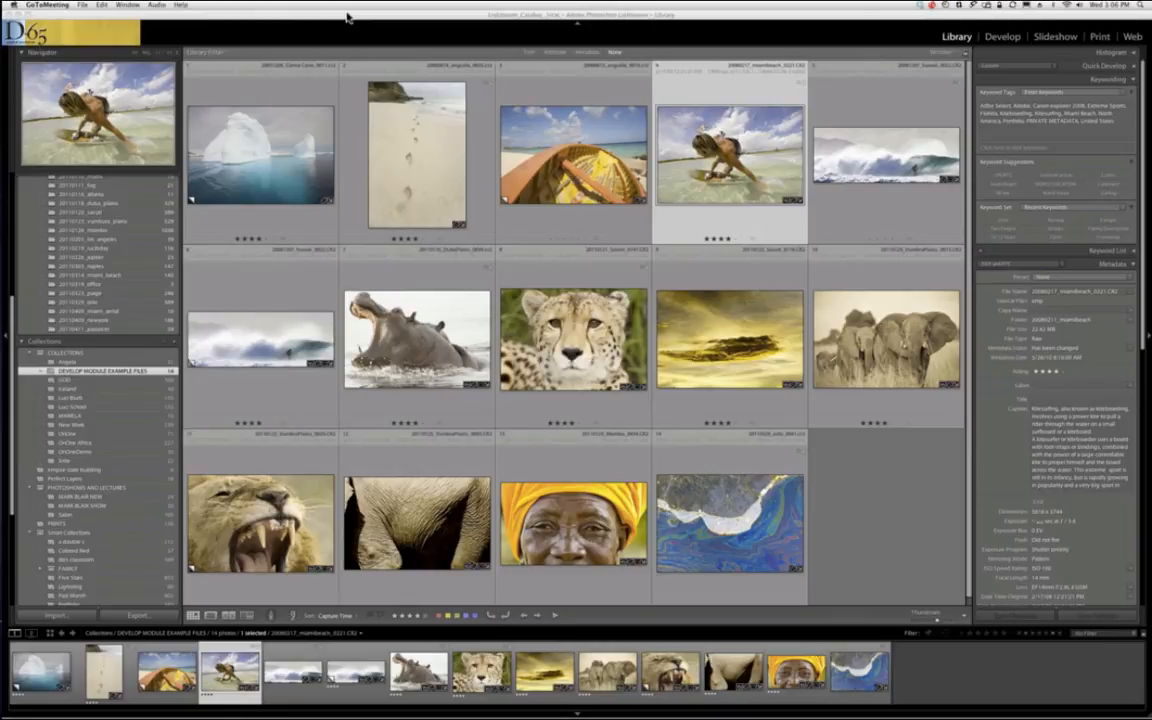
- Open the kiteboarder photo in the Develop module, collapse the onOne PerfectPresets Vol 1 folder and leave the Lightroom Presets folder expanded
left_click(1003, 40)
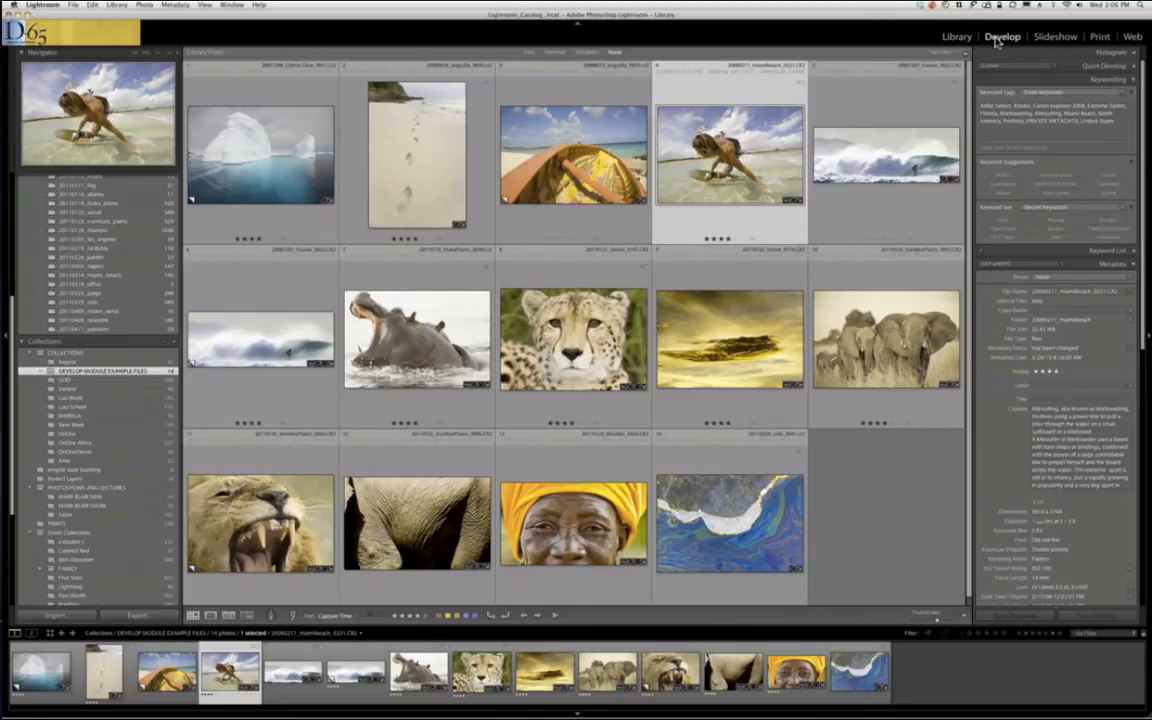
left_click(1002, 37)
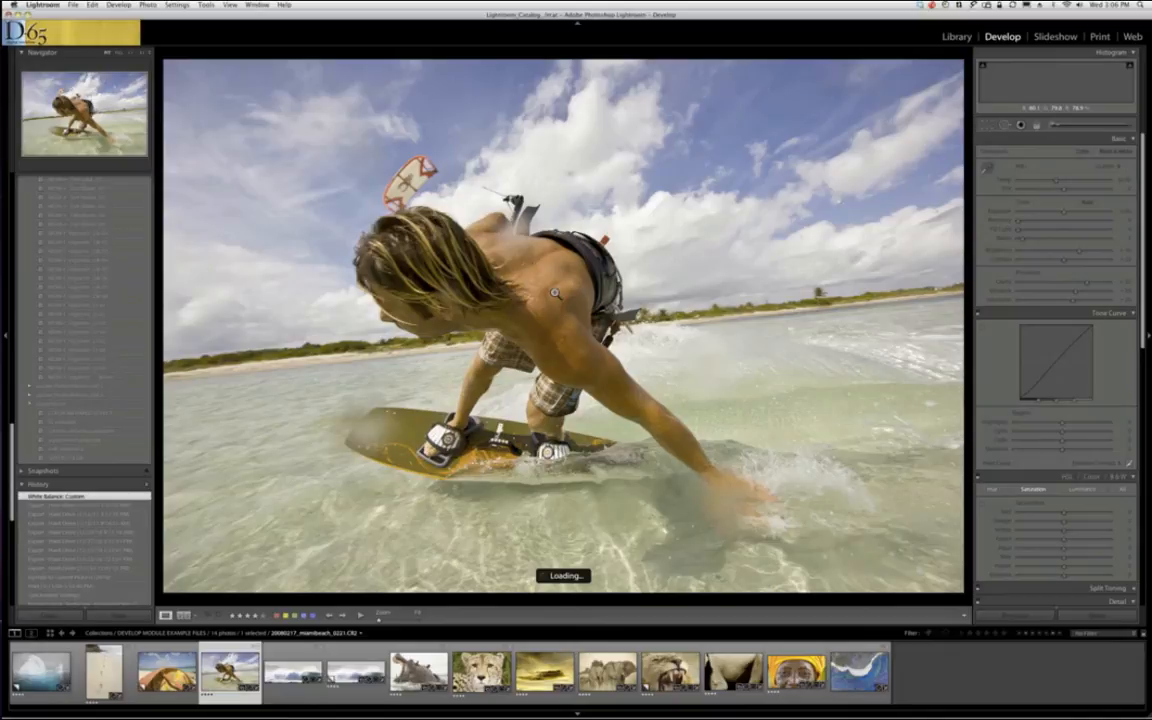
left_click_drag(13, 441, 13, 436)
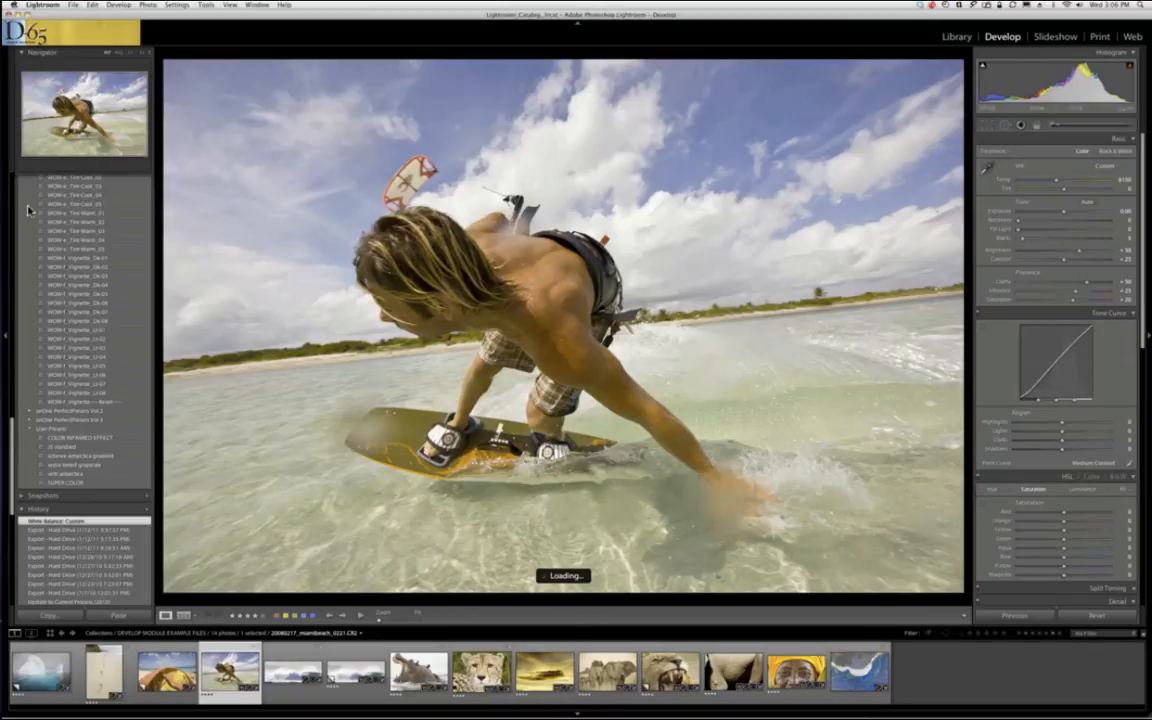
scroll(31, 211, "up", 10)
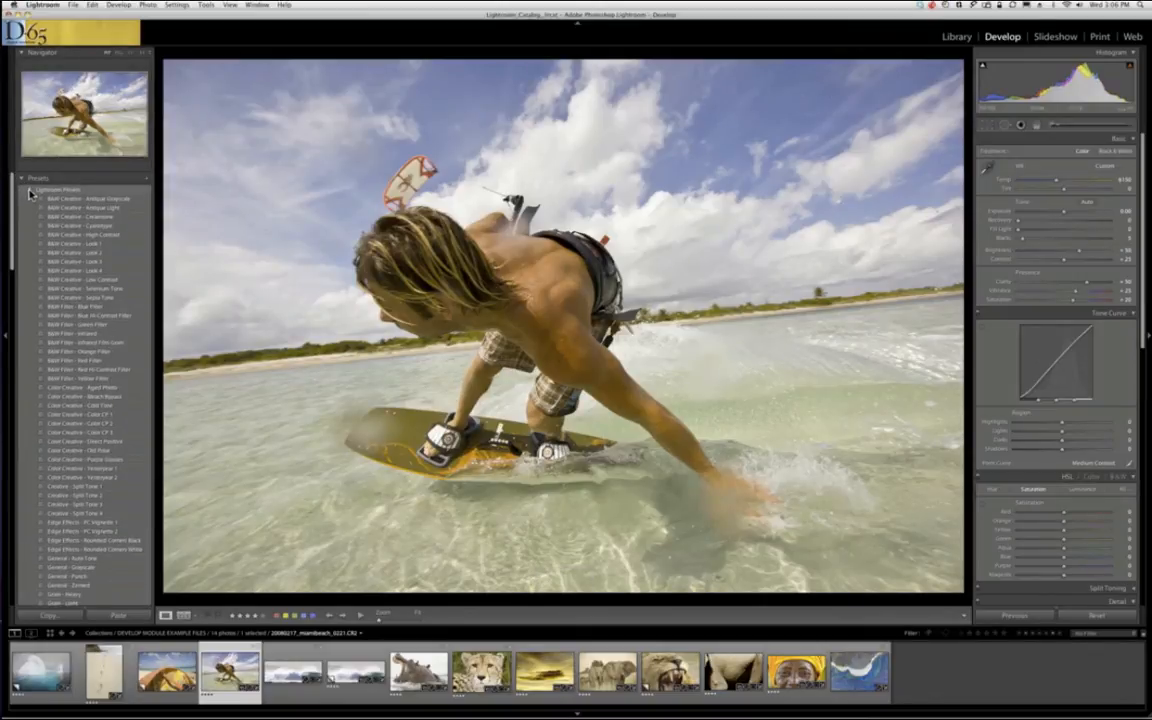
left_click(31, 193)
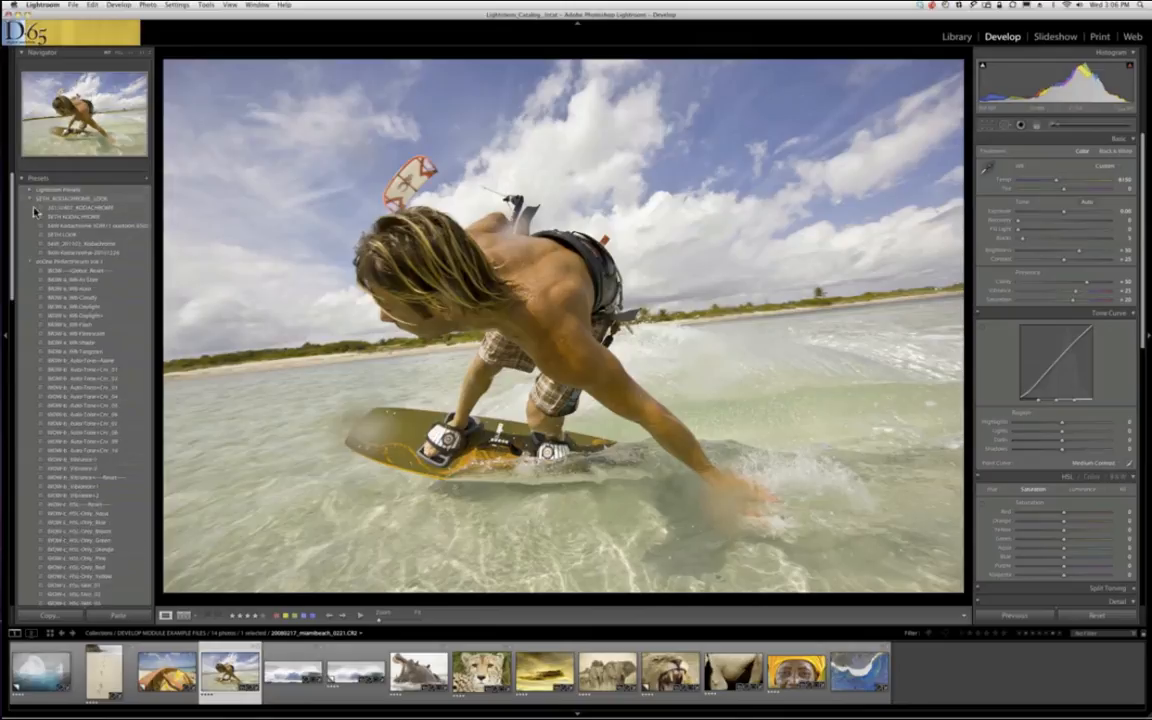
left_click(31, 262)
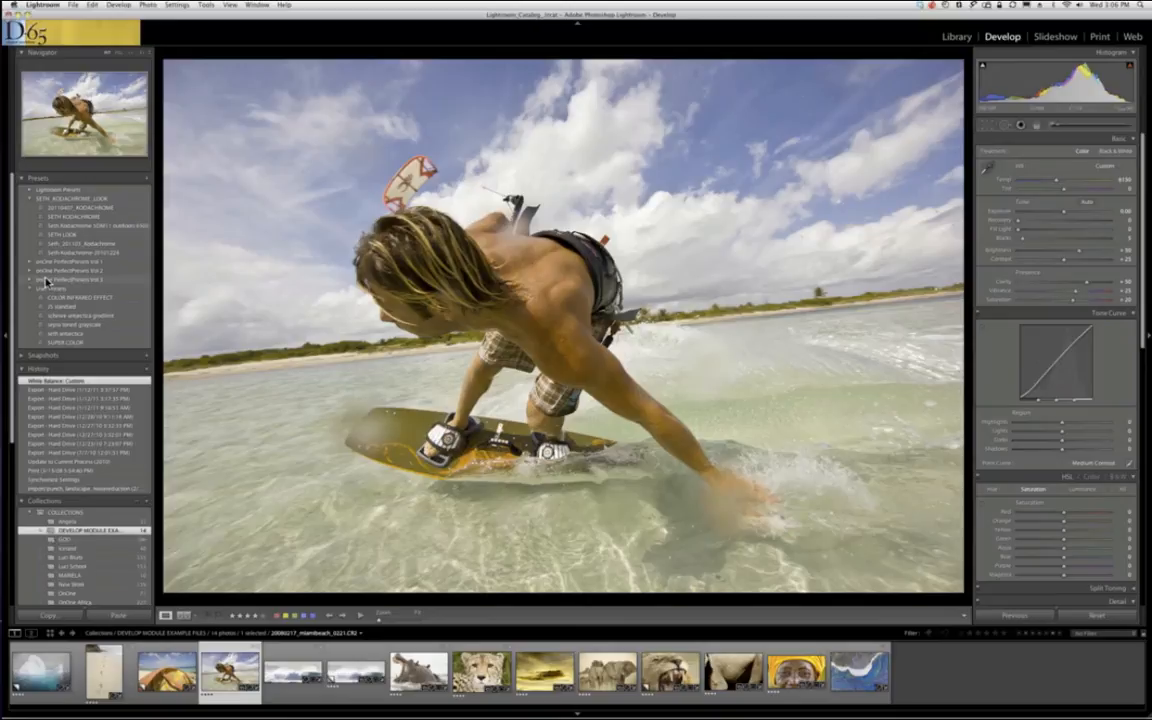
left_click(31, 190)
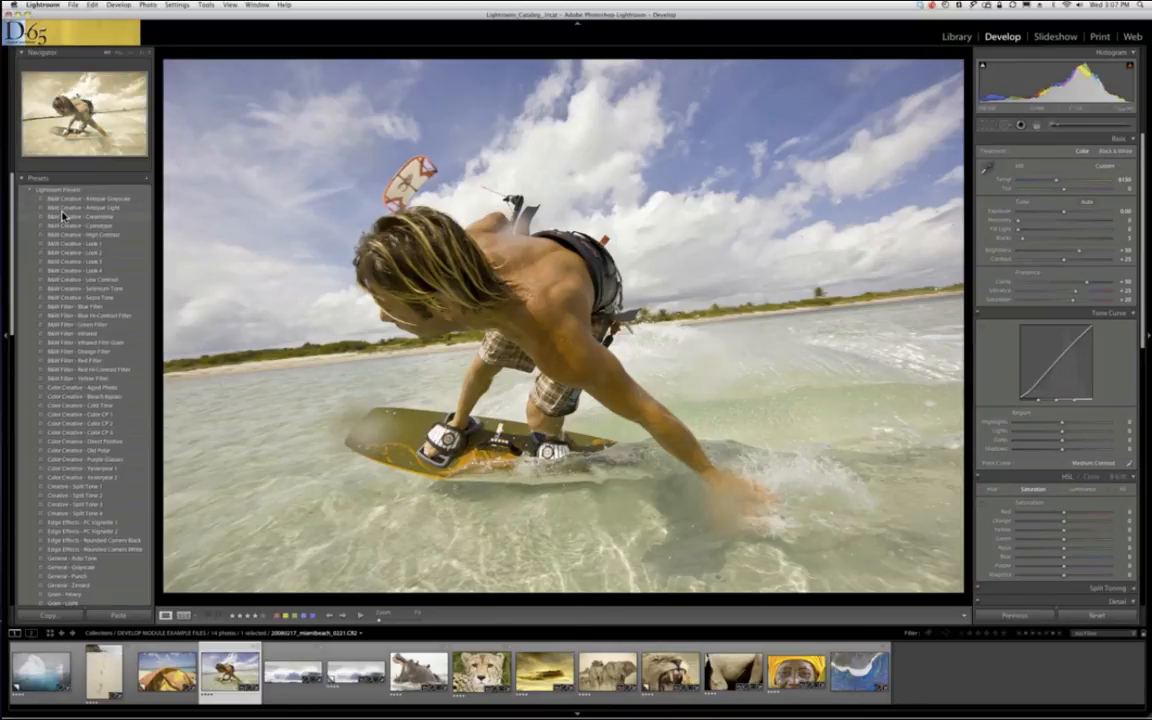
- Try the B&W Filter - Infrared Film Grain preset, and return the photo to its White Balance: Custom history state
left_click(68, 343)
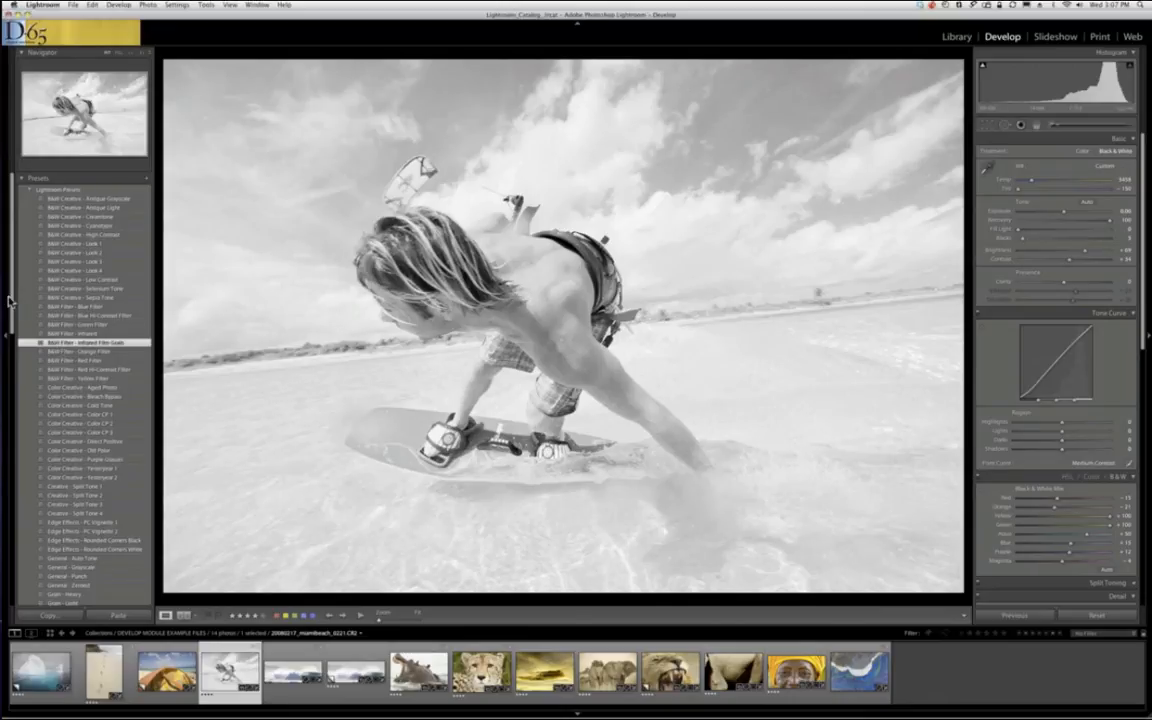
left_click_drag(12, 310, 16, 430)
scroll(62, 500, "down", 3)
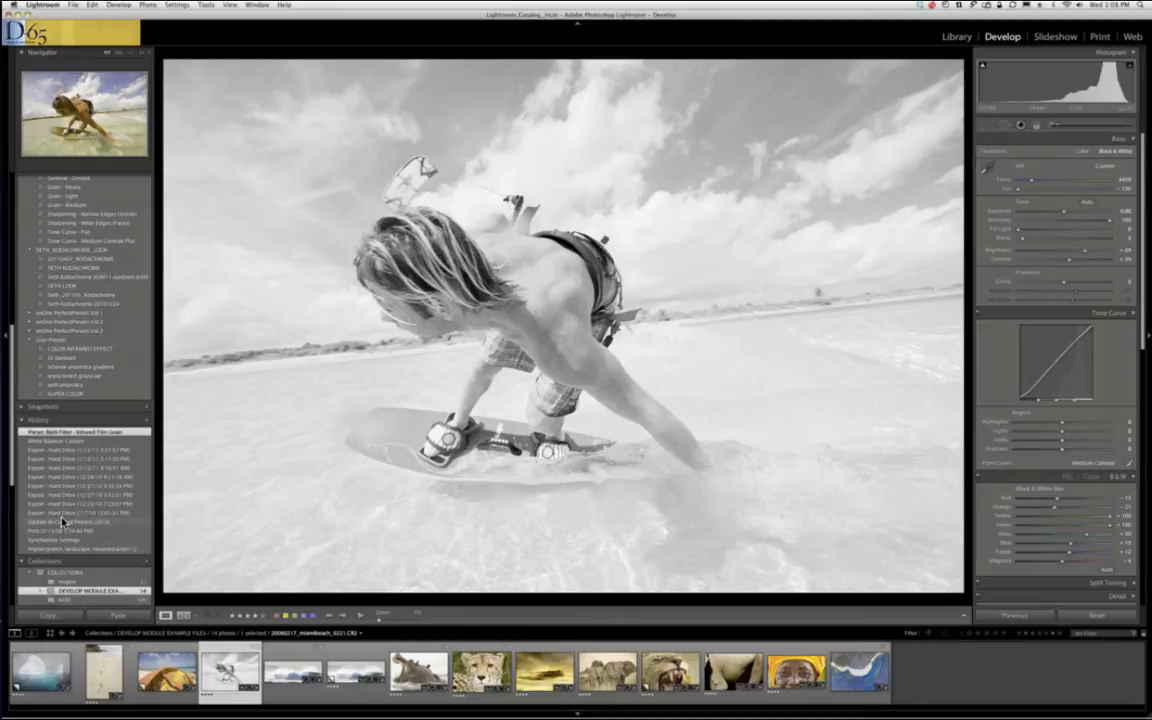
left_click(67, 442)
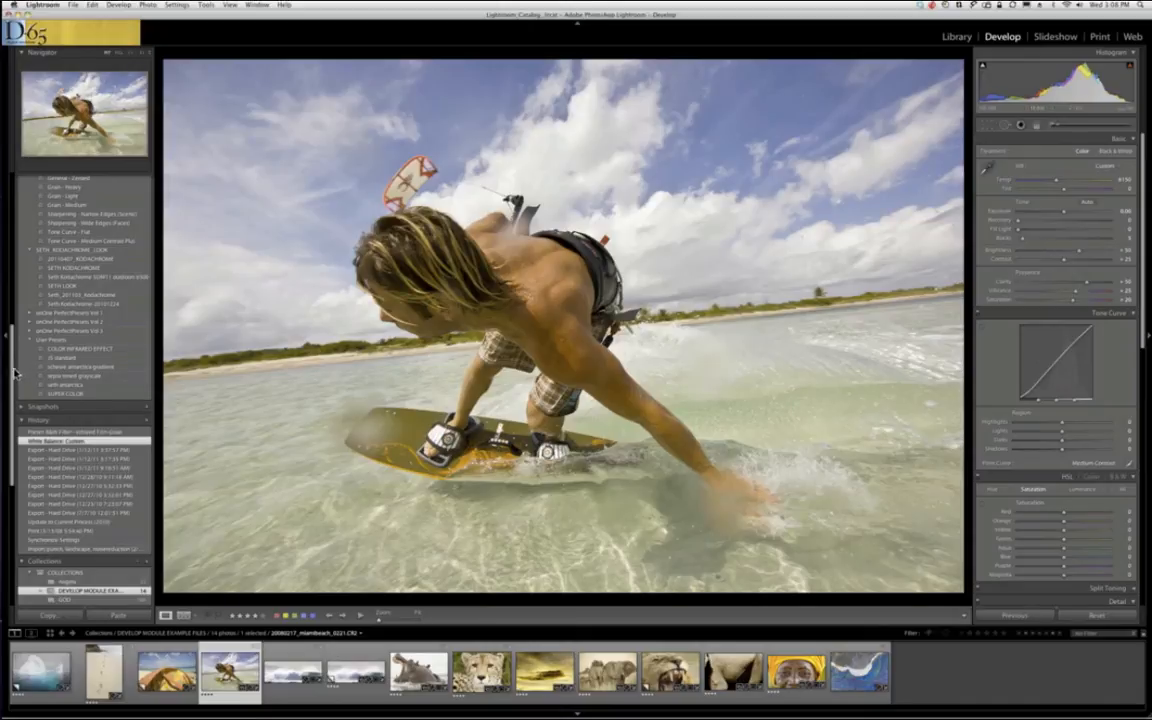
left_click_drag(12, 370, 12, 357)
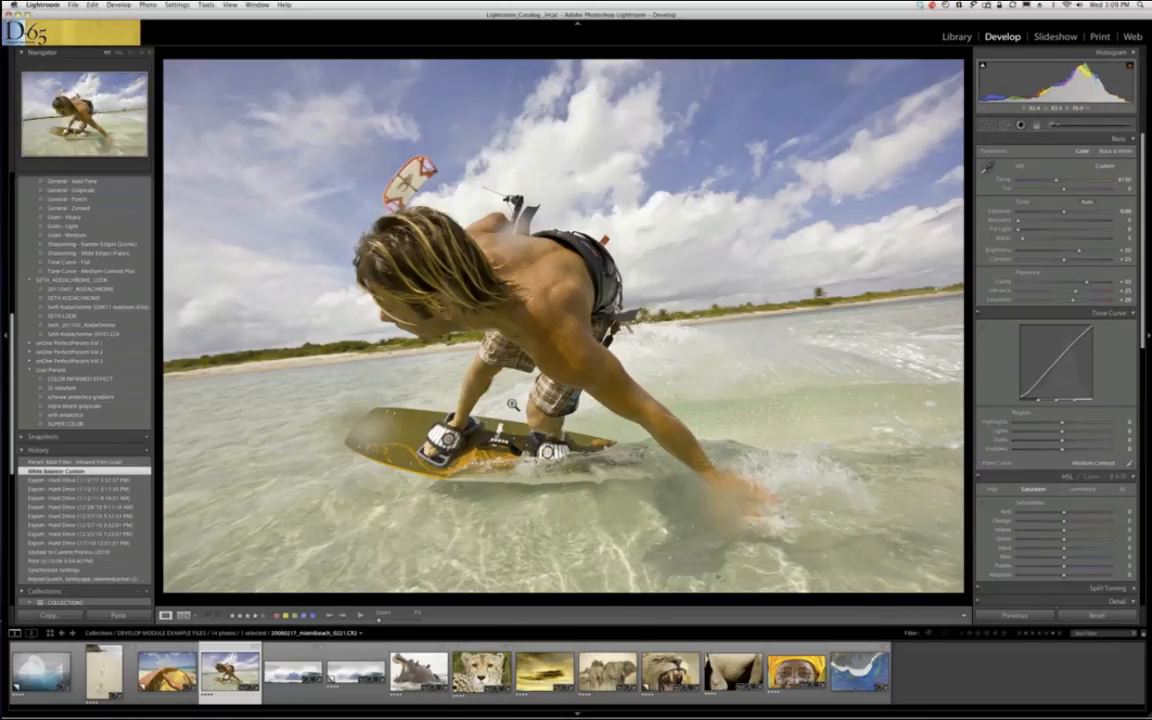
- Collapse all adjustment sections from Tone Curve through Camera Calibration, leaving only the Basic adjustments expanded
left_click(1133, 316)
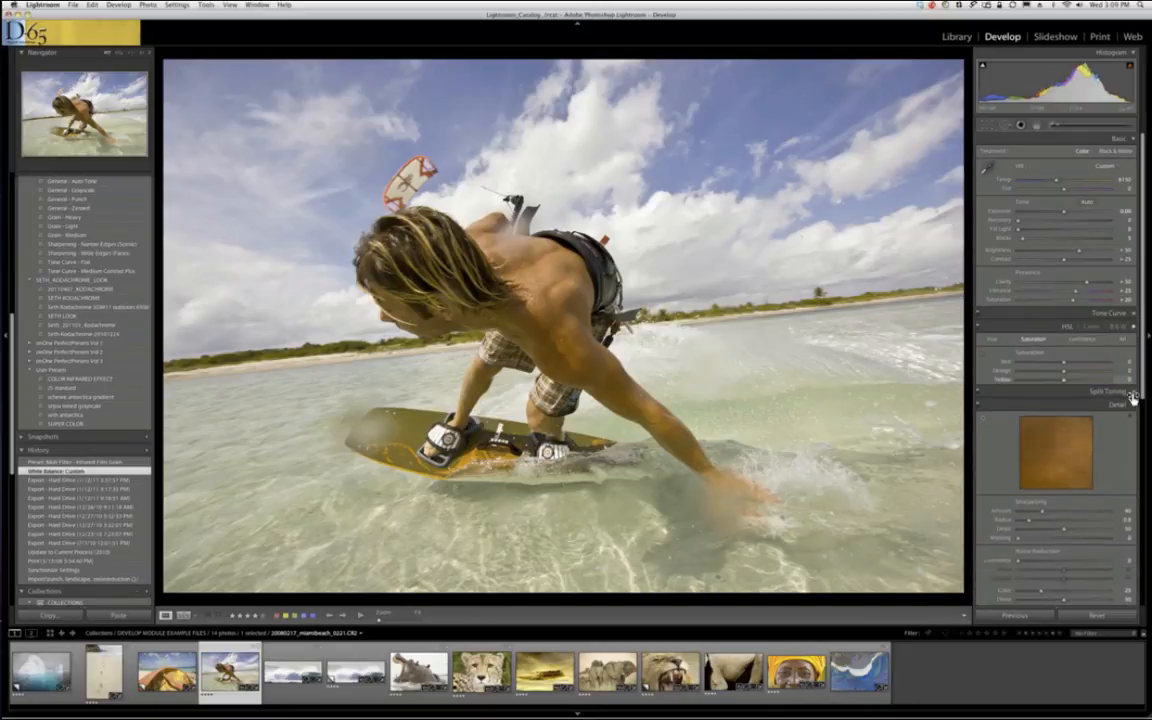
left_click(1133, 371)
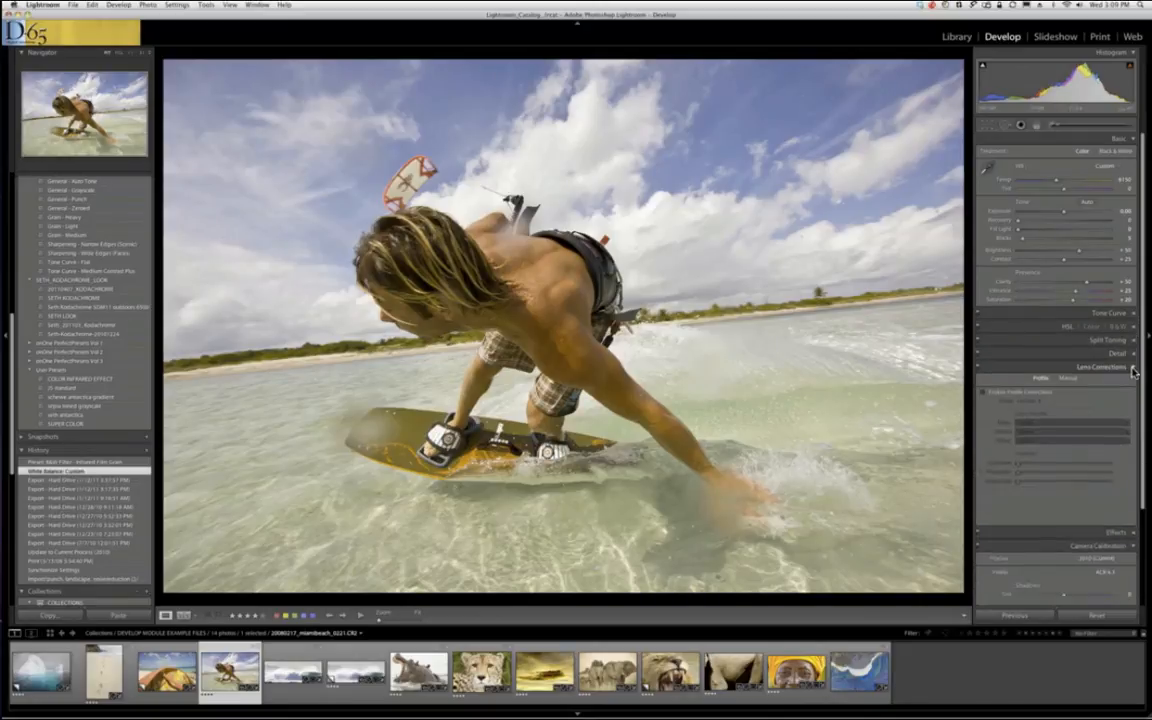
left_click(1133, 370)
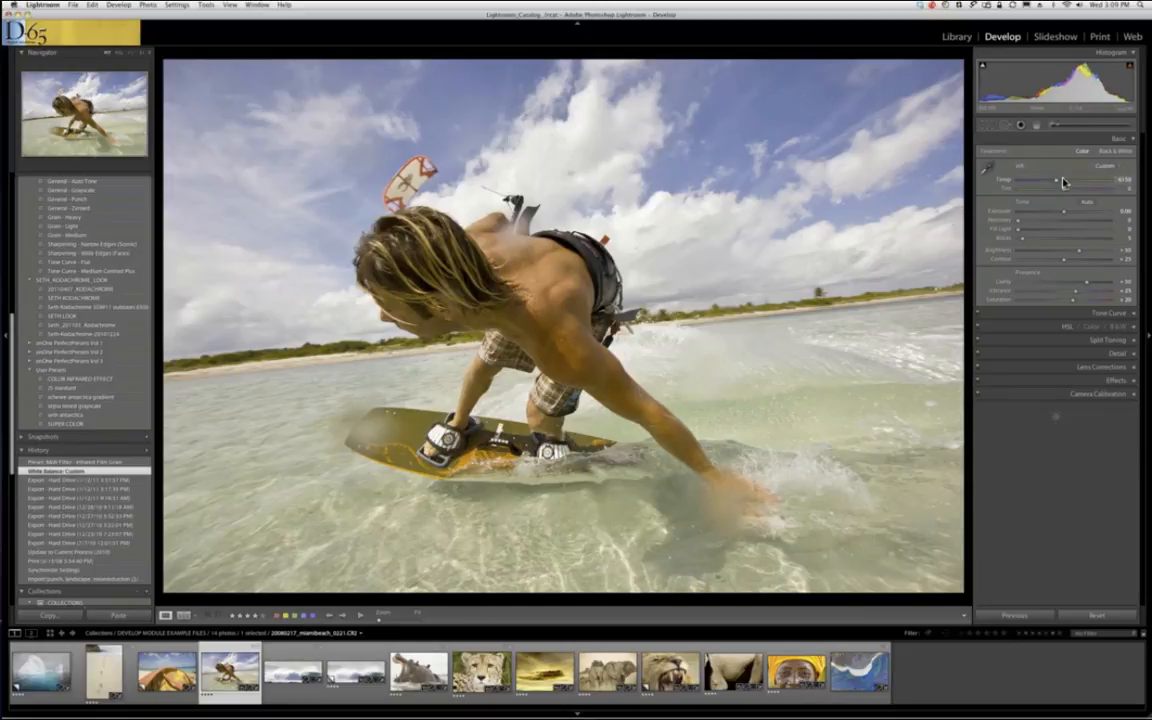
- Try the Cloudy, Daylight and Tungsten white balance presets on the kiteboarder photo
left_click(1117, 168)
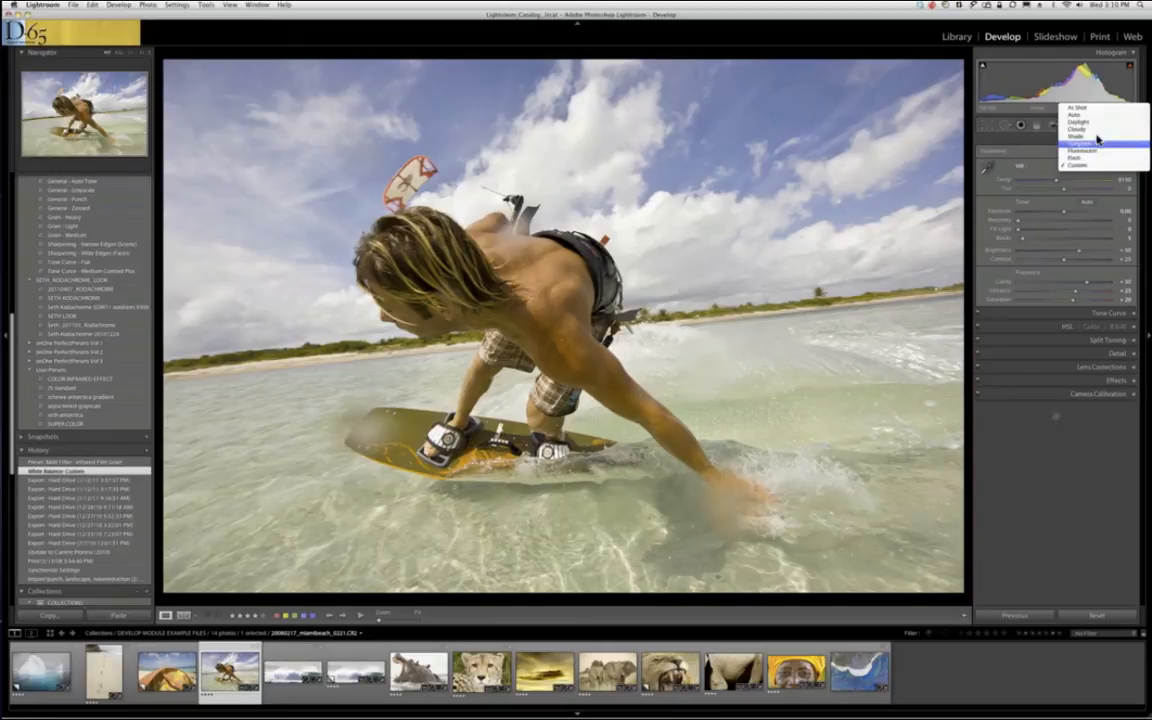
left_click(1093, 130)
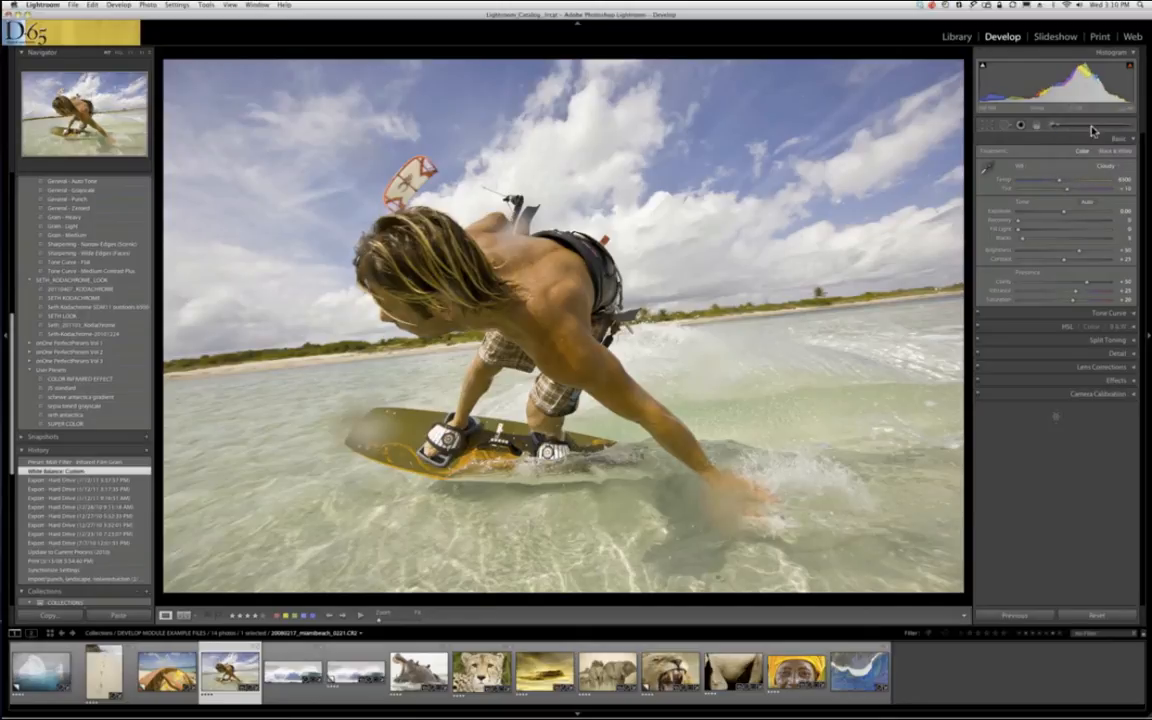
left_click(1106, 166)
left_click(1108, 152)
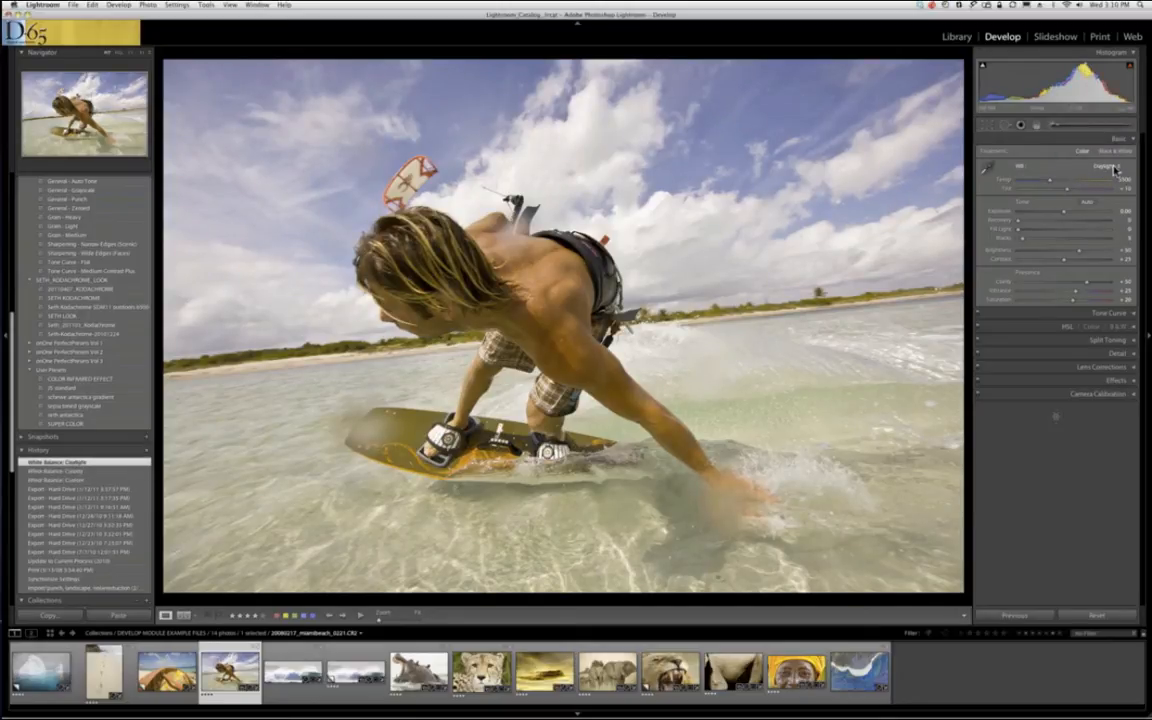
left_click(1114, 168)
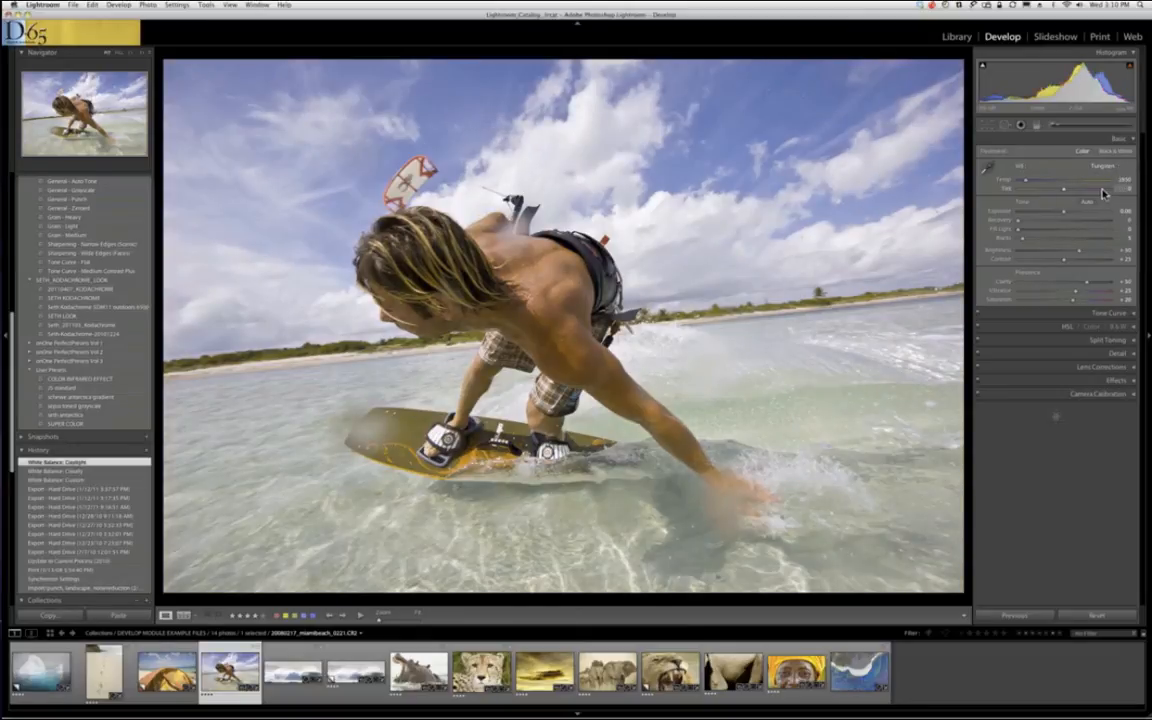
left_click(1104, 193)
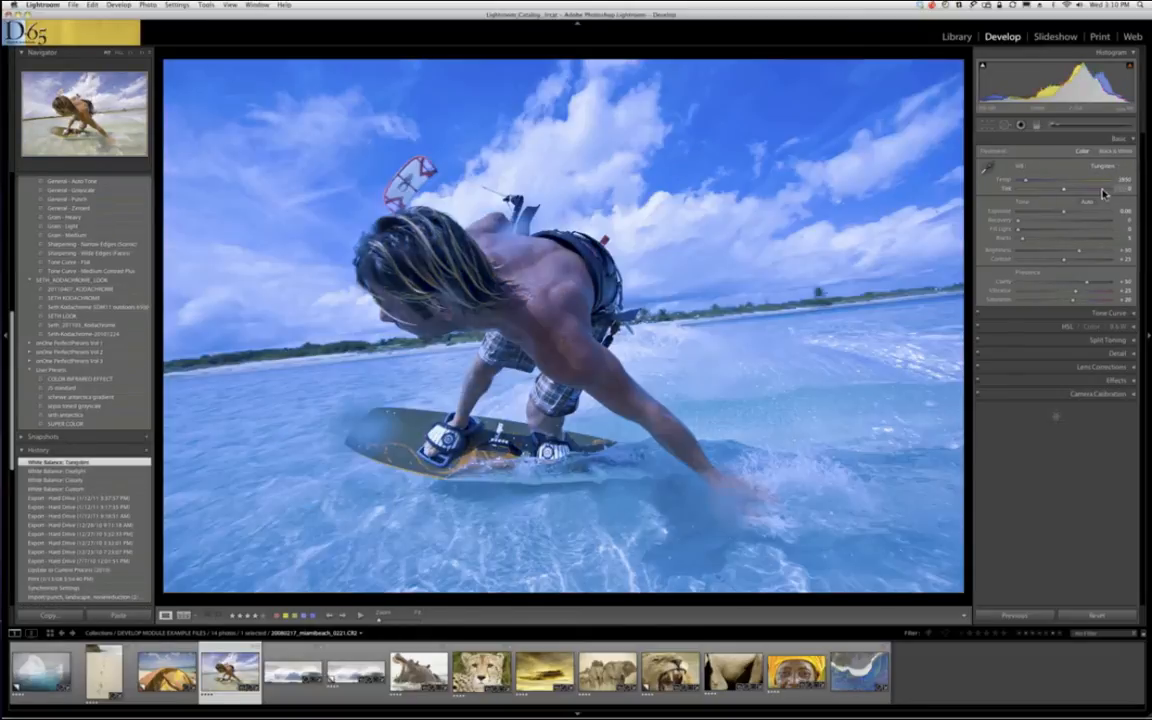
- Return the photo's white balance to Custom, and switch it to As Shot
left_click(1104, 168)
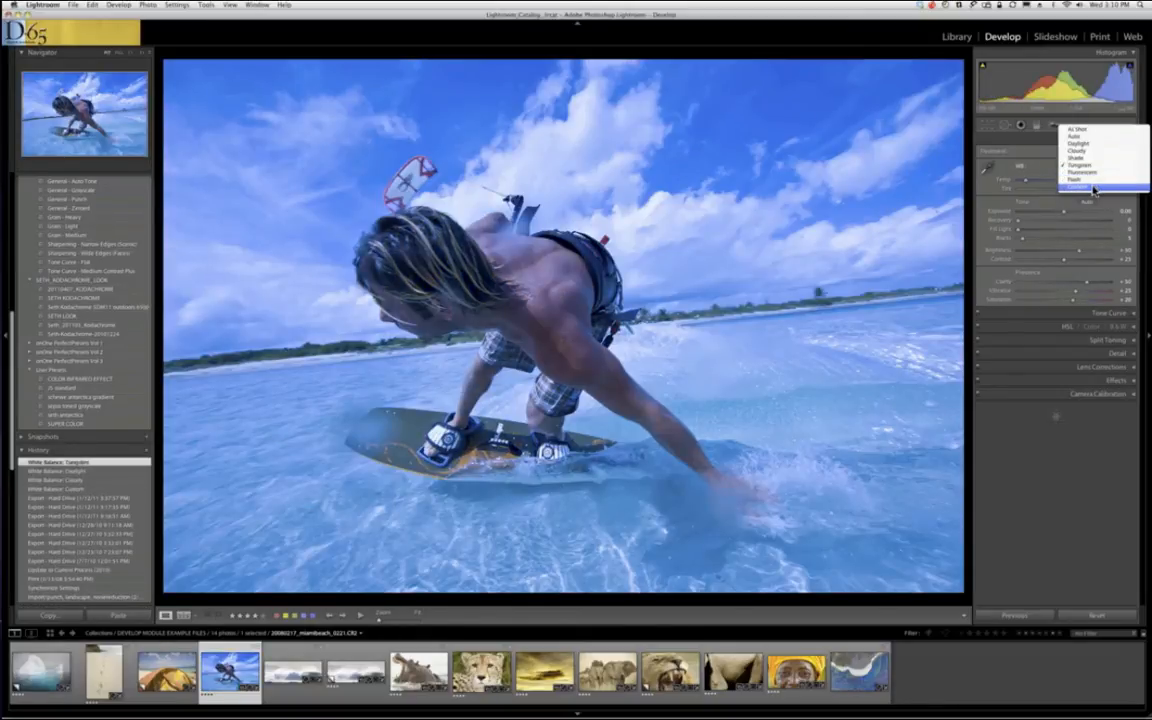
left_click(1094, 187)
left_click(1100, 166)
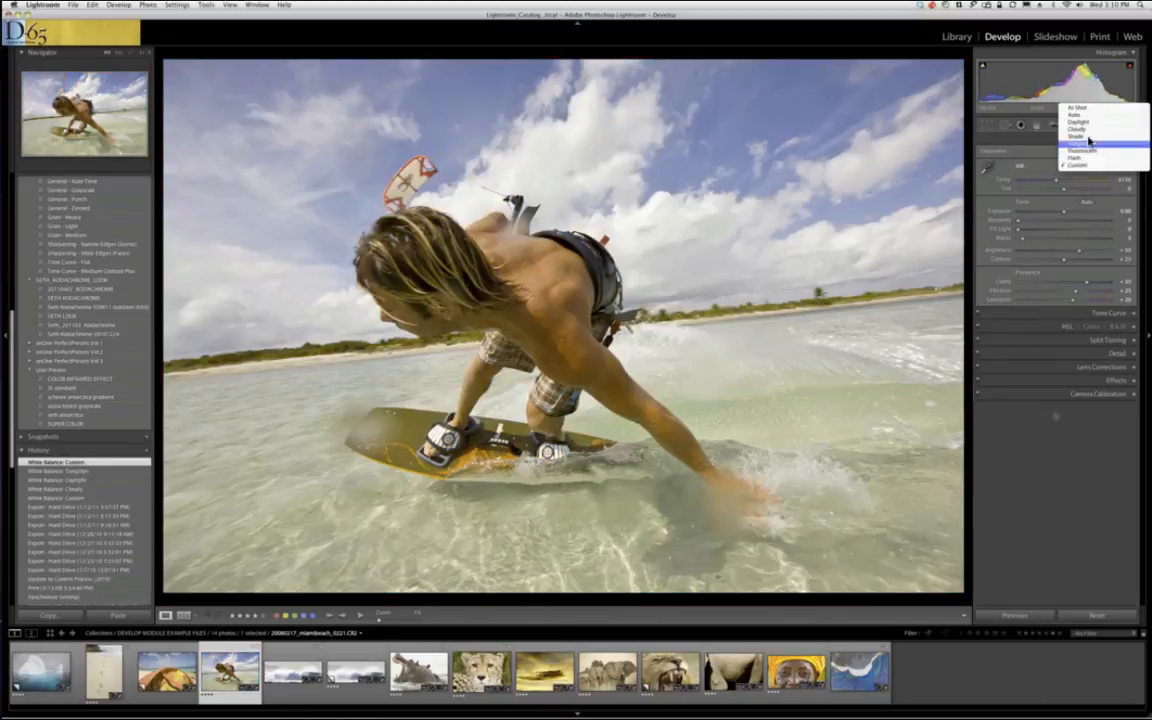
left_click(1077, 108)
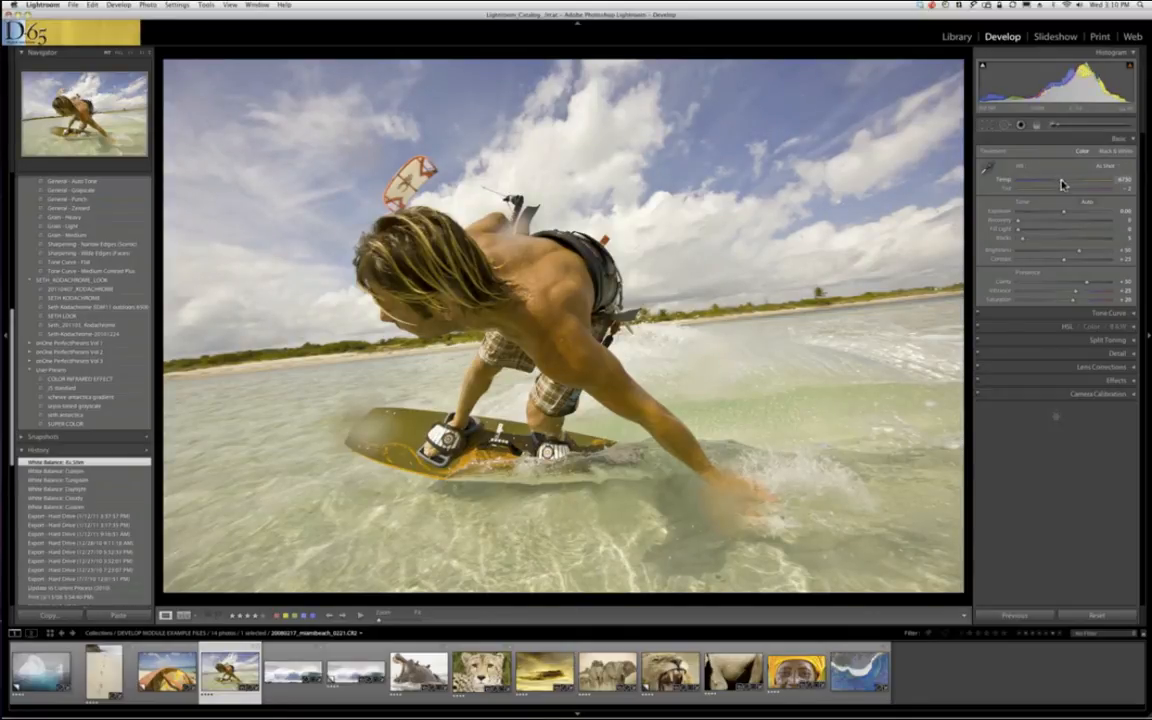
- Shift the white balance temperature far toward blue, far toward yellow, and settle it at about 7098
left_click_drag(1063, 184, 1052, 185)
left_click_drag(1046, 185, 1021, 185)
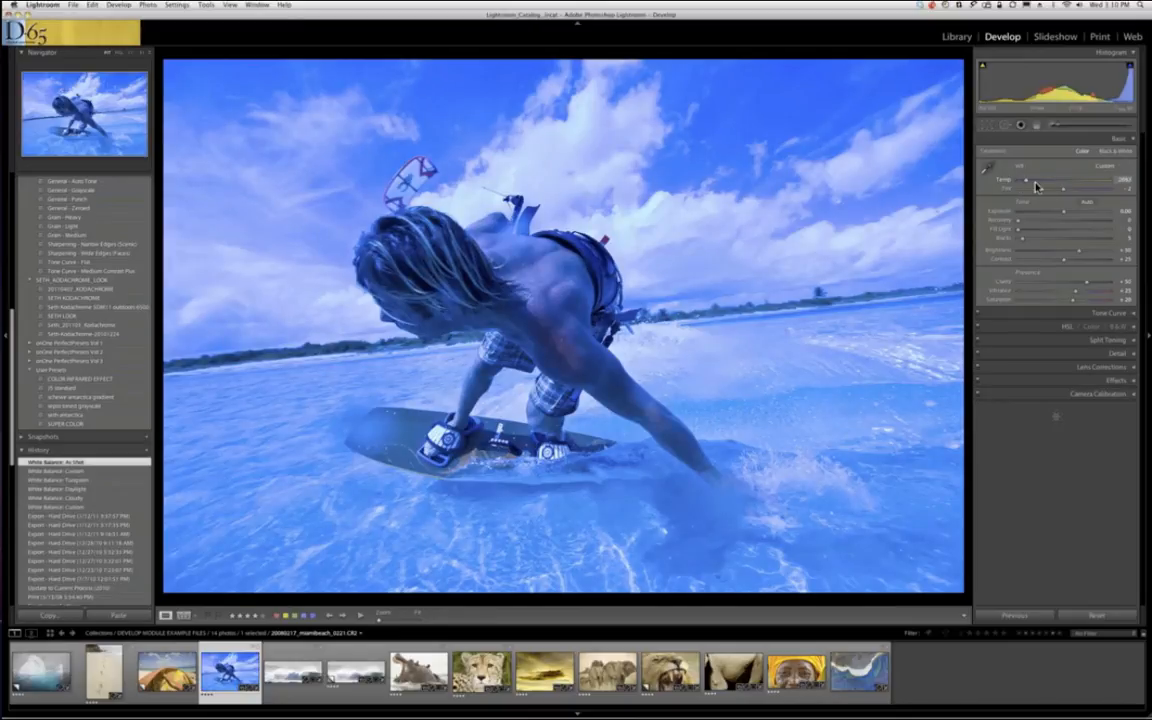
left_click_drag(1026, 185, 1097, 187)
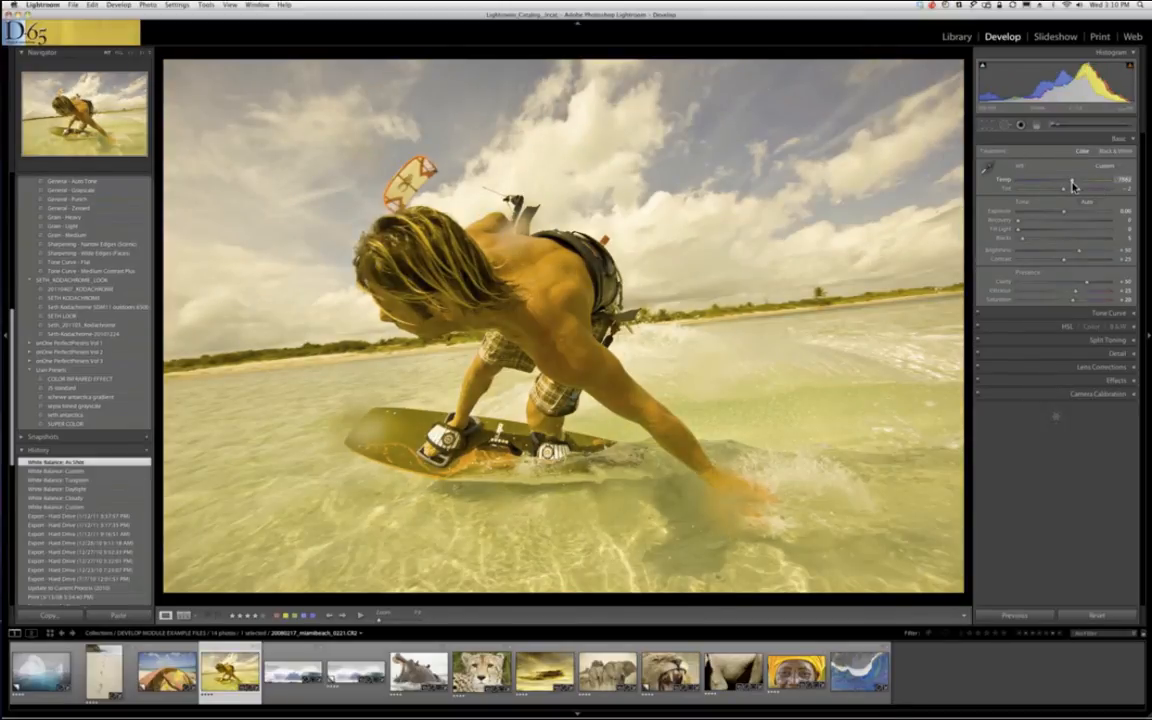
left_click(1064, 183)
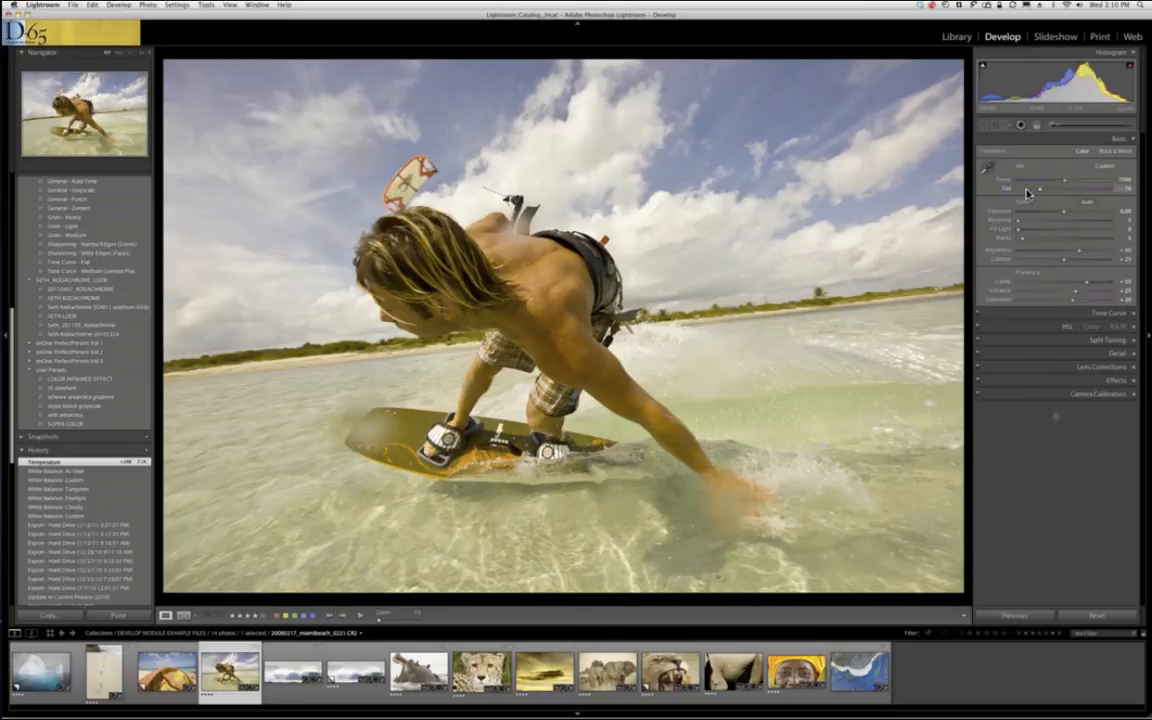
- Shift the tint far toward green, swing it toward magenta, and settle it at about +85
left_click(1025, 192)
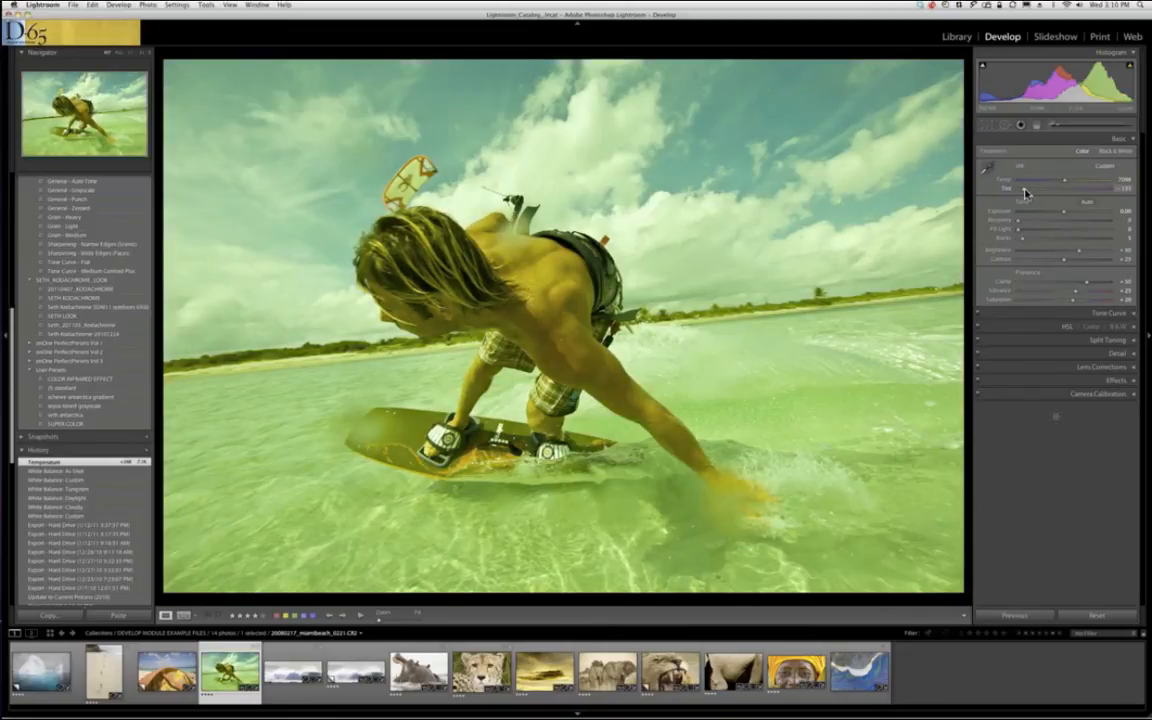
left_click_drag(1025, 192, 1098, 194)
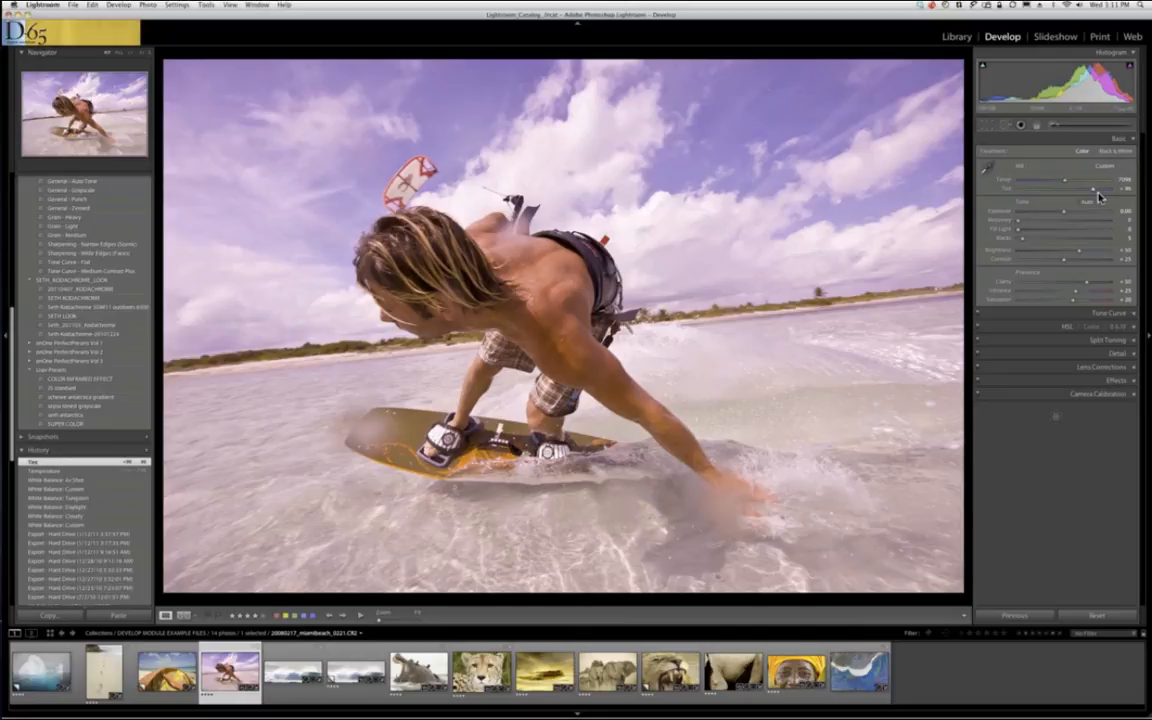
left_click_drag(1097, 194, 1073, 190)
left_click_drag(1068, 191, 1090, 196)
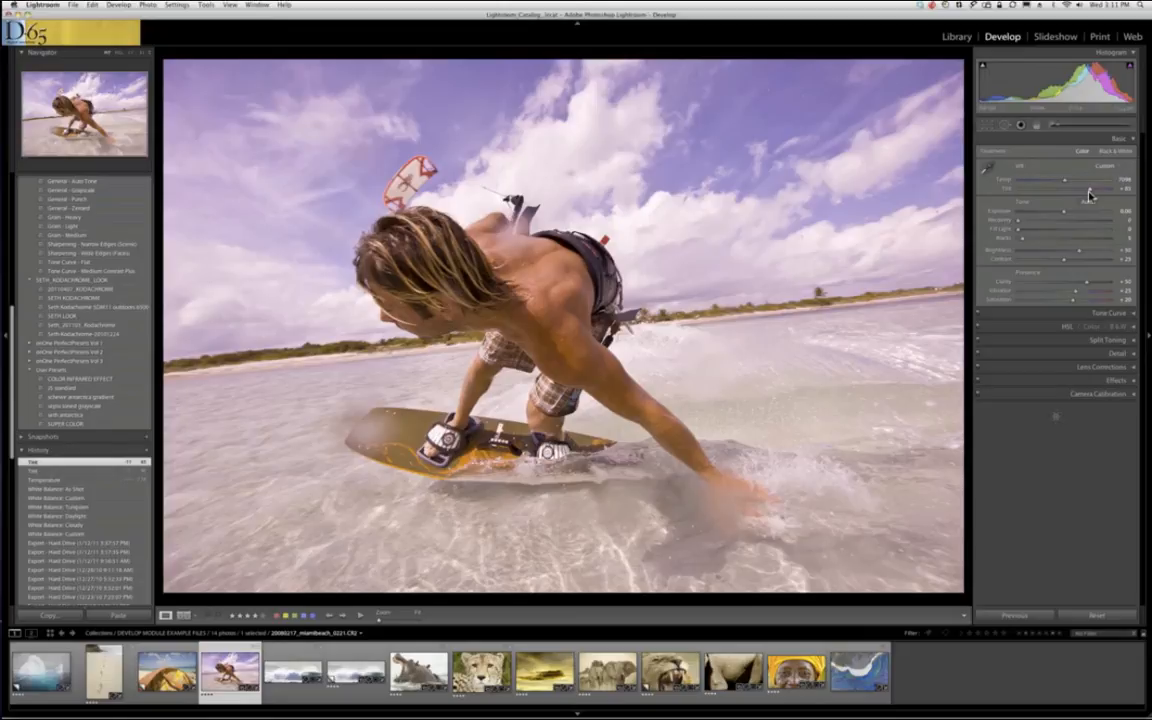
- Neutralize the color cast by sampling the cloud behind the rider with the White Balance Selector, using Auto Dismiss
left_click(988, 170)
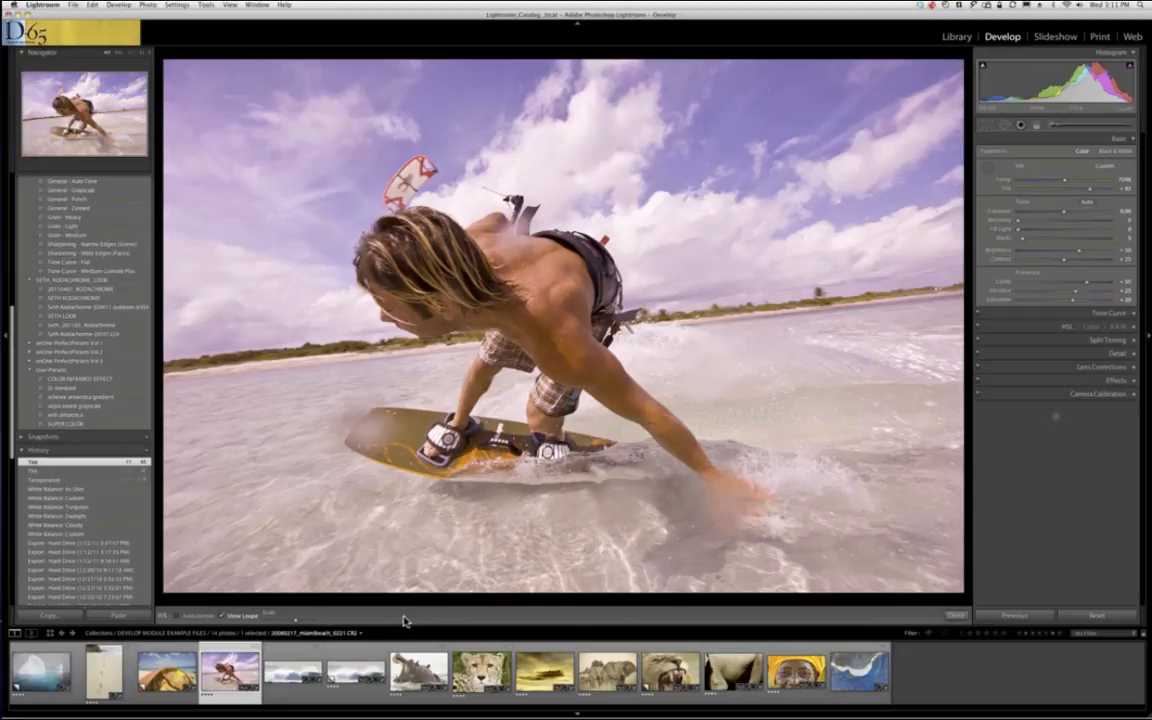
left_click(177, 616)
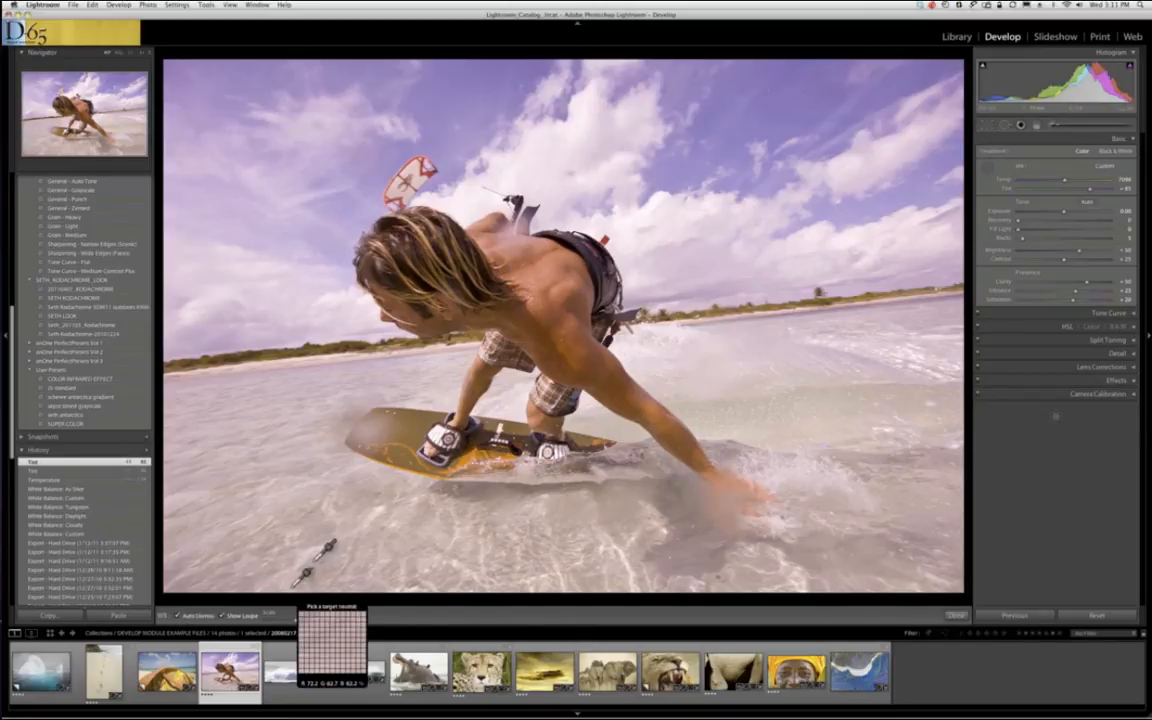
left_click(699, 249)
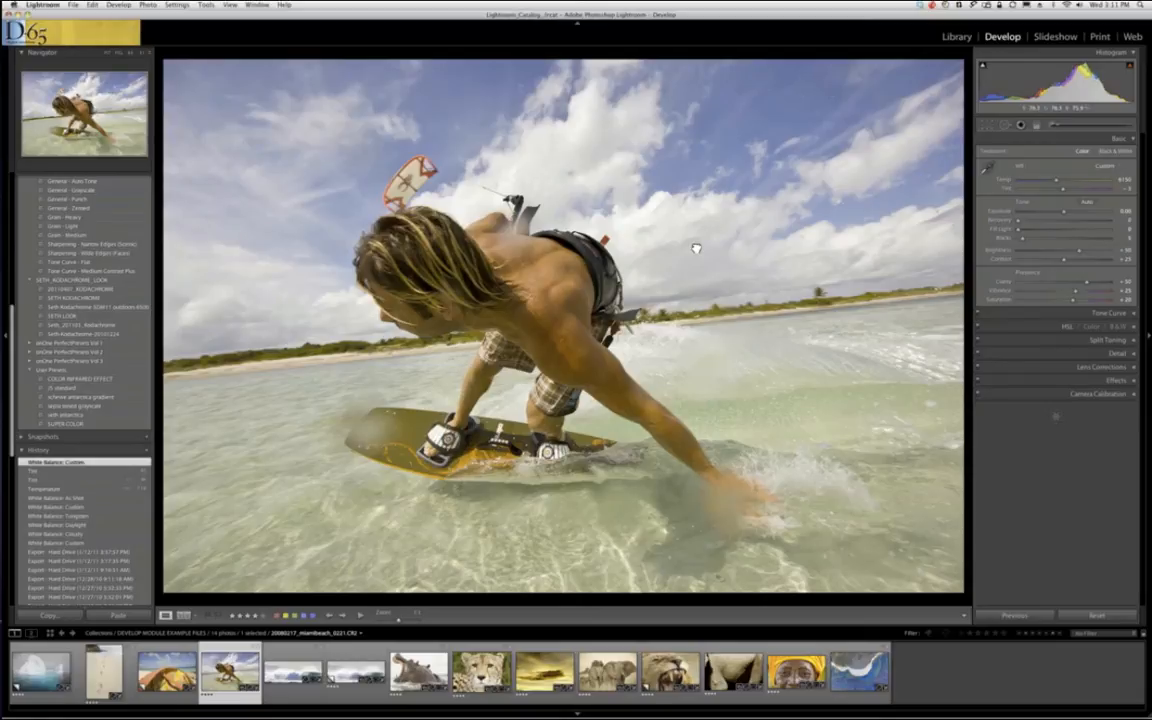
left_click(696, 248)
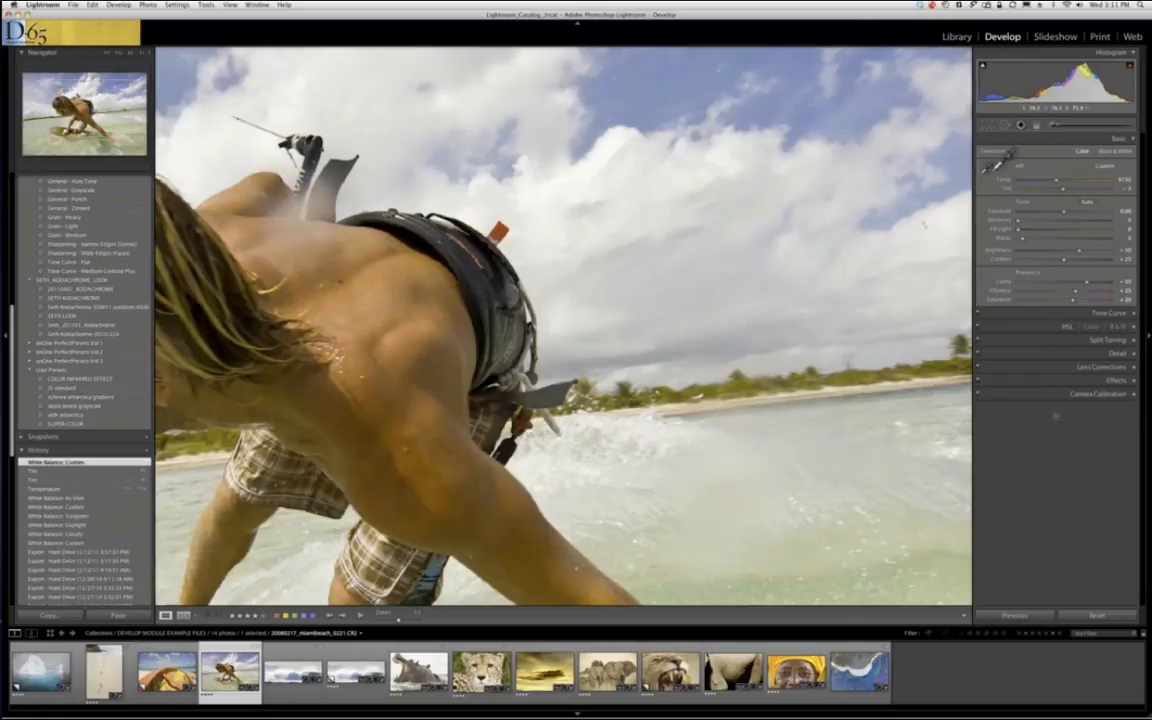
- Reactivate the White Balance Selector with Auto Dismiss off, and lower the loupe's scale so its grid shows fewer, larger pixels
left_click(988, 168)
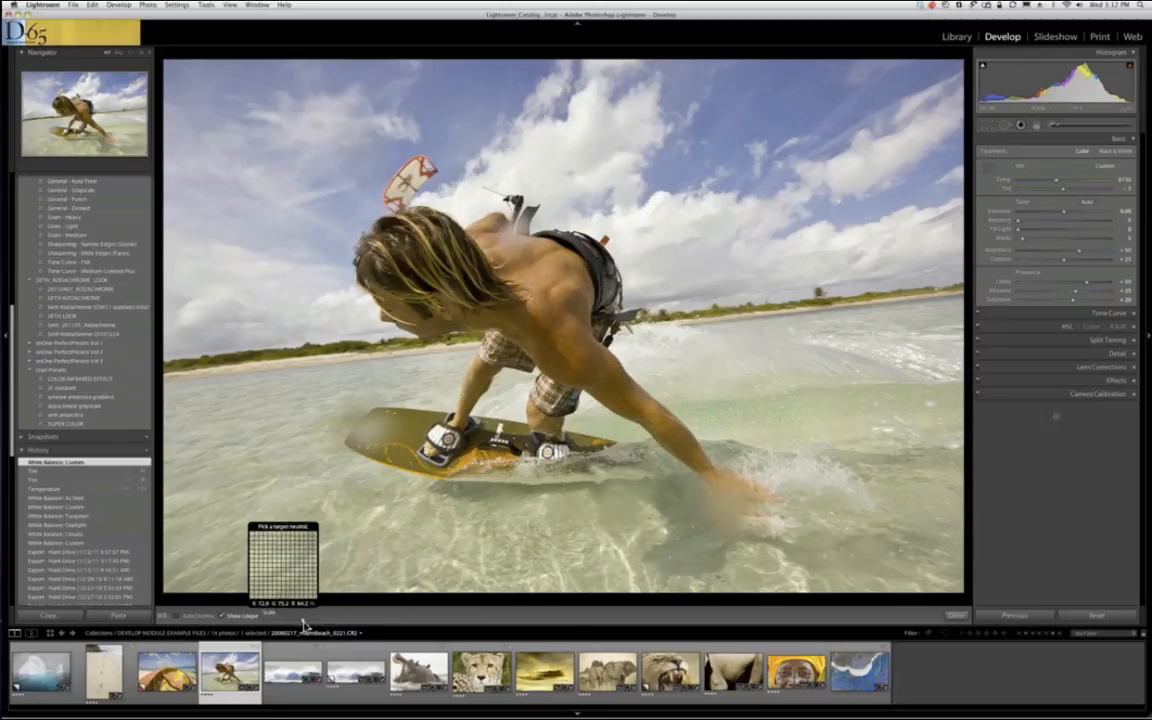
left_click_drag(311, 625, 285, 628)
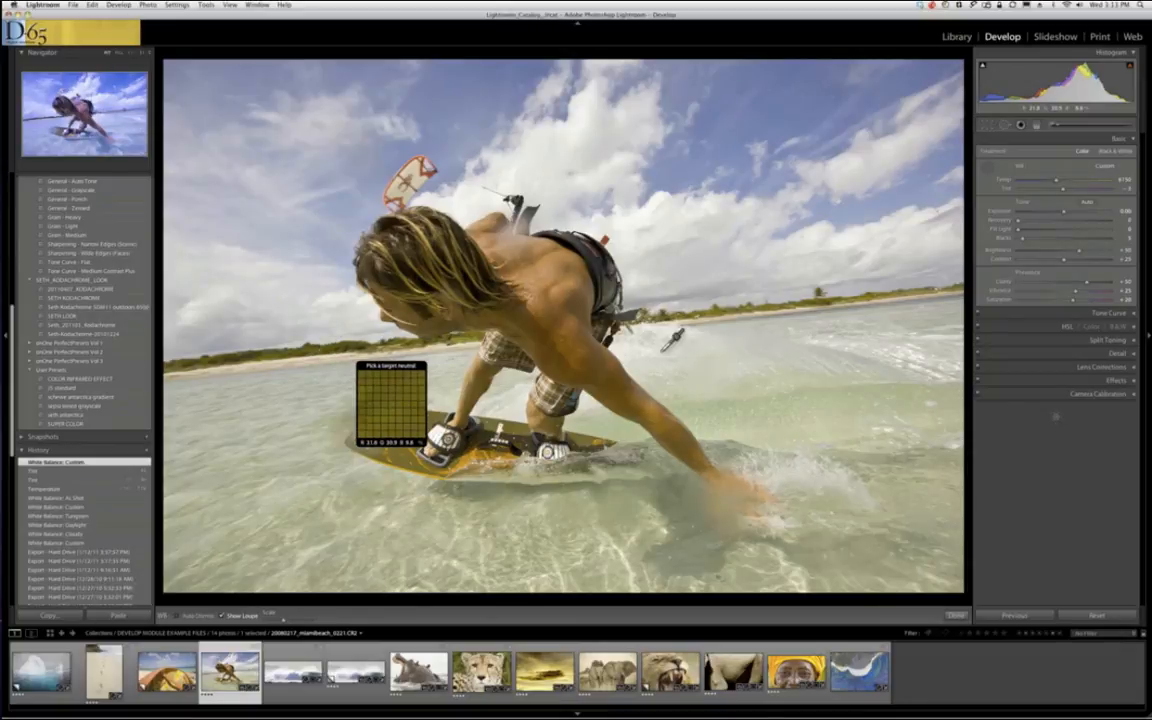
left_click(391, 404)
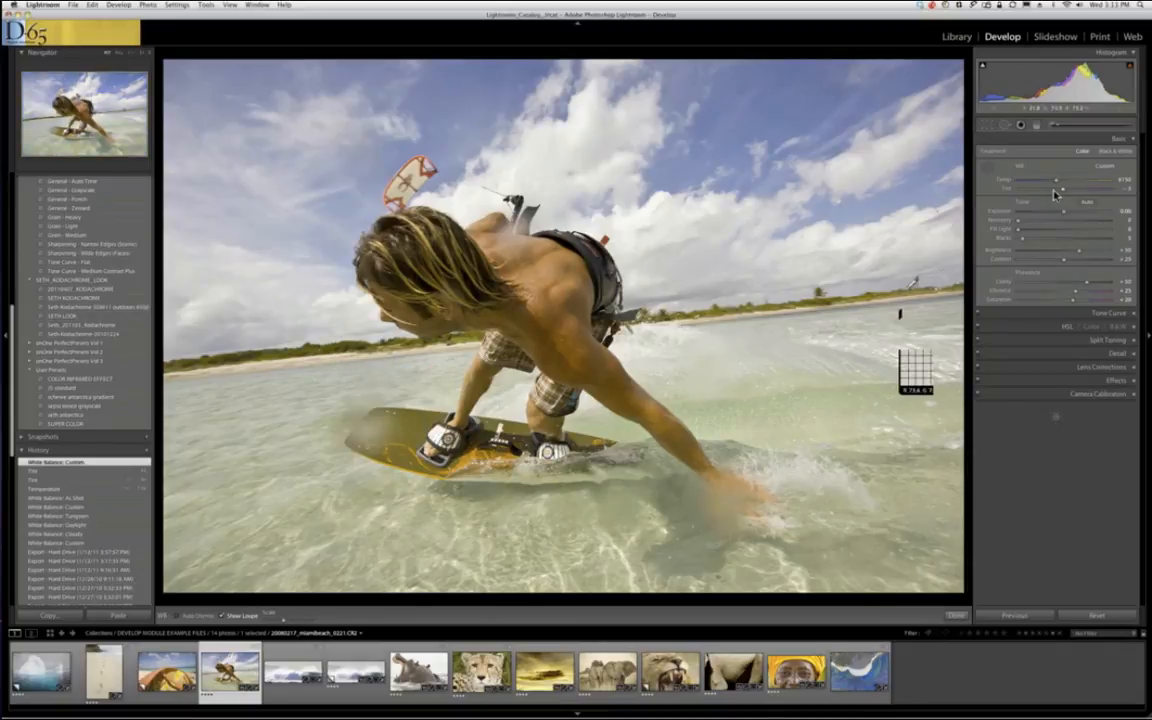
- Push the temperature to 50000 and the tint to -150, neutralize the cast by sampling the cloud, and put the White Balance Selector away
left_click(1111, 184)
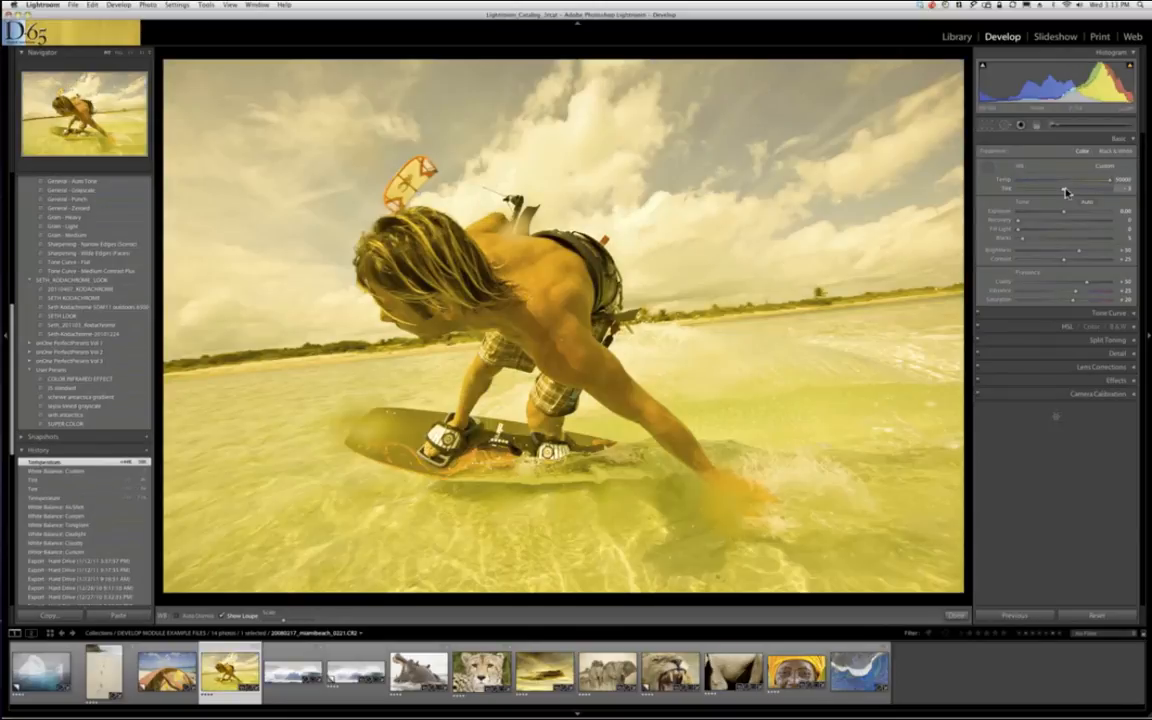
left_click_drag(1064, 189, 955, 172)
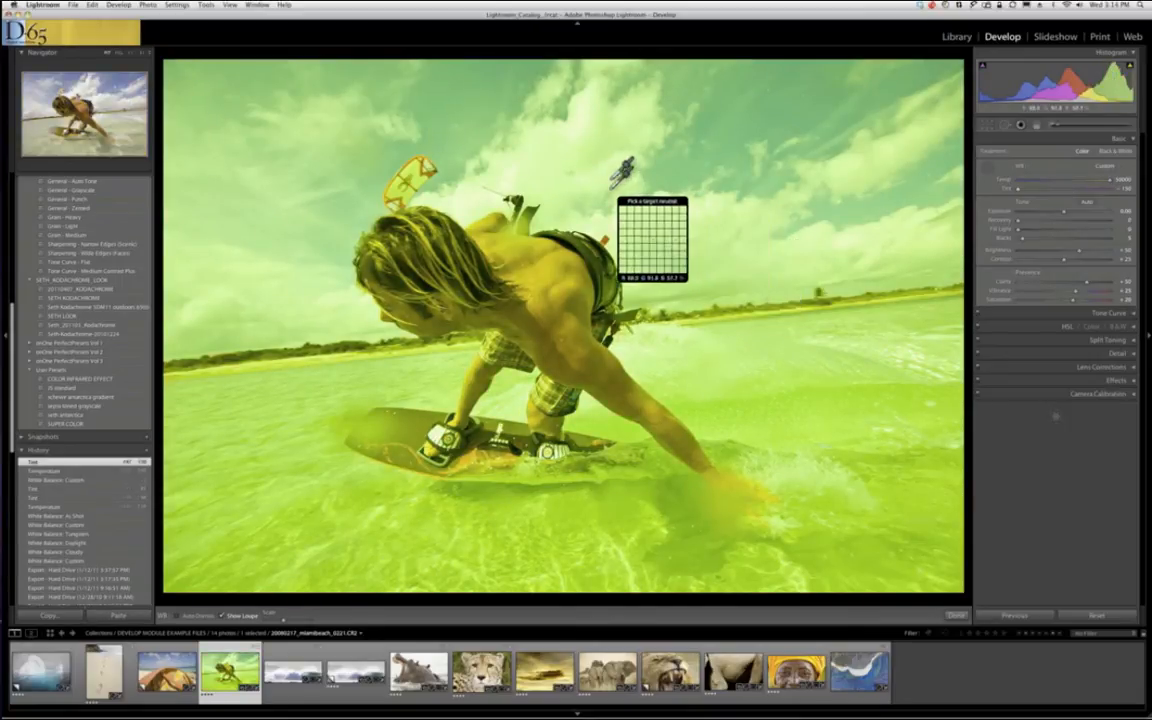
left_click(593, 145)
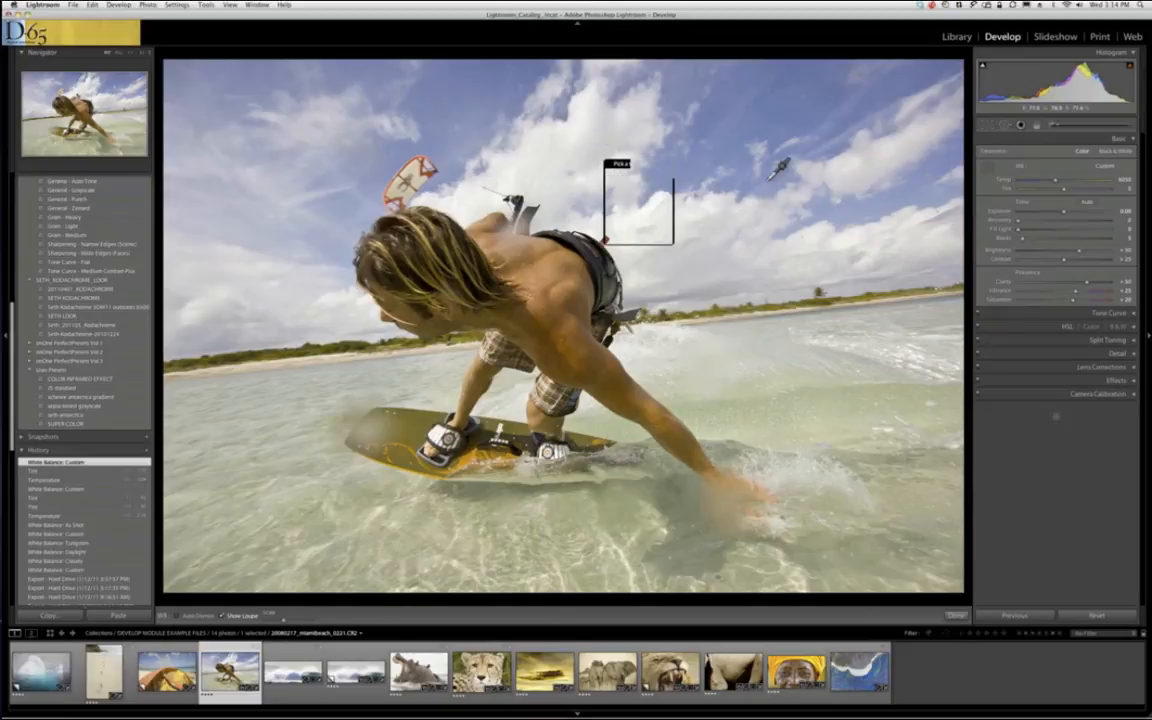
left_click(988, 175)
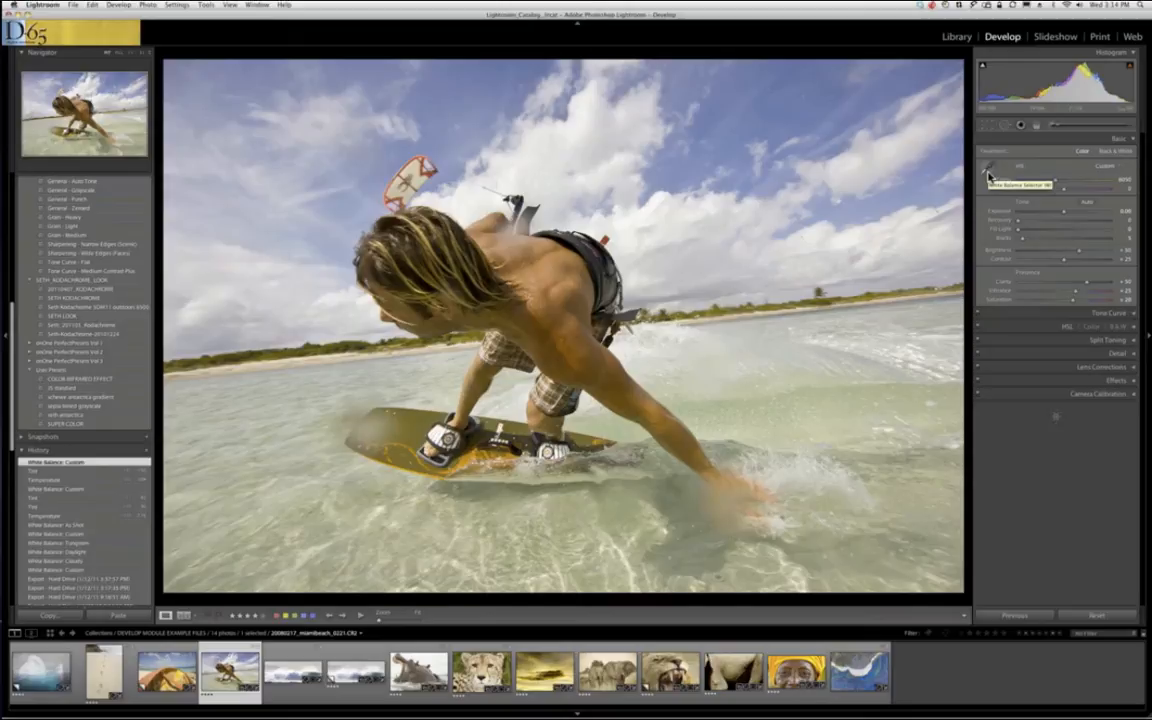
- Open the swirling blue liquid photo, sweep its exposure darker and brighter, and settle it at about -0.05 using the highlight clipping preview
left_click(860, 677)
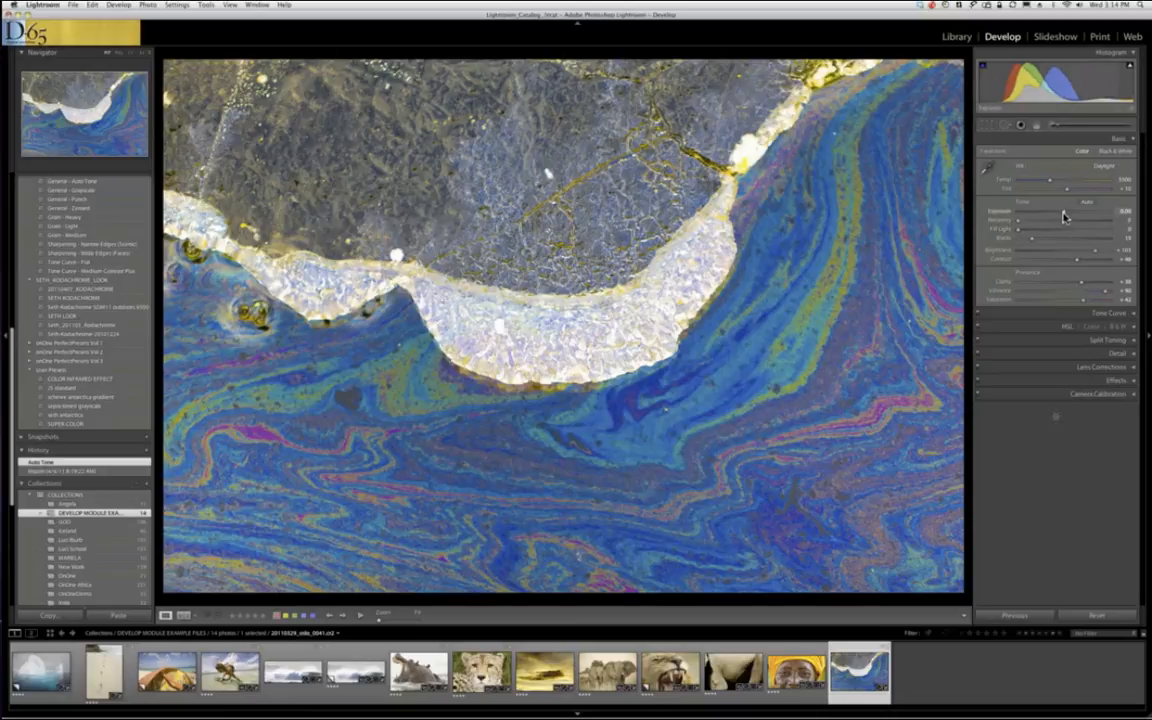
left_click_drag(1064, 216, 1017, 217)
left_click_drag(1018, 216, 1105, 217)
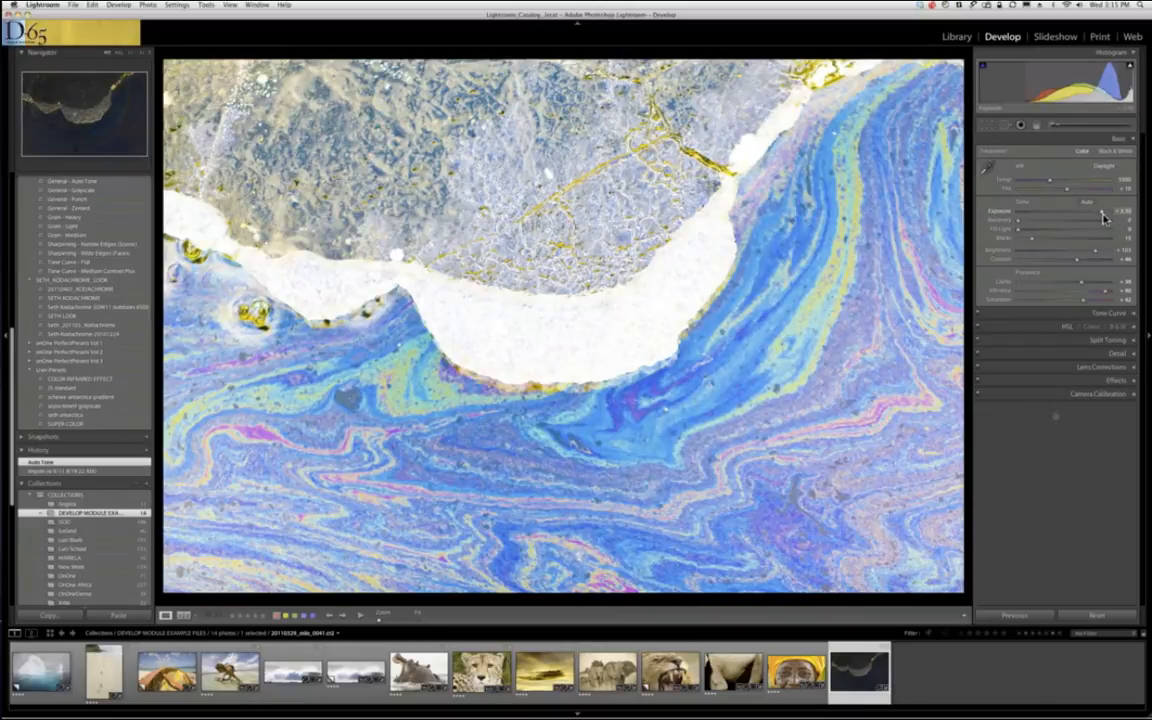
left_click_drag(1105, 217, 1064, 212)
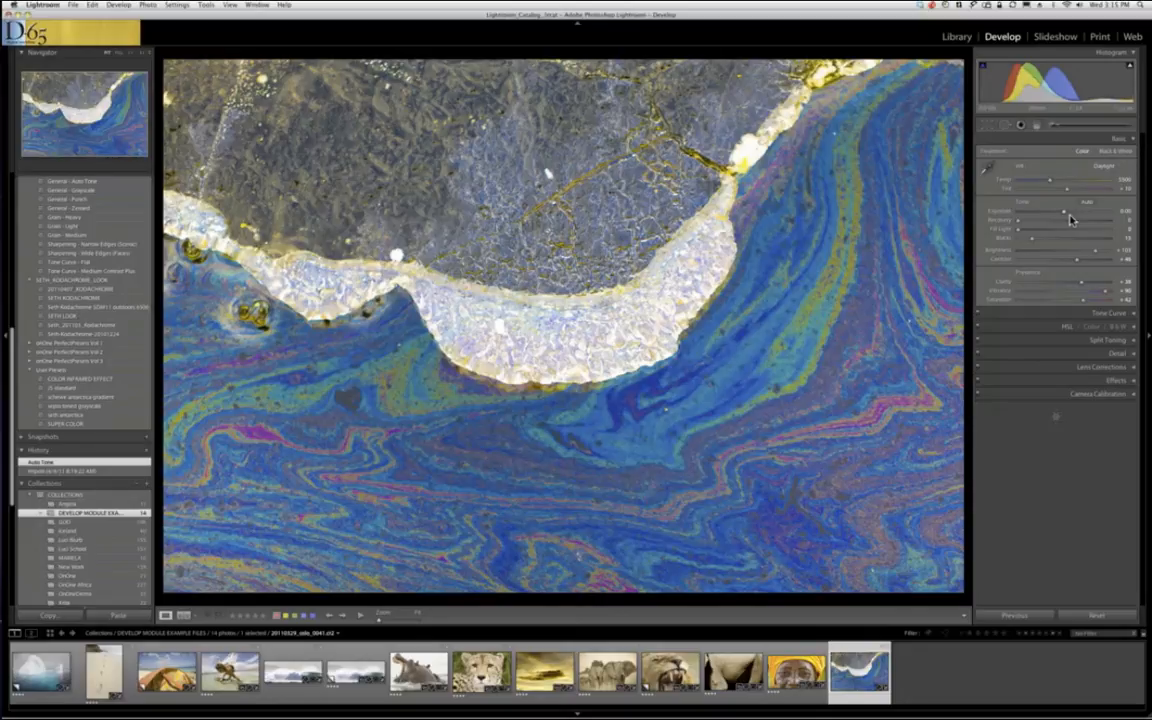
mouse_move(1064, 213)
left_mouse_down()
mouse_move(1039, 217)
mouse_move(1067, 218)
left_mouse_up()
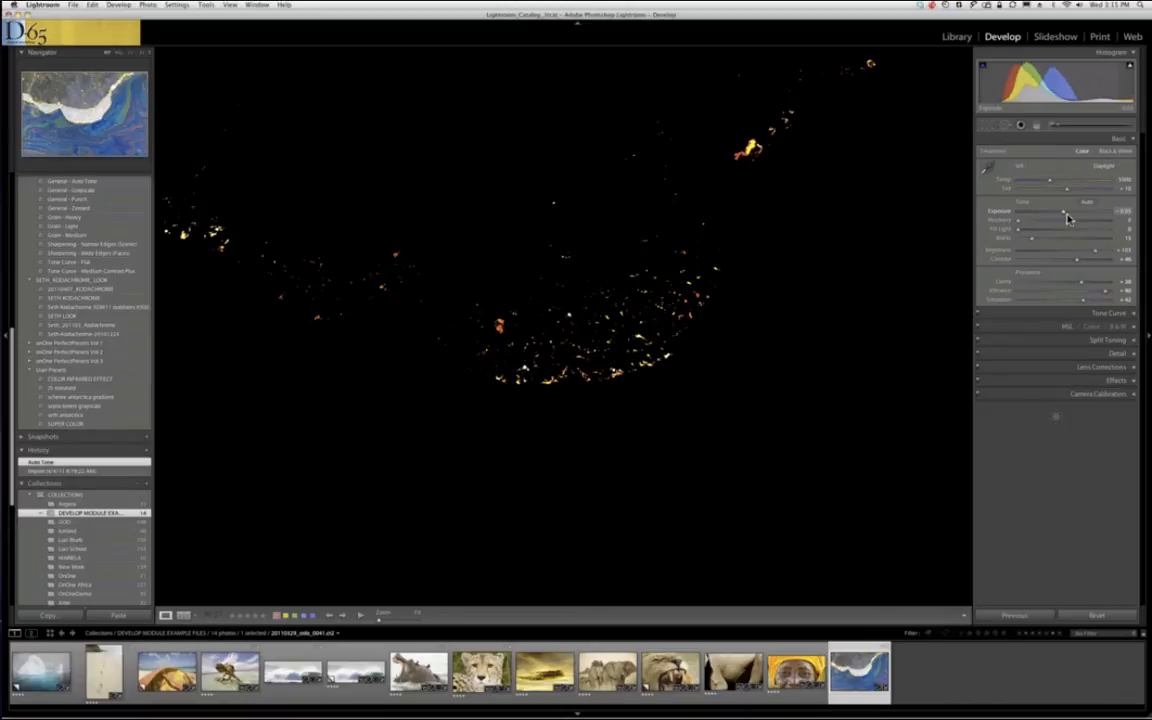
left_click_drag(1067, 218, 1067, 218)
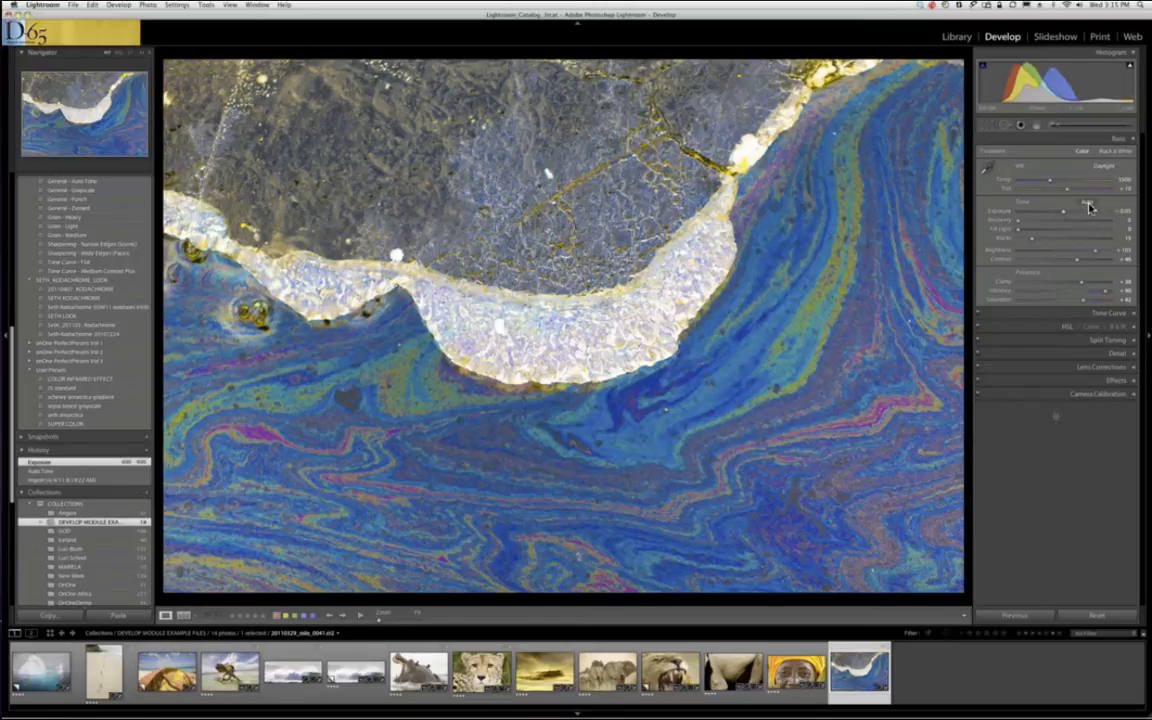
- Apply Auto tone to the blue liquid photo, sweep the exposure darker and brighter, and settle it at about +0.55
left_click(1089, 206)
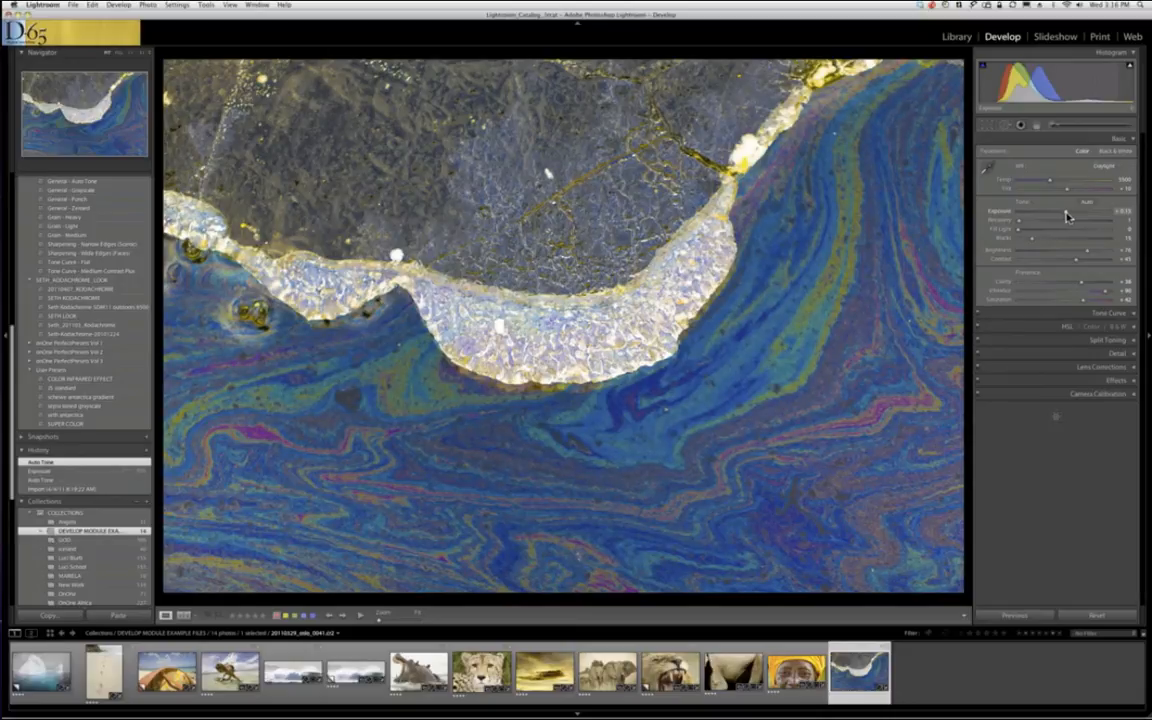
left_click_drag(1066, 216, 1069, 216)
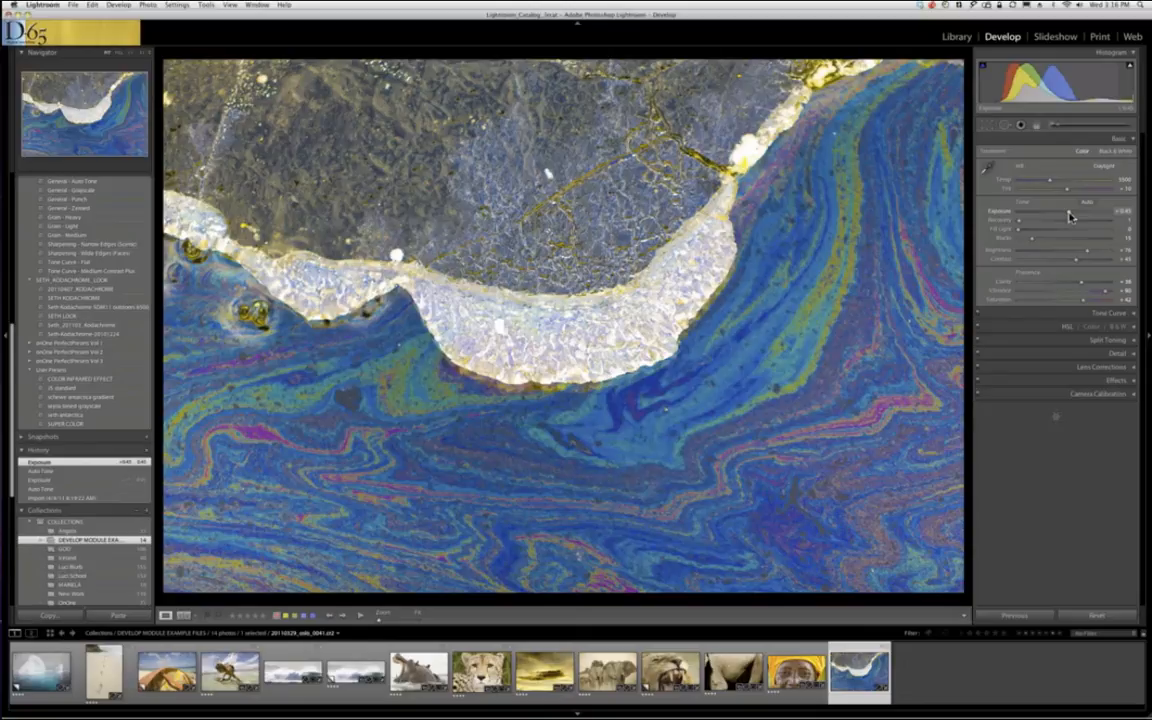
left_click_drag(1069, 216, 1039, 214)
left_click_drag(1039, 214, 1094, 216)
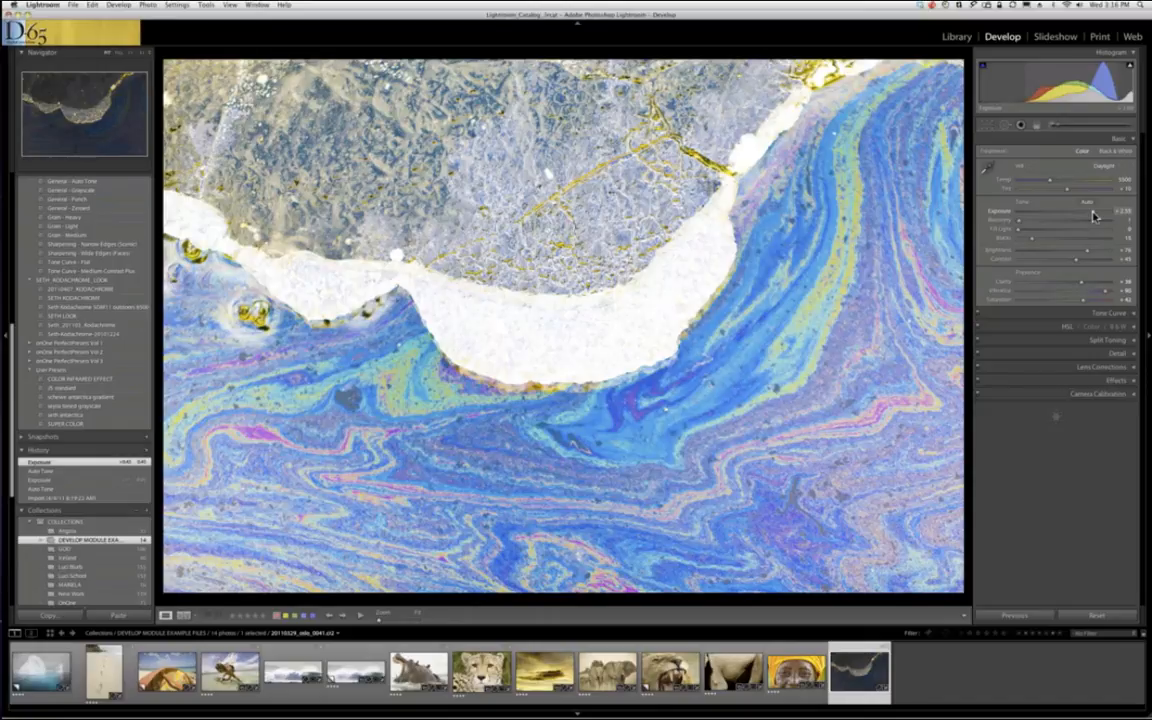
left_click_drag(1094, 216, 1071, 215)
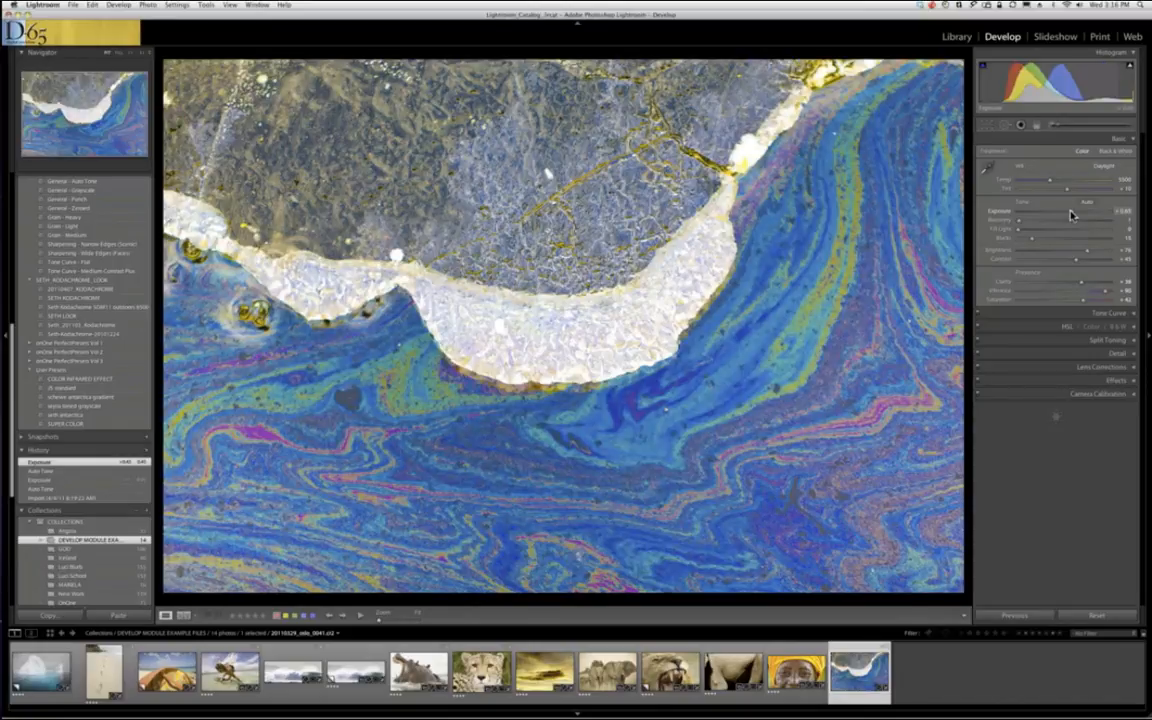
left_click_drag(1071, 215, 1069, 215)
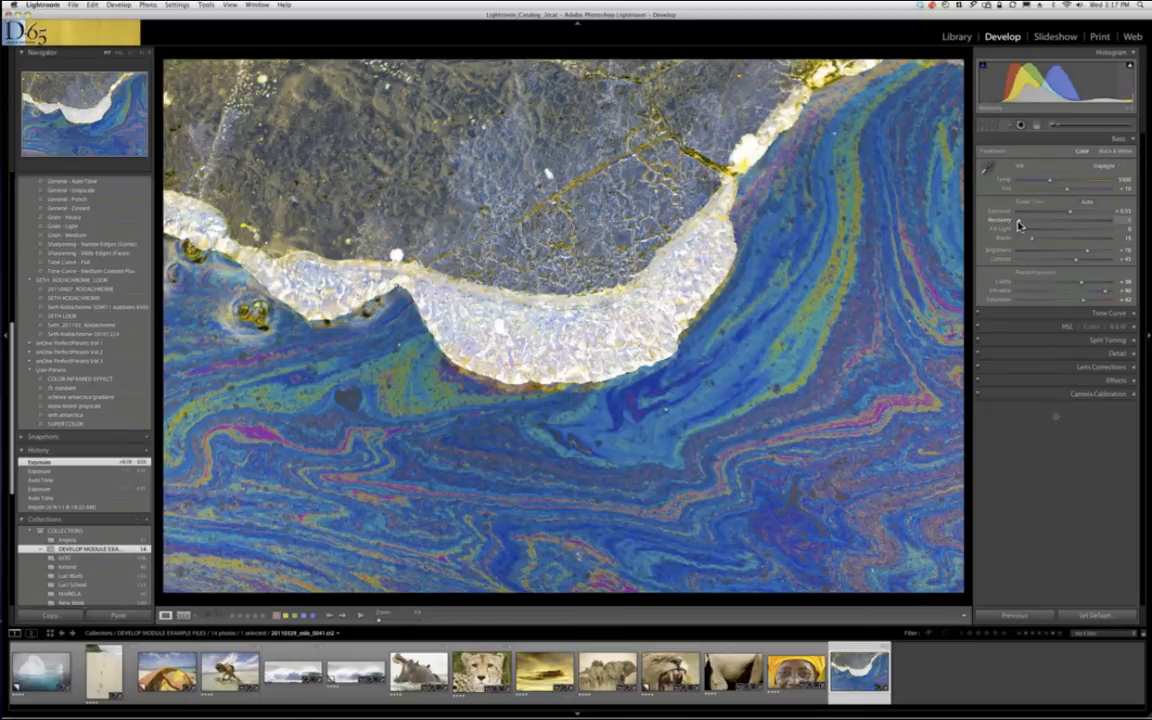
- Raise Recovery to 17 while checking the blown highlights in the clipping preview
key("alt")
left_click(1018, 224, "alt")
key("alt")
mouse_move(1019, 224)
left_mouse_down()
mouse_move(1110, 230)
mouse_move(1018, 226)
mouse_move(1034, 227)
left_mouse_up()
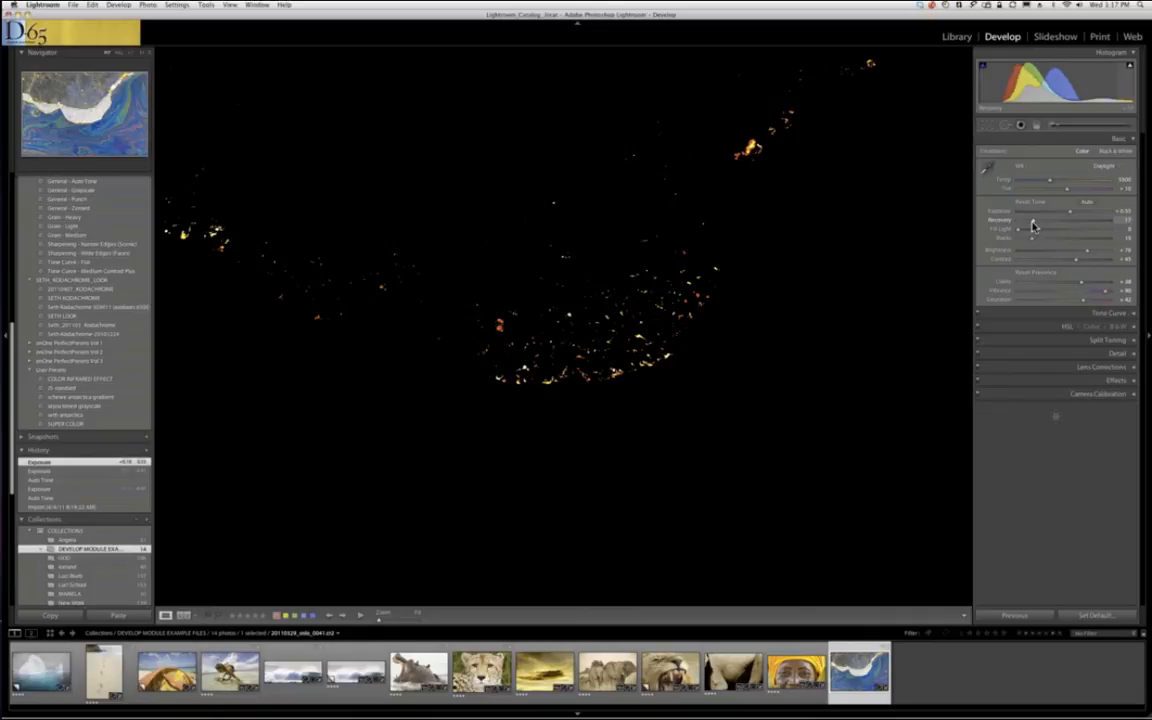
left_click_drag(1033, 227, 1033, 227)
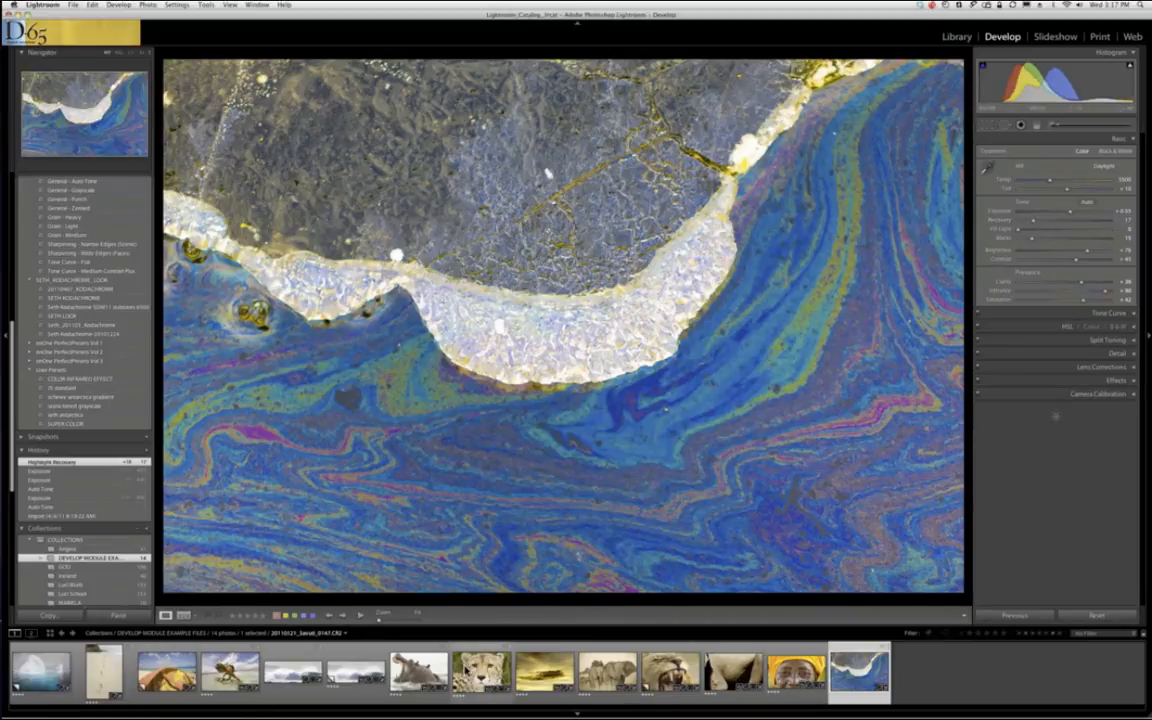
- Open the cheetah photo, vary the Fill Light up and down, and settle it at about 13
left_click(481, 670)
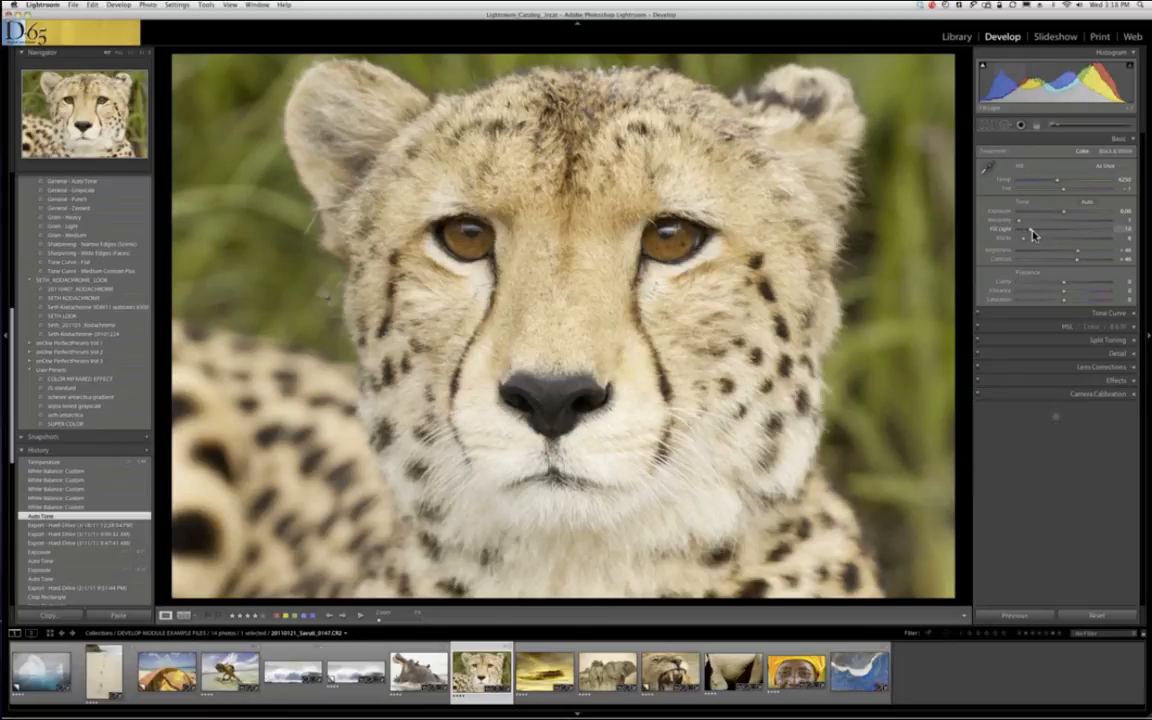
left_click_drag(1033, 234, 1043, 235)
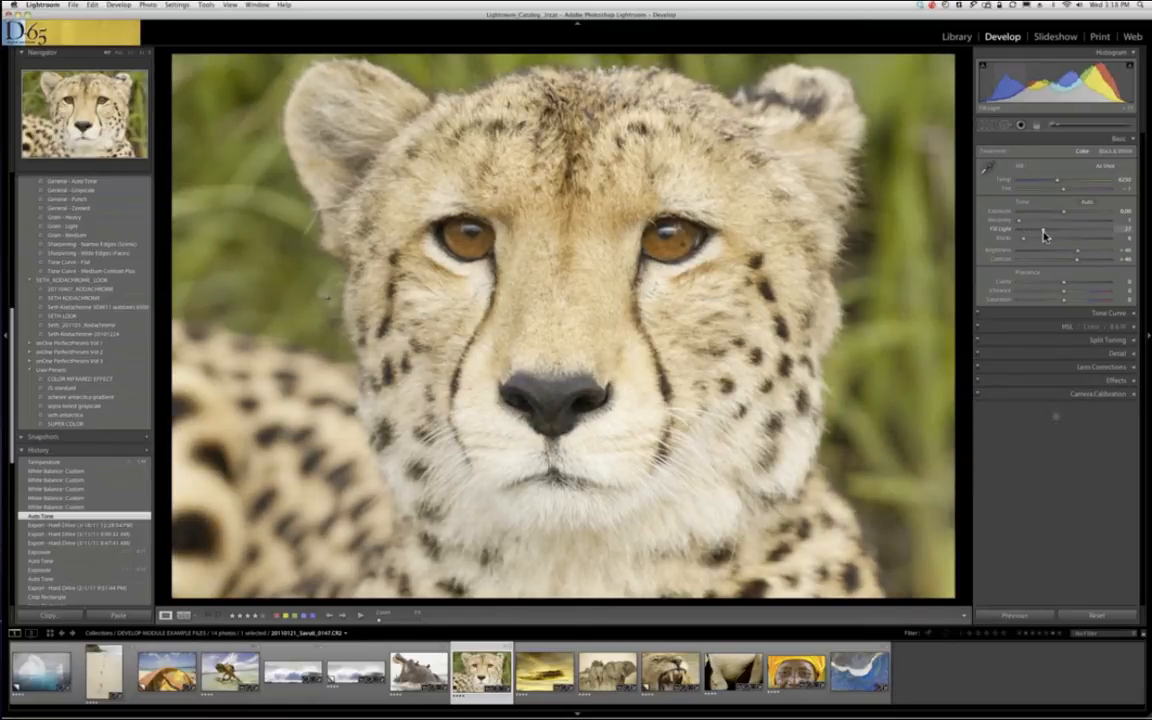
left_click_drag(1043, 235, 1018, 234)
left_click_drag(1036, 230, 1028, 231)
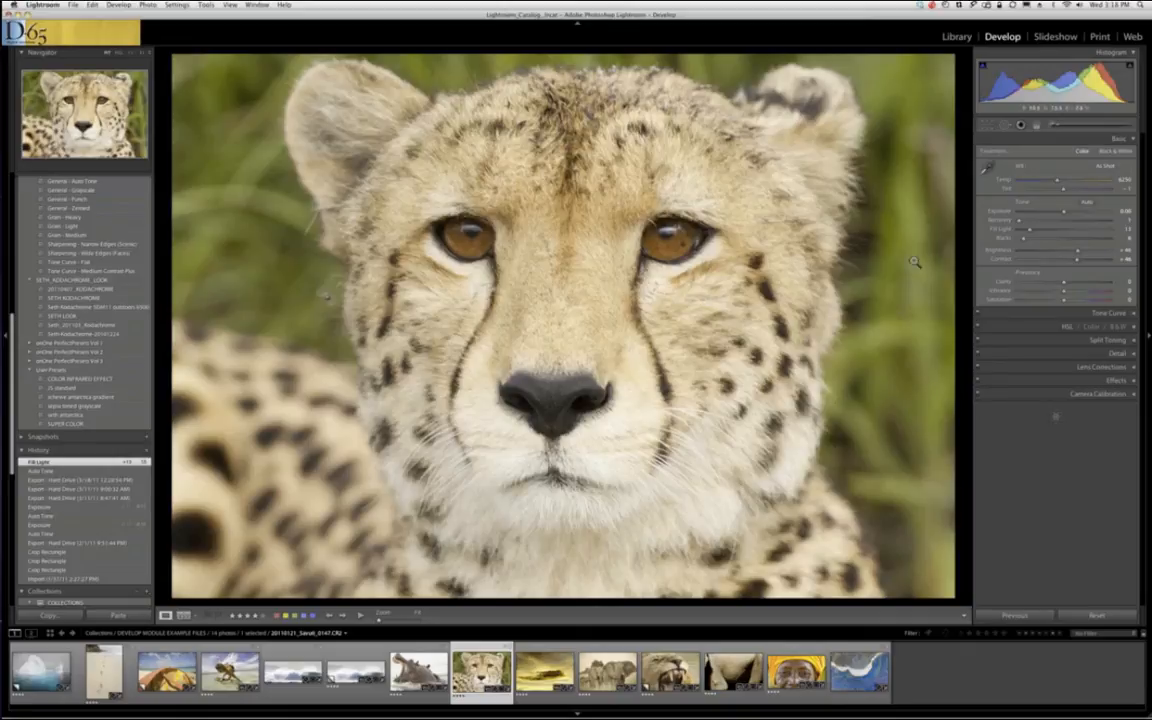
- Set Blacks to 7 with the shadow clipping preview, sweep it higher and down to zero, and settle it at about 3
left_click(1023, 242, "alt")
left_click_drag(1023, 242, 1025, 245)
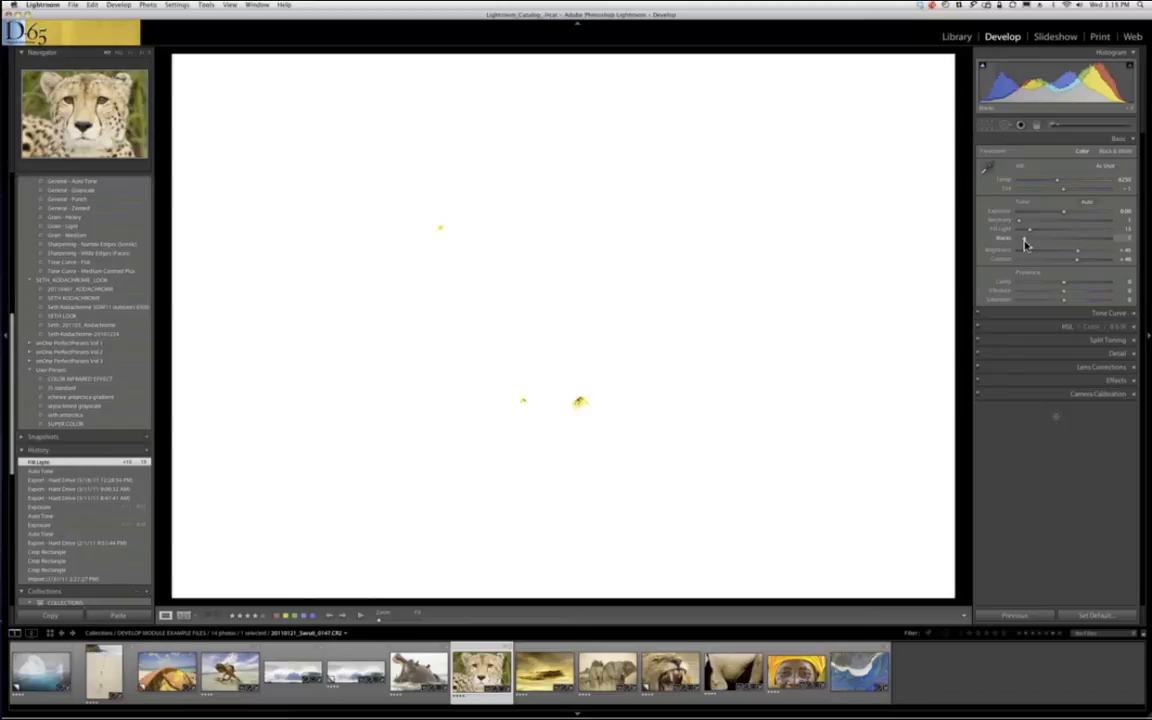
key("alt")
left_click_drag(1025, 244, 1025, 244)
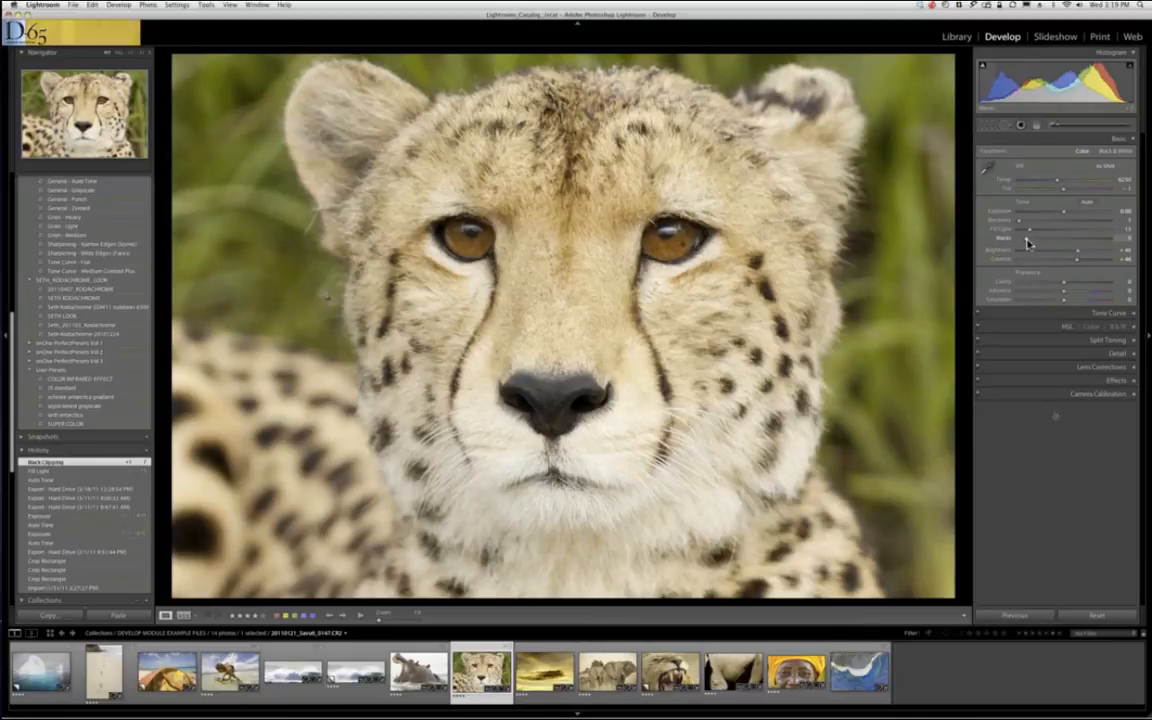
left_click_drag(1026, 240, 1028, 241)
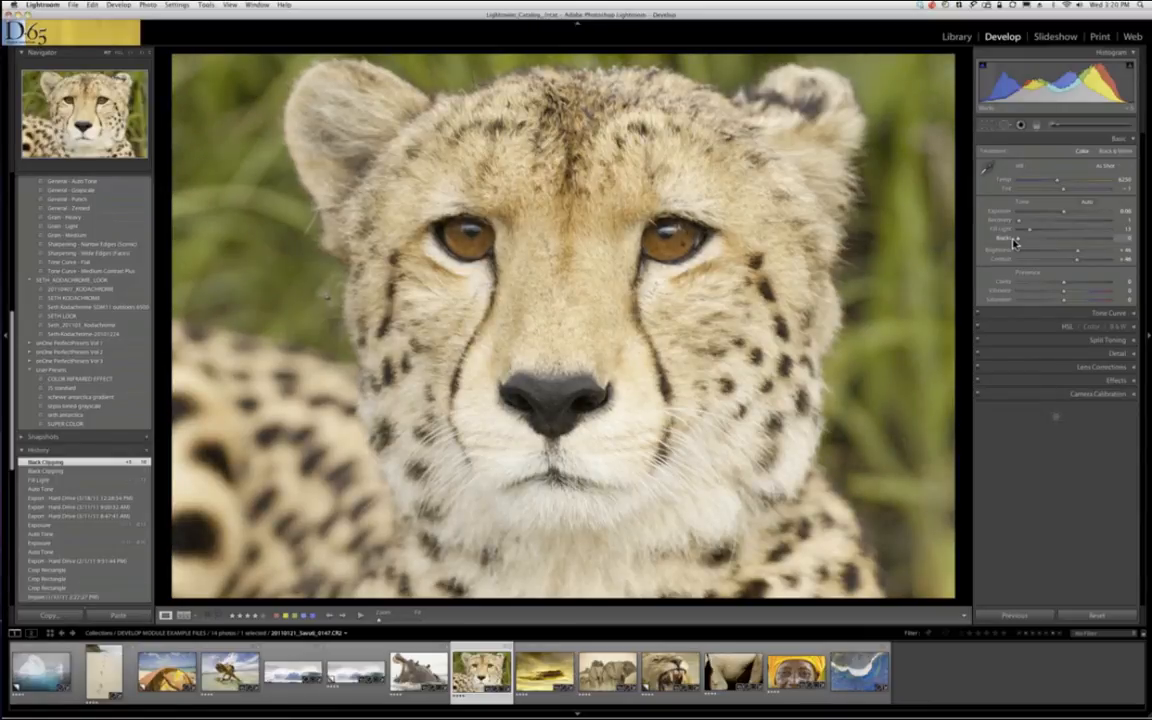
left_click_drag(1015, 242, 1022, 243)
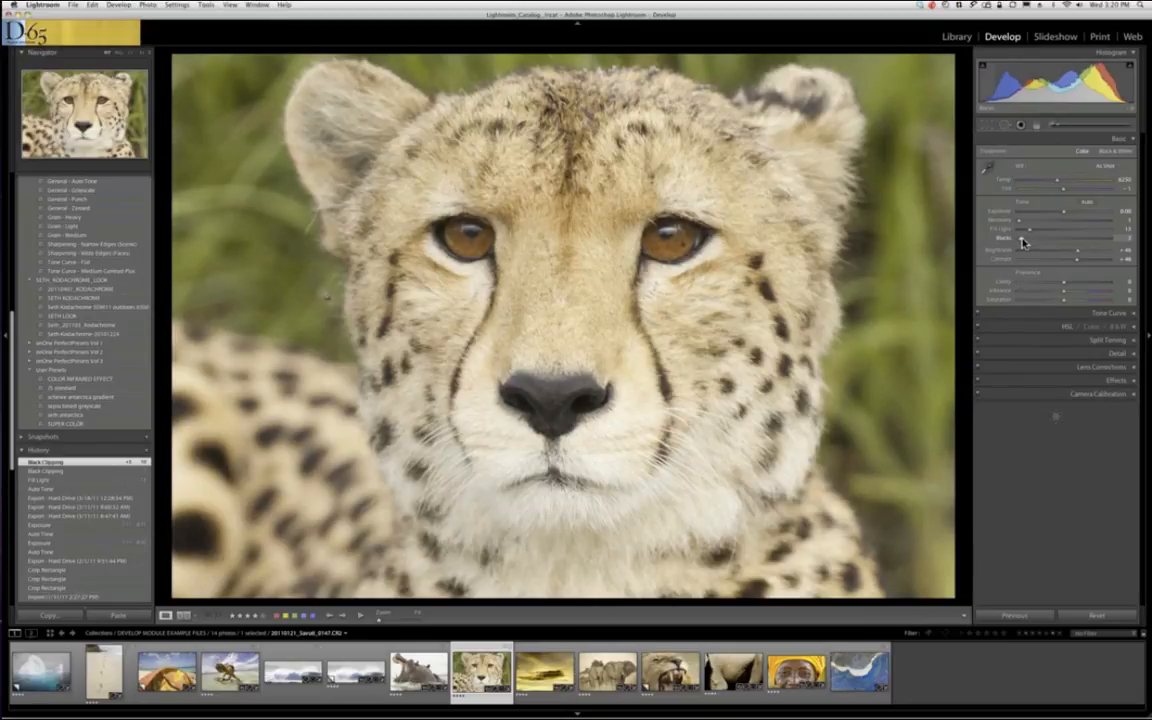
left_click(1022, 242)
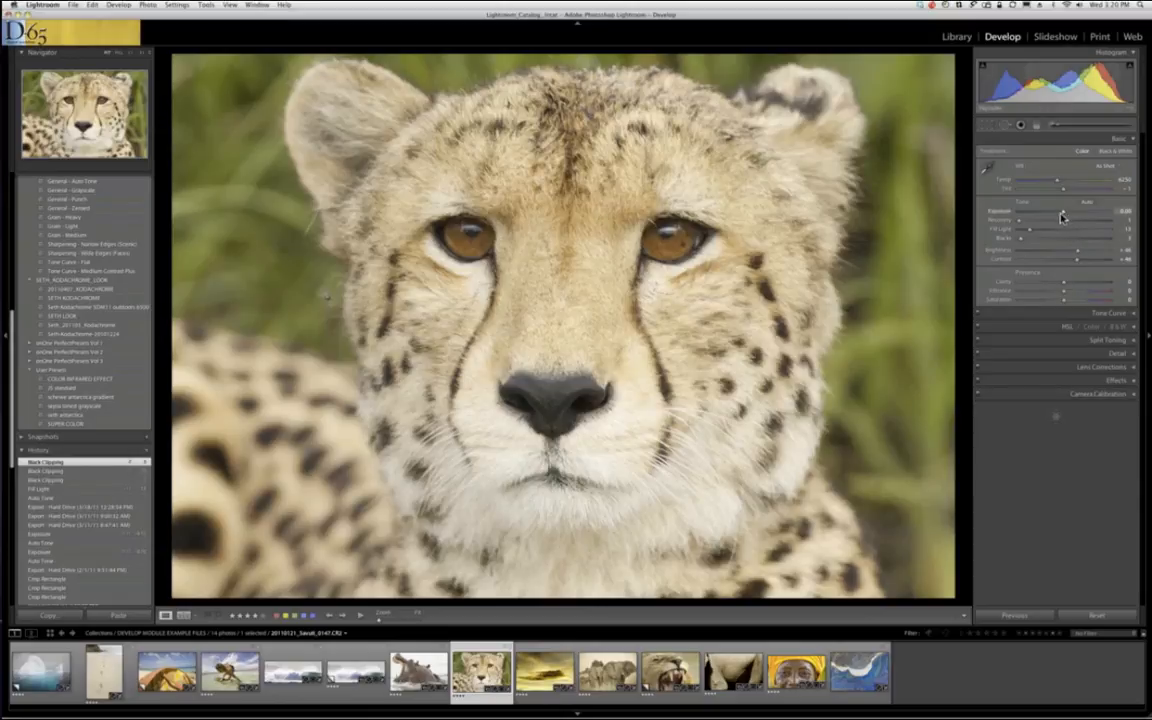
- Sweep the cheetah photo's exposure and brightness to compare them, and settle on exposure +0.30, blacks 5 and brightness +25
left_click_drag(1062, 216, 1021, 217)
left_click_drag(1019, 218, 1098, 257)
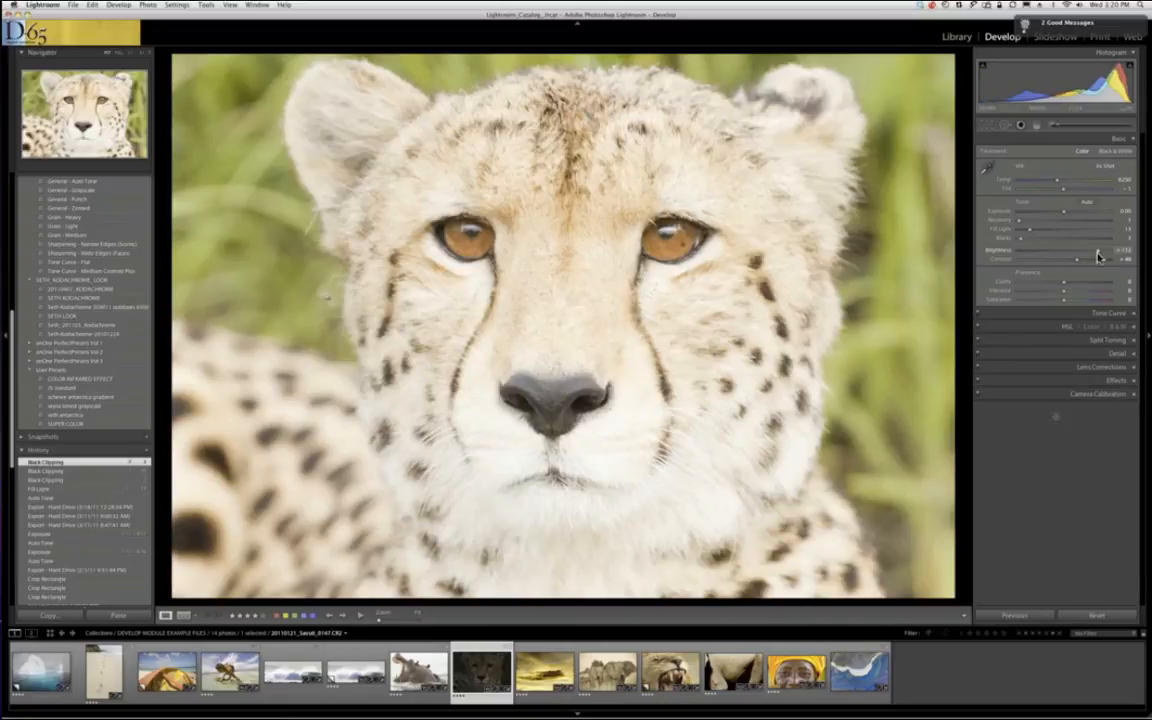
left_click(1072, 257)
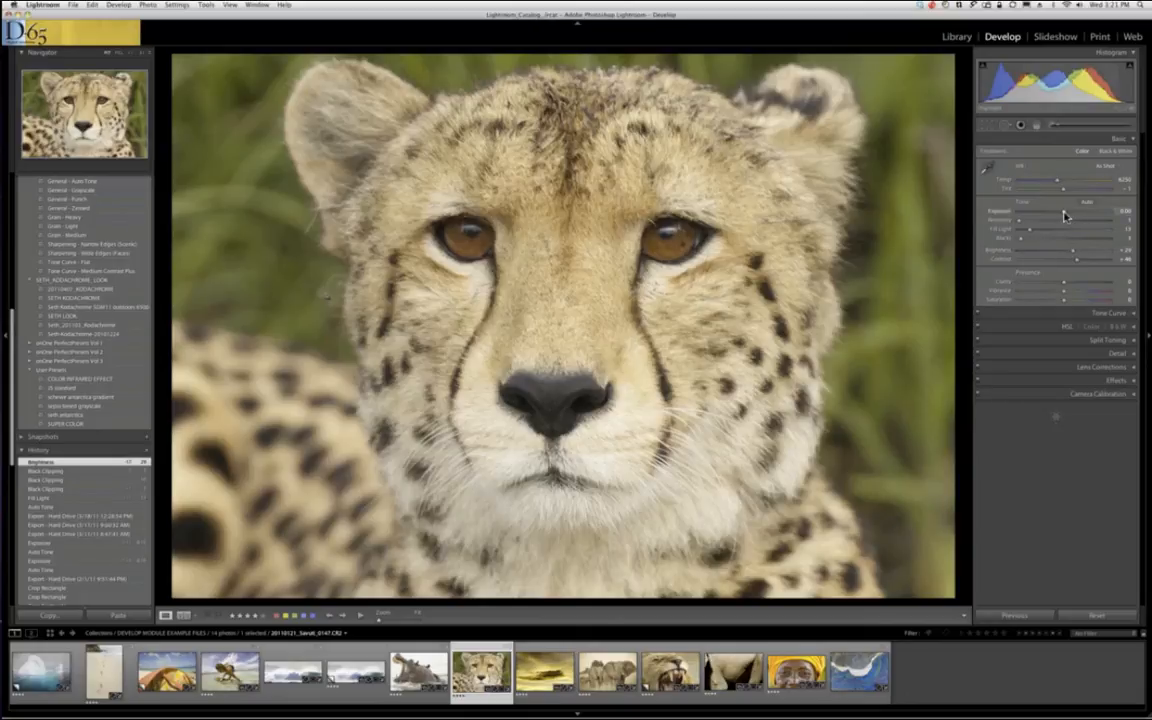
left_click_drag(1065, 215, 1071, 216)
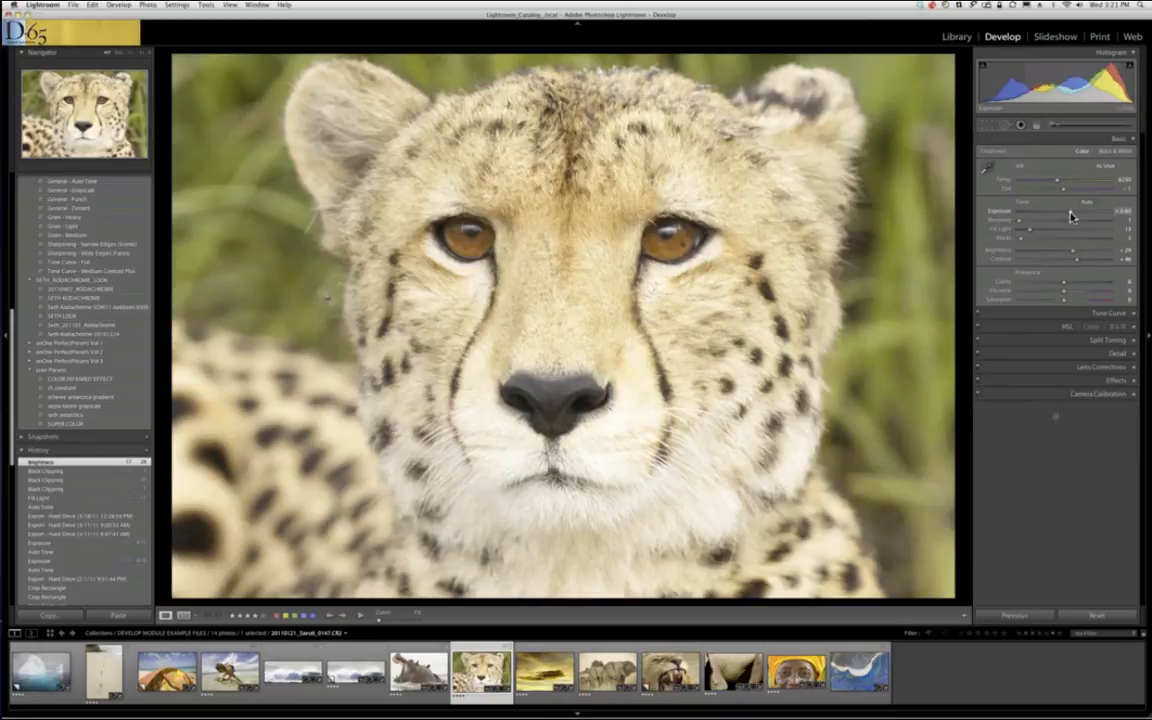
left_click_drag(1070, 213, 1073, 256)
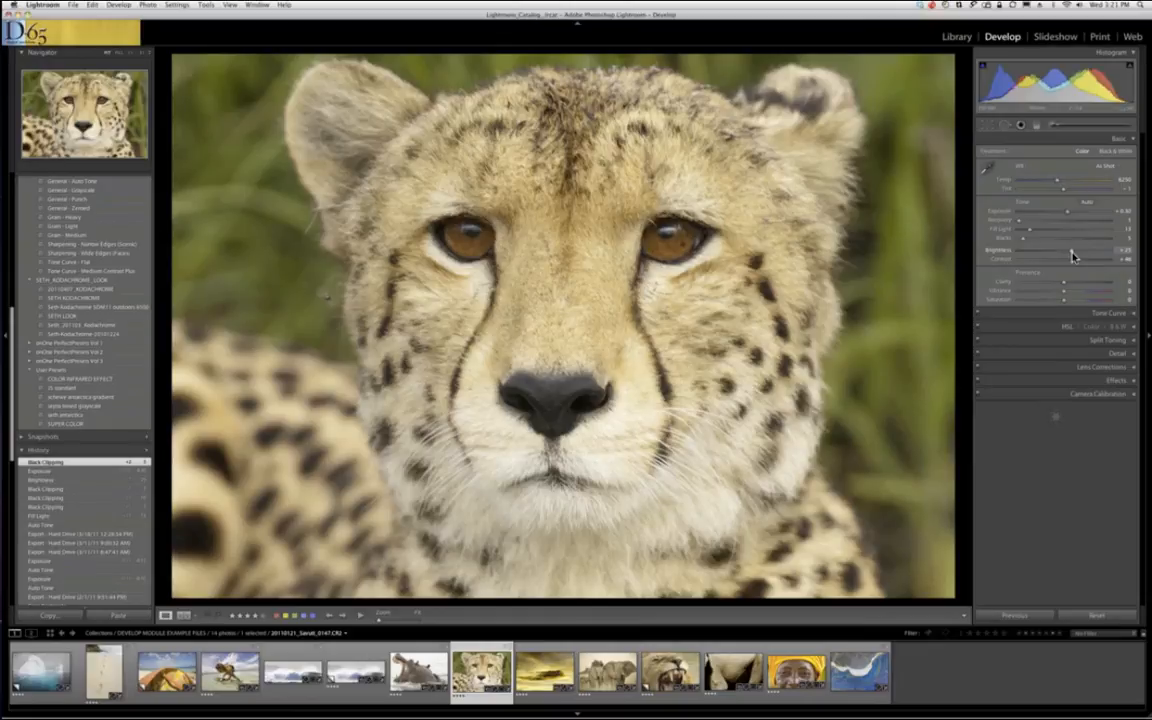
left_click_drag(1073, 256, 1073, 256)
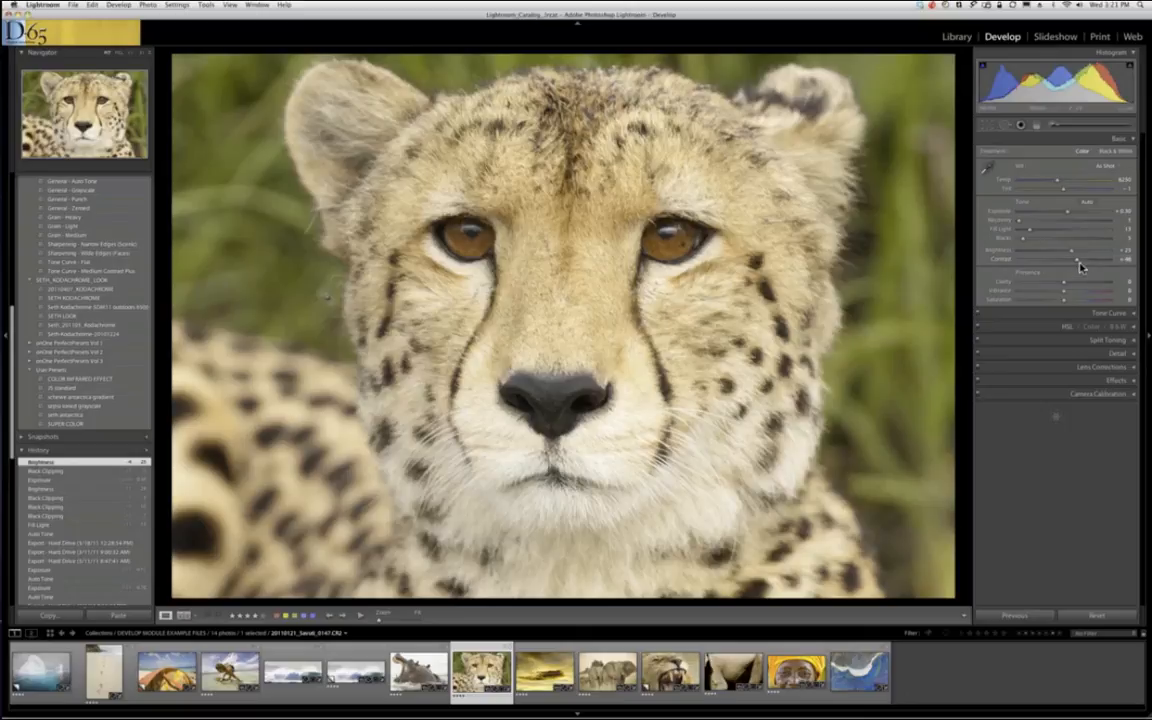
- Sweep the contrast down and settle it at about +27, and raise Clarity to about +46
left_click_drag(1080, 261, 1004, 270)
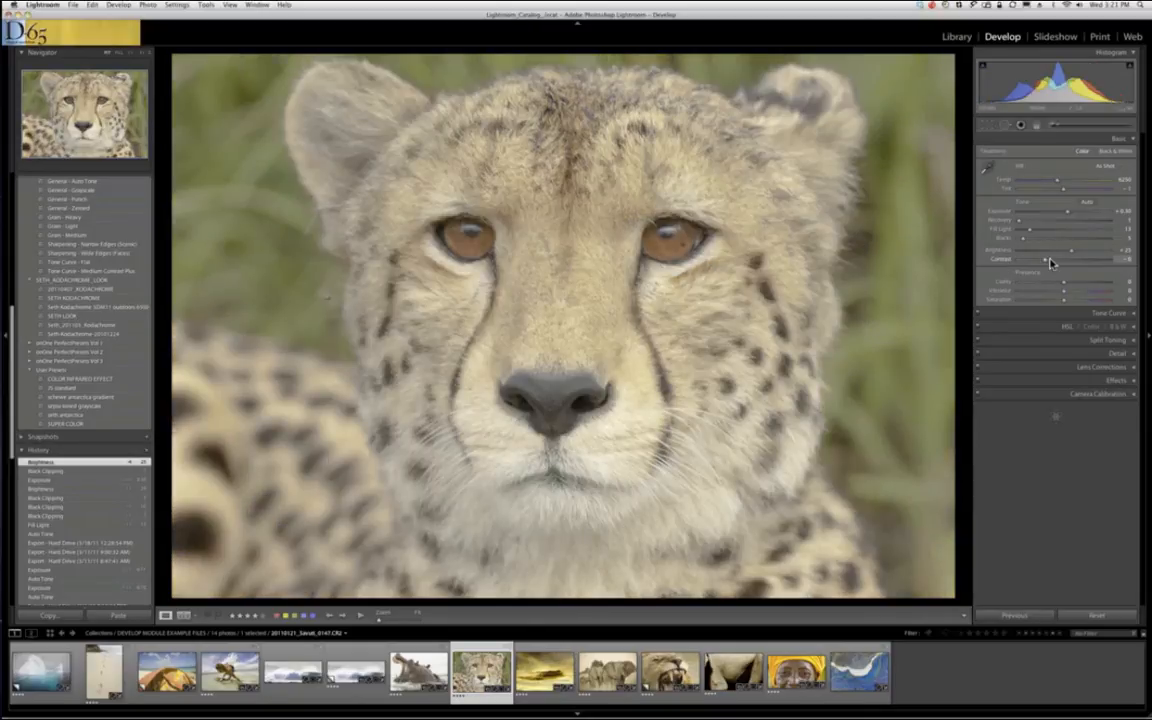
mouse_move(1050, 262)
left_mouse_down()
mouse_move(1128, 271)
mouse_move(1065, 262)
left_mouse_up()
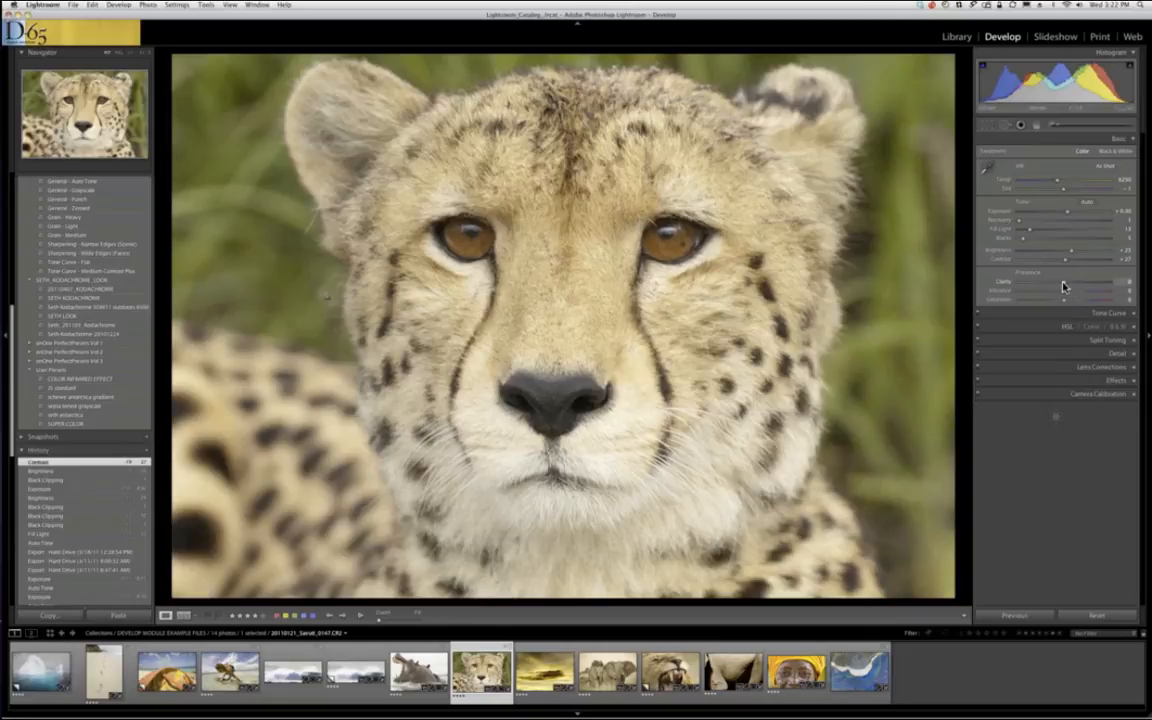
left_click_drag(1063, 287, 1078, 286)
mouse_move(1081, 287)
left_mouse_down()
mouse_move(1107, 288)
mouse_move(1038, 287)
mouse_move(1065, 291)
left_mouse_up()
left_click_drag(1065, 290, 1080, 291)
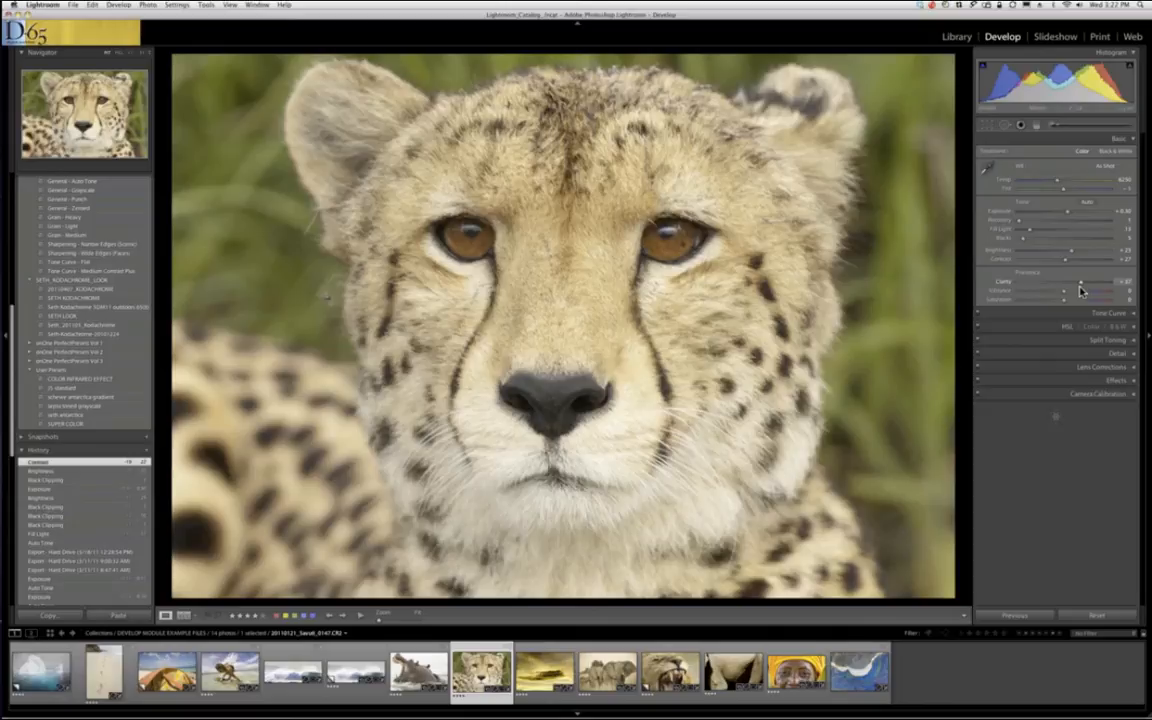
left_click_drag(1080, 291, 1085, 290)
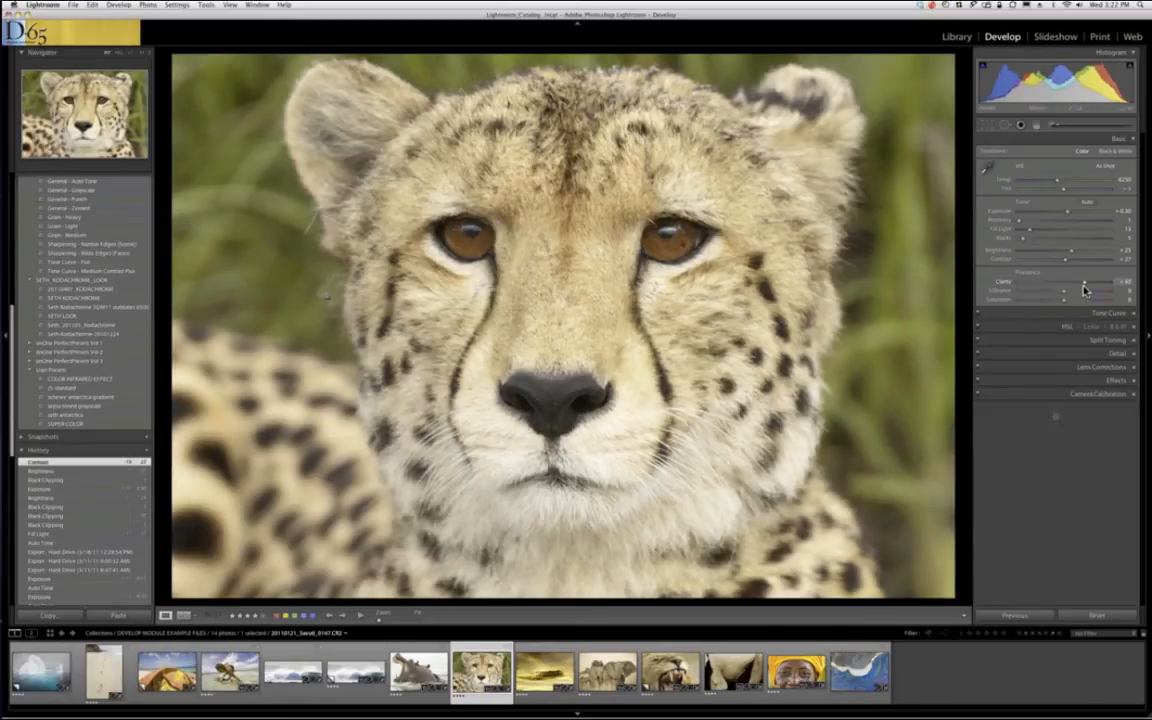
left_click_drag(1085, 290, 1089, 291)
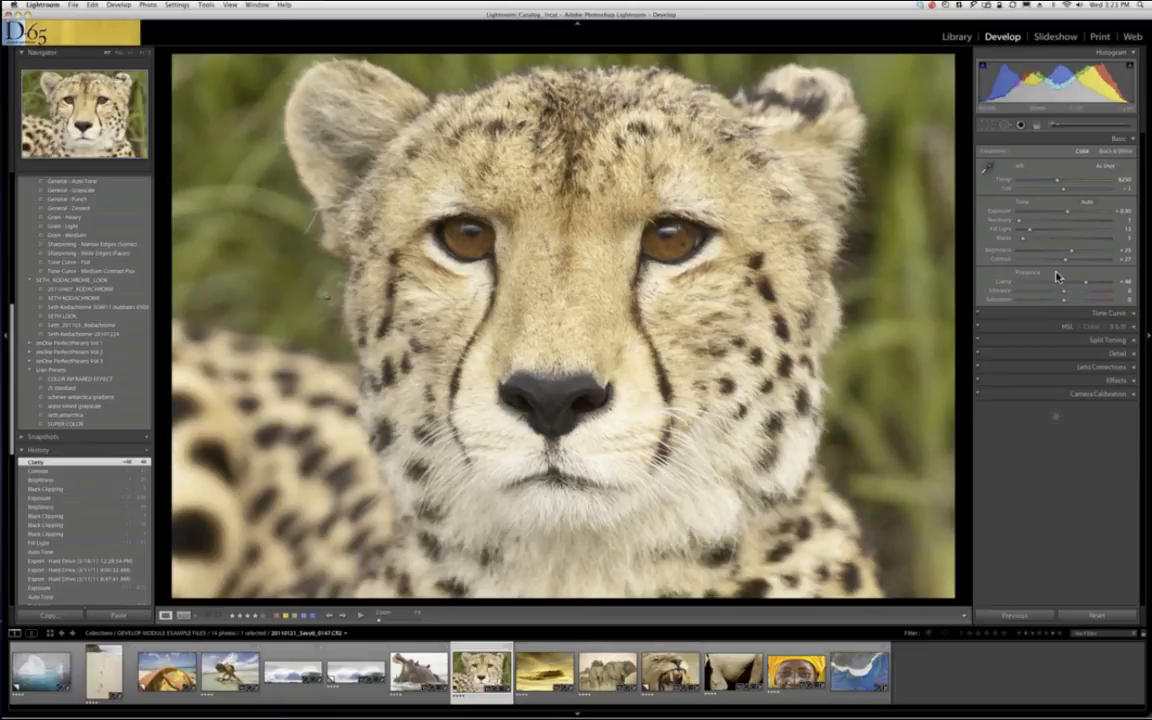
- Open the first panoramic photo of the surfer riding a wave
left_click(279, 676)
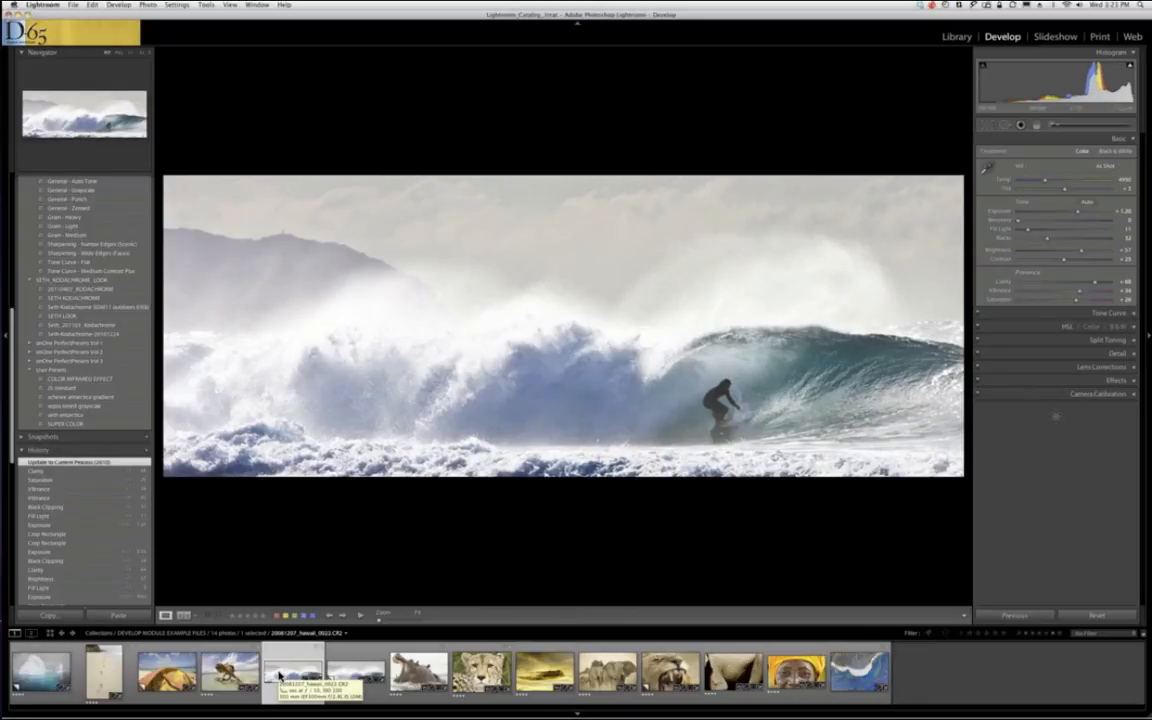
- Compare the first surfer photo with its soft, negative-clarity virtual copy by viewing them alternately
left_click(351, 676)
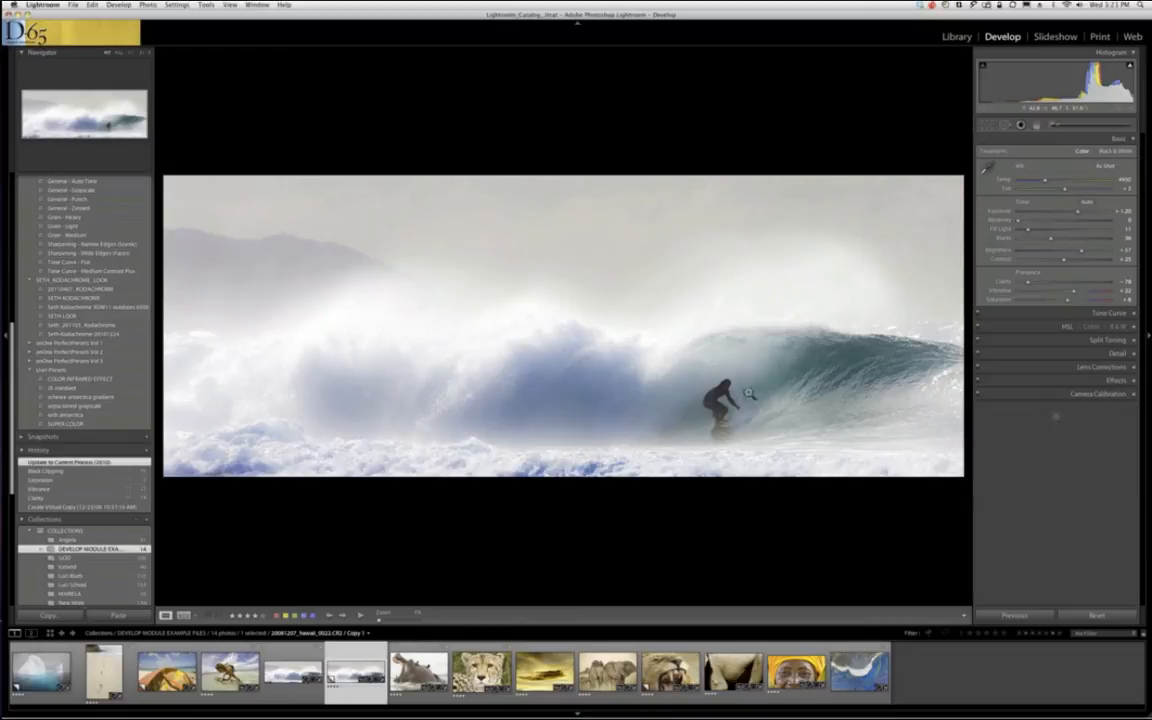
left_click(290, 680)
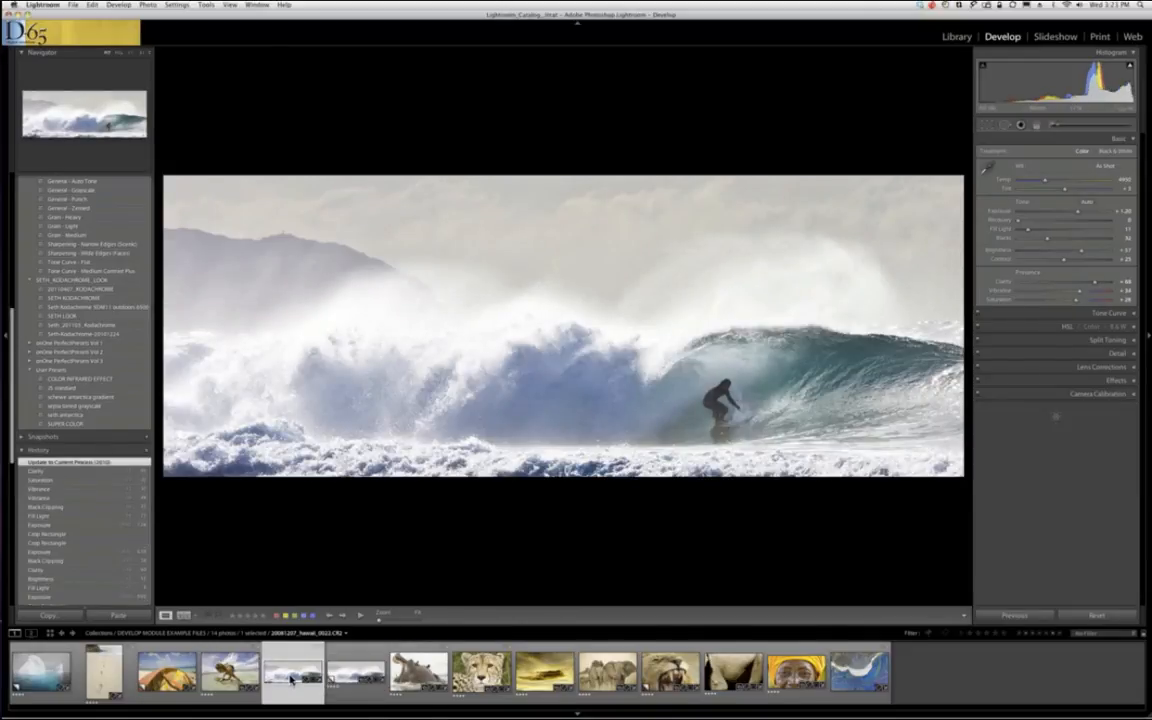
left_click(355, 673)
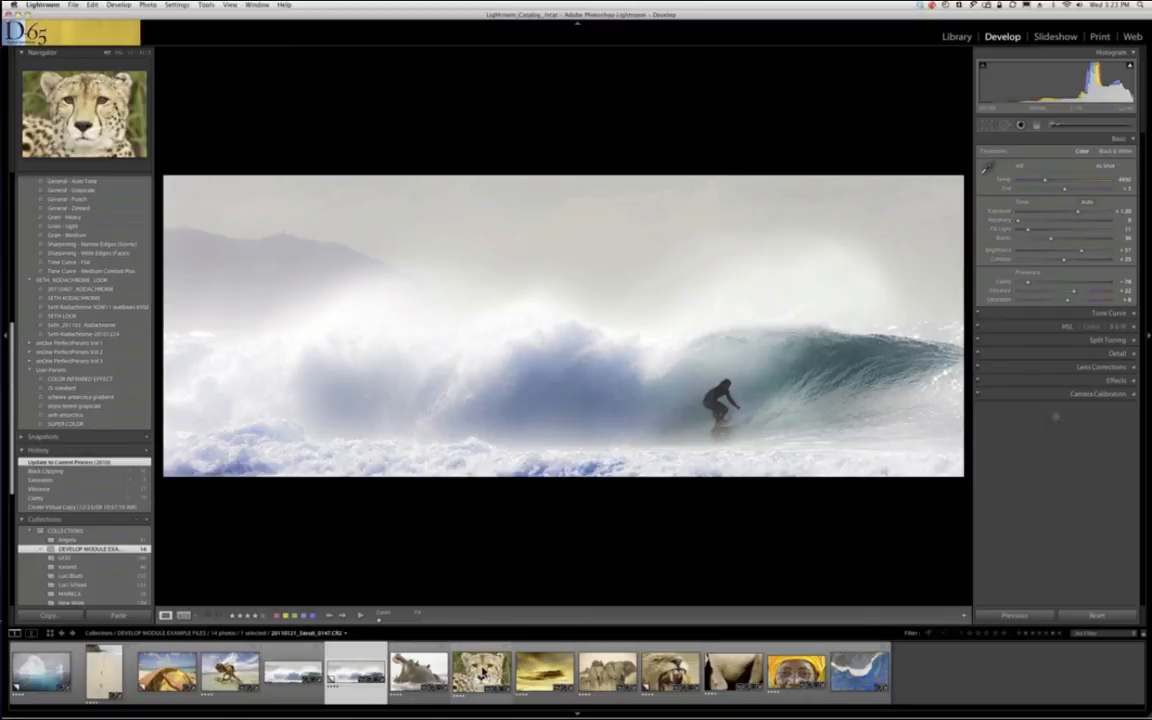
- Raise the cheetah photo's exposure to about +0.70 using the highlight clipping preview, and set Recovery to 0
left_click(481, 670)
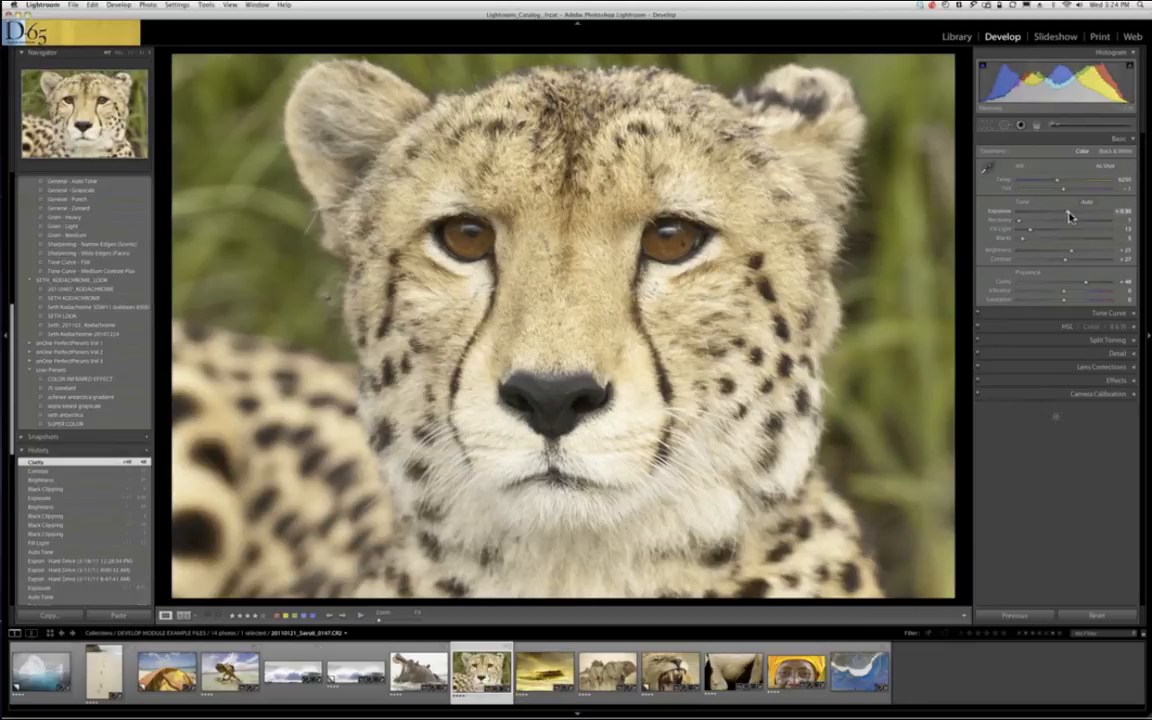
key("alt")
left_click(1068, 217, "alt")
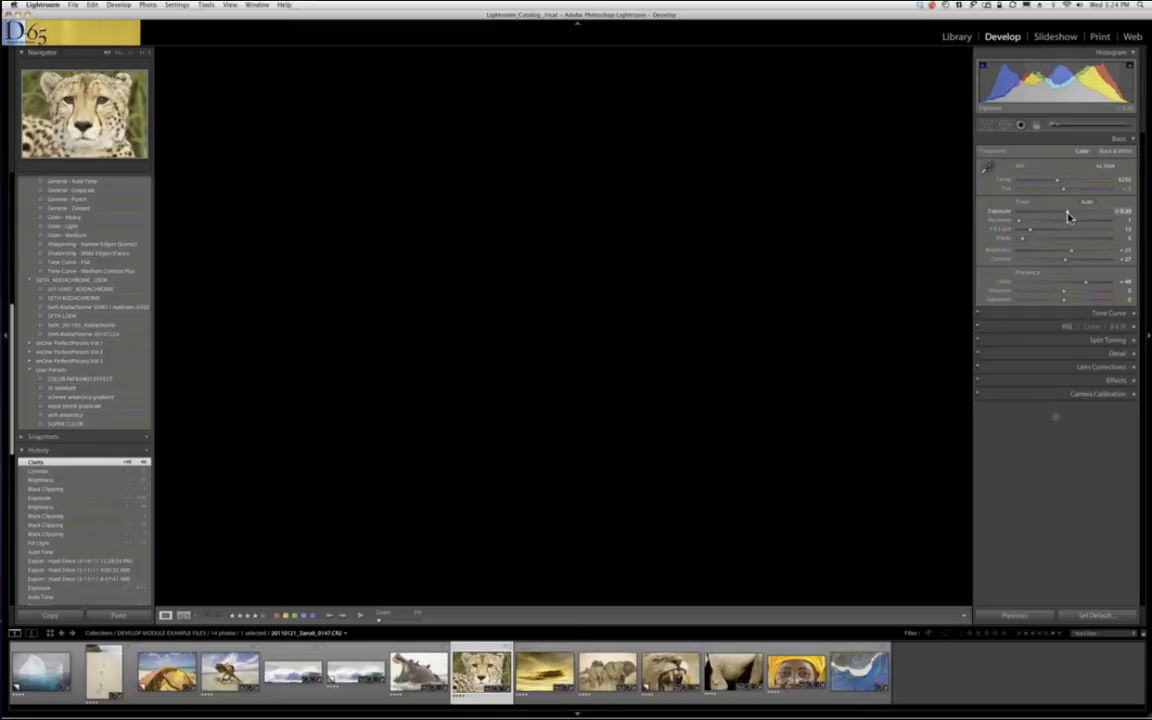
left_click_drag(1068, 217, 1072, 217)
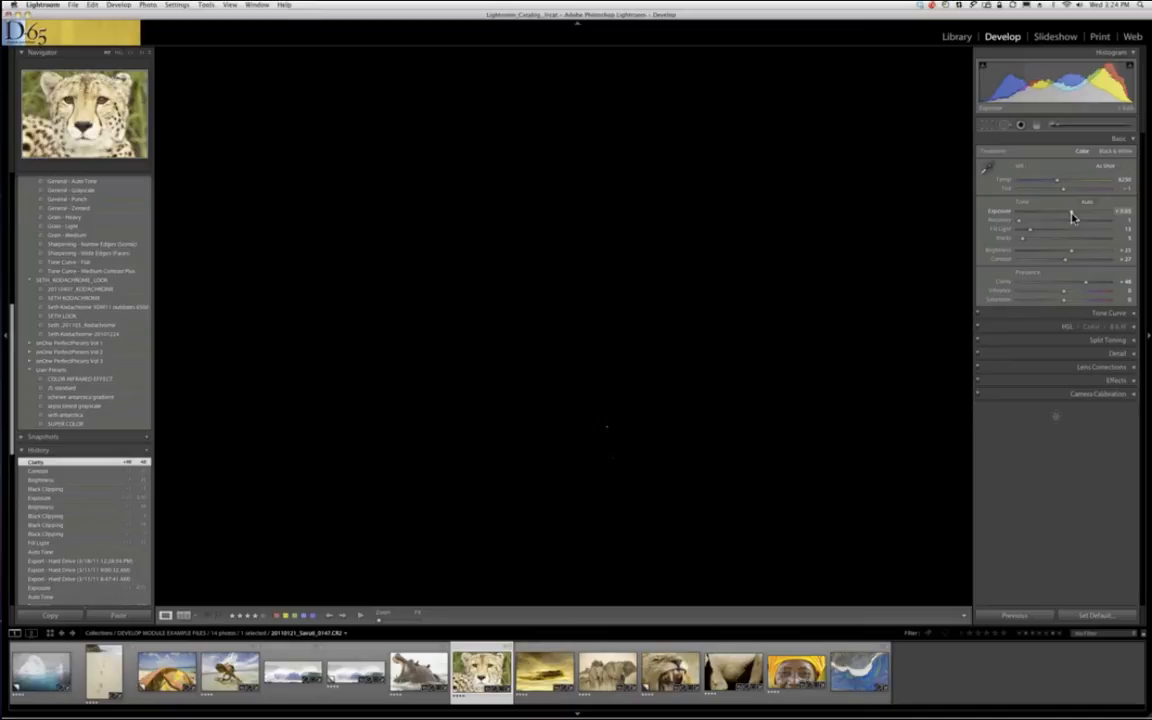
left_click_drag(1080, 218, 1073, 221)
left_click_drag(1073, 221, 1073, 221)
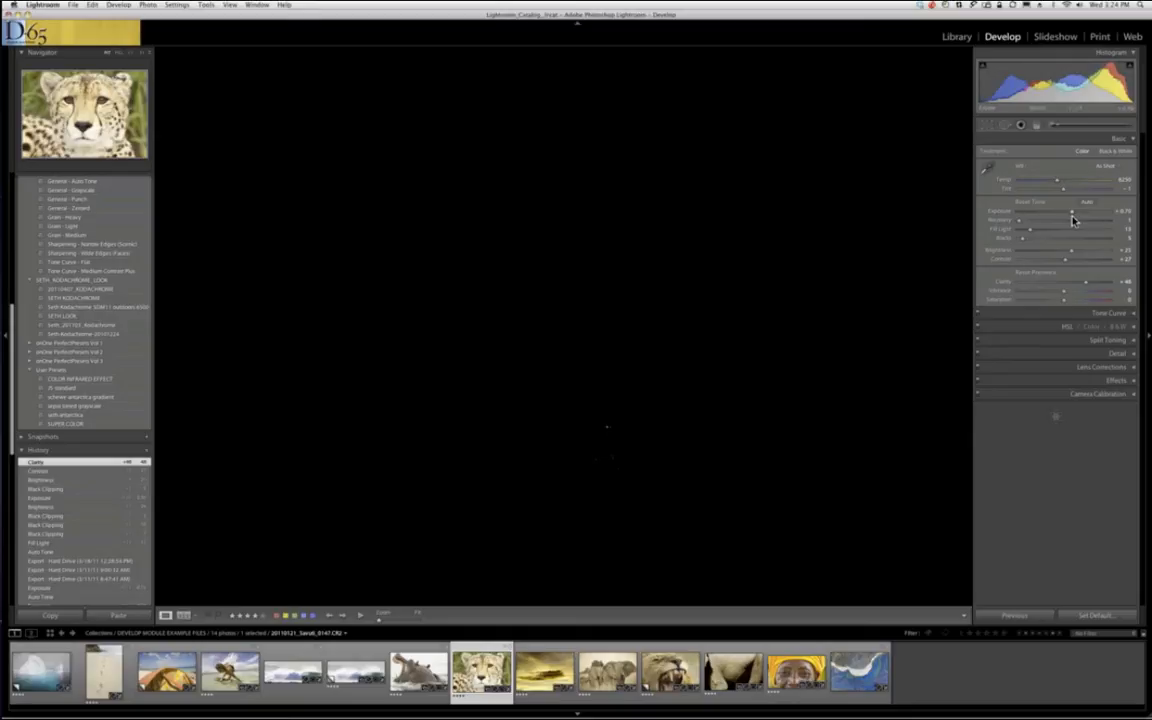
left_click_drag(1073, 221, 1073, 221)
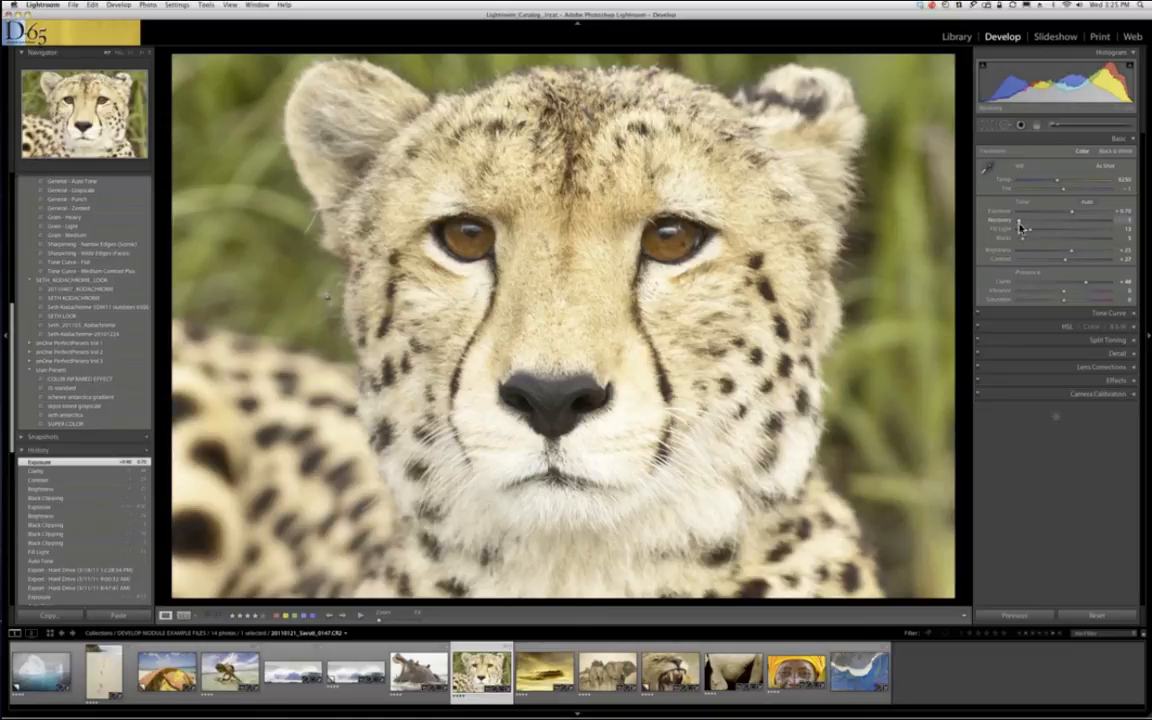
left_click_drag(1020, 227, 1025, 226)
left_click_drag(1025, 226, 1019, 227)
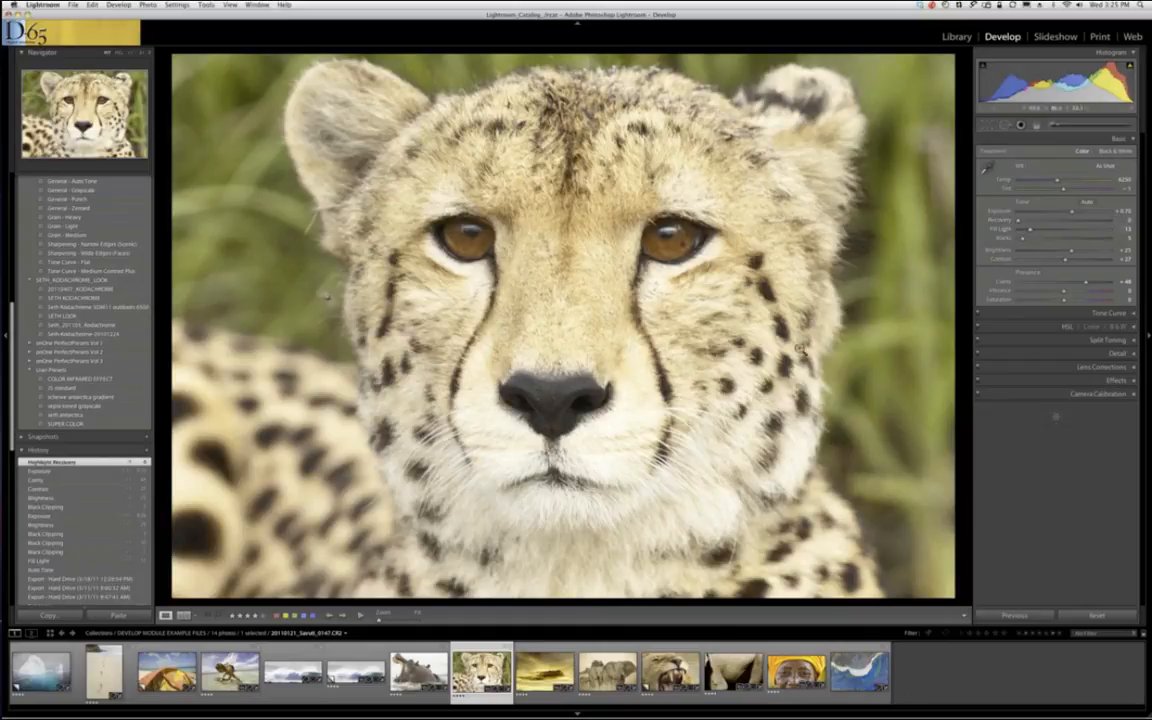
- Raise Recovery to about 25 on the first surfer photo, checking it with the highlight clipping preview
left_click(290, 678)
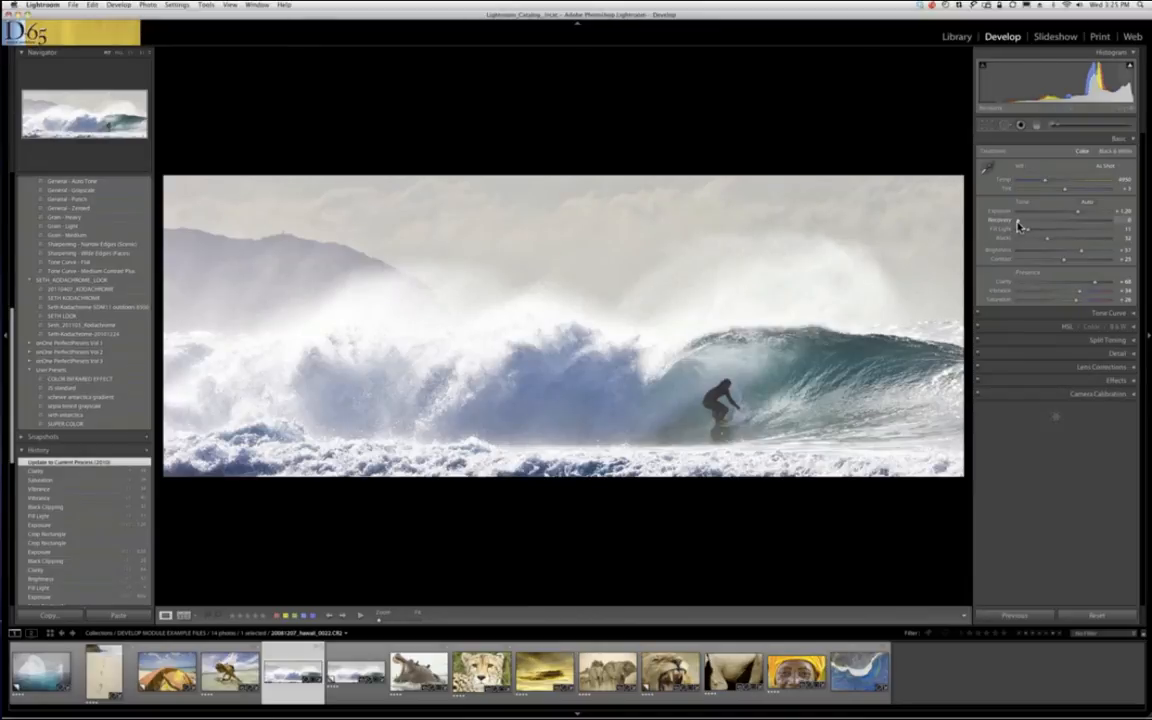
left_click_drag(1018, 226, 1042, 226)
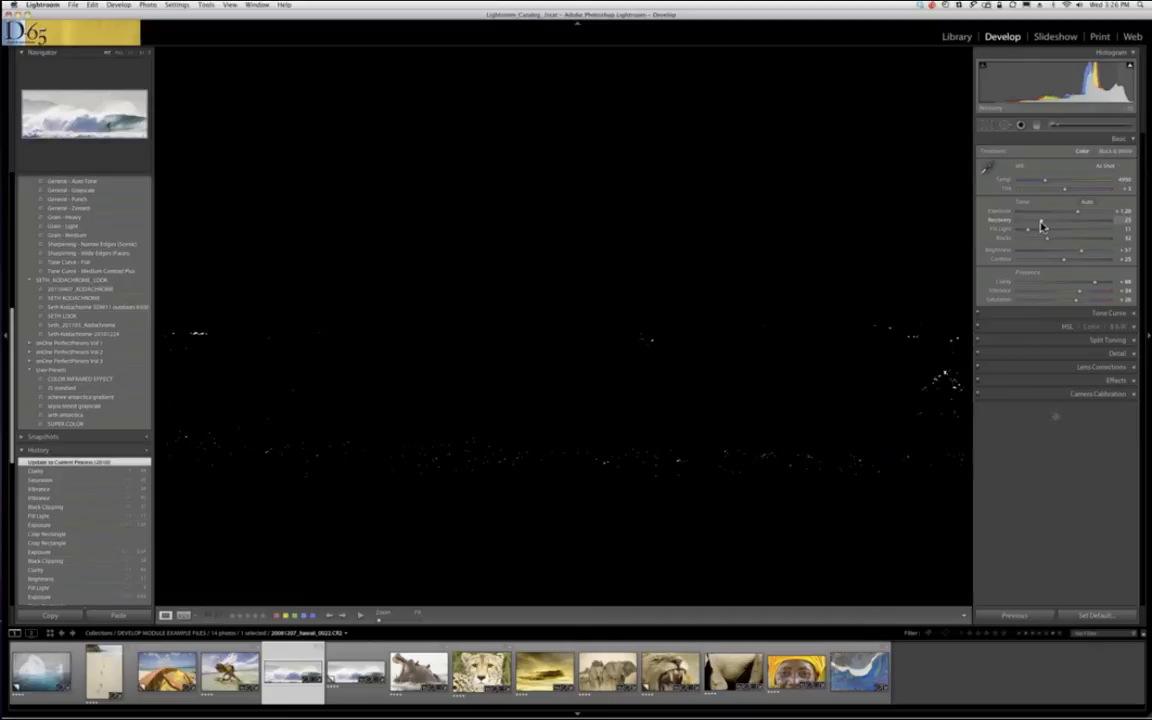
left_click_drag(1041, 226, 1041, 226)
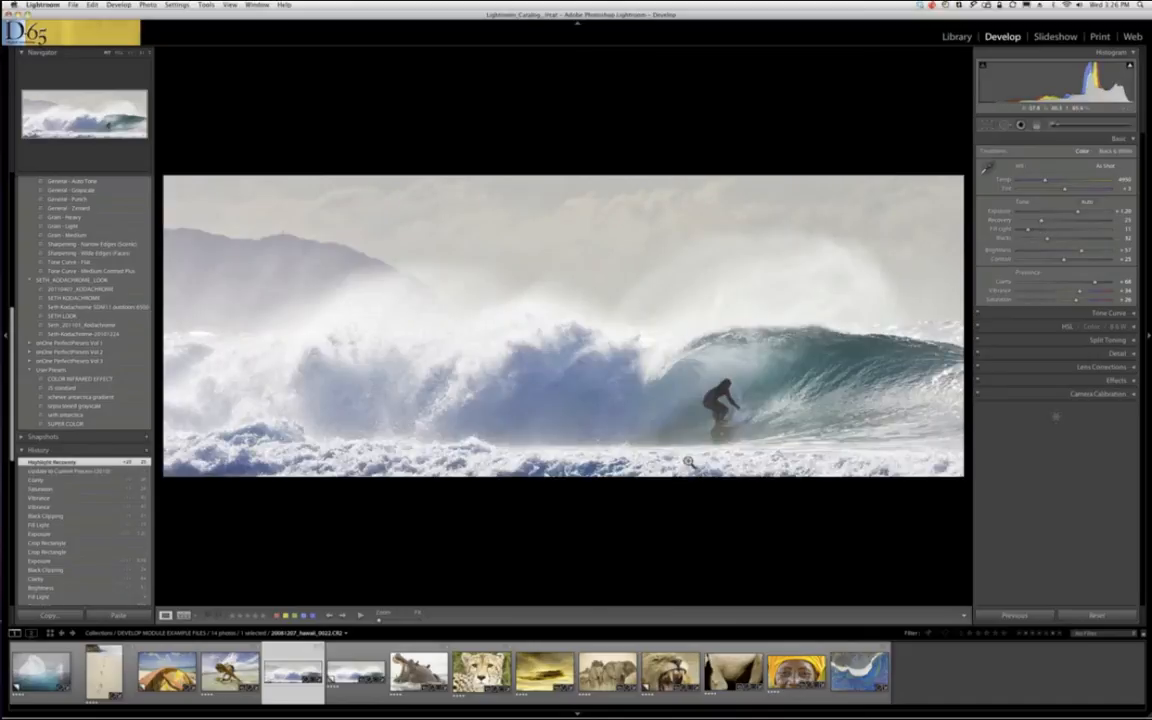
- Open the yellow cloud photo and lower its Recovery to 0
left_click(533, 684)
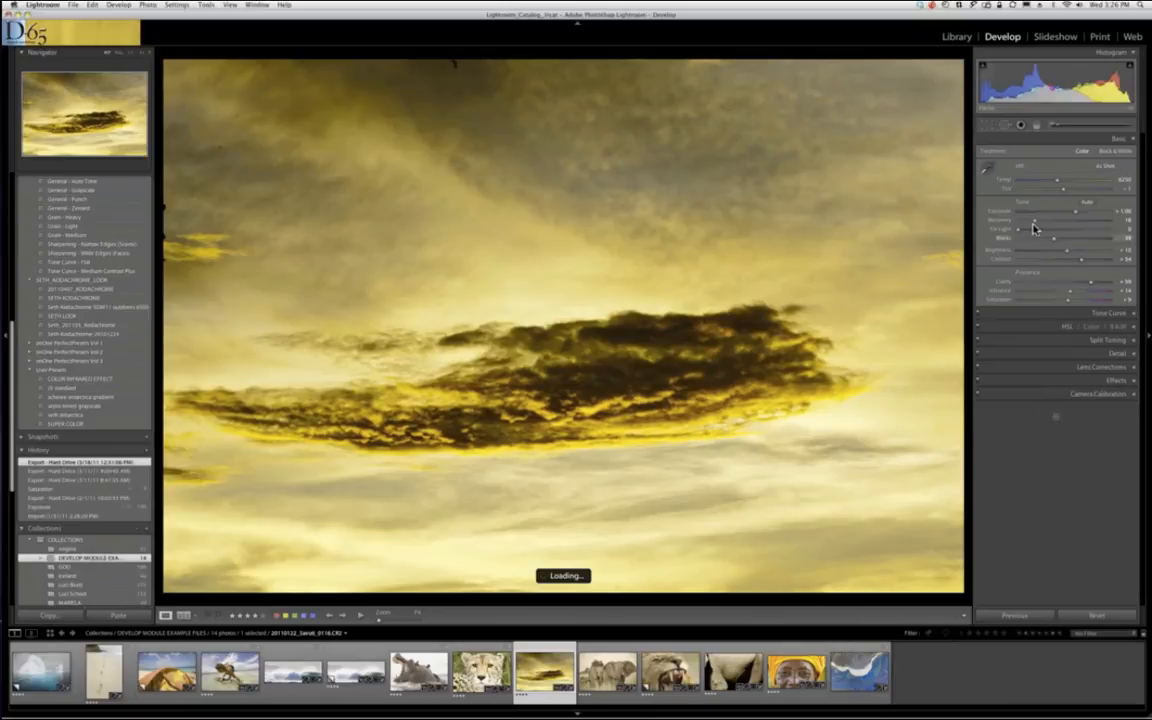
left_click_drag(1035, 228, 1017, 227)
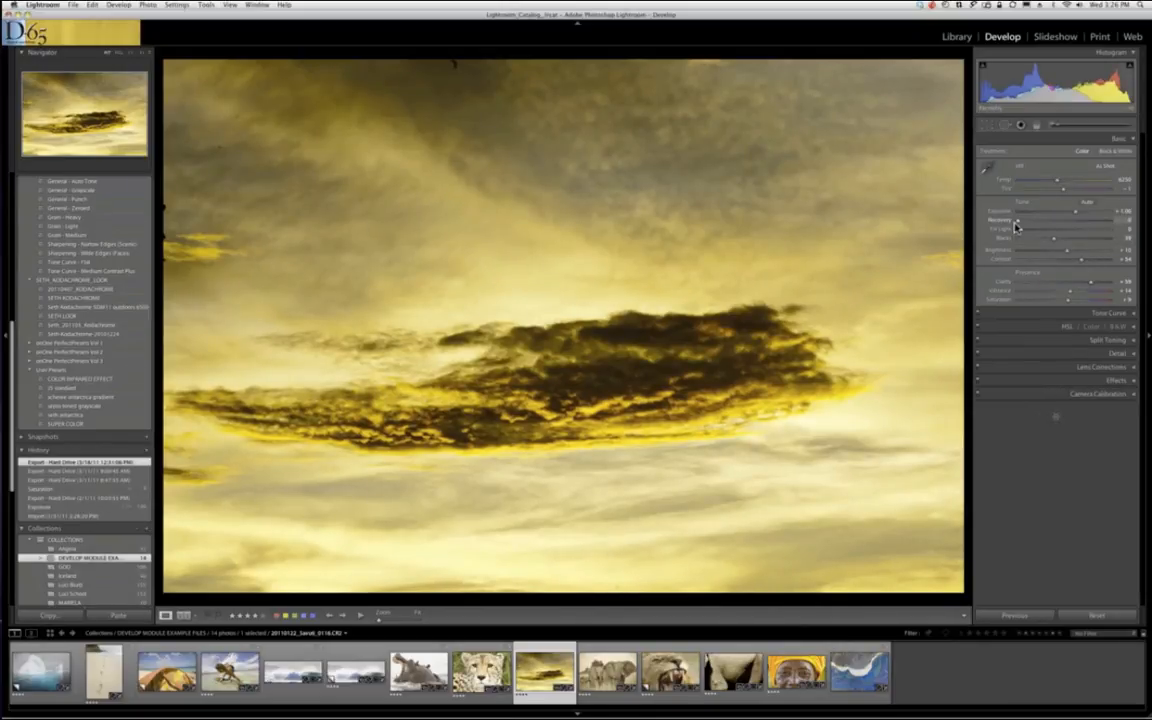
left_click_drag(1015, 224, 1017, 224)
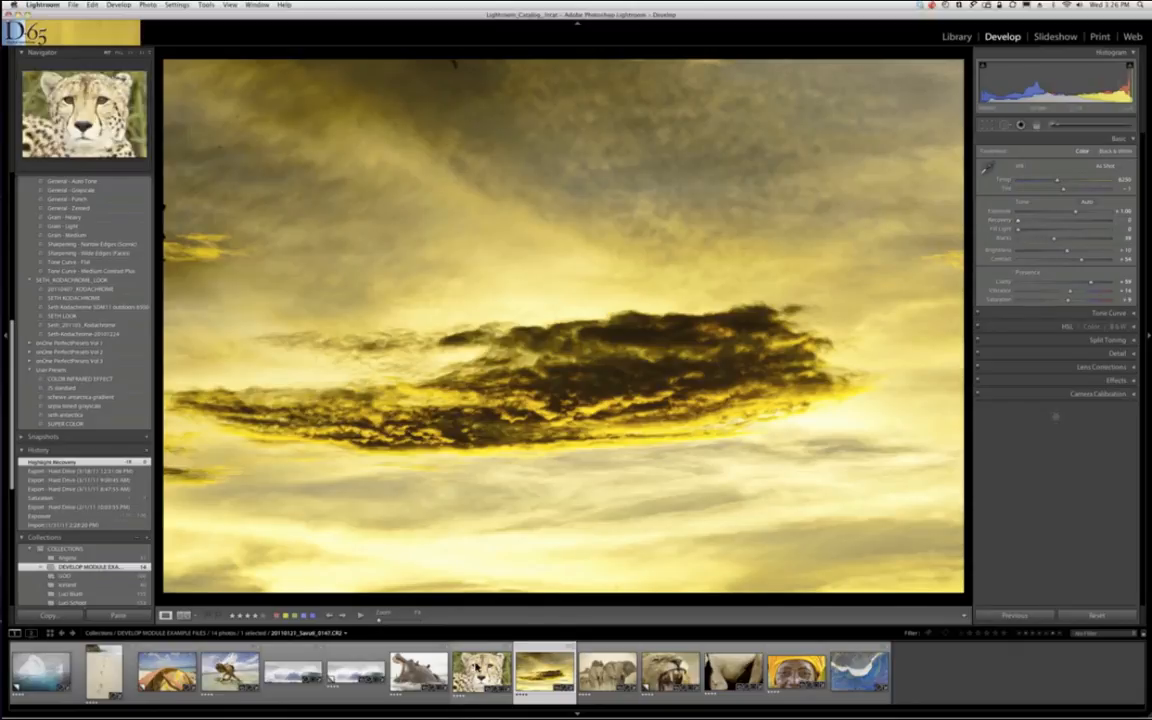
- Reopen the cheetah photo and set its Blacks to 0
left_click(477, 668)
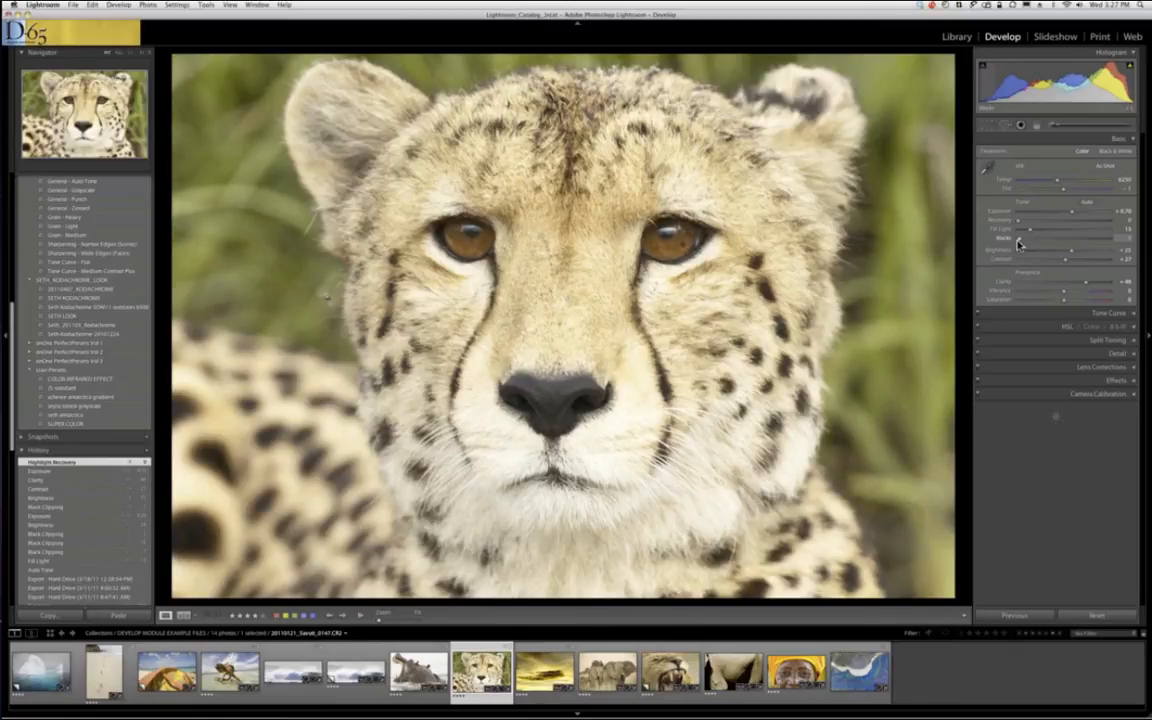
left_click_drag(1019, 239, 1016, 239)
- Raise the cheetah photo's Saturation to about +15 and set Vibrance to 17
left_click_drag(1064, 300, 1070, 300)
left_click(1125, 300)
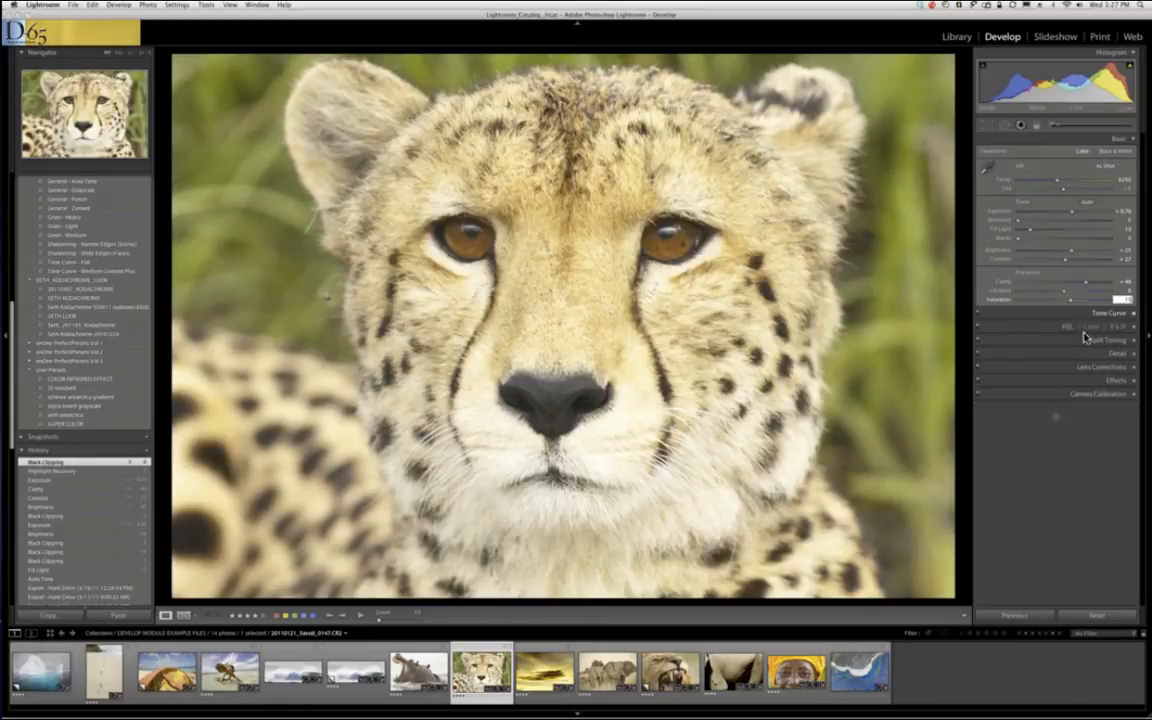
key("shift+Tab")
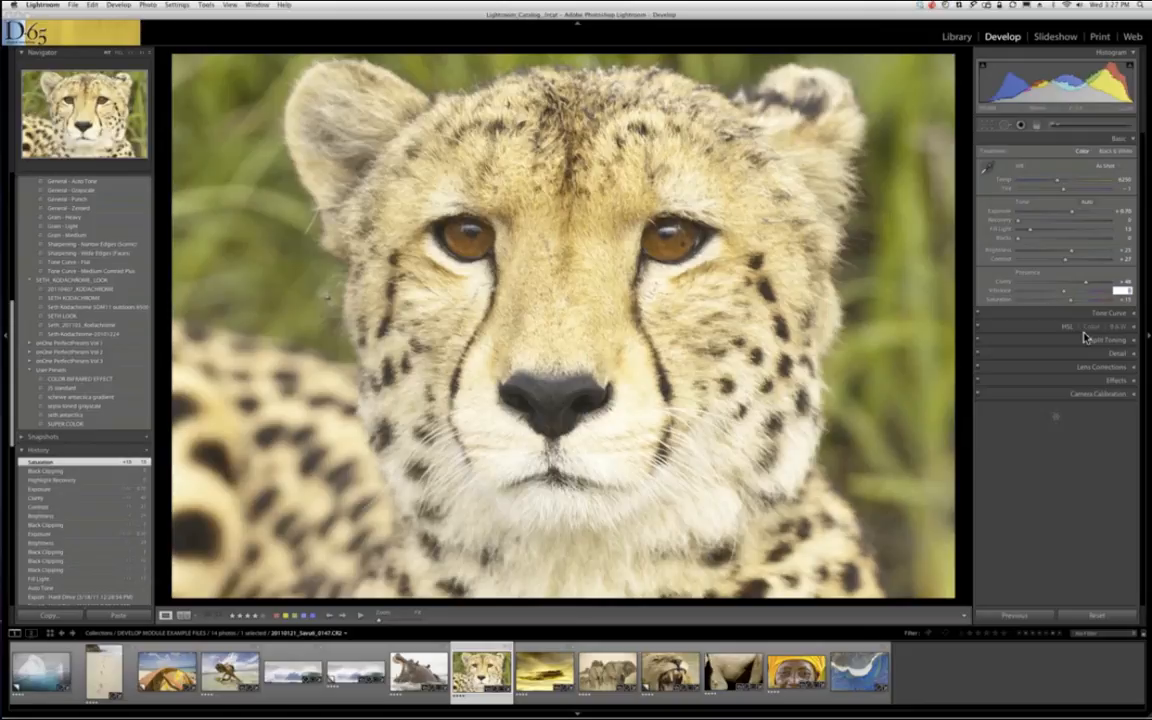
type("17")
- Try an extreme Saturation of about +82 on the cheetah photo, and bring it down to 15
left_click(1101, 299)
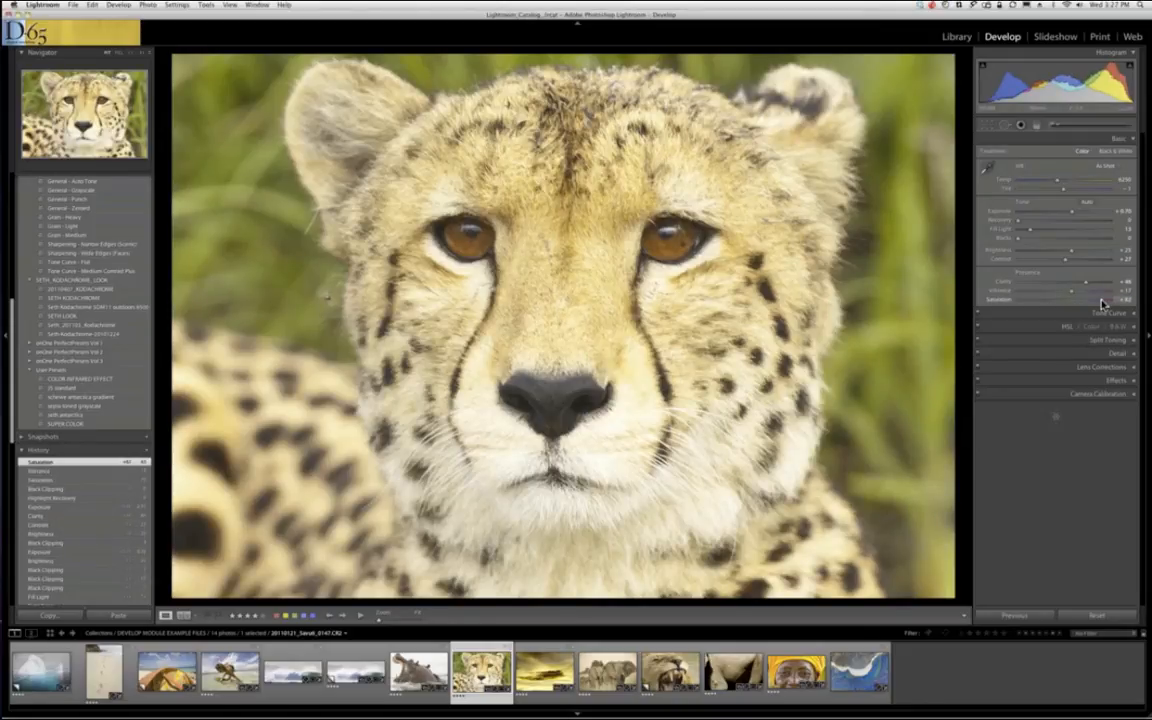
left_click(1124, 299)
type("1")
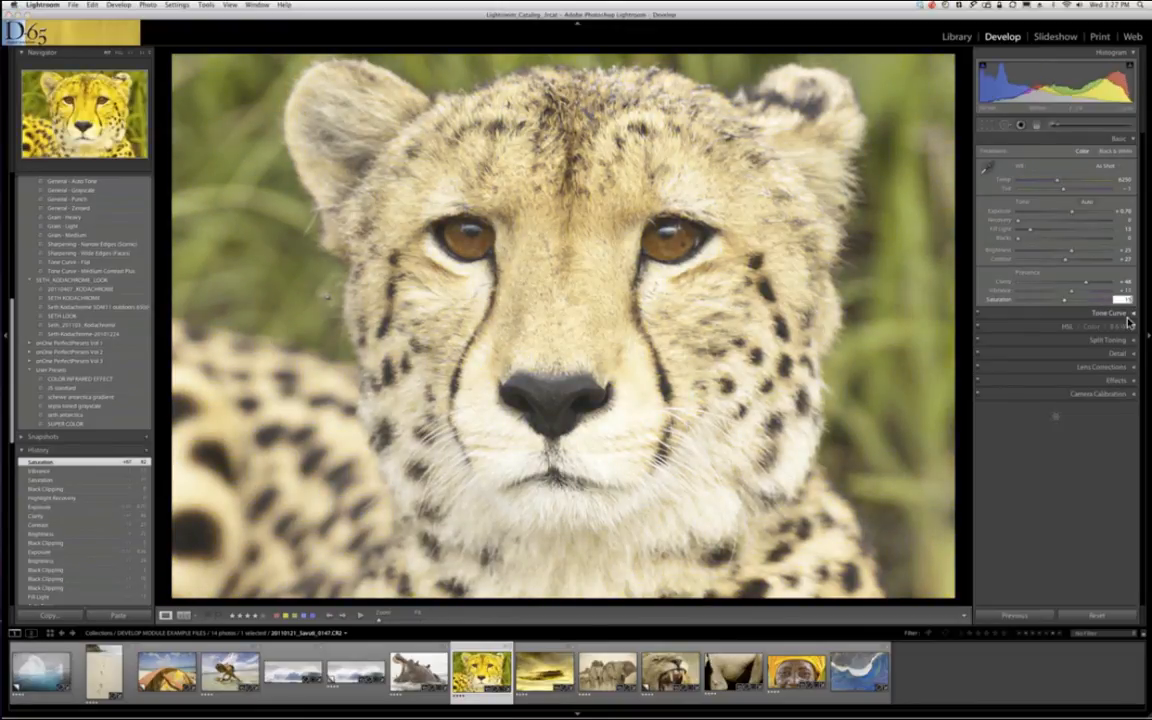
key("Return")
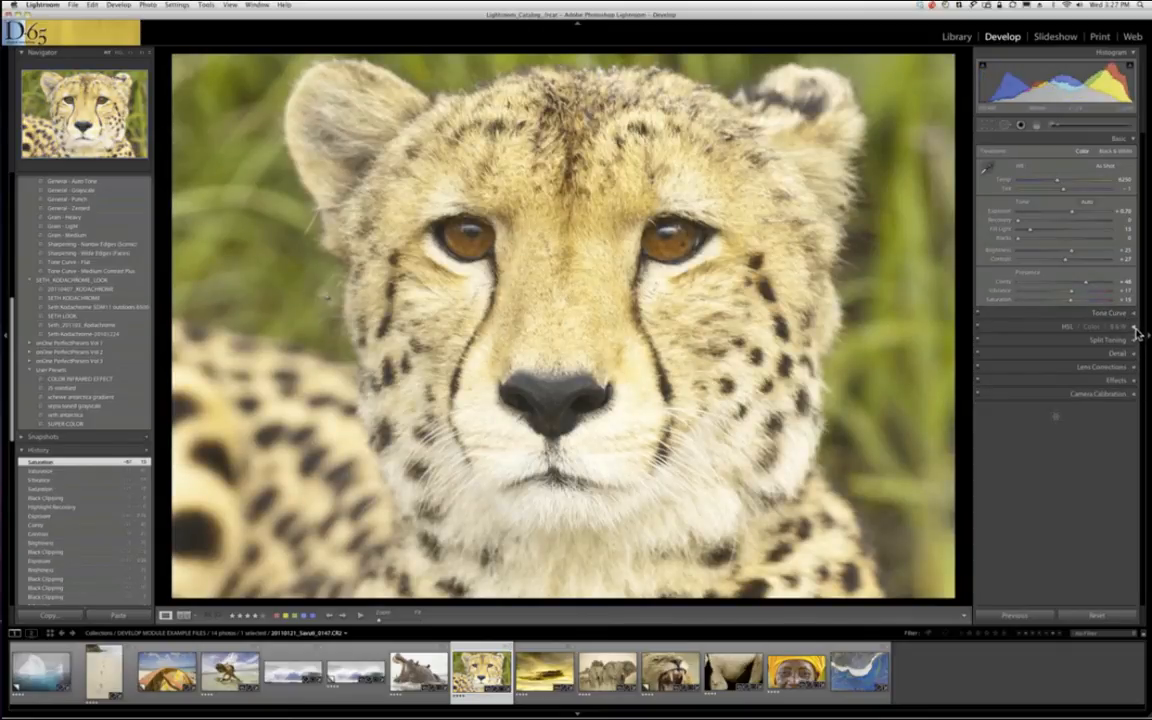
- Open the HSL saturation controls, look over the start of the preset list, and collapse the HSL controls
left_click(1134, 328)
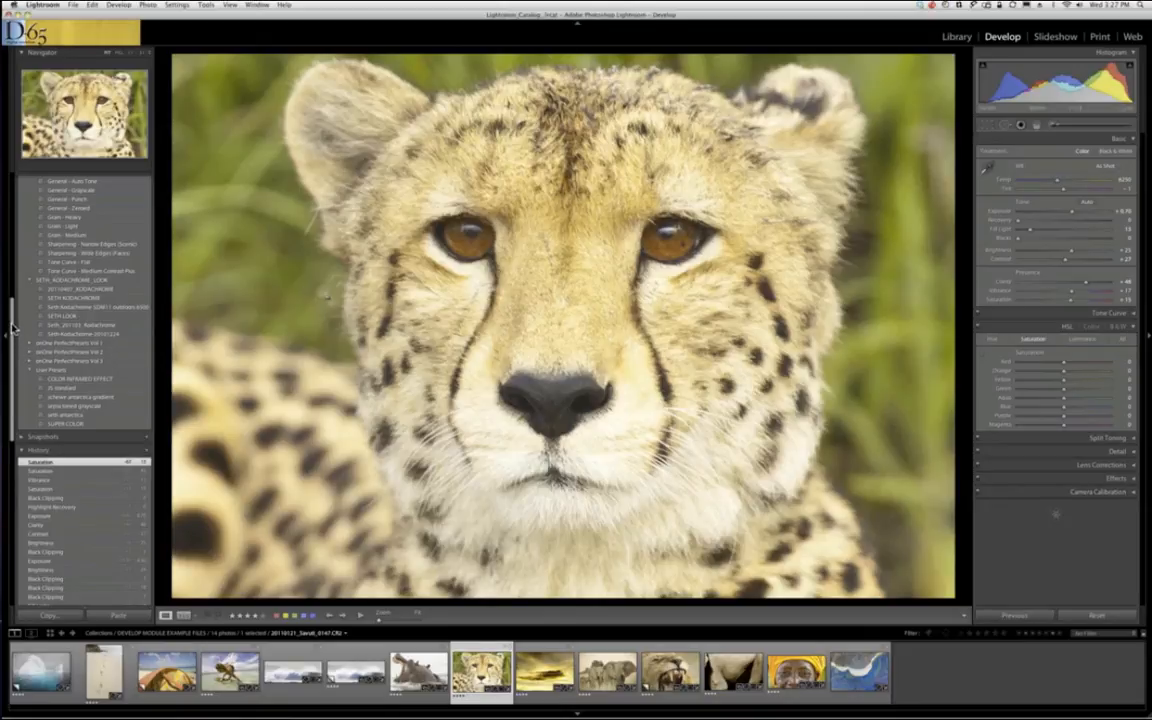
scroll(12, 330, "up", 10)
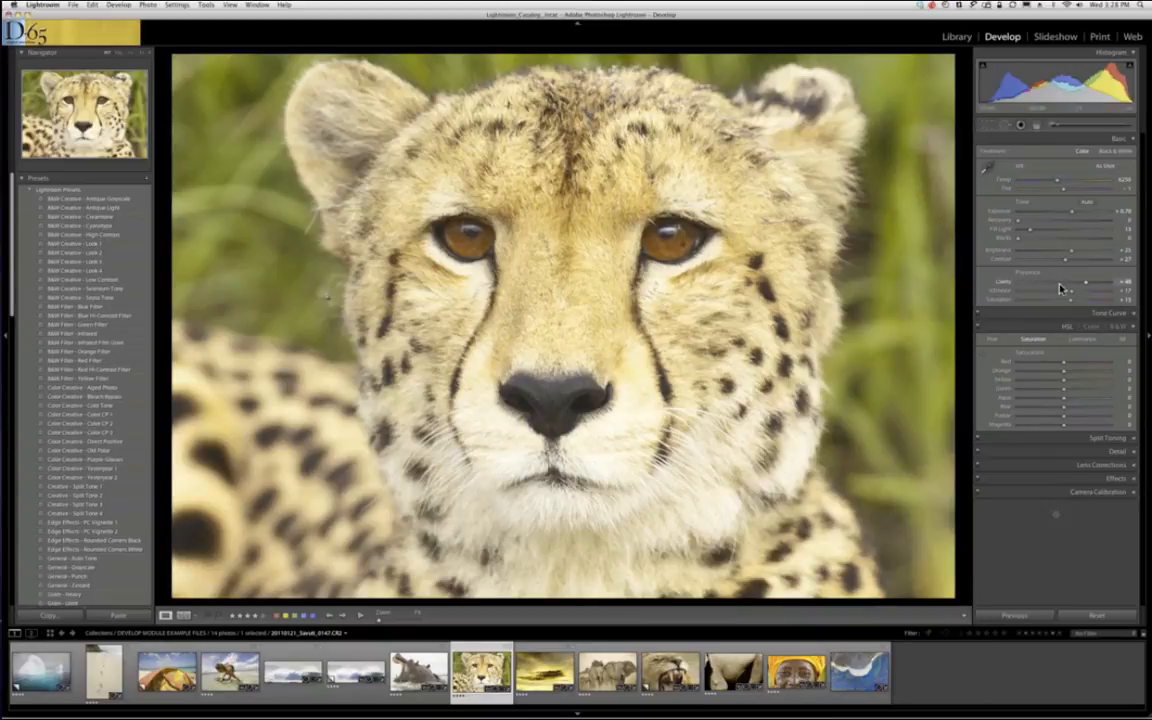
left_click(1133, 328)
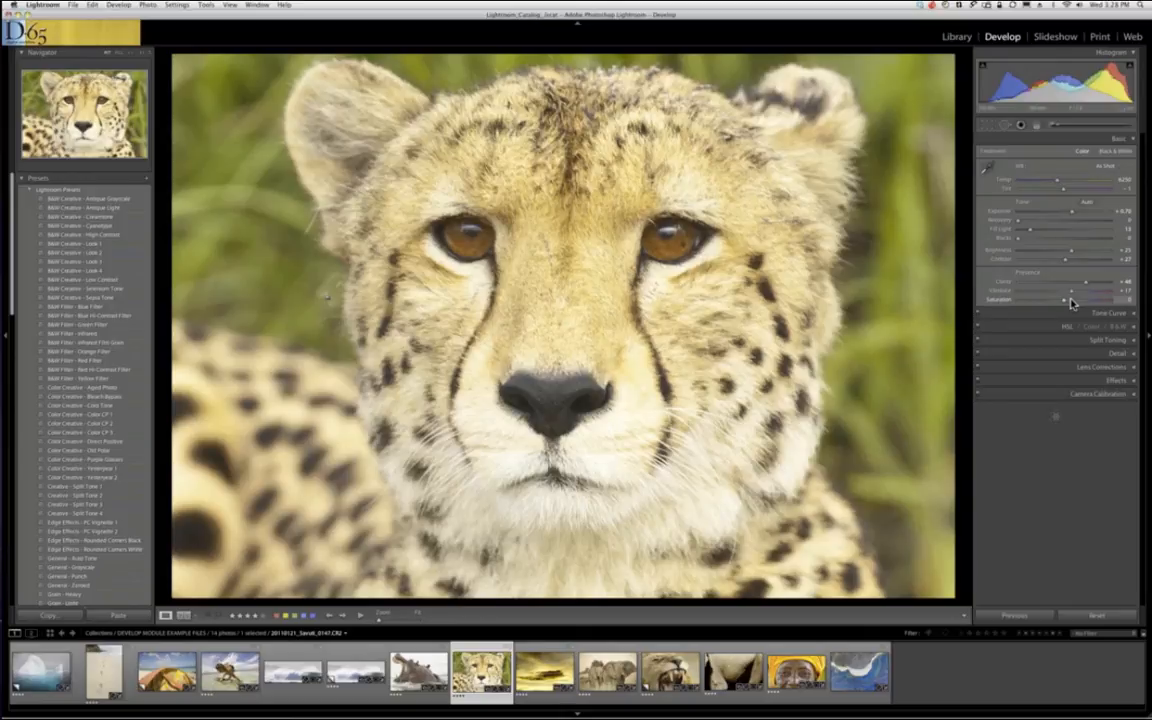
- Reset Vibrance to 0 and sweep the cheetah photo's Saturation from about -84 up to about +60
double_click(1070, 291)
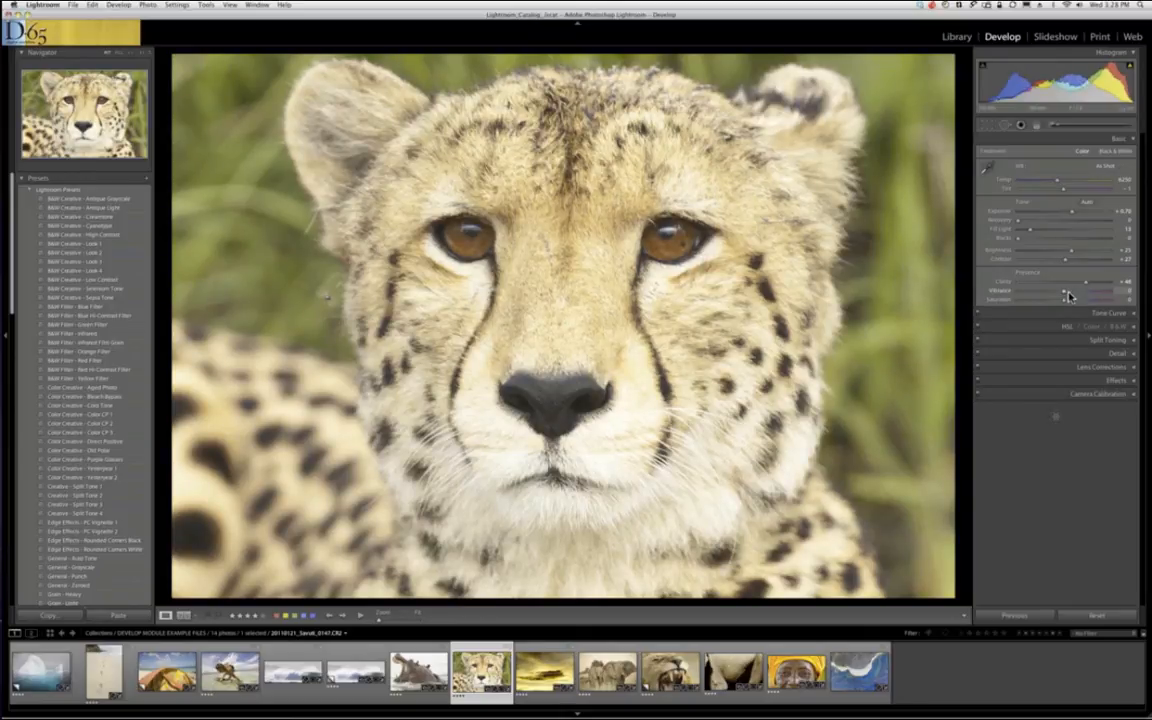
left_click_drag(1067, 299, 1033, 305)
left_click(1027, 304)
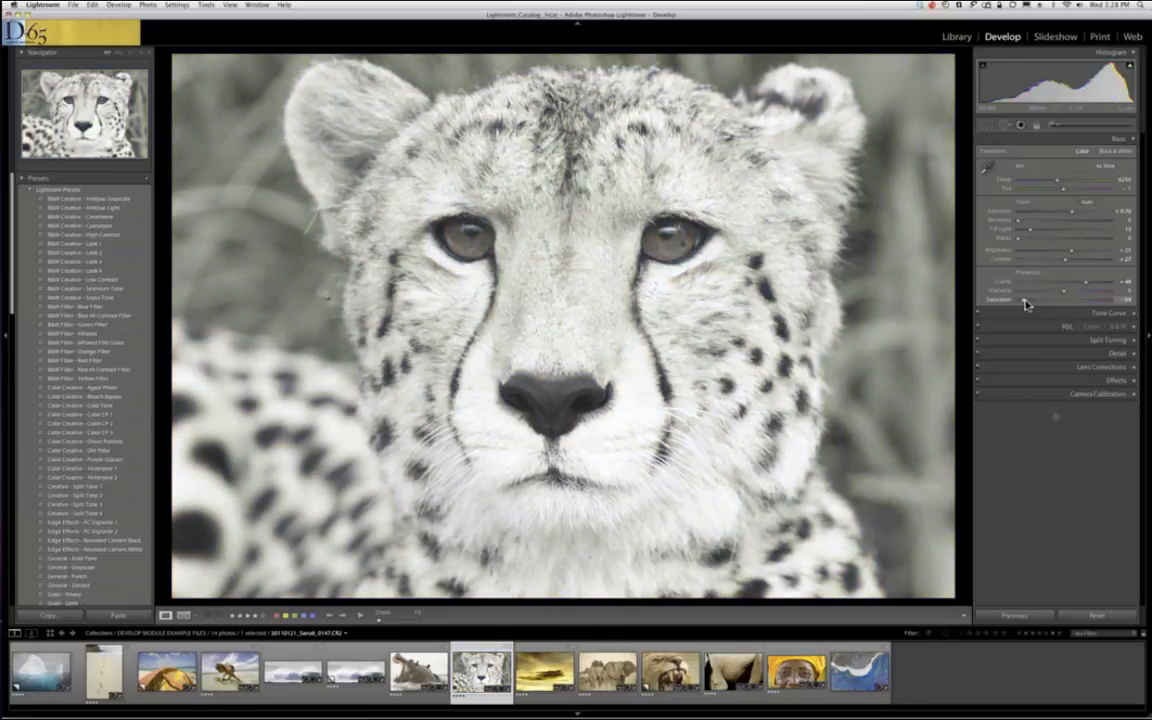
left_click(1073, 305)
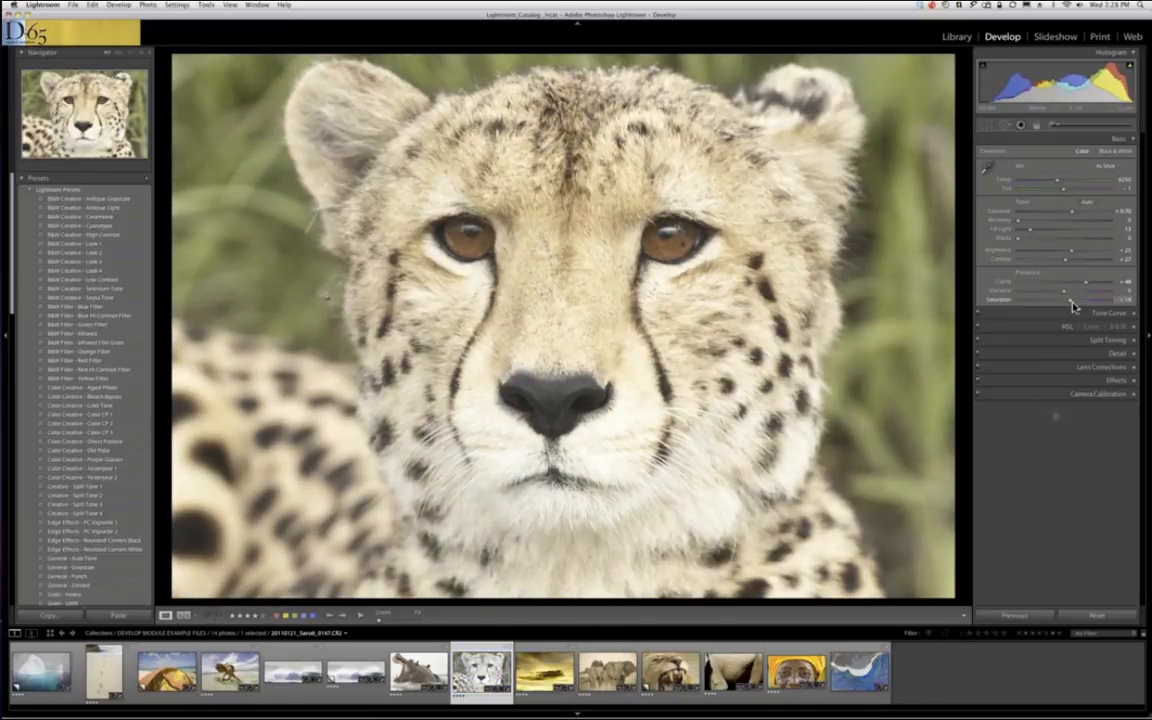
left_click(1089, 305)
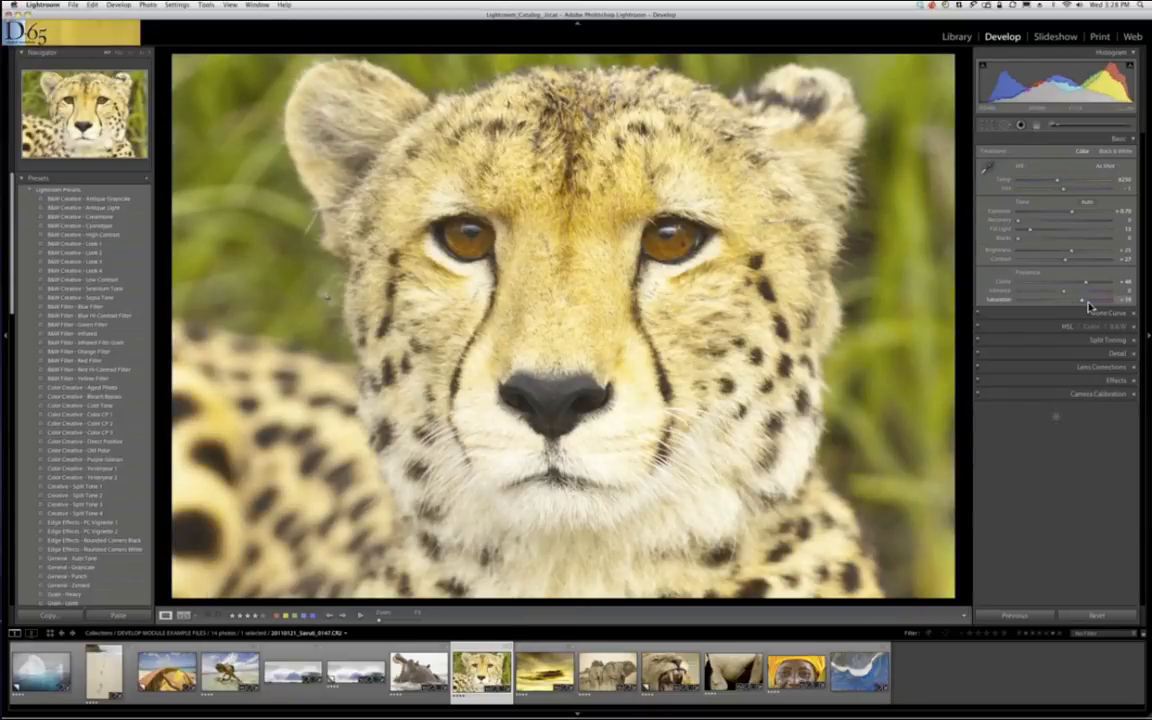
left_click(1089, 305)
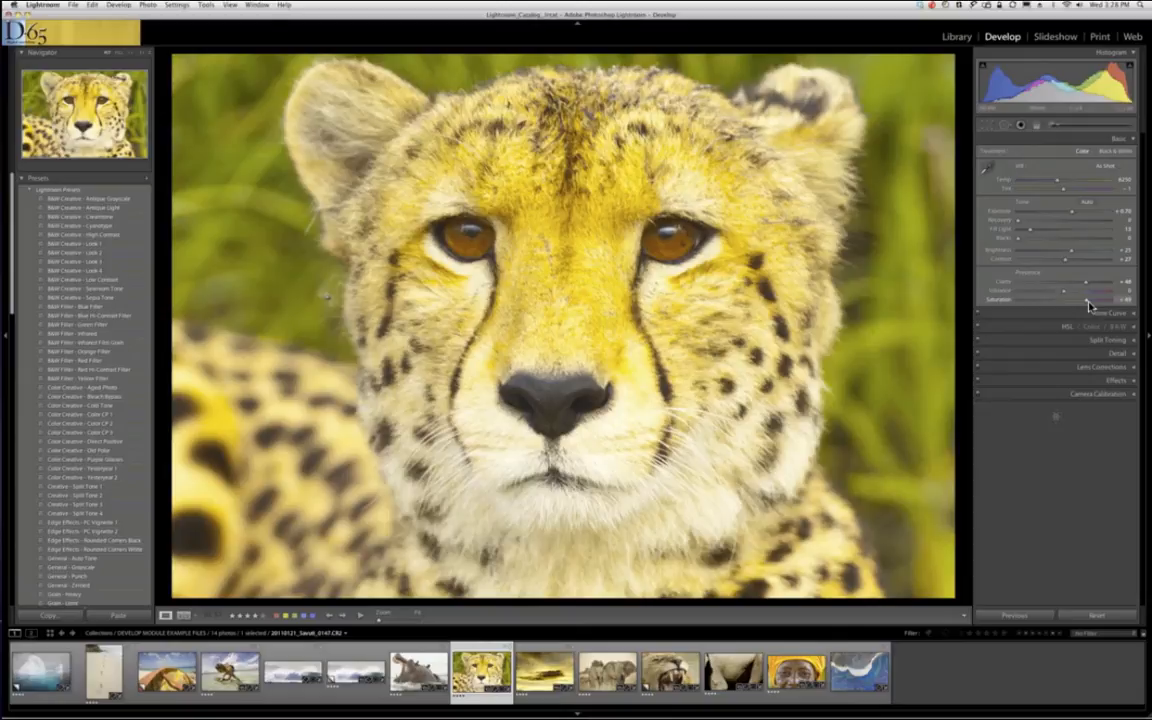
left_click_drag(1089, 305, 1096, 305)
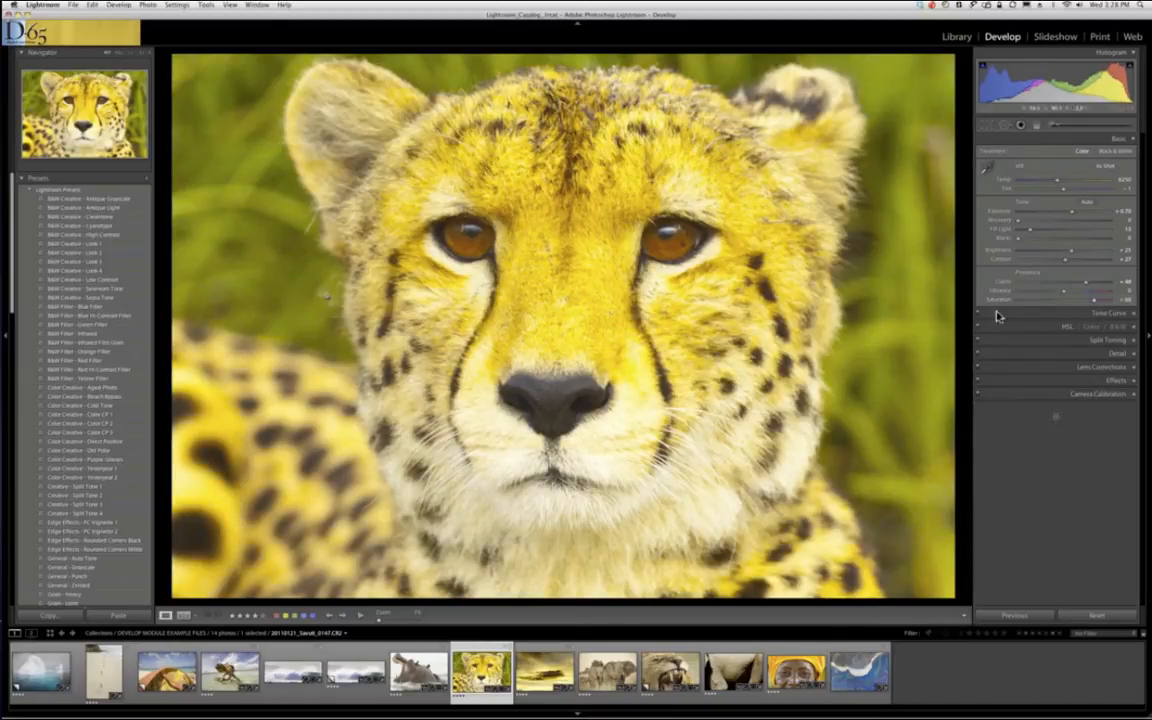
- Lower Saturation to about +12 and raise Vibrance to about +40 to compare their effects on the cheetah
left_click_drag(1097, 304, 1086, 305)
left_click_drag(1085, 305, 1063, 296)
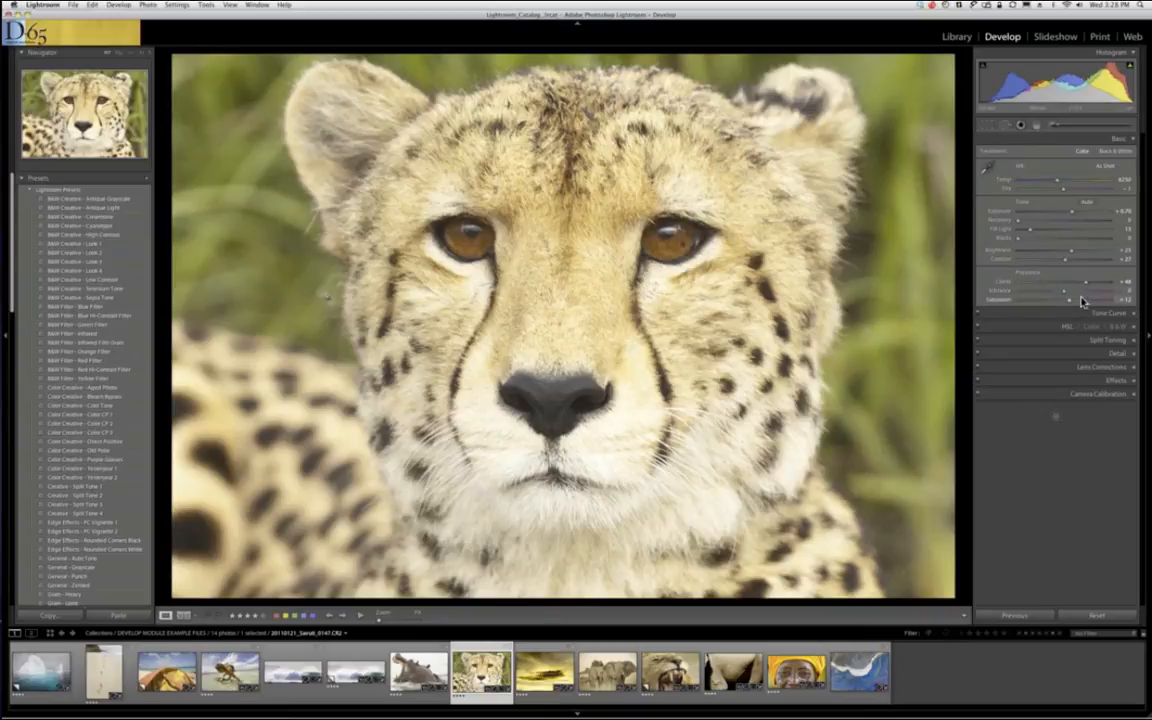
left_click_drag(1064, 292, 1067, 293)
left_click_drag(1069, 297, 1082, 294)
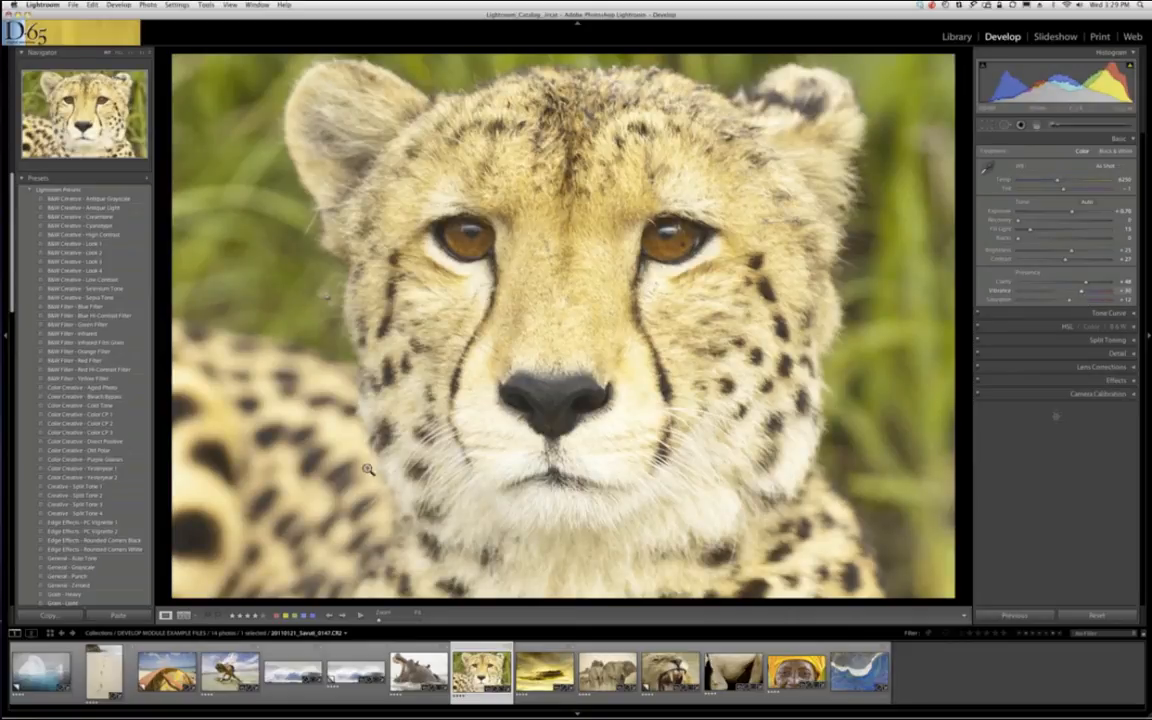
- Push Saturation up to about +78 and back down, and reset both Saturation and Vibrance to 0
left_click_drag(1072, 300, 1084, 300)
left_click(1099, 302)
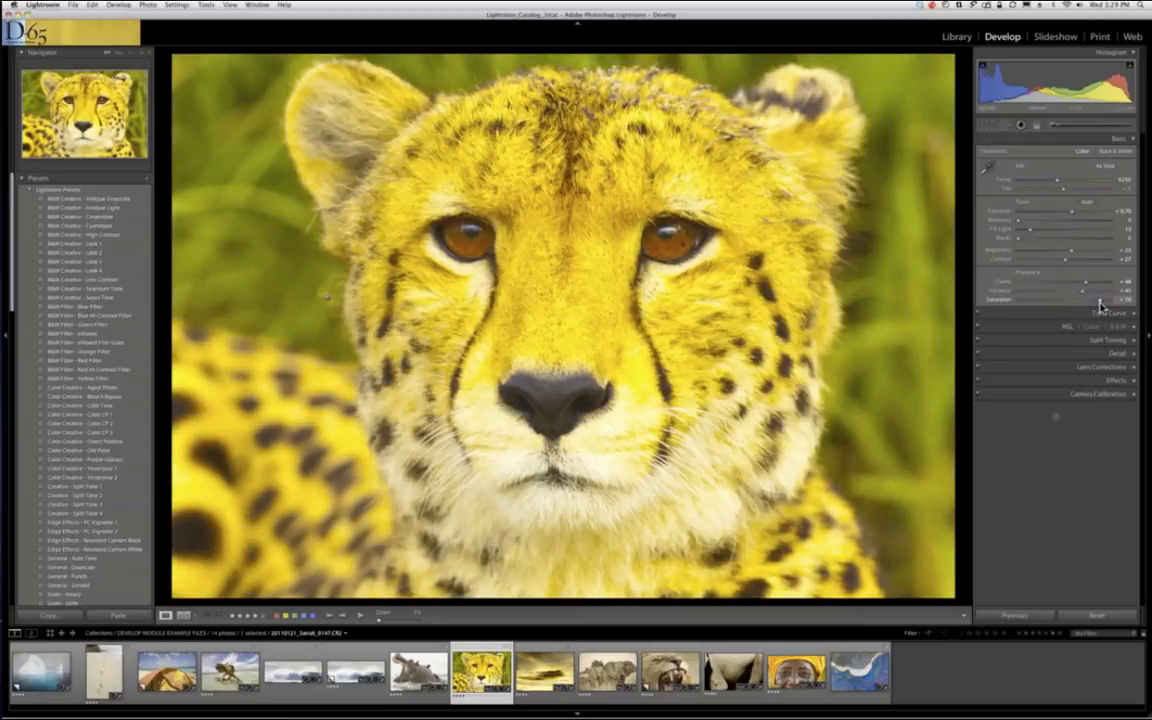
left_click(1077, 305)
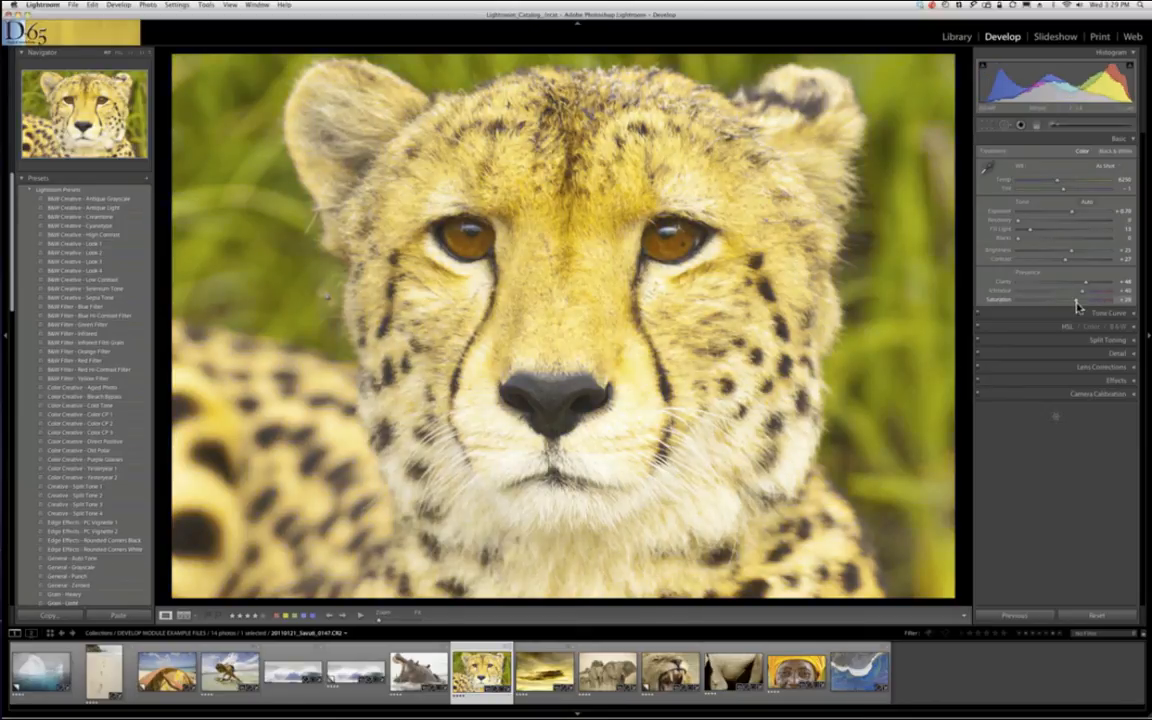
double_click(1077, 300)
double_click(1082, 292)
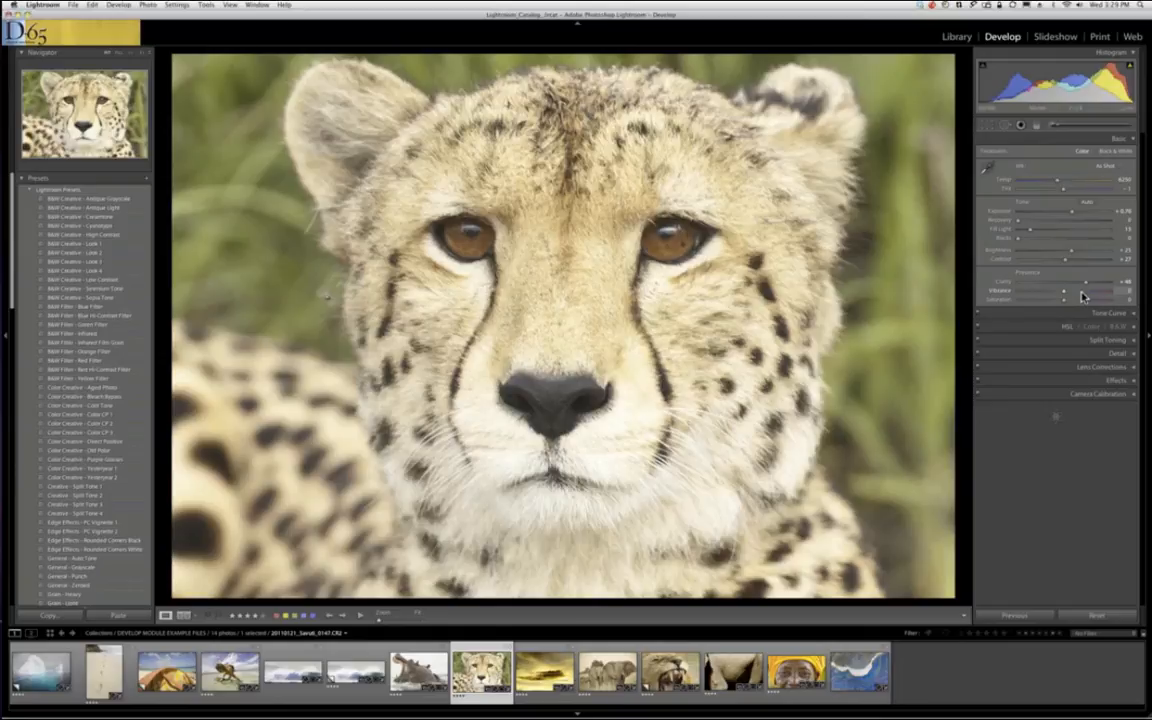
- Open the Tone Curve controls, switch to point-curve editing, and return to the region sliders
left_click(1135, 316)
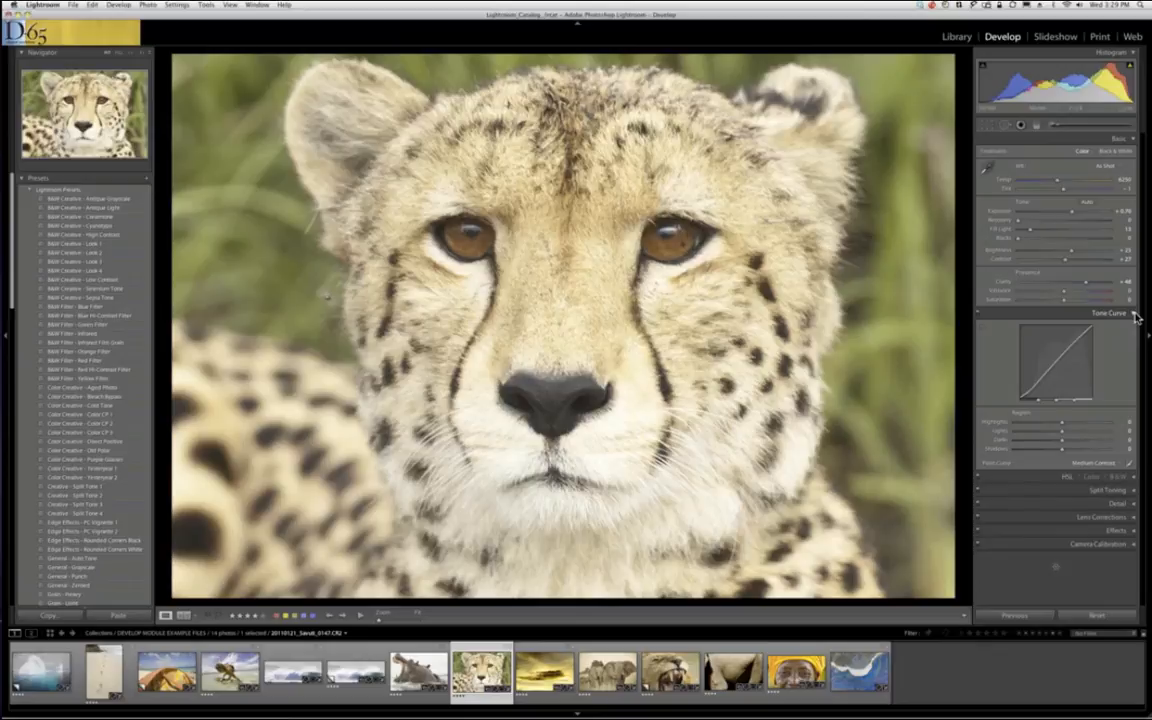
left_click(1131, 467)
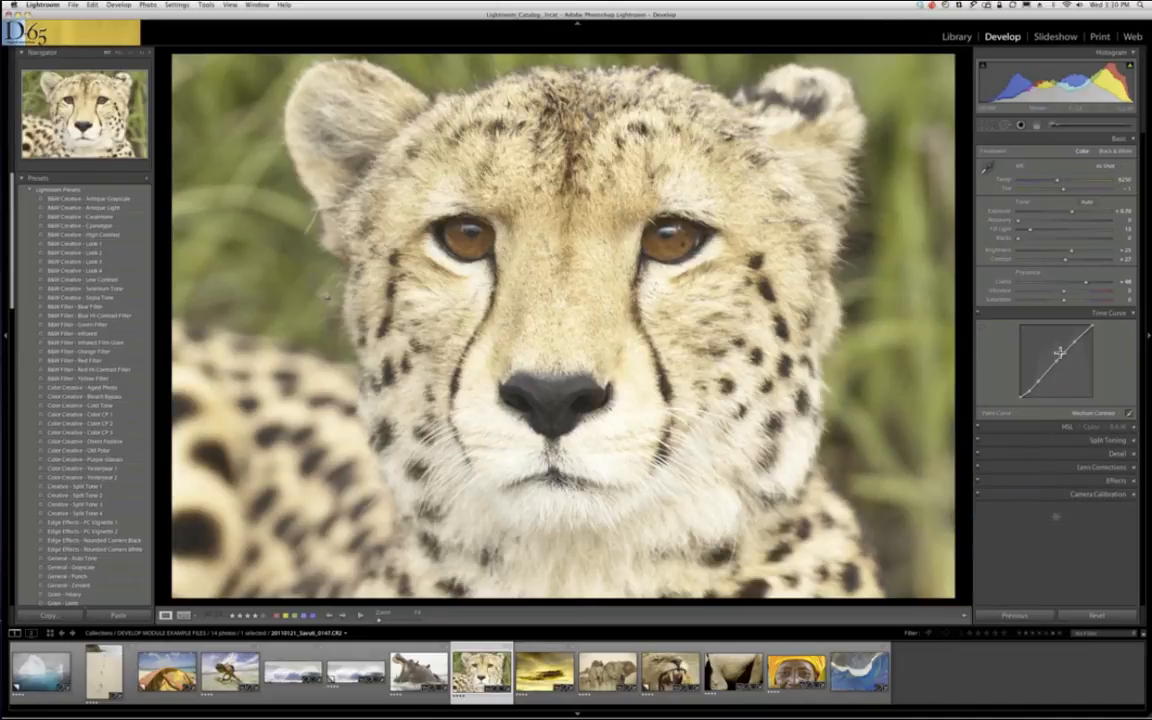
left_click(1131, 416)
left_click(1131, 415)
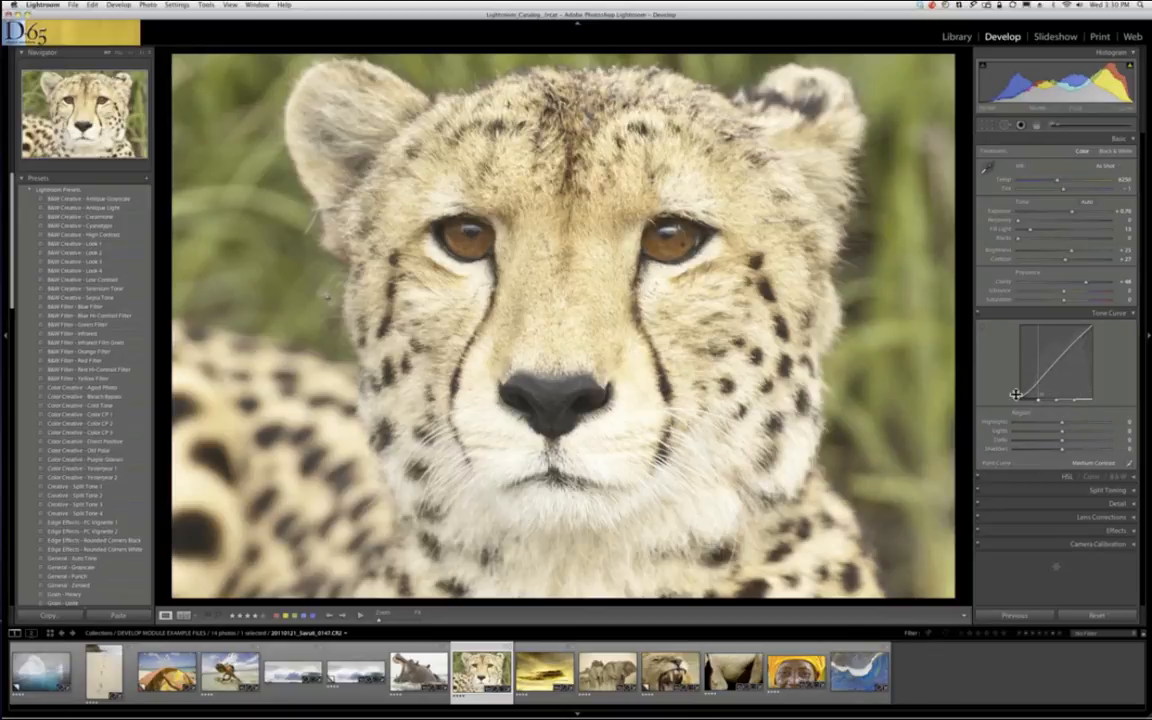
- Activate the tone curve's targeted adjustment tool and raise Lights to about +65 from the cheetah's forehead
left_click(983, 333)
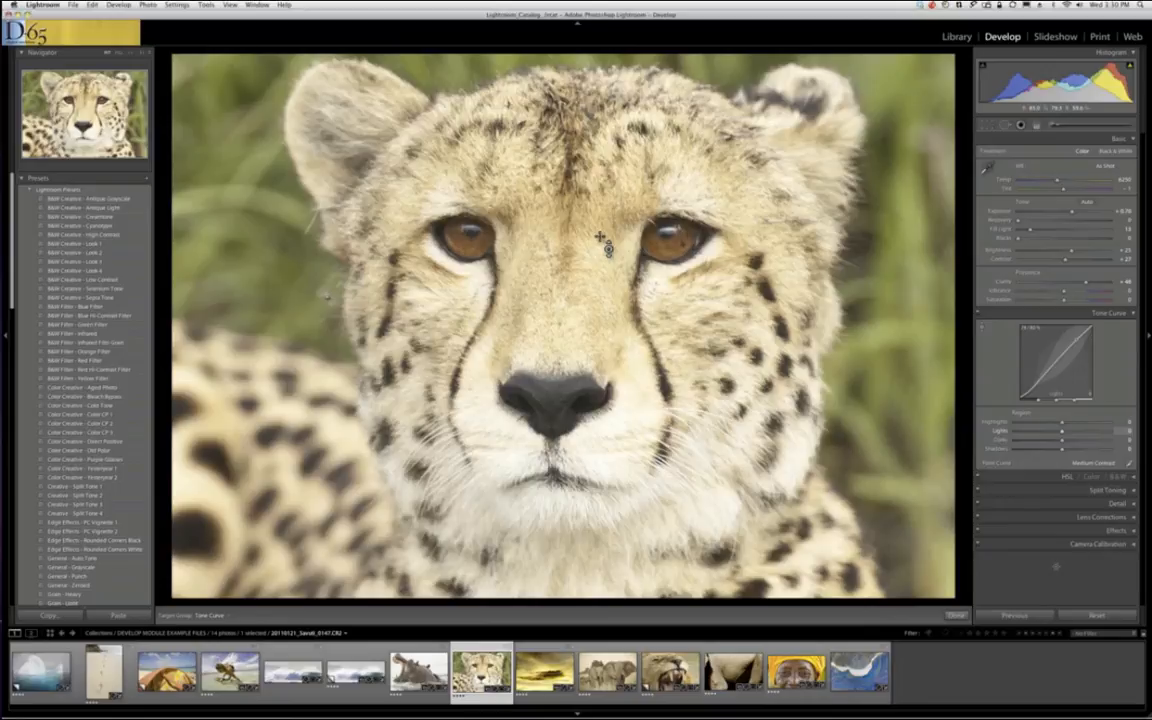
key("Down")
key("Up")
key("Up")
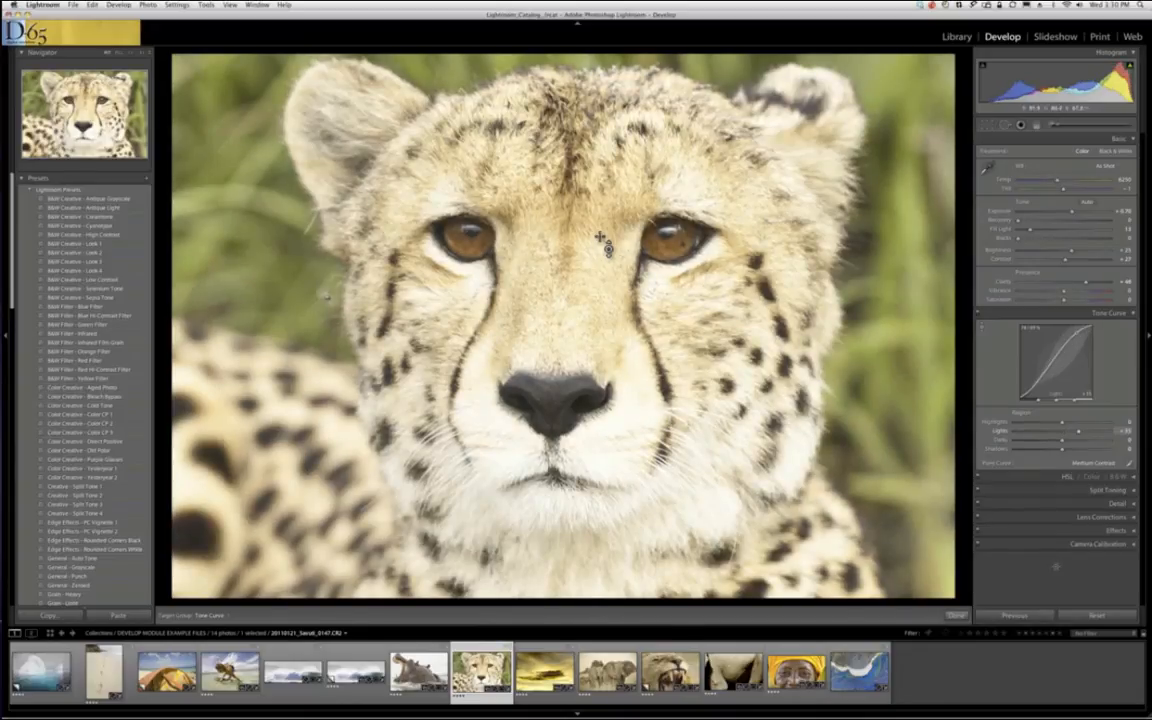
key("Up")
key("Up")
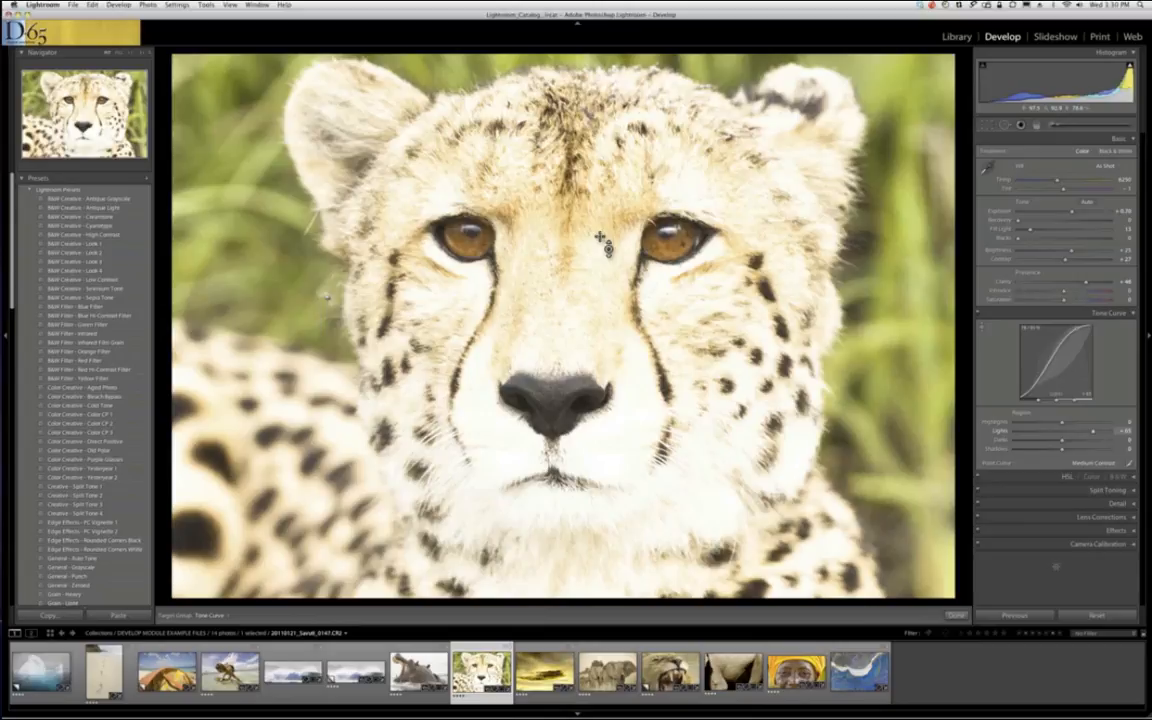
- Sweep the cheetah's tone curve Lights down to about -33 and bring them back up to about -5
key("Down")
key("Down")
key("Down")
key("Down")
key("Down")
key("Down")
key("Down")
key("Down")
key("Down")
key("Down")
key("Down")
key("Down")
key("Down")
key("Down")
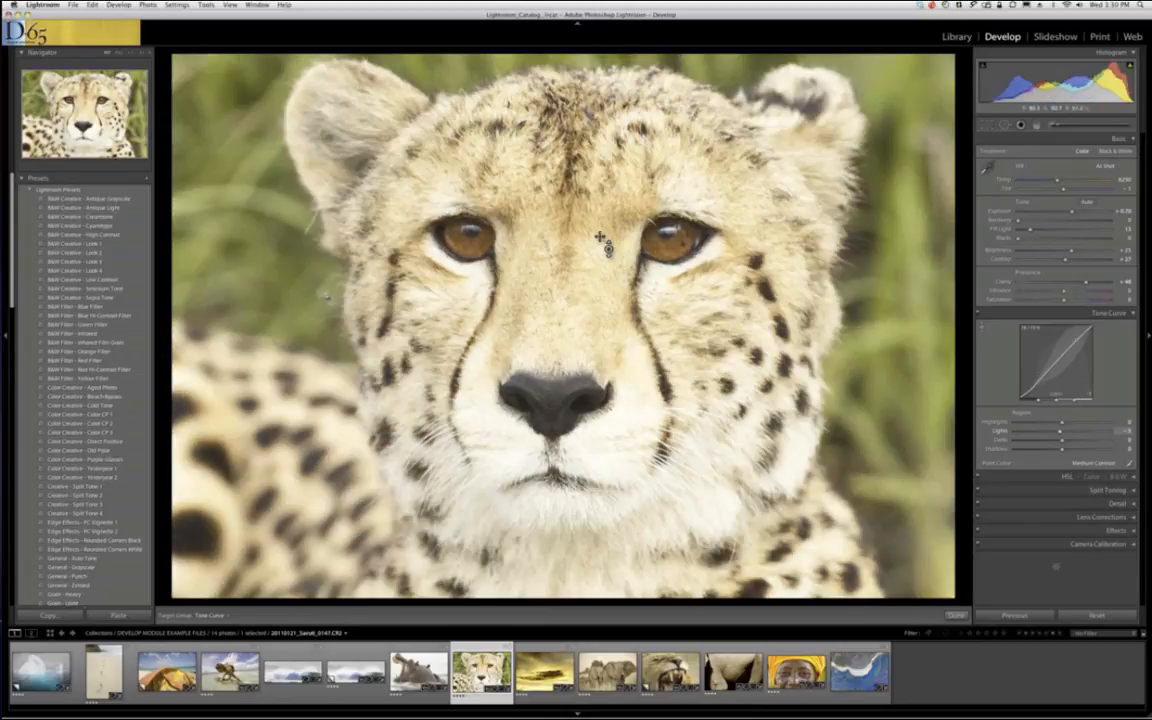
key("Down")
key("Down")
key("Down")
key("Down")
key("Down")
key("Down")
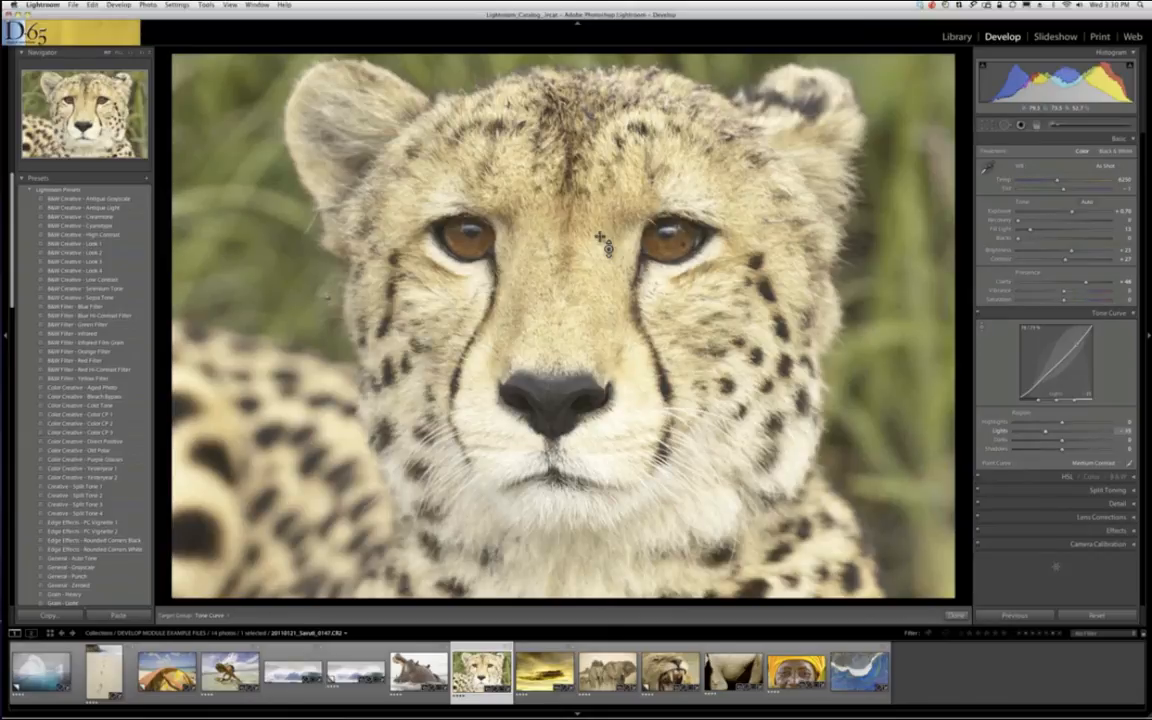
key("Up")
key("Up")
key("Up")
key("Up")
key("Up")
key("Up")
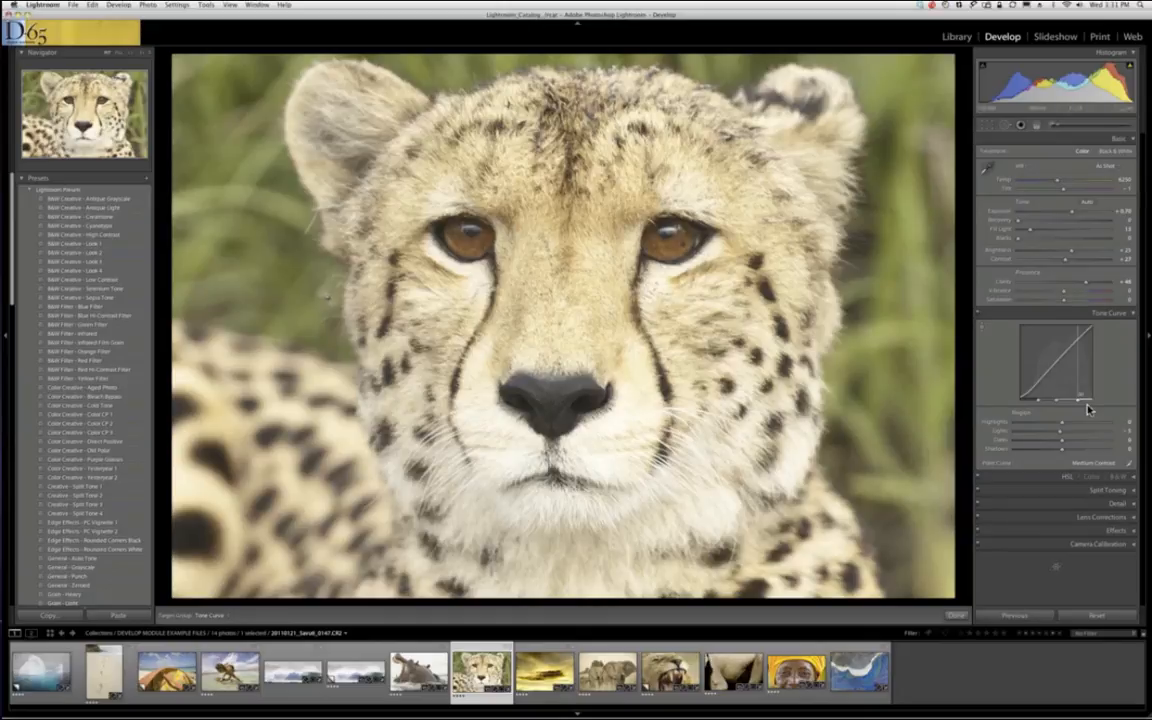
- Lower the tone curve's Highlights, try raising them to about +43, and undo that increase
left_click_drag(1062, 422, 1049, 422)
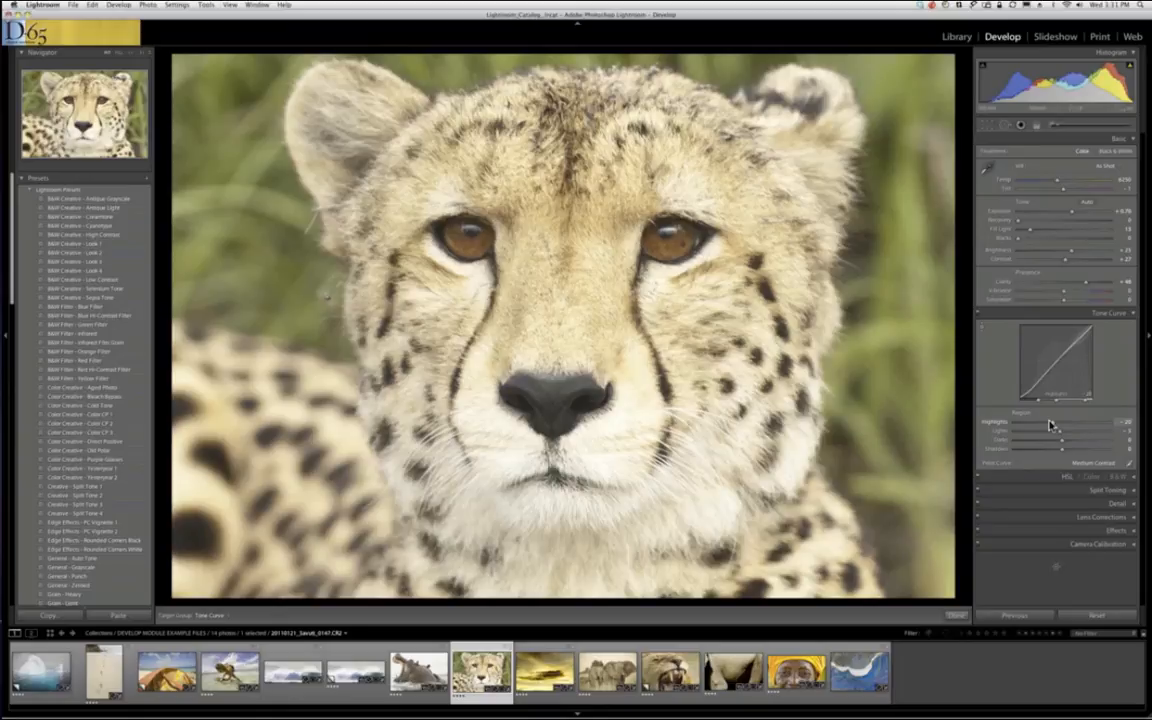
left_click_drag(1051, 425, 1091, 427)
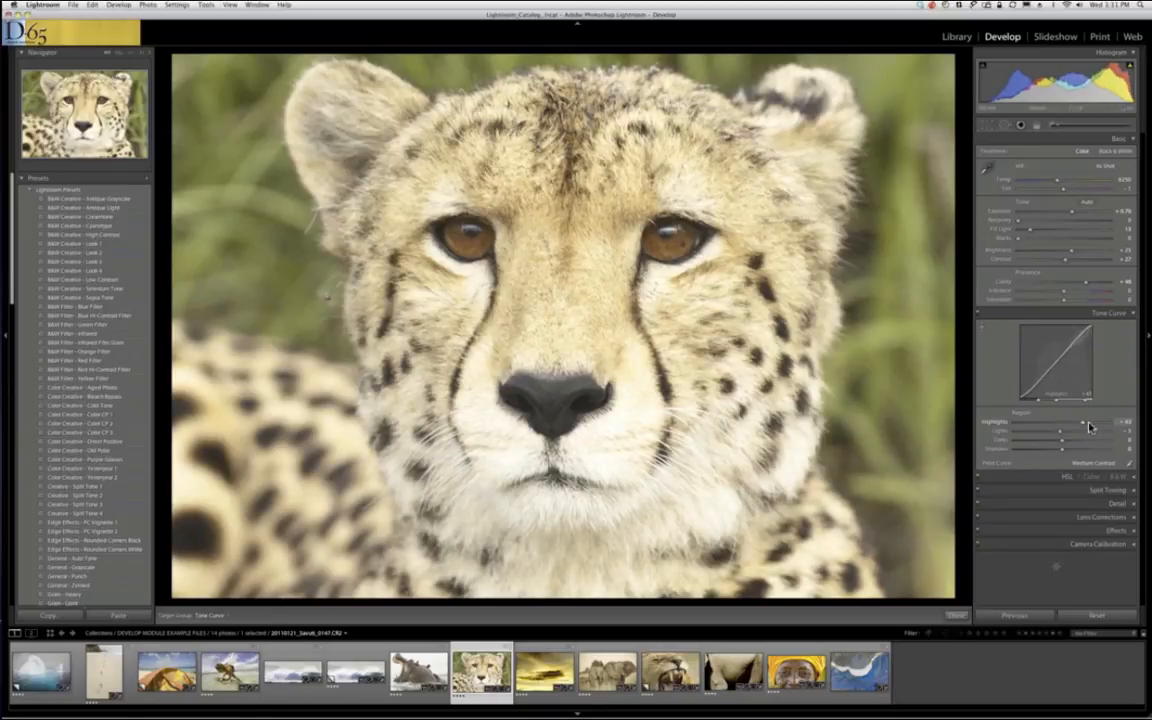
key("super+z")
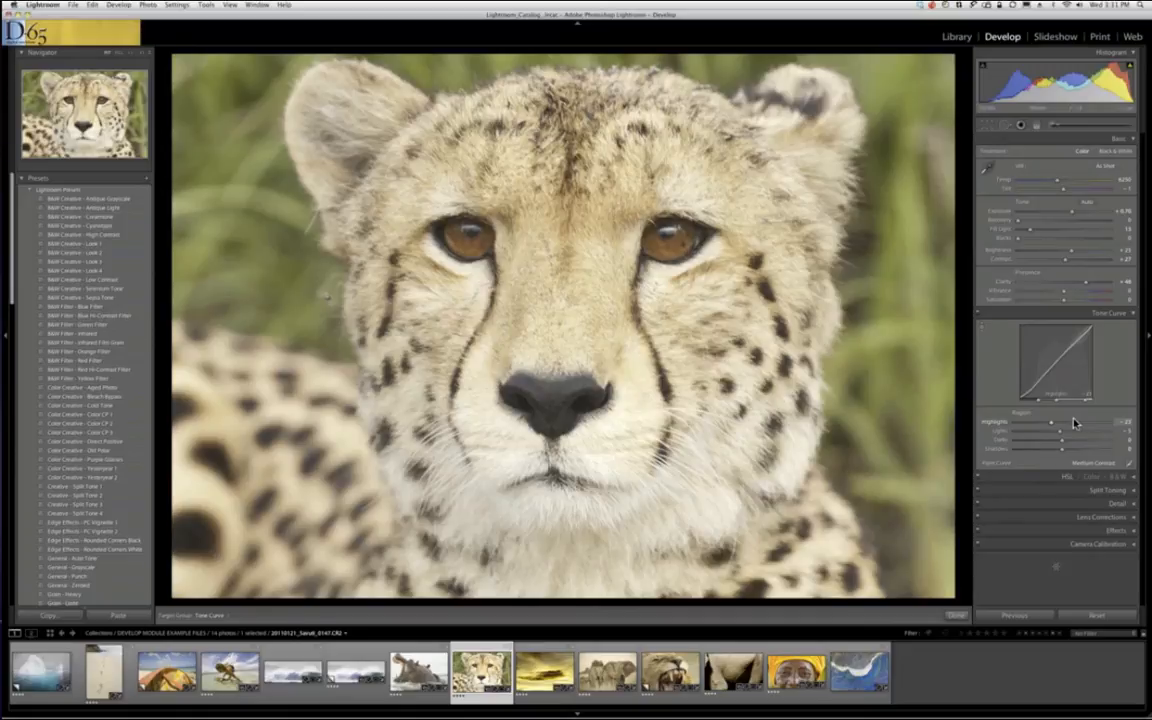
- Fine-tune the tone curve's Highlights to about -18 and adjust the highlight region's split point under the curve
left_click(1046, 423)
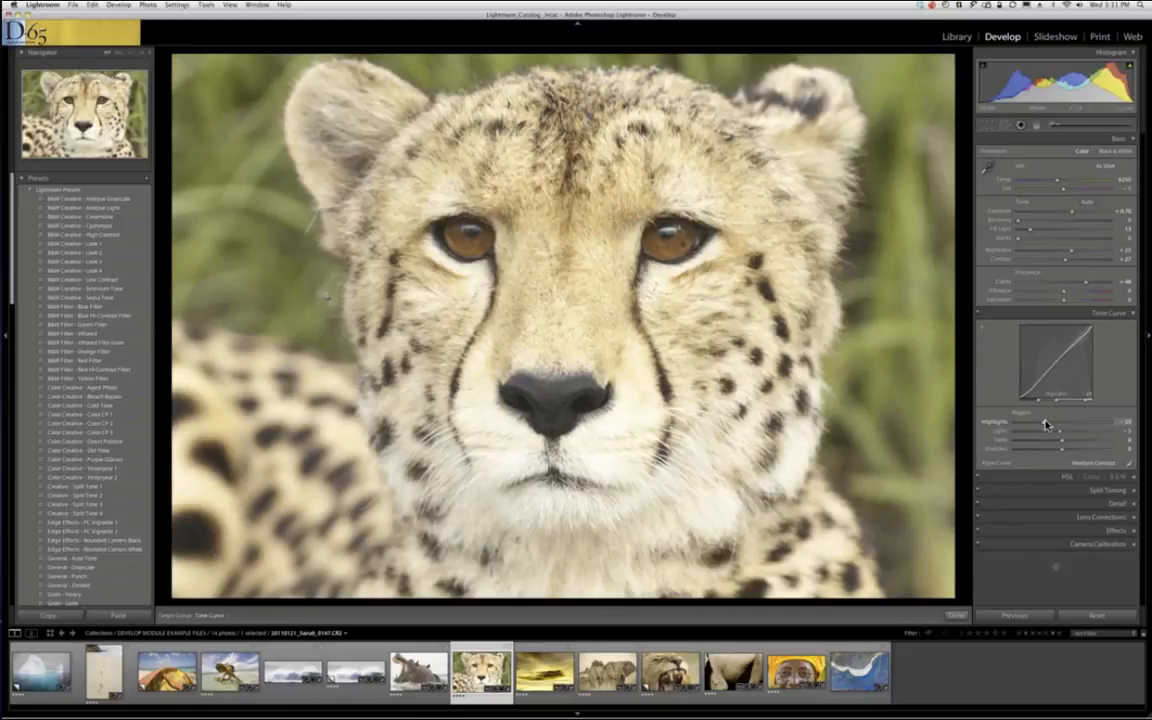
left_click_drag(1046, 425, 1053, 423)
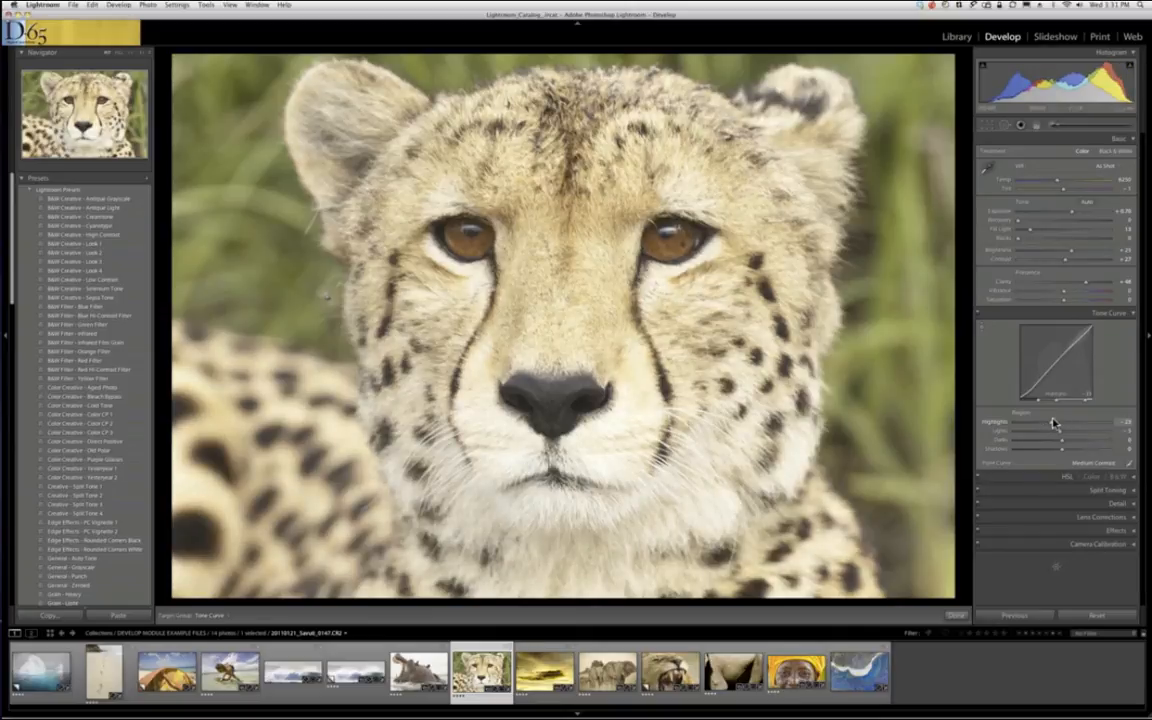
left_click_drag(1052, 423, 1055, 422)
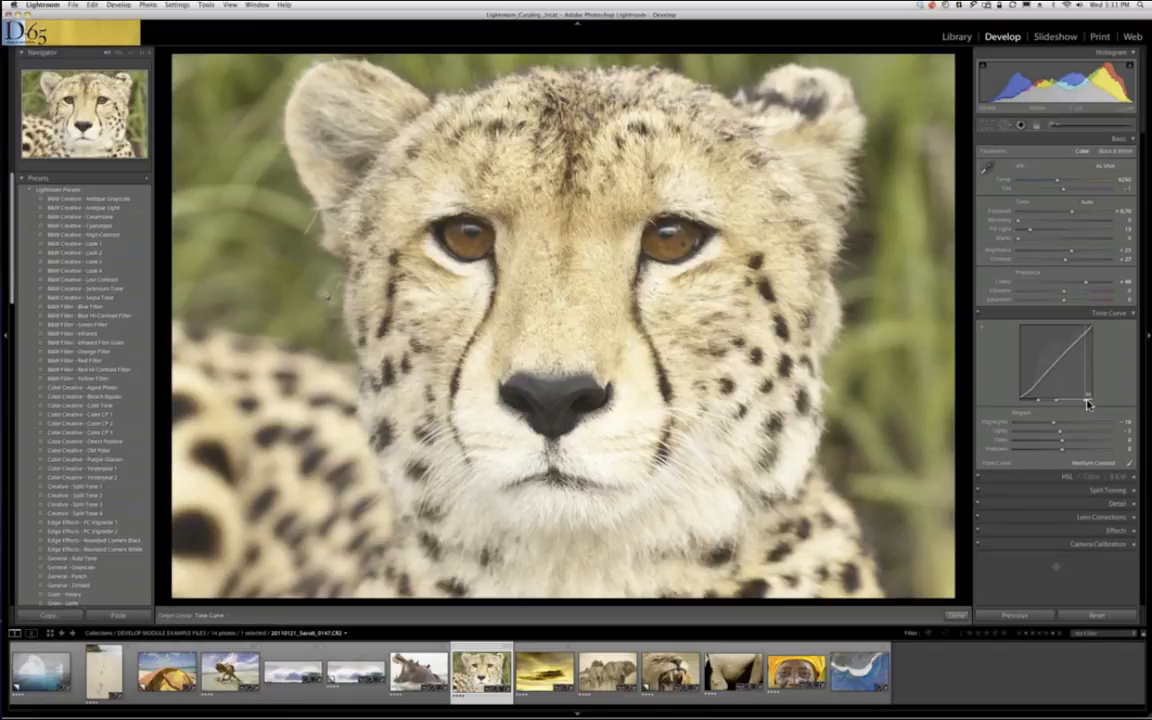
left_click_drag(1089, 403, 1087, 404)
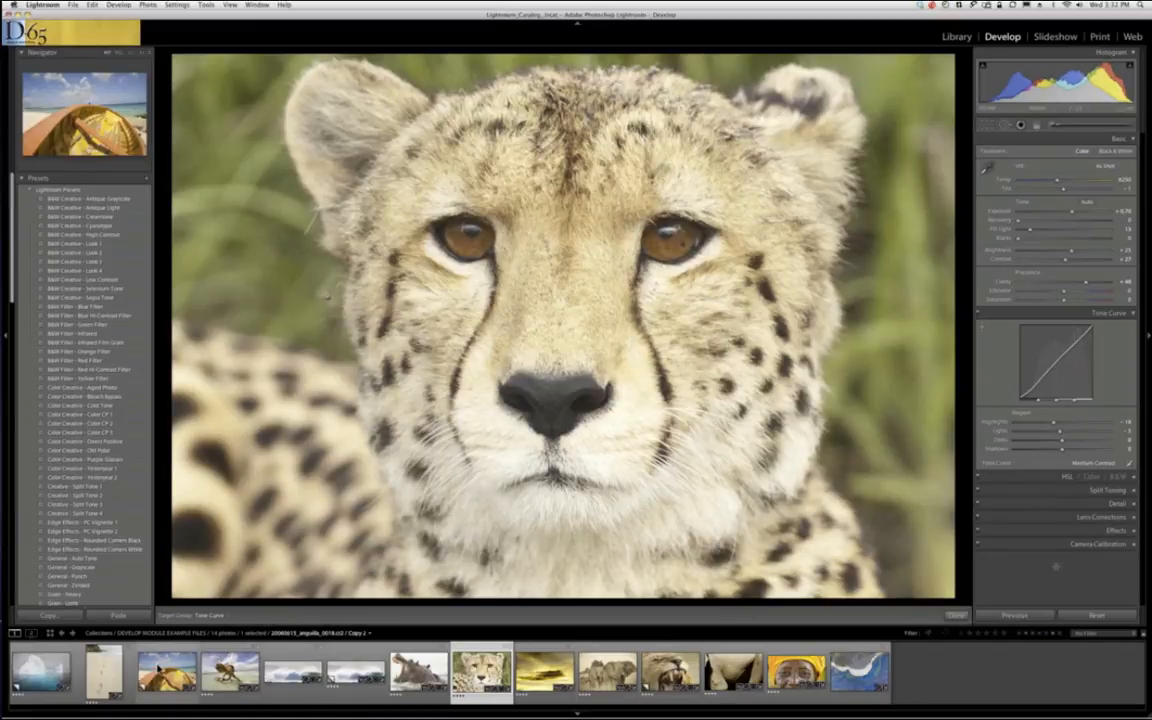
- Open the yellow boat photo, collapse the Basic and Tone Curve controls, and expand the HSL controls
left_click(158, 671)
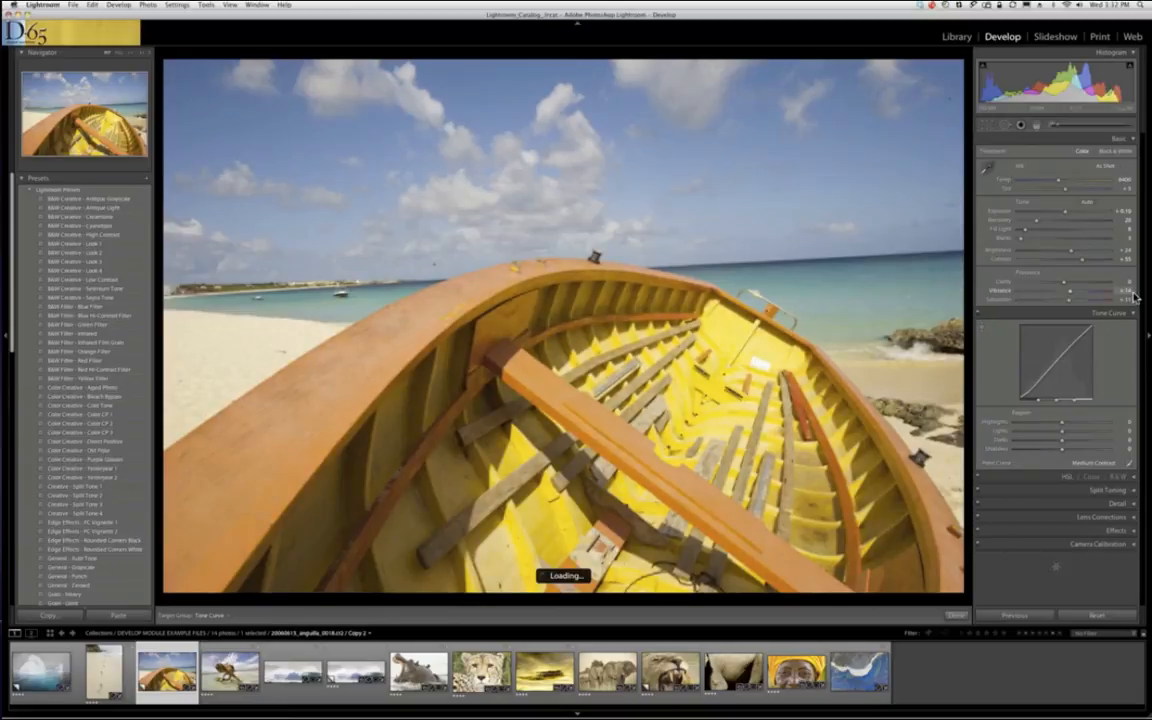
left_click(1133, 141)
left_click(1134, 154)
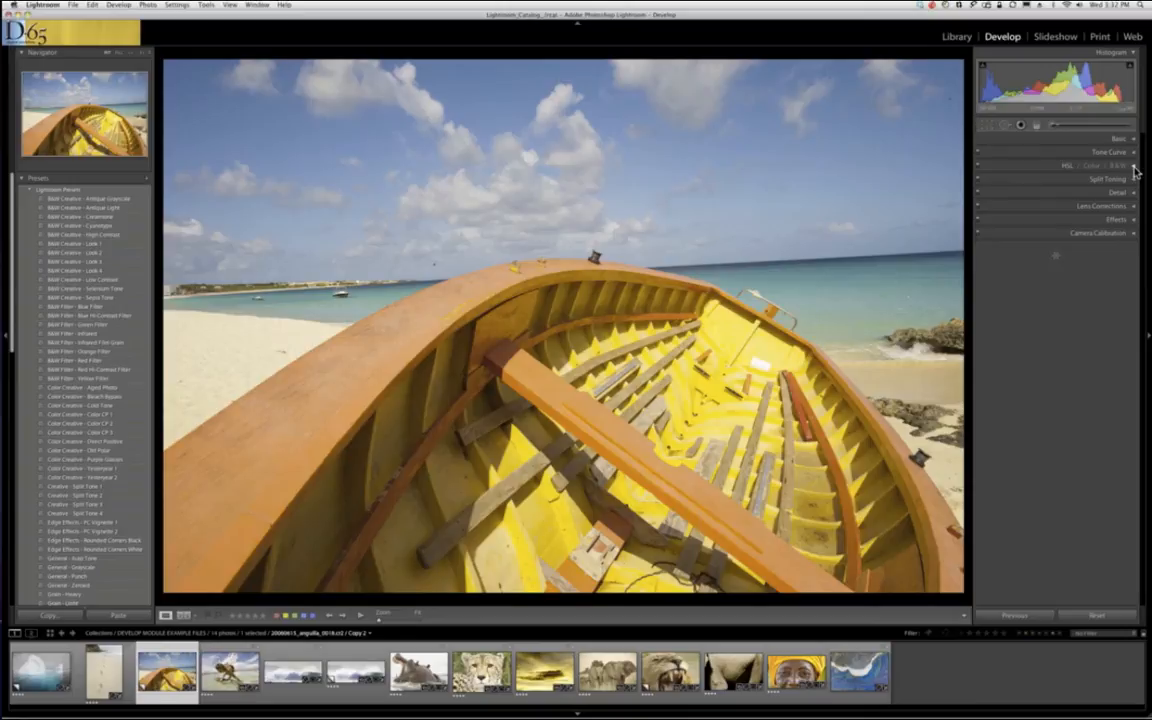
left_click(1134, 166)
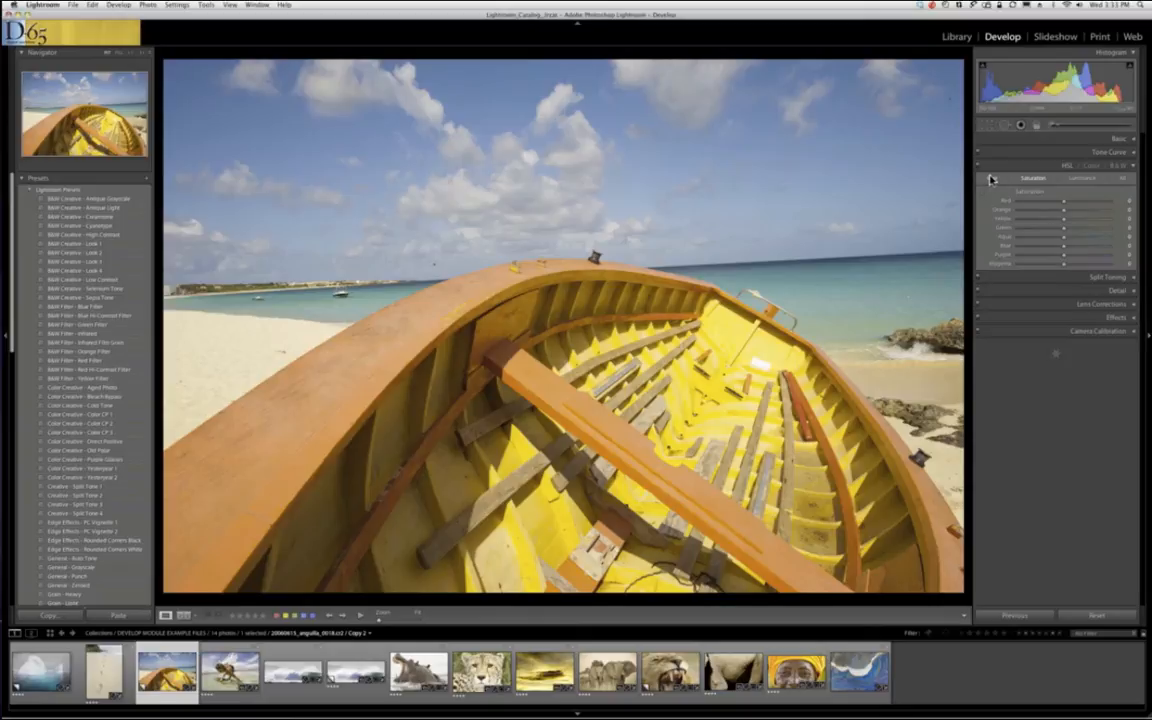
- Target Hue adjustments on the boat photo's sky and shift the Blue hue up to about +24
left_click(991, 179)
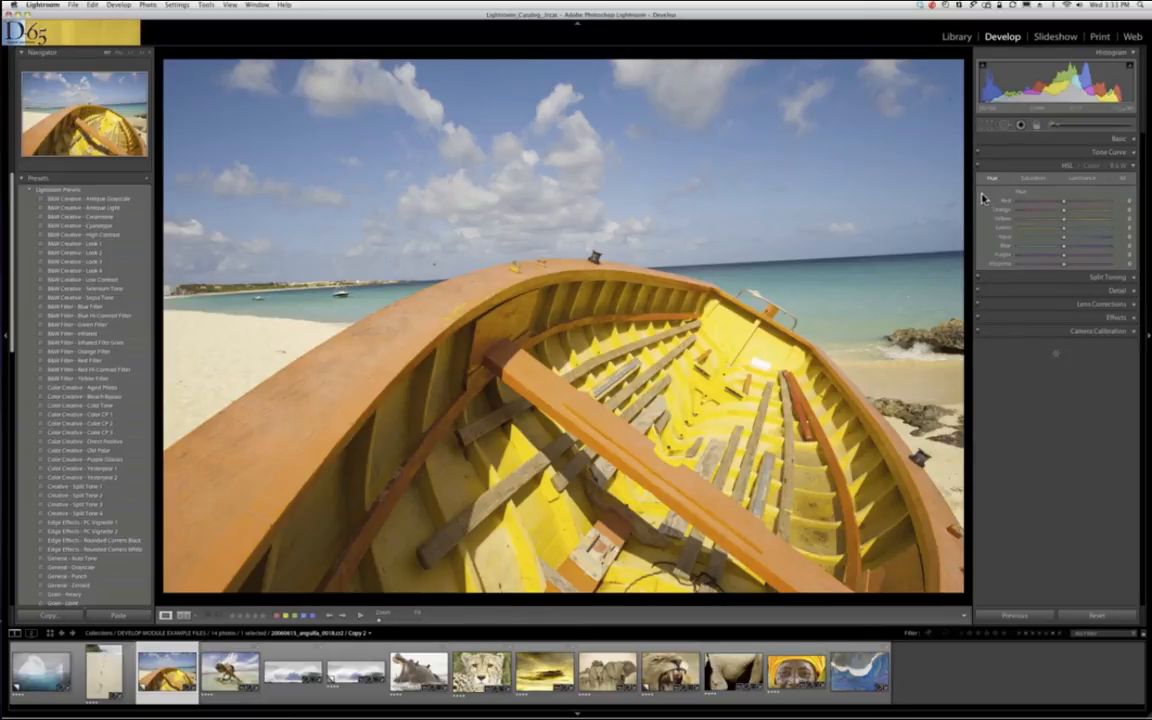
left_click(982, 196)
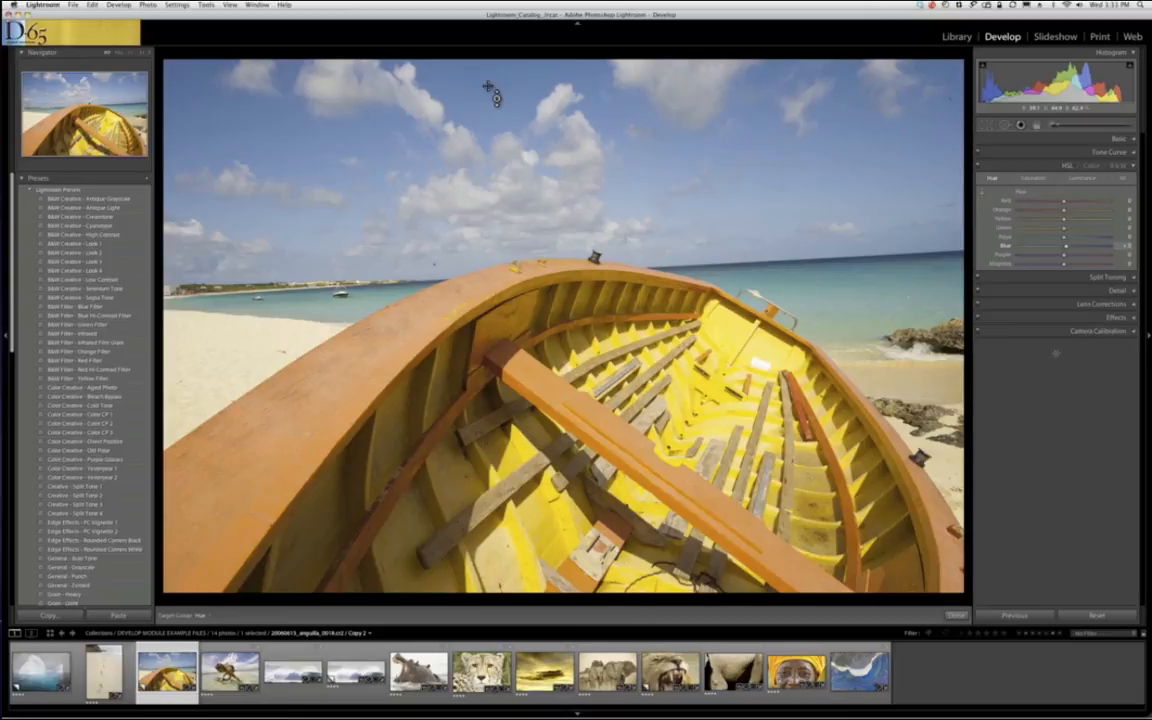
key("Up")
key("Up")
key("Up")
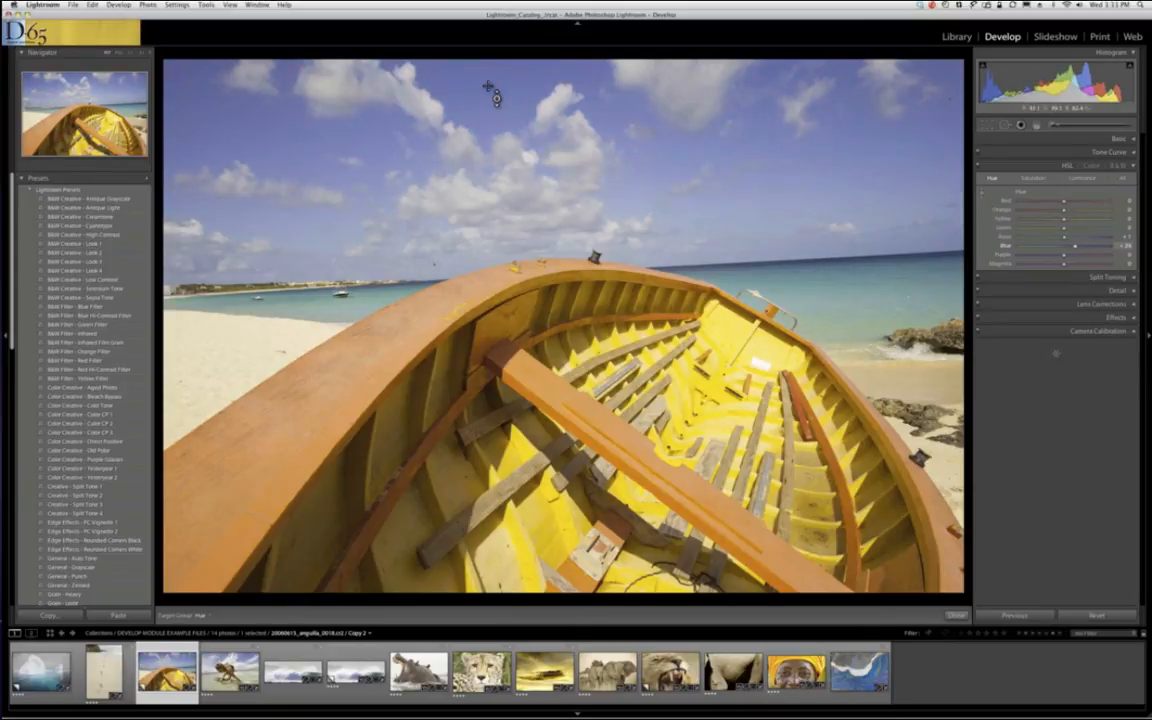
- Shift the sky's Blue hue down to about -39 and bring it back to just above zero
key("Down")
key("Down")
key("Down")
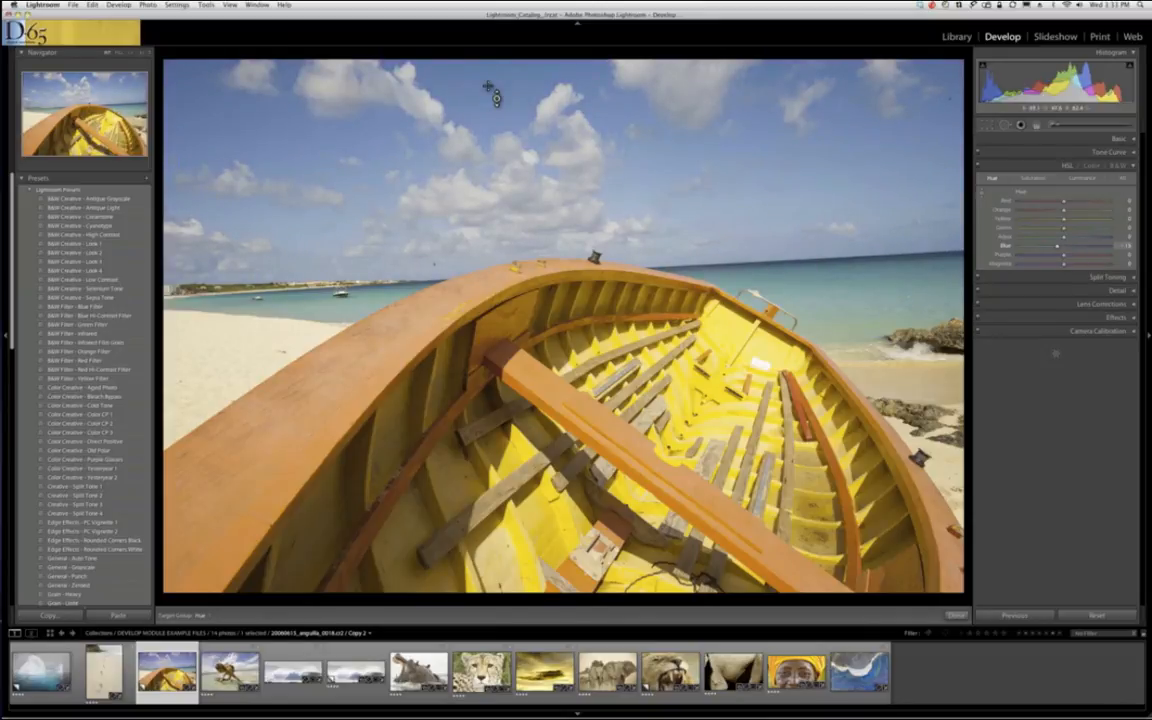
key("Down")
key("Down")
key("Down")
key("Down")
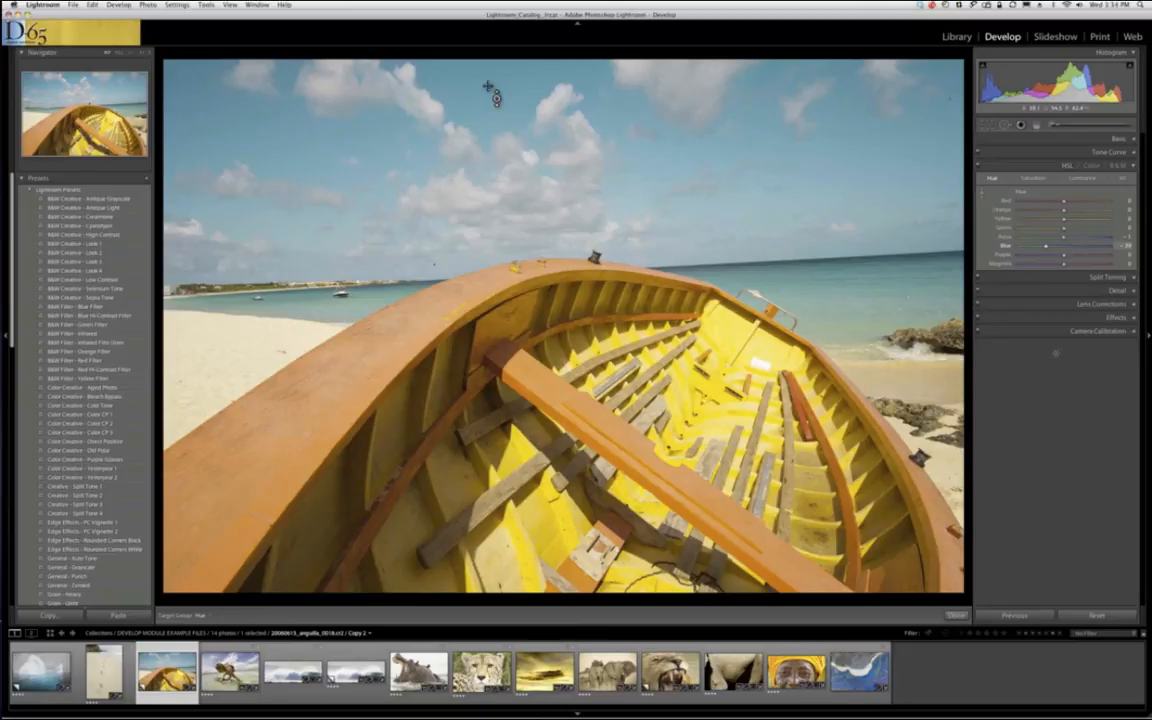
key("Up")
key("Up")
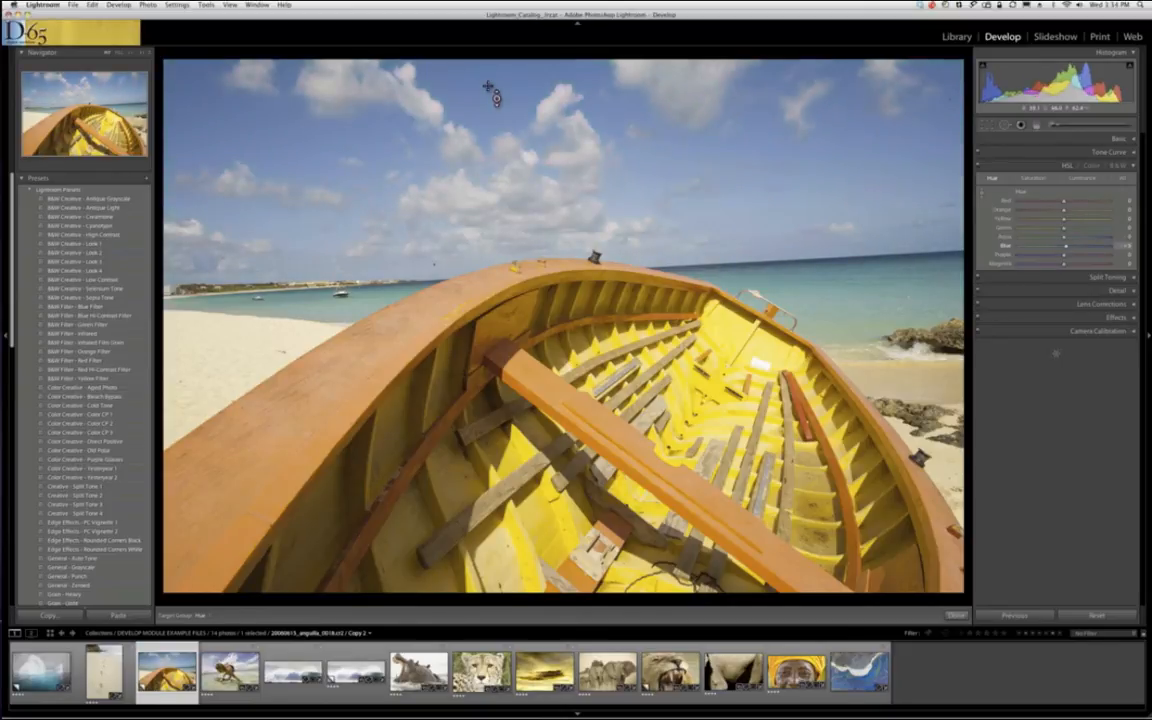
key("Up")
- Raise the sky's Blue saturation to about +70 and lower its Blue luminance to about -58
left_click(1034, 184)
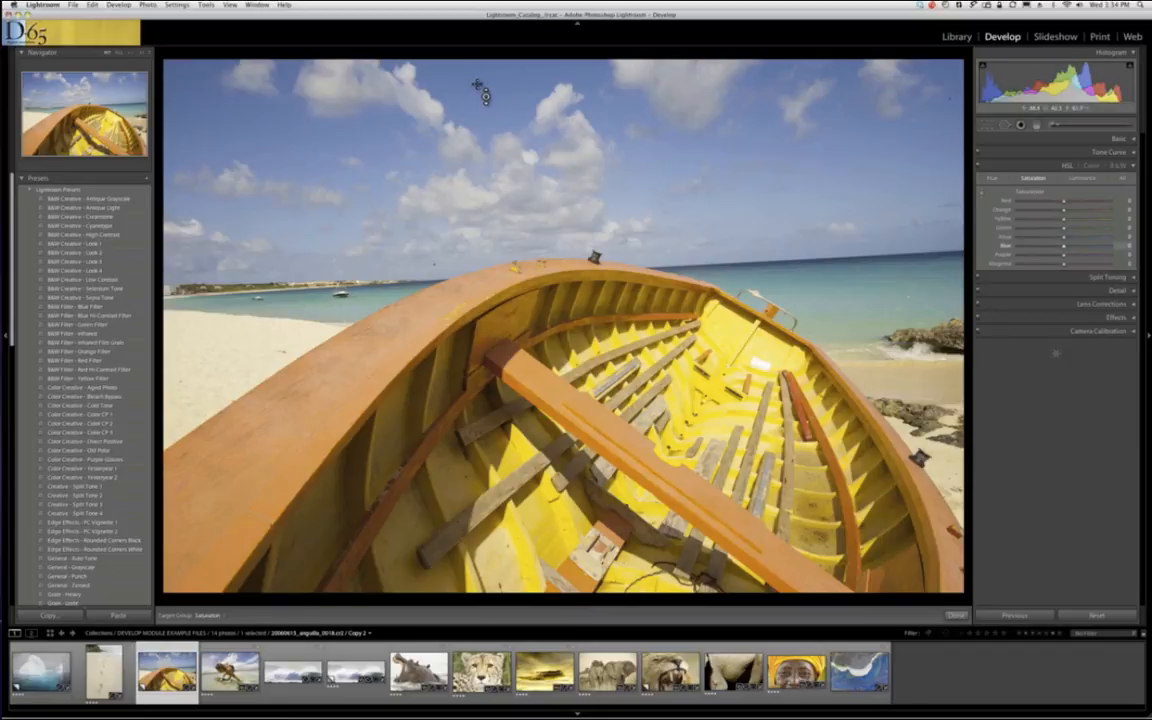
left_click_drag(479, 89, 479, 89)
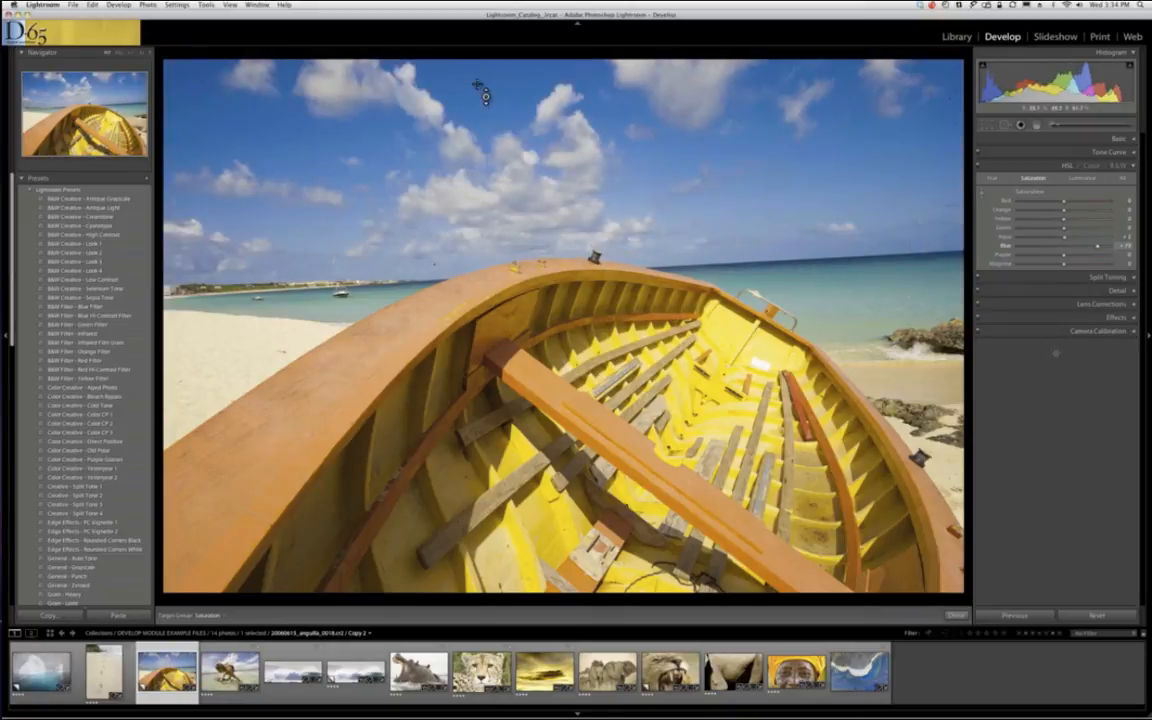
key("super+alt+shift+l")
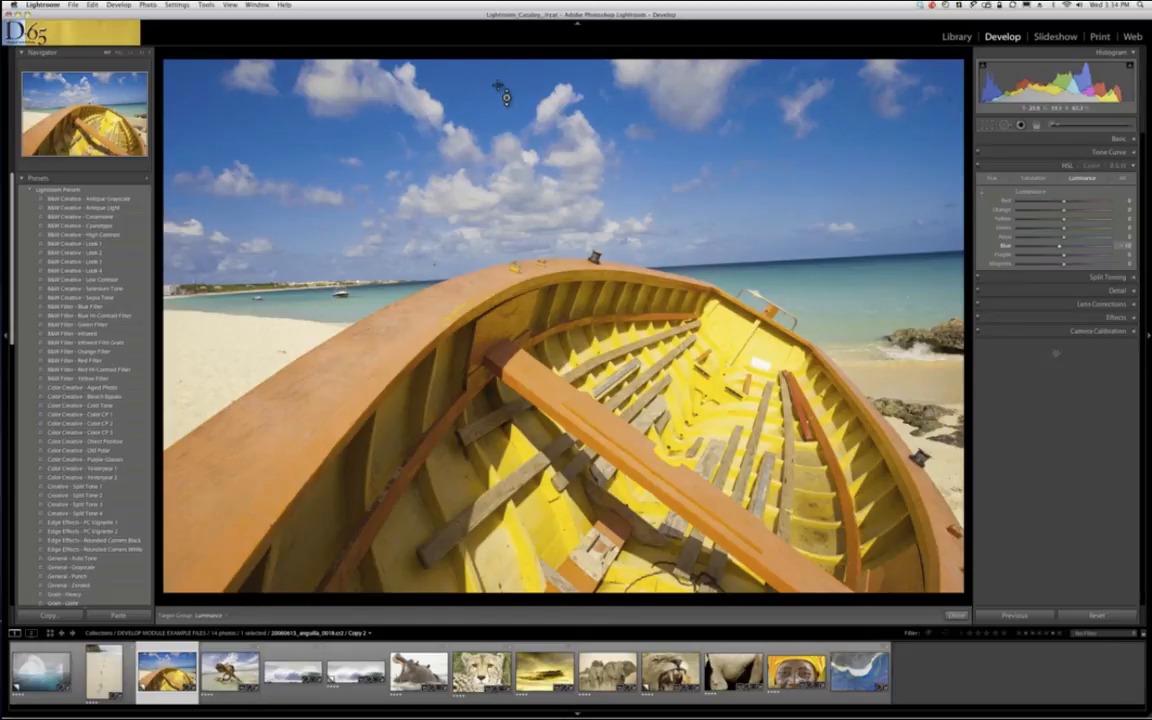
left_click_drag(506, 97, 499, 88)
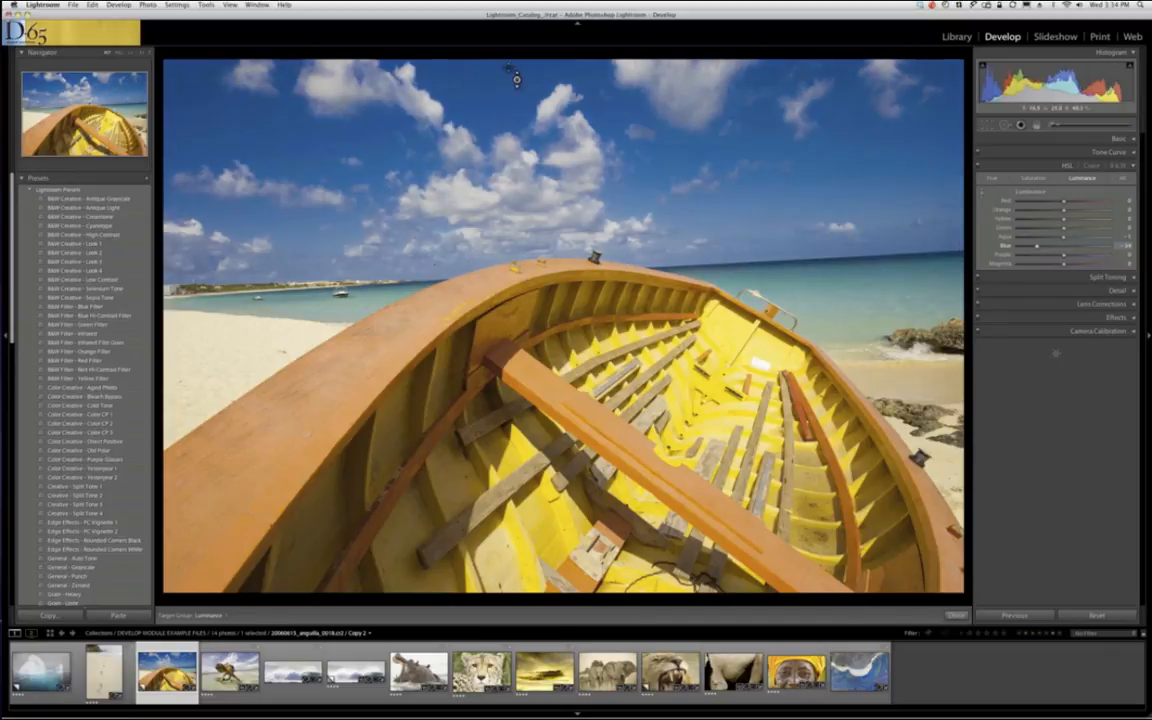
- Compare the boat photo before and after the HSL adjustments by toggling the Before view repeatedly
key("backslash")
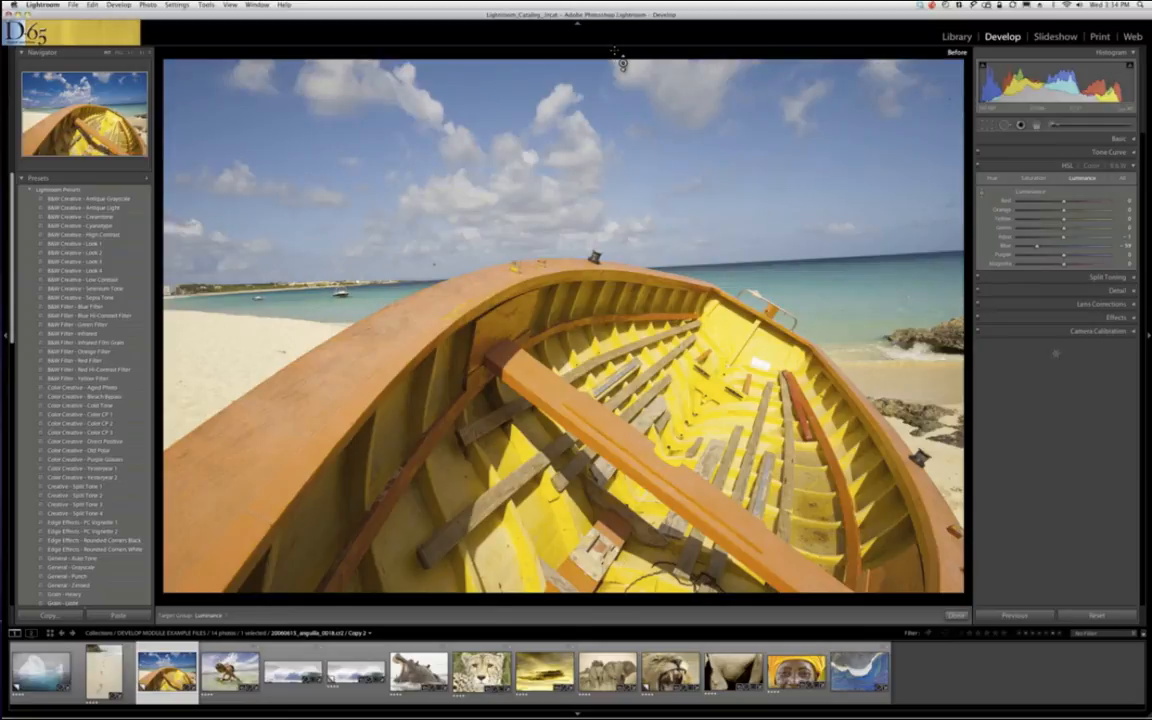
key("backslash")
key("backslash")
key("backslash")
key("backslash")
key("backslash")
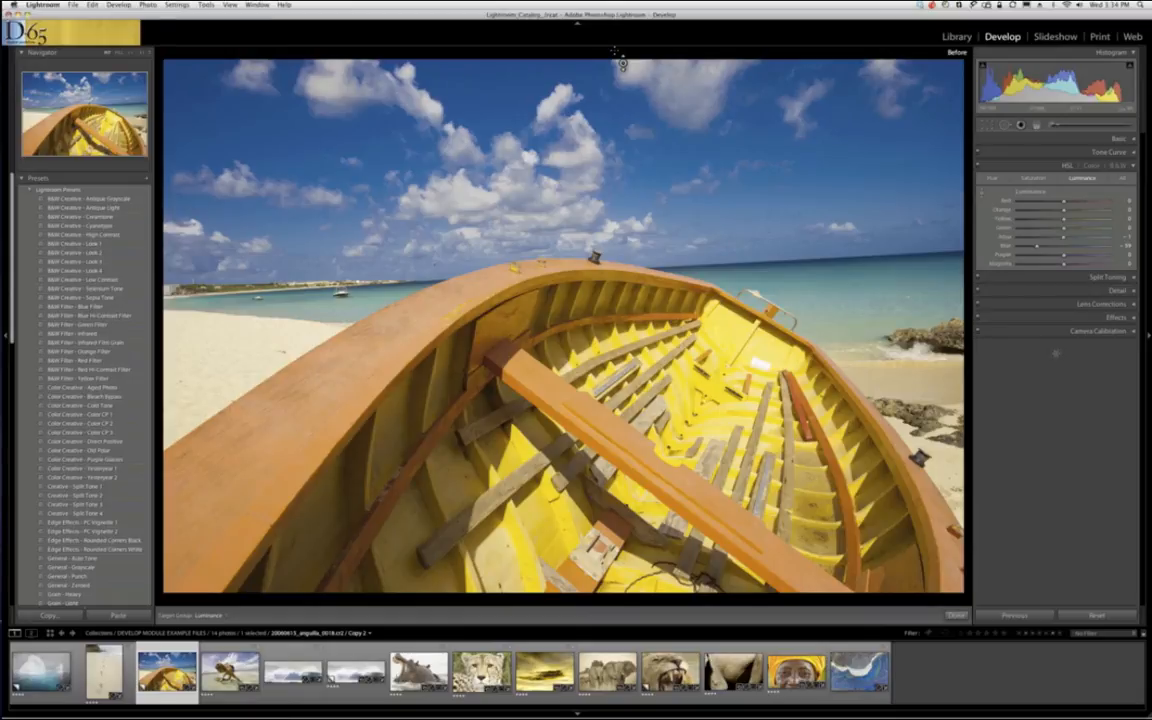
key("backslash")
key("backslash")
- Convert the boat photo to black and white and darken the sky by setting the mix's Blue to about -50
left_click(1118, 166)
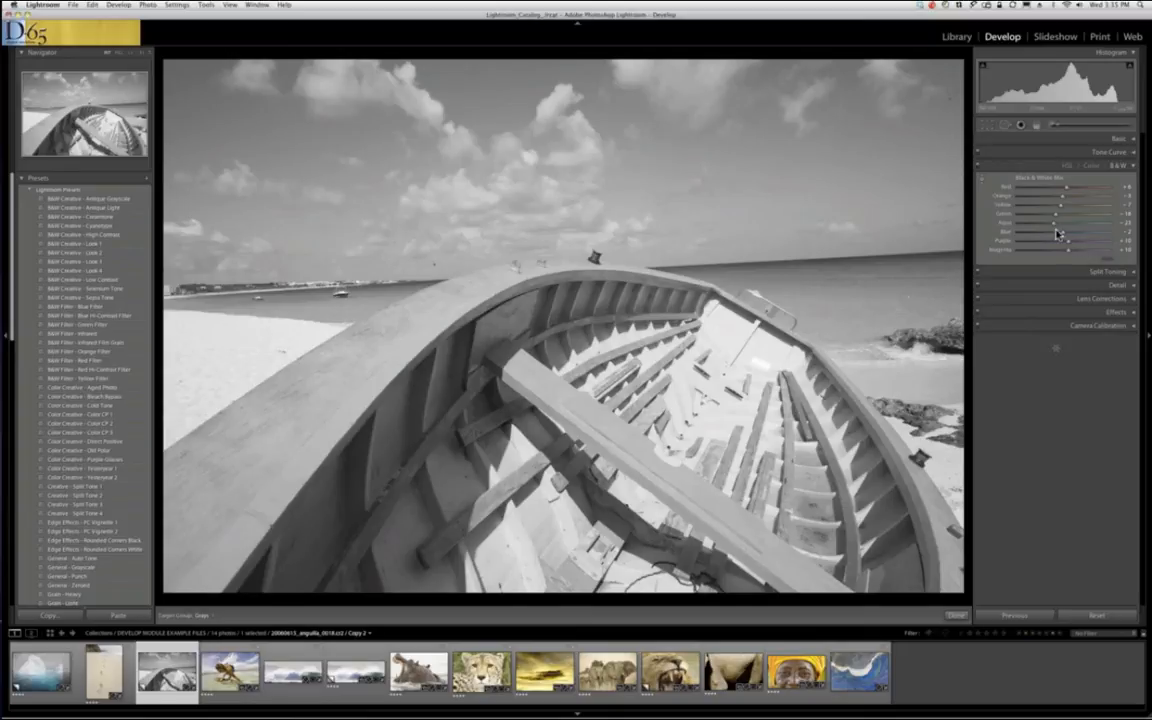
left_click_drag(1063, 236, 1075, 237)
left_click_drag(1084, 238, 1037, 240)
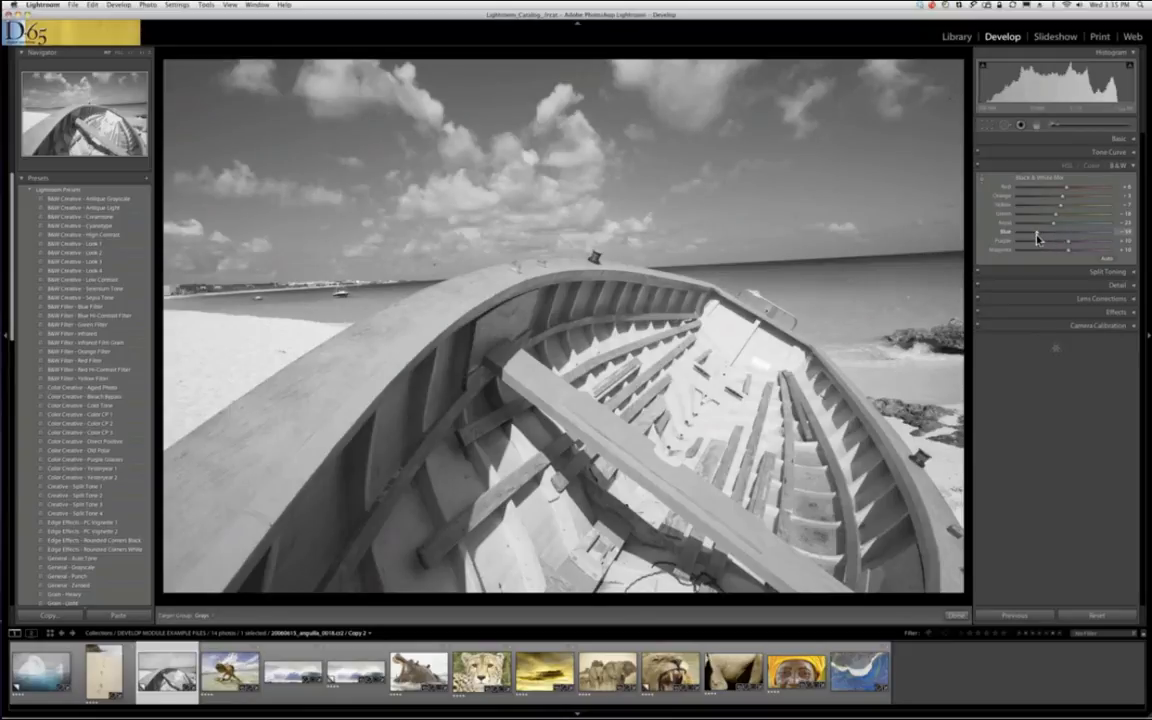
left_click_drag(1036, 236, 1031, 236)
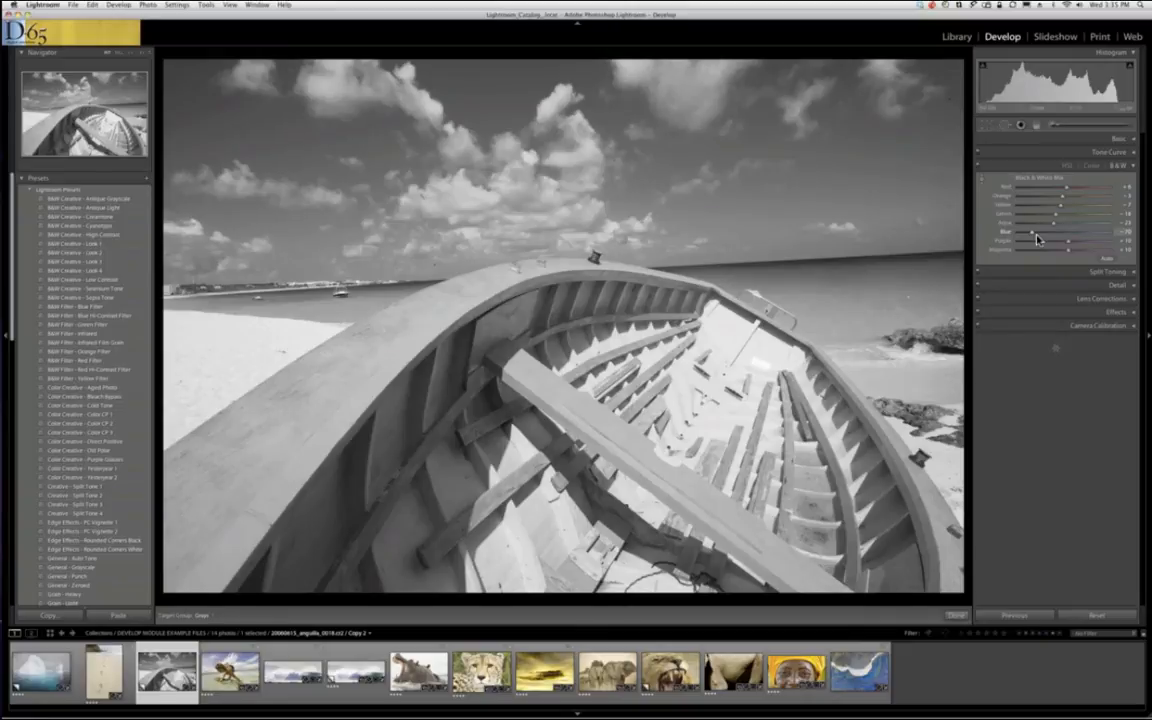
key("super+z")
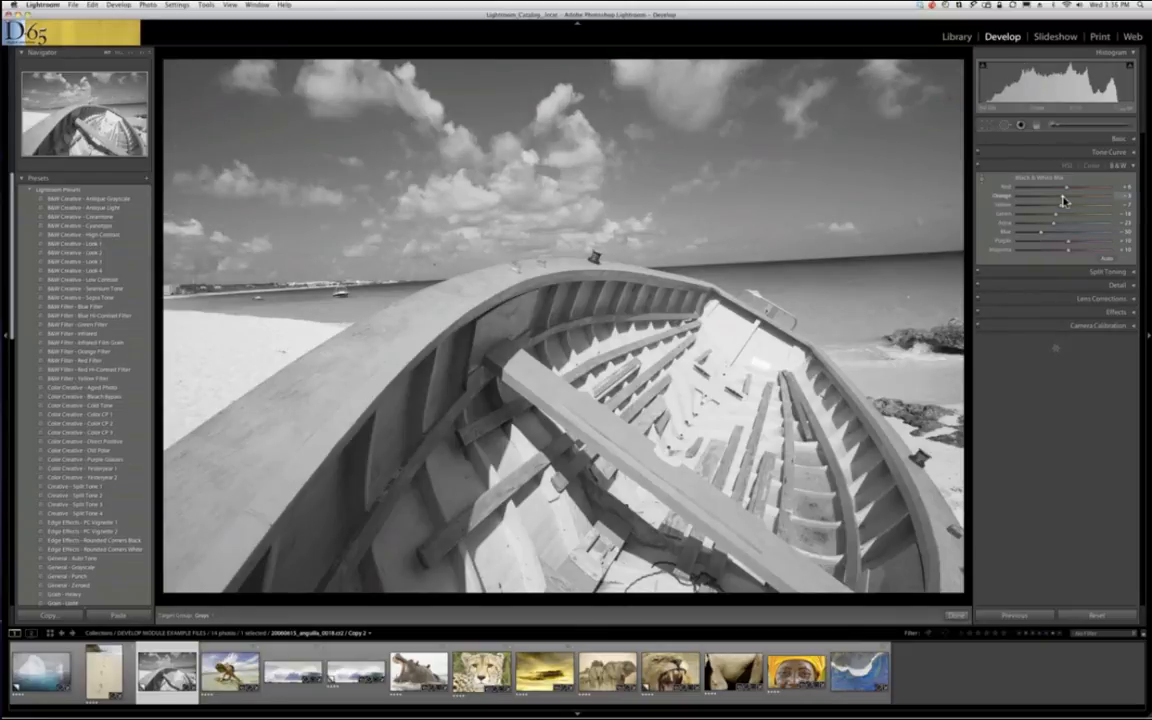
- Darken the boat's wood by lowering the black-and-white mix's Red to about -39
left_click_drag(1065, 188, 1036, 190)
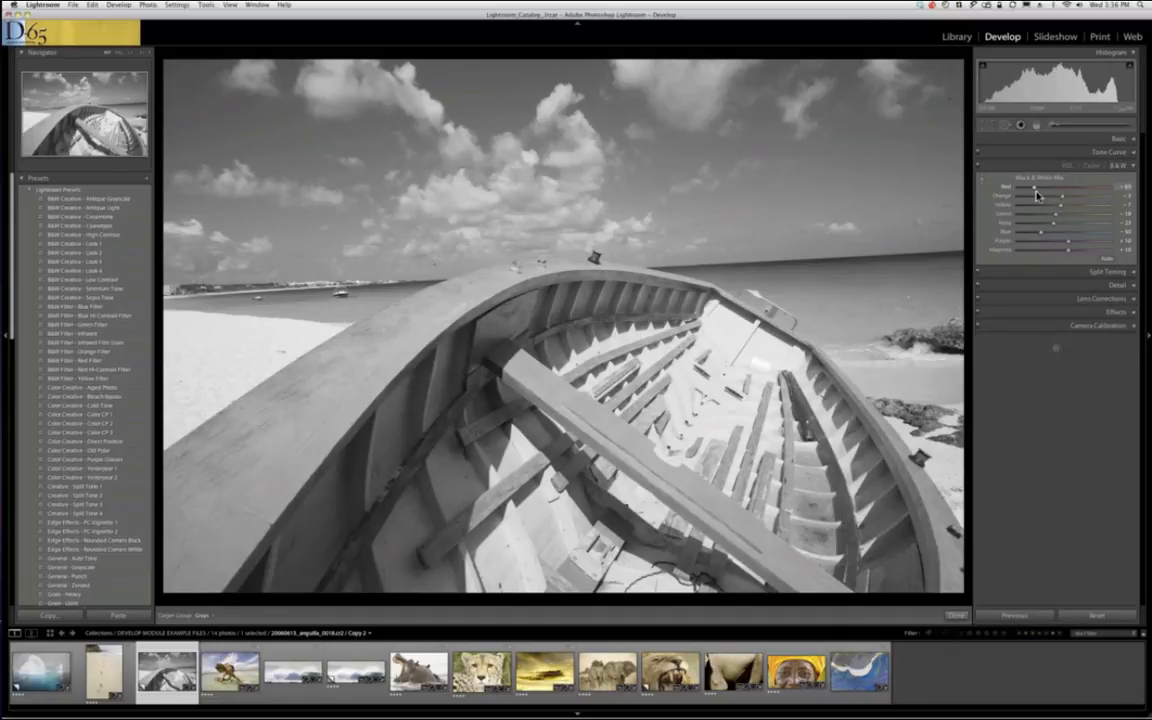
left_click_drag(1037, 195, 1052, 196)
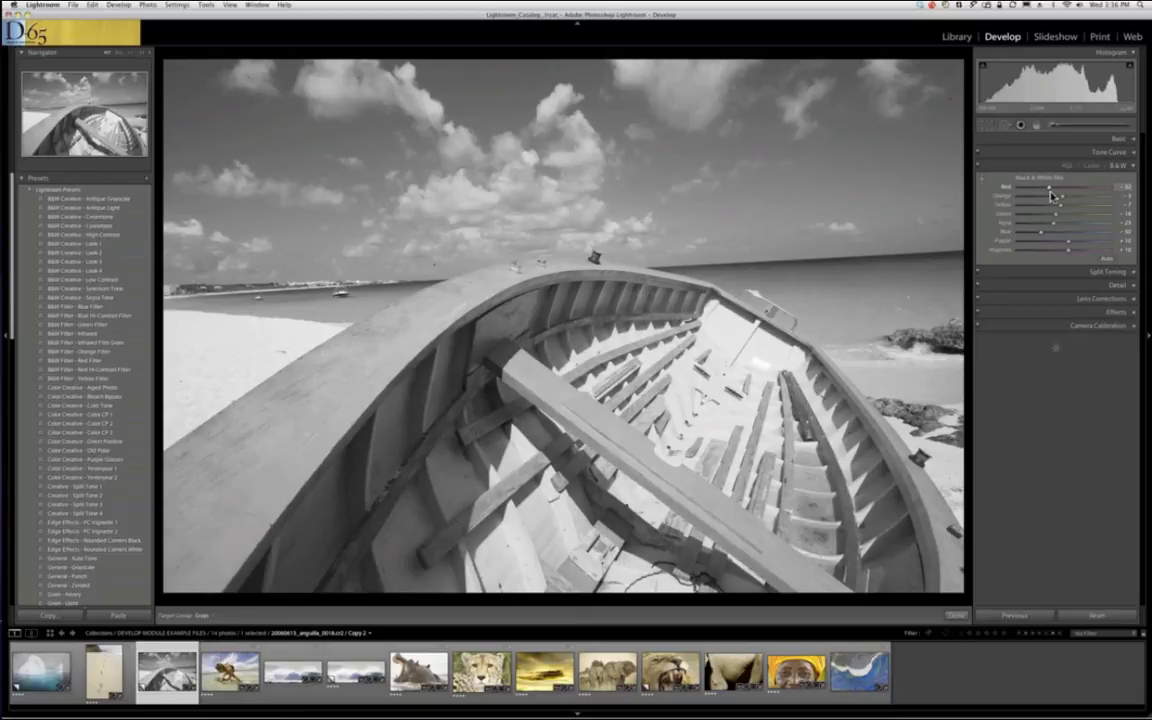
left_click_drag(1052, 196, 1048, 193)
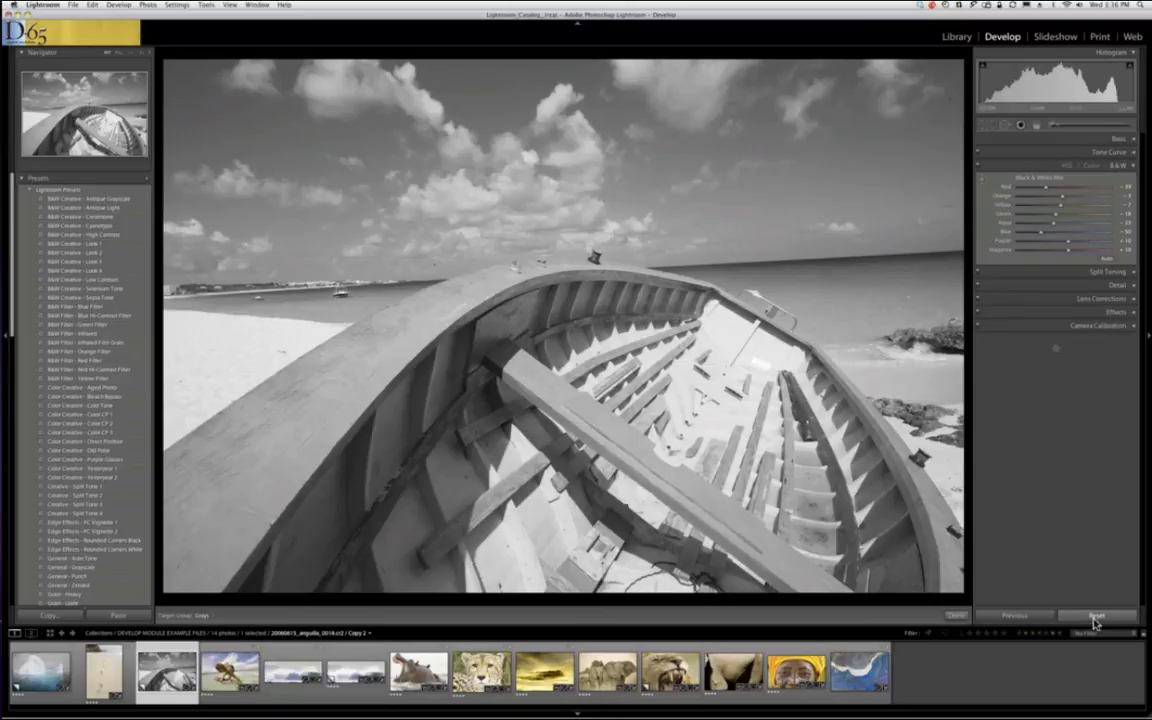
- Reset the boat photo's develop settings and straighten the crop so the sea horizon is level
left_click(1095, 619)
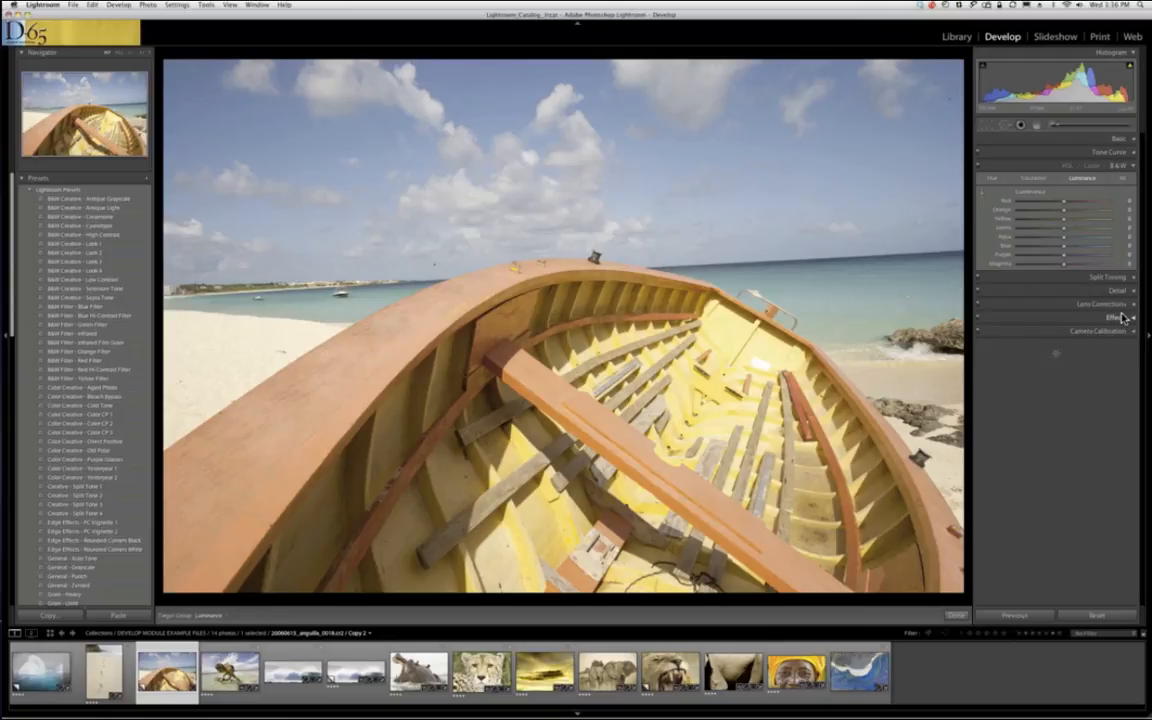
left_click(988, 130)
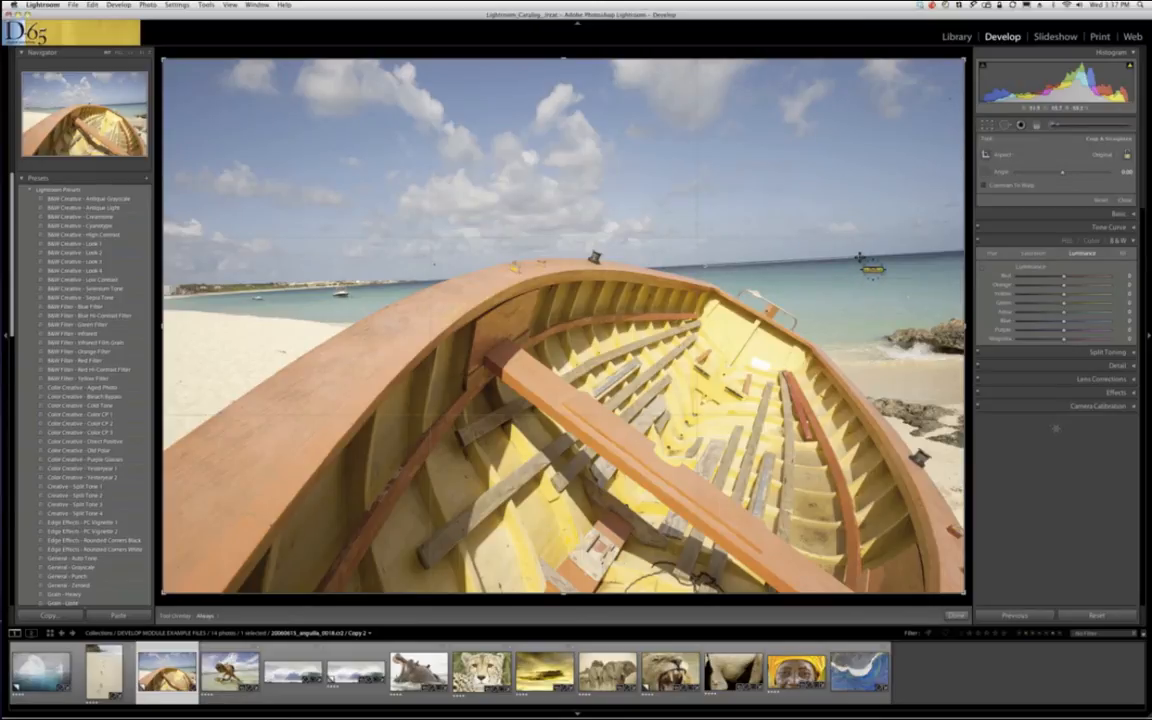
left_click_drag(860, 257, 860, 257)
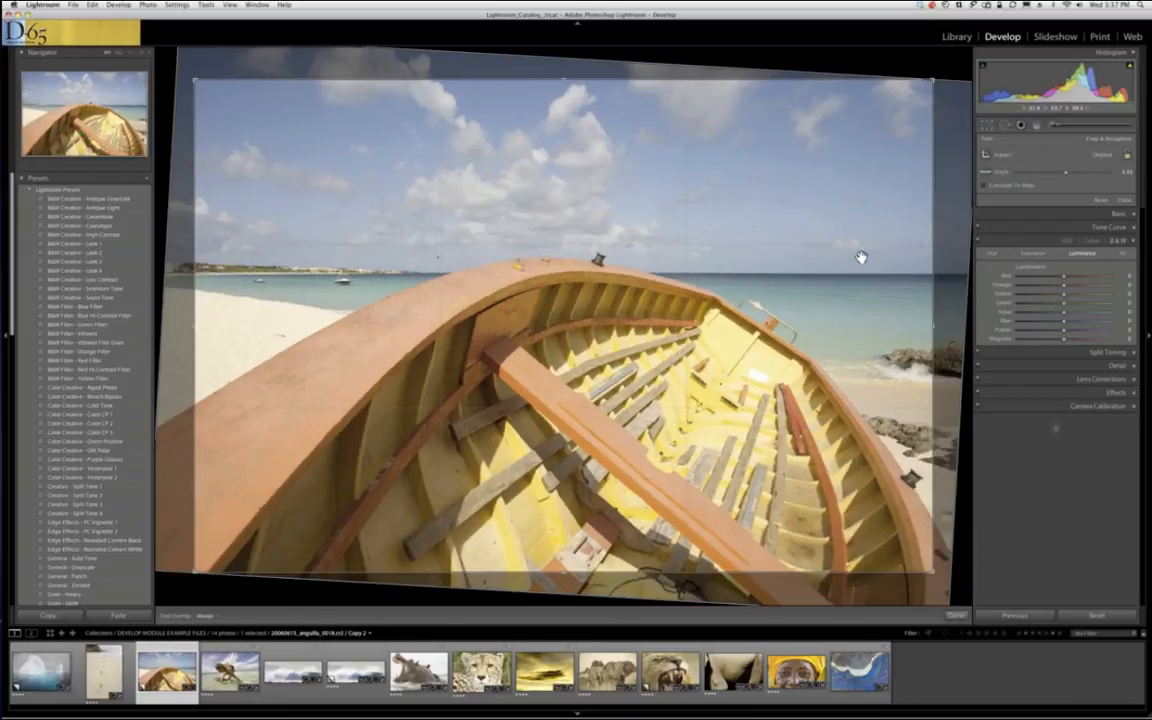
key("Return")
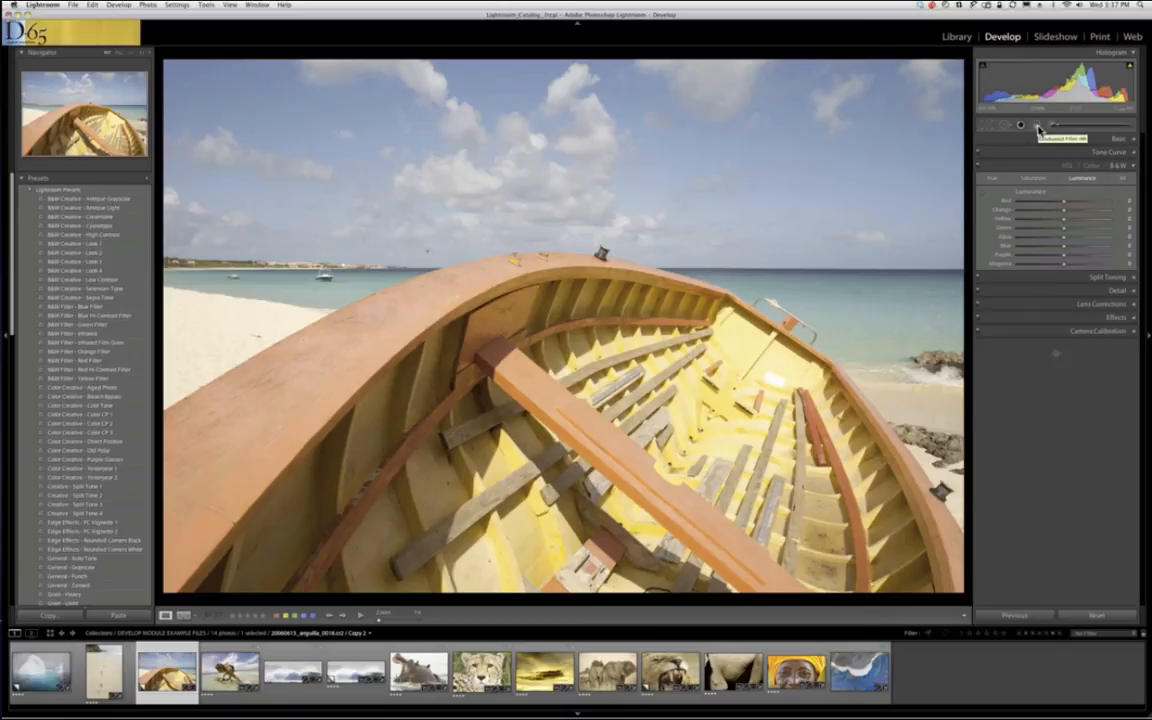
- Apply a graduated filter down from the upper sky with Exposure at -0.70 and a saturated blue tint
left_click(1037, 127)
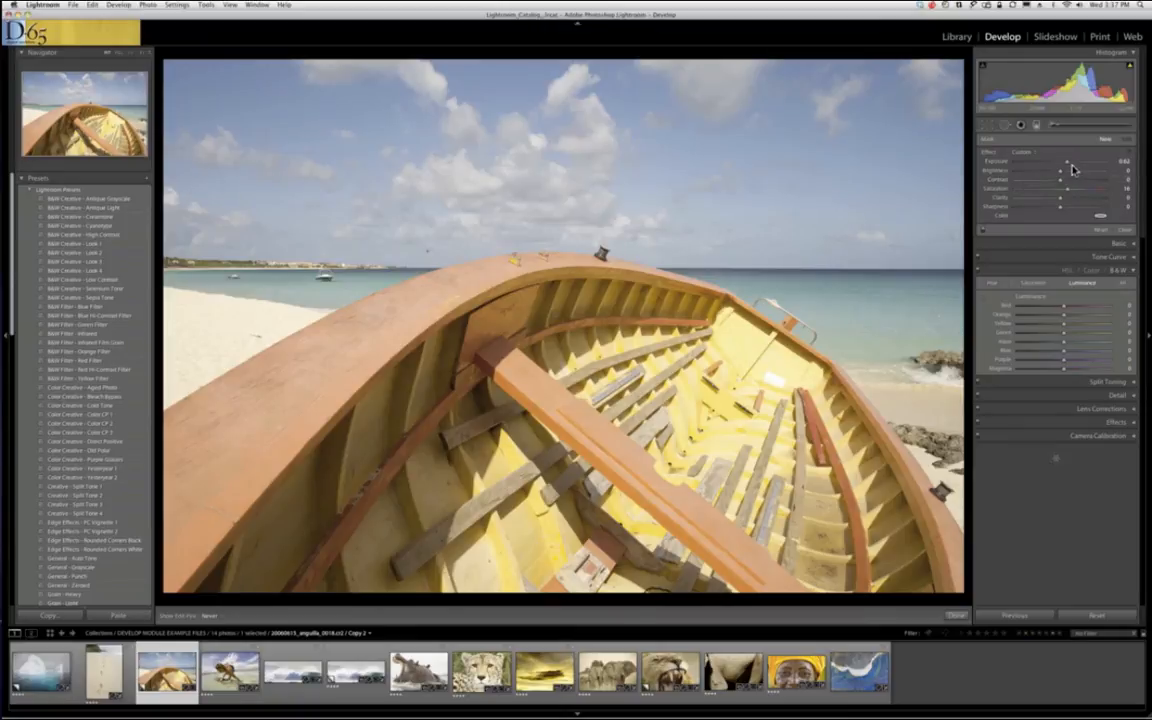
left_click_drag(1067, 164, 1052, 167)
left_click(1099, 215)
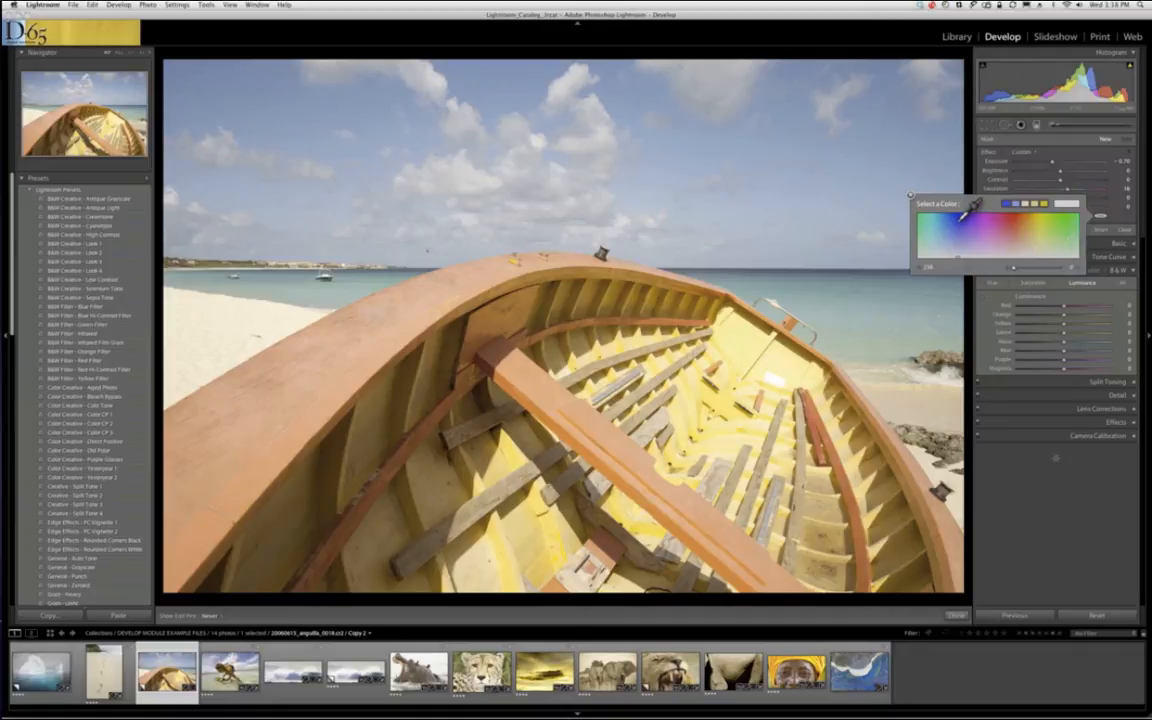
left_click(959, 220)
left_click(569, 58)
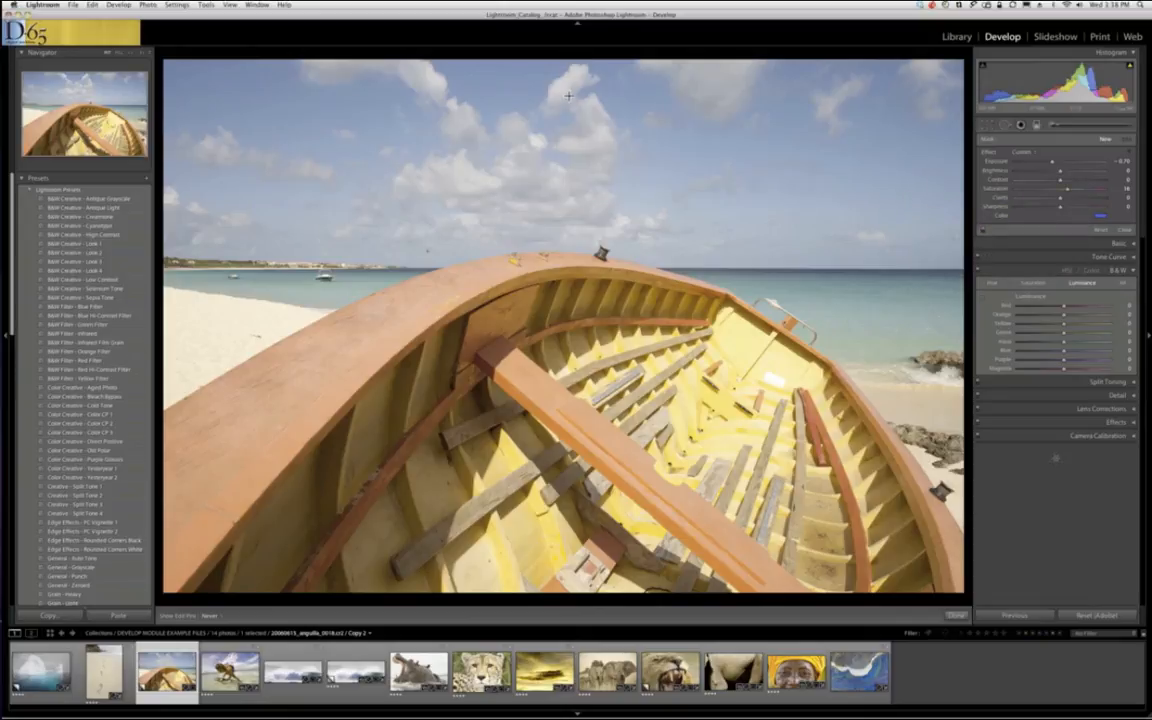
left_click_drag(569, 96, 553, 333)
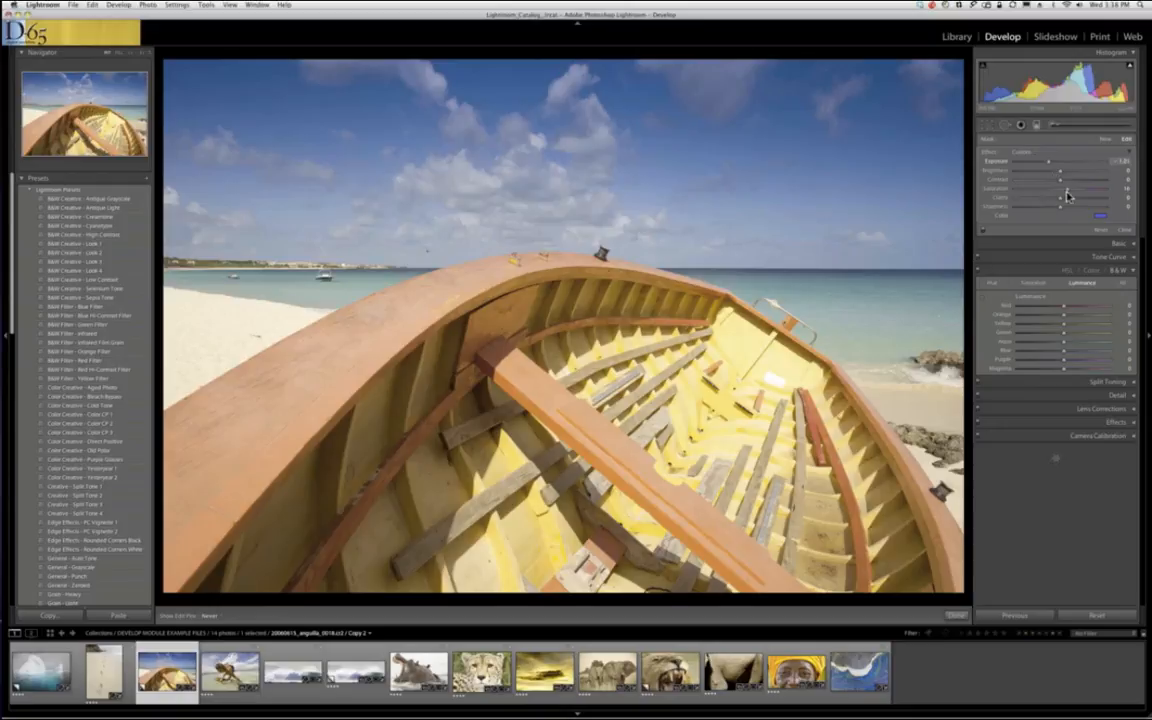
- Set the sky gradient's saturation to about 26 and try other tints, including purple, finishing with light blue
left_click_drag(1067, 189, 1071, 190)
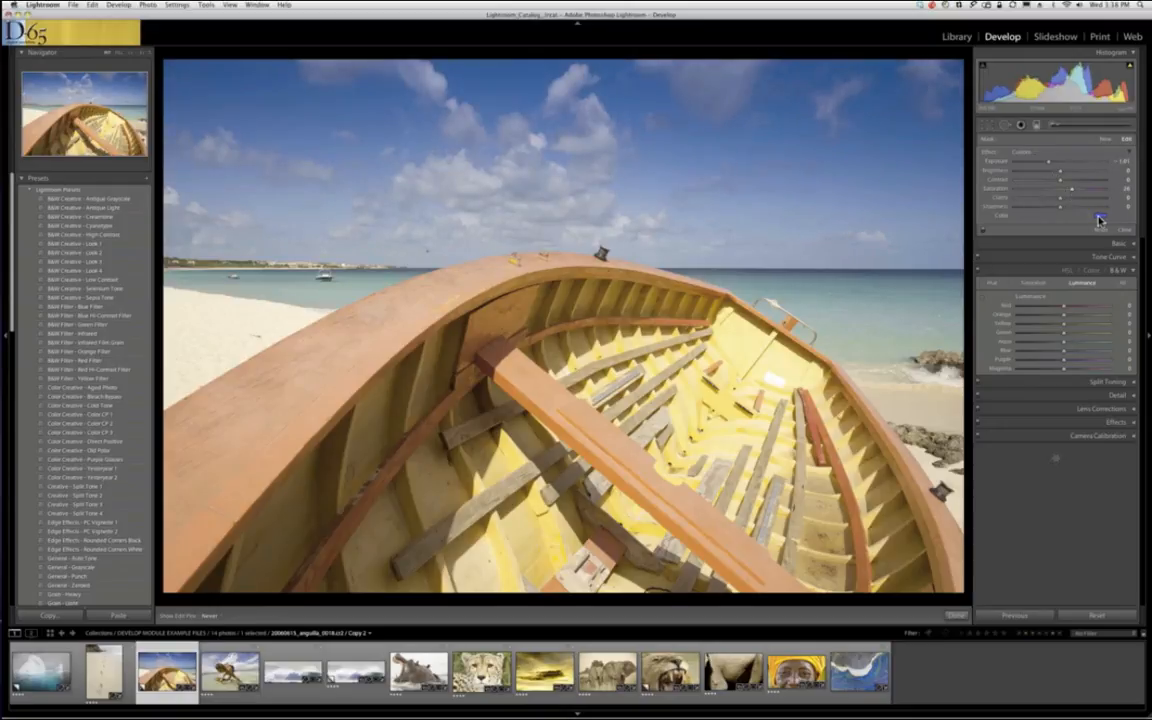
left_click(1100, 215)
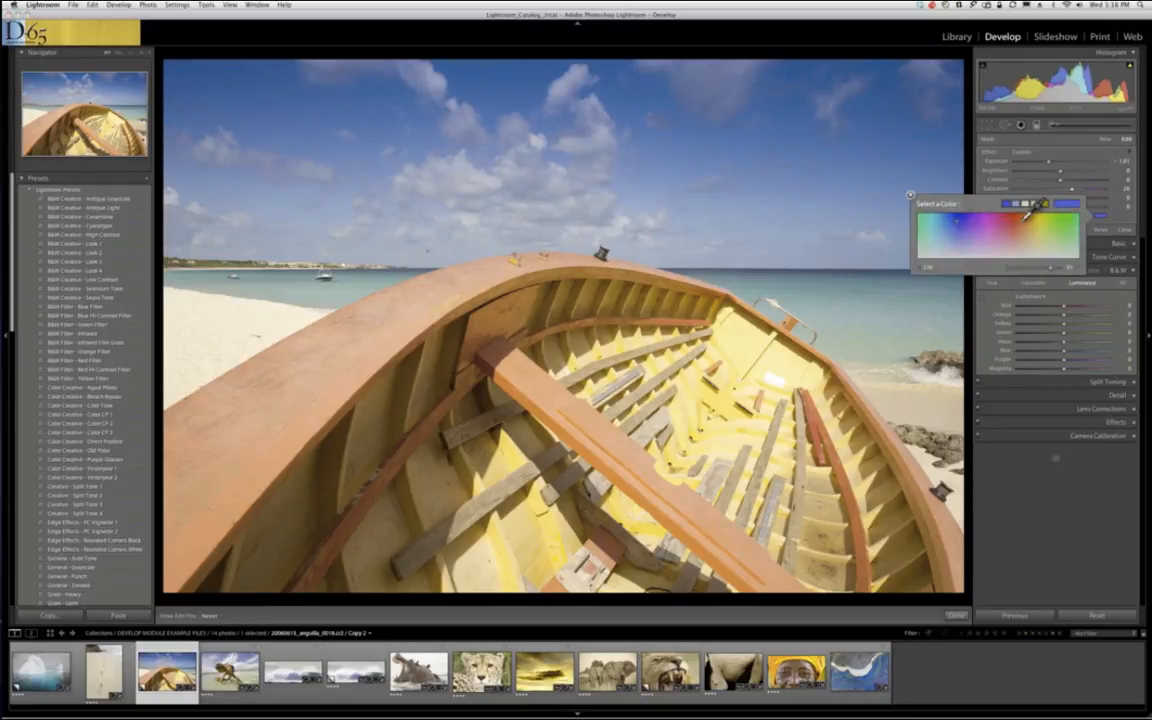
left_click(1025, 219)
left_click_drag(1026, 218, 1030, 219)
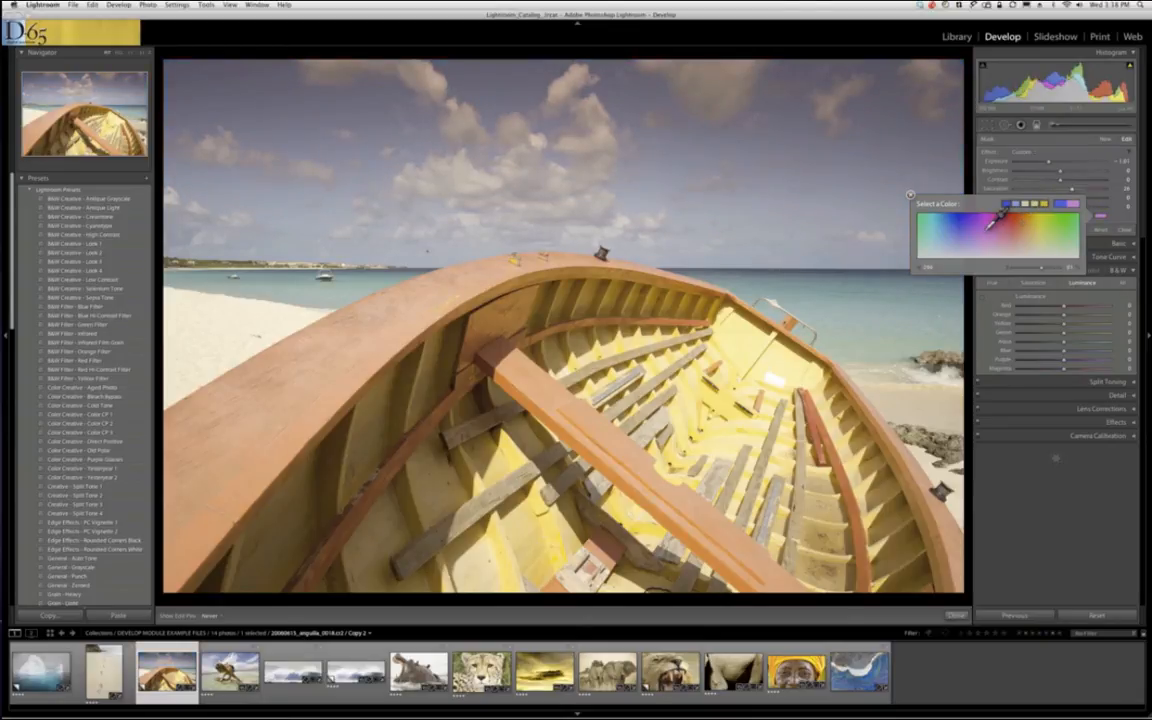
left_click(995, 220)
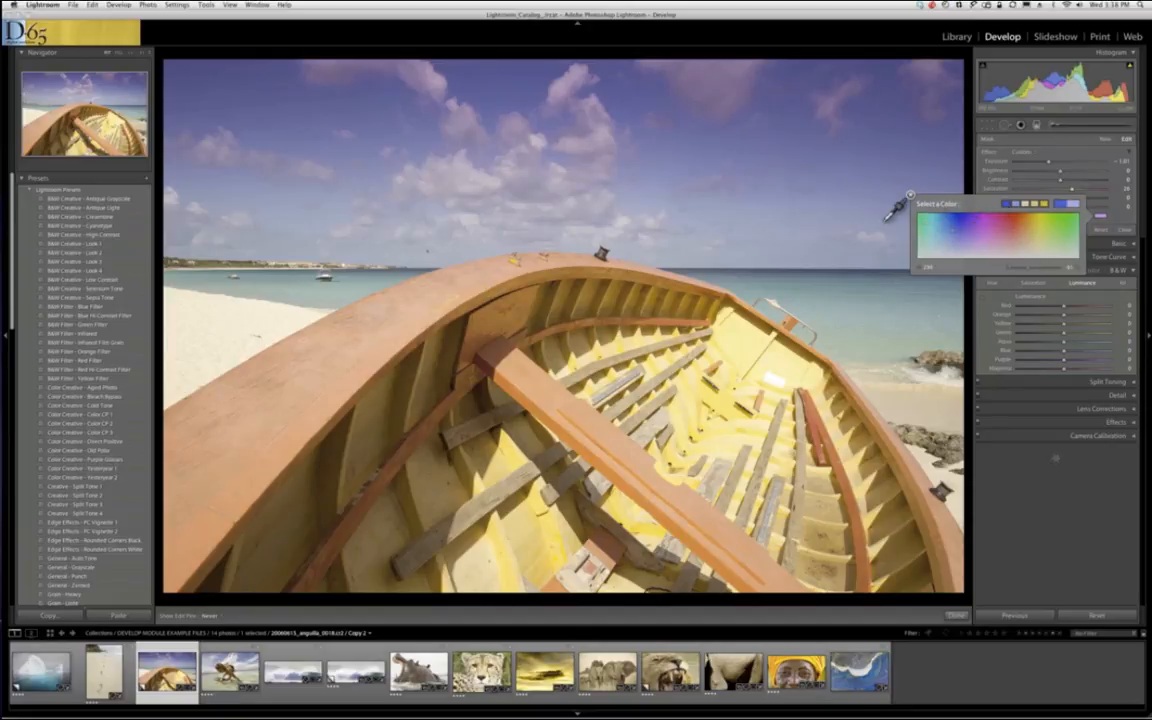
left_click_drag(886, 220, 692, 150)
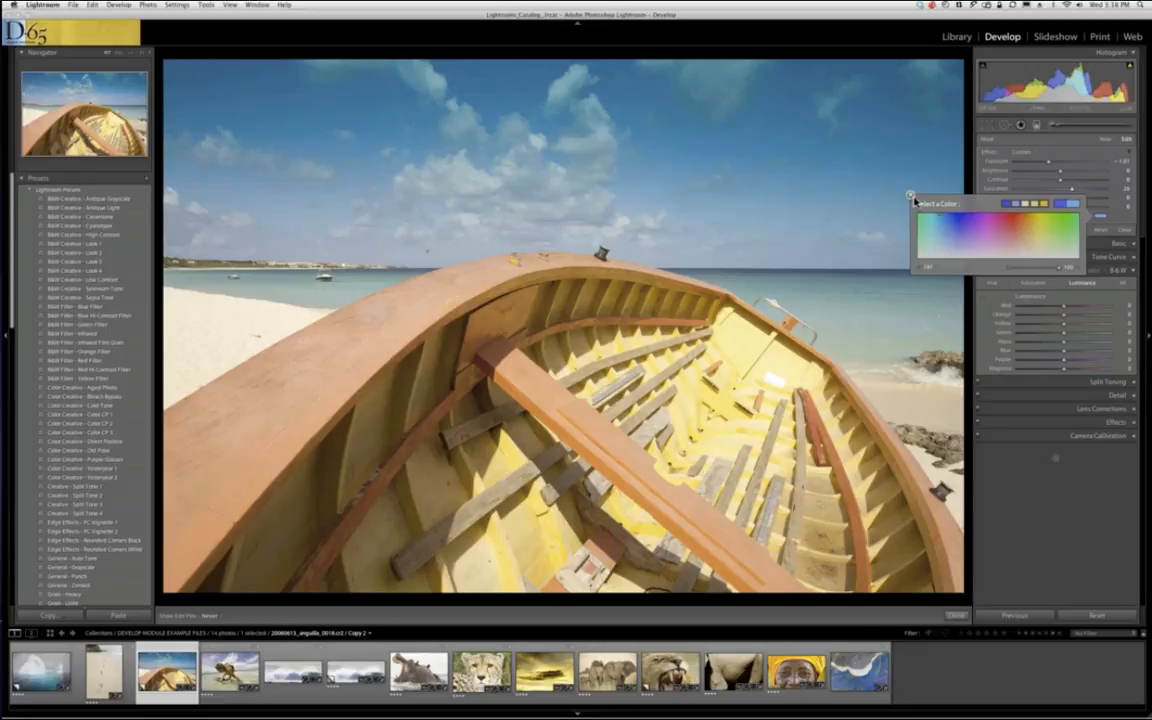
left_click(910, 196)
key("Return")
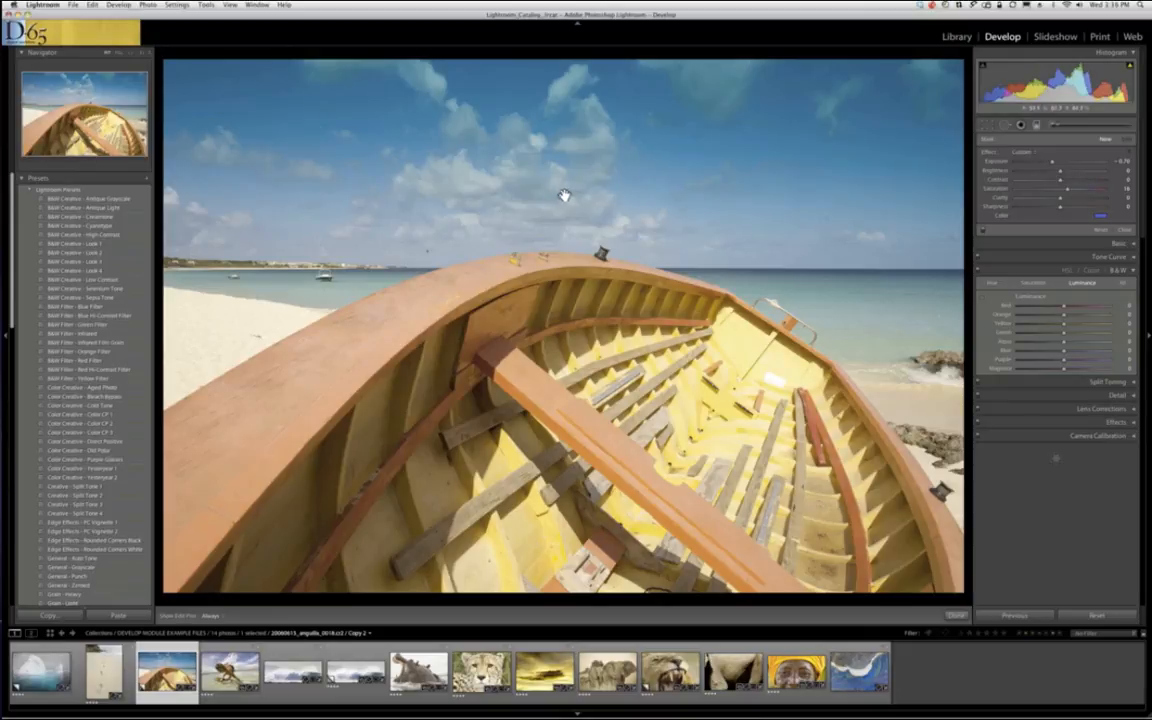
- Select the existing sky gradient's pin, finish editing it, and add a second, tilted blue gradient across the upper sky
left_click_drag(561, 195, 717, 207)
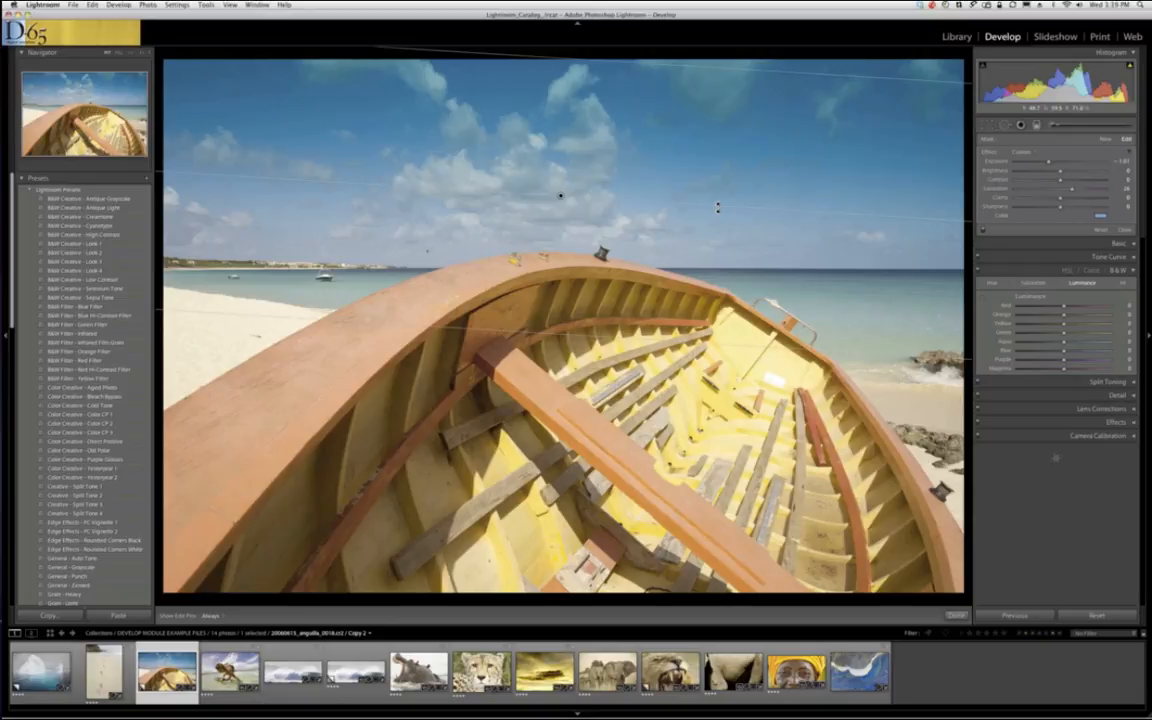
key("Return")
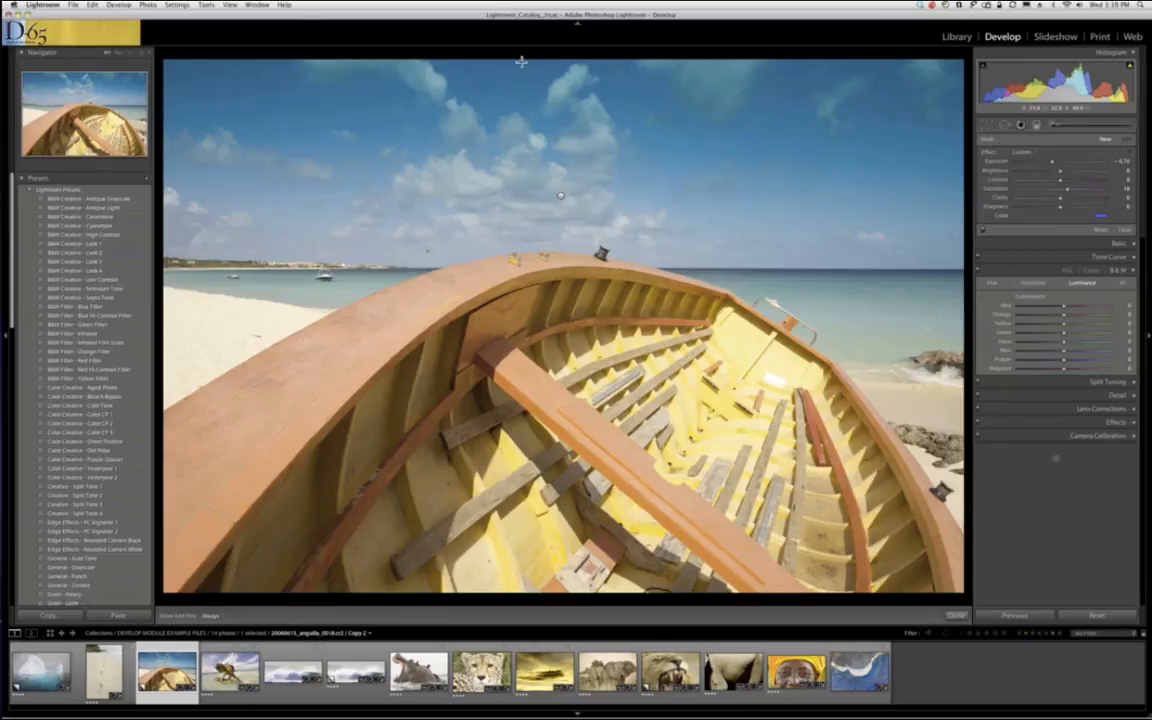
left_click_drag(521, 62, 548, 226)
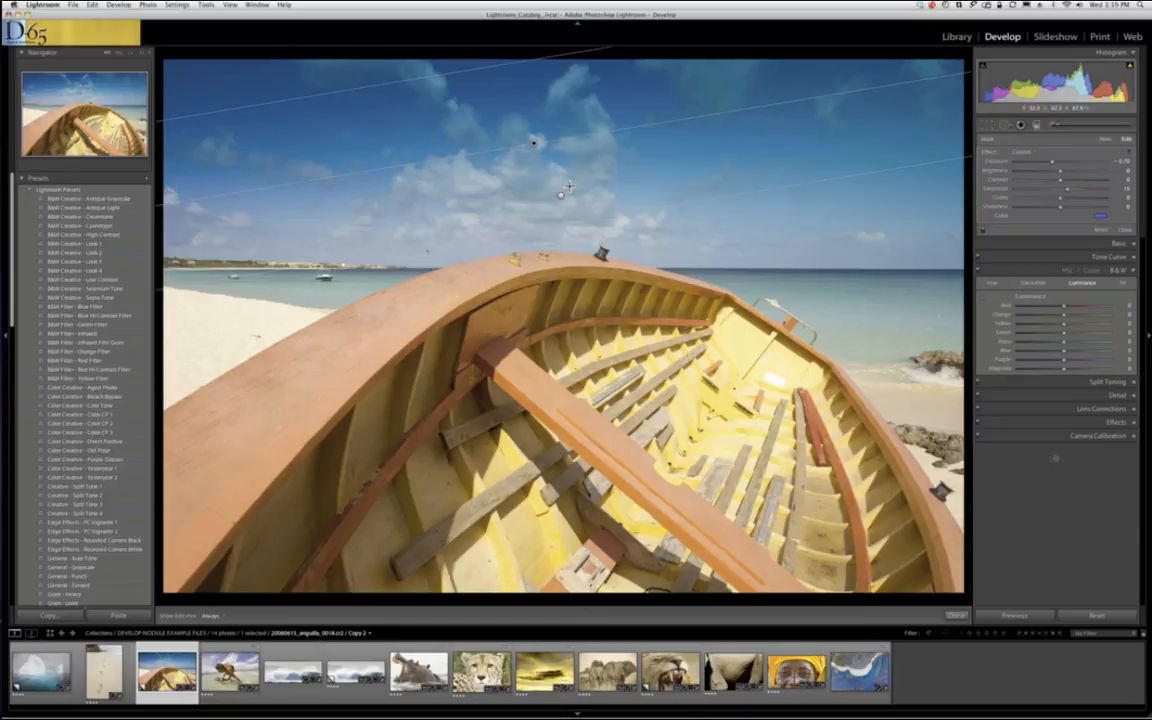
key("Return")
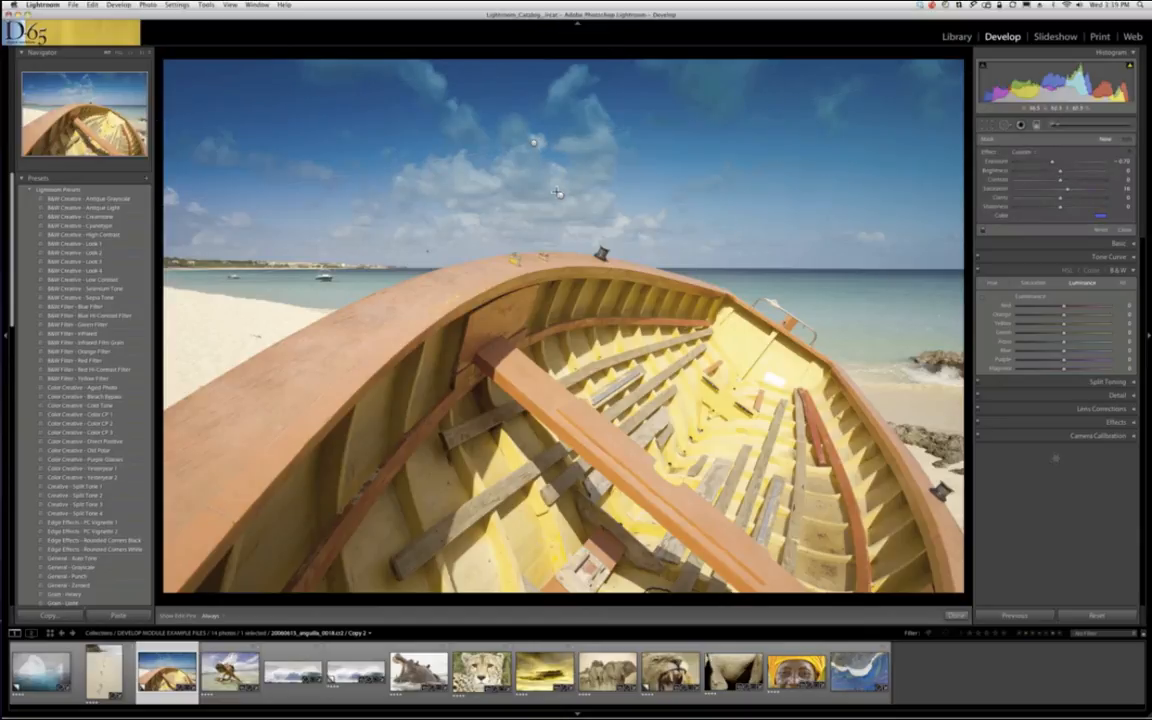
- Delete both graduated filters from the boat photo's sky
left_click(560, 195)
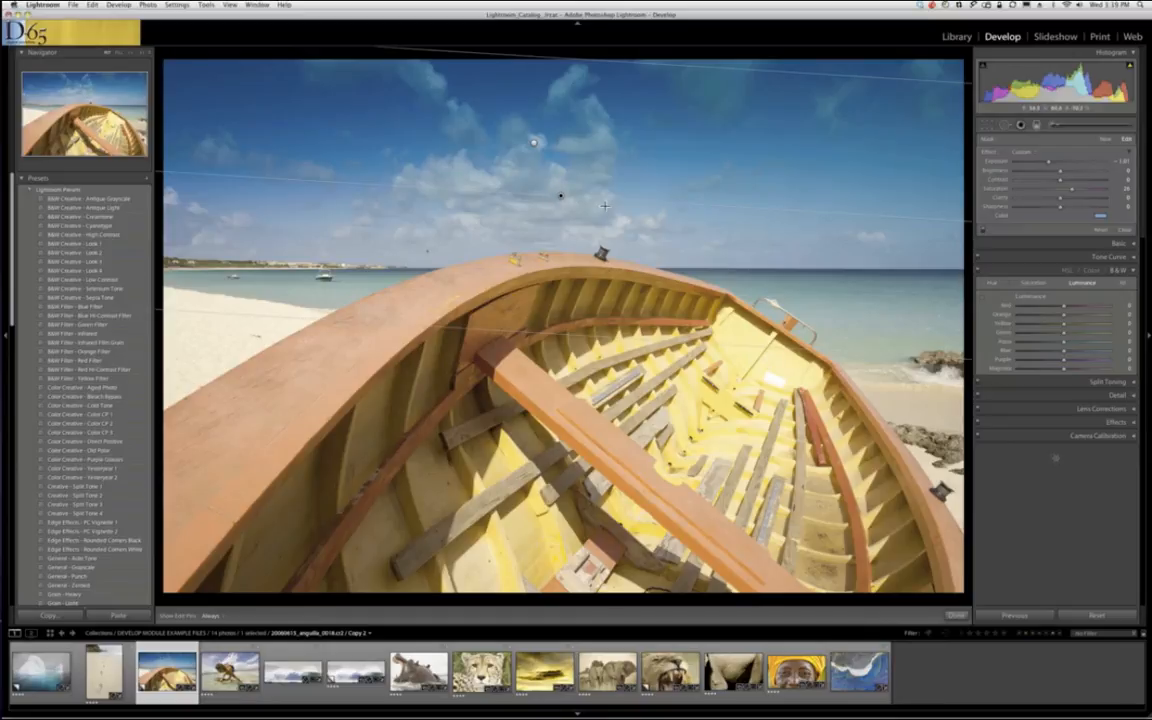
key("Delete")
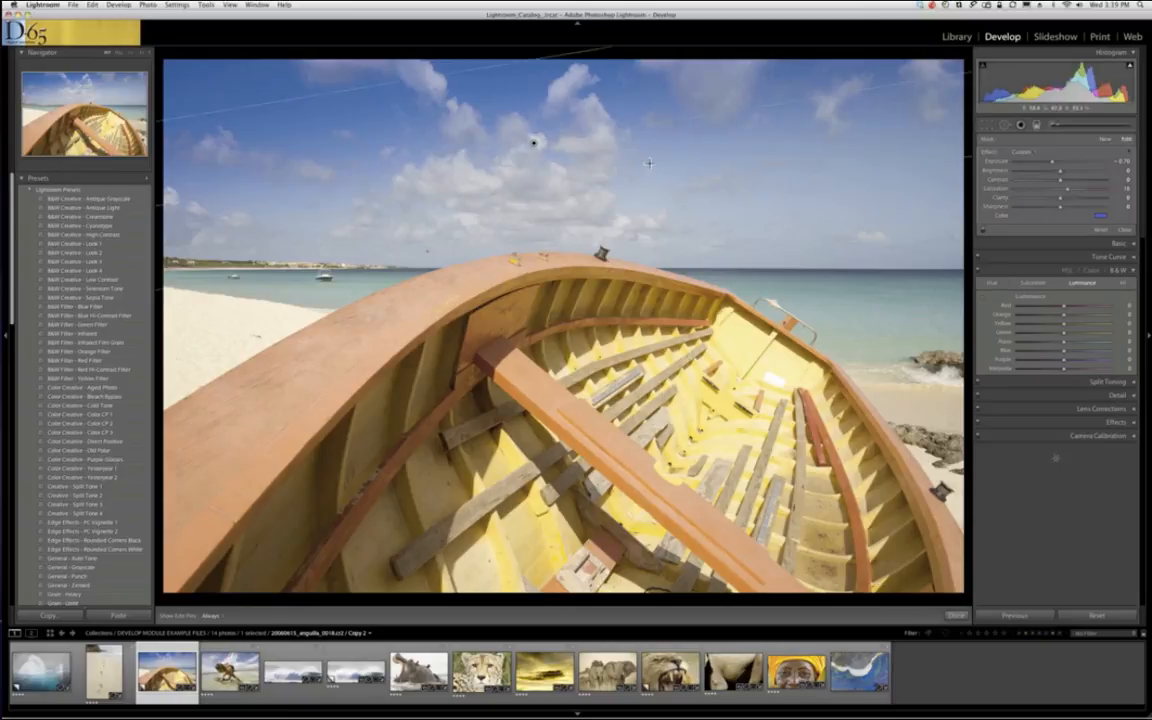
key("Delete")
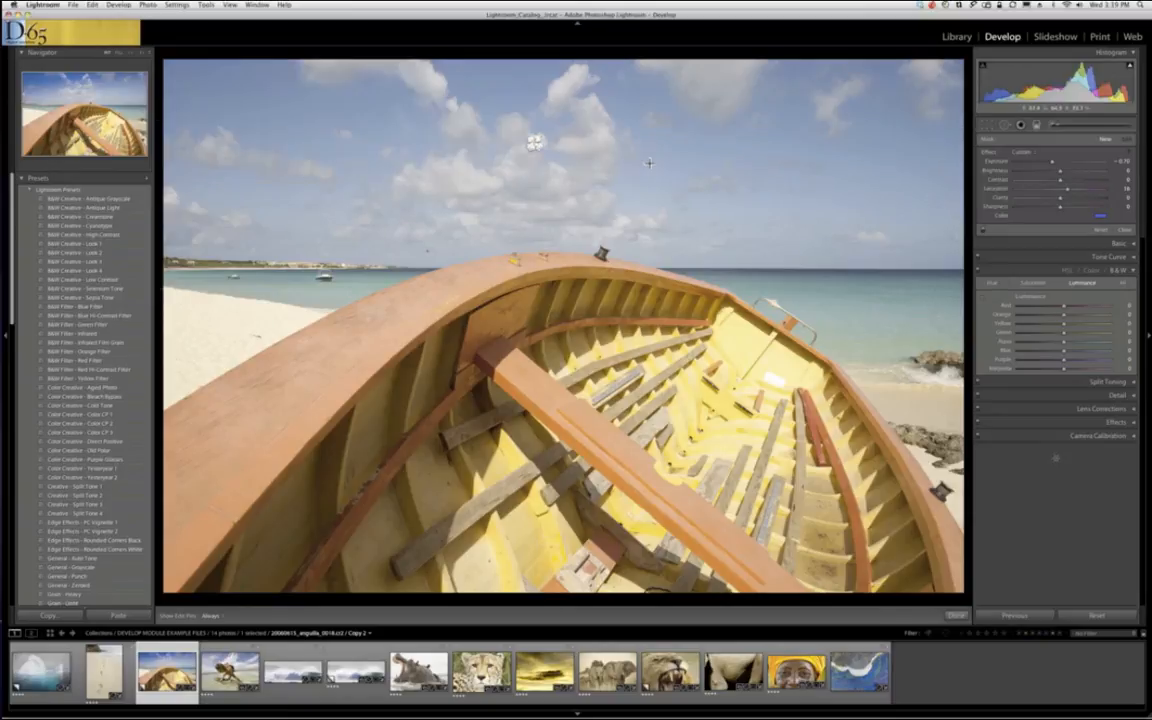
- Set the Adjustment Brush to about -1.65 exposure and size 15, and paint over the right half of the photo's sky
left_click(1067, 128)
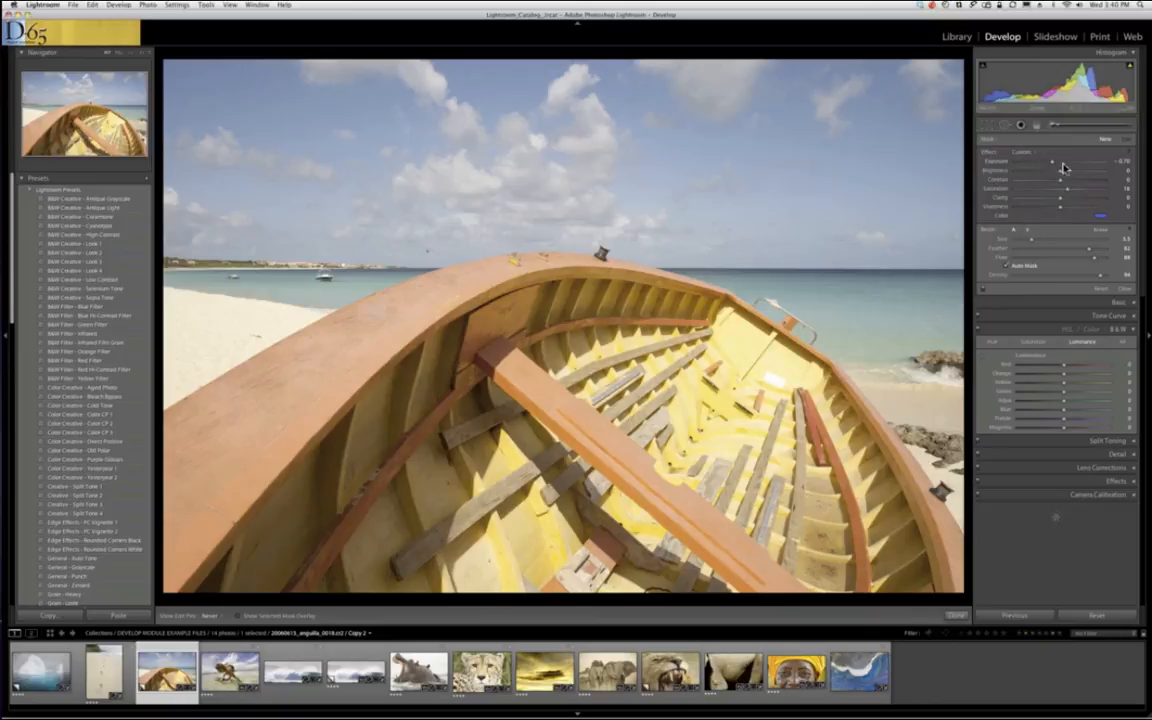
left_click_drag(1052, 167, 1043, 167)
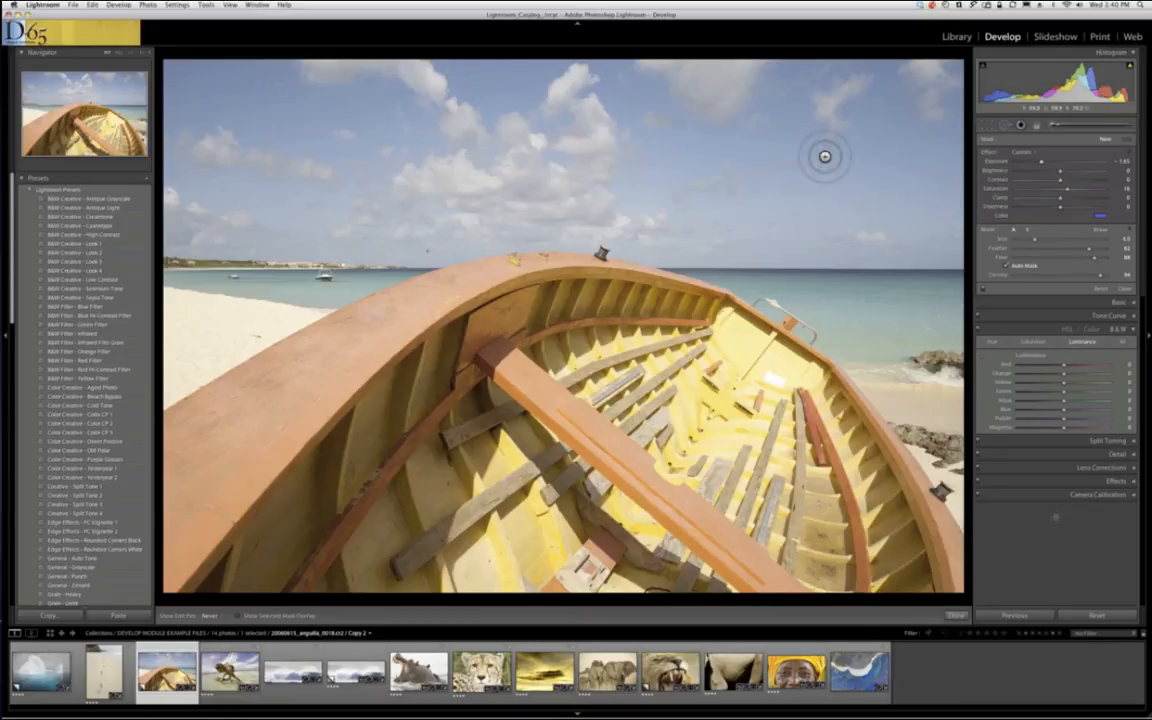
key("bracketright")
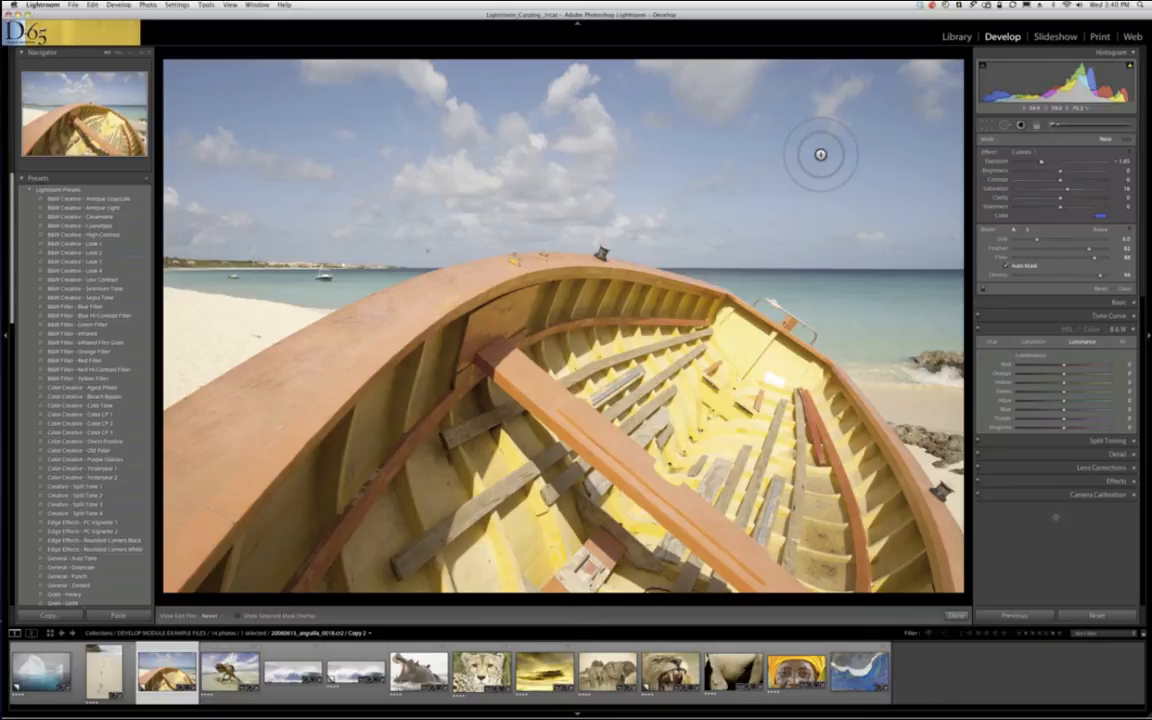
key("bracketright")
key("bracketright")
key("bracketright")
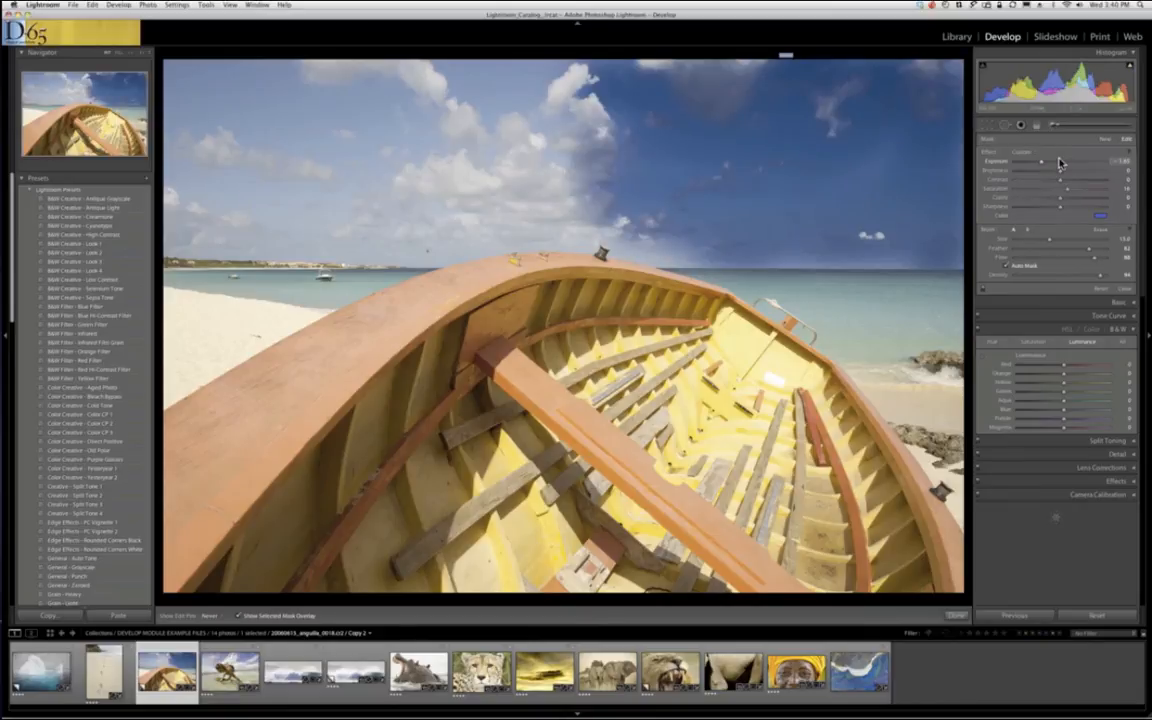
- Show the brush's mask overlay and erase the painted mask along the clouds and above the horizon
key("o")
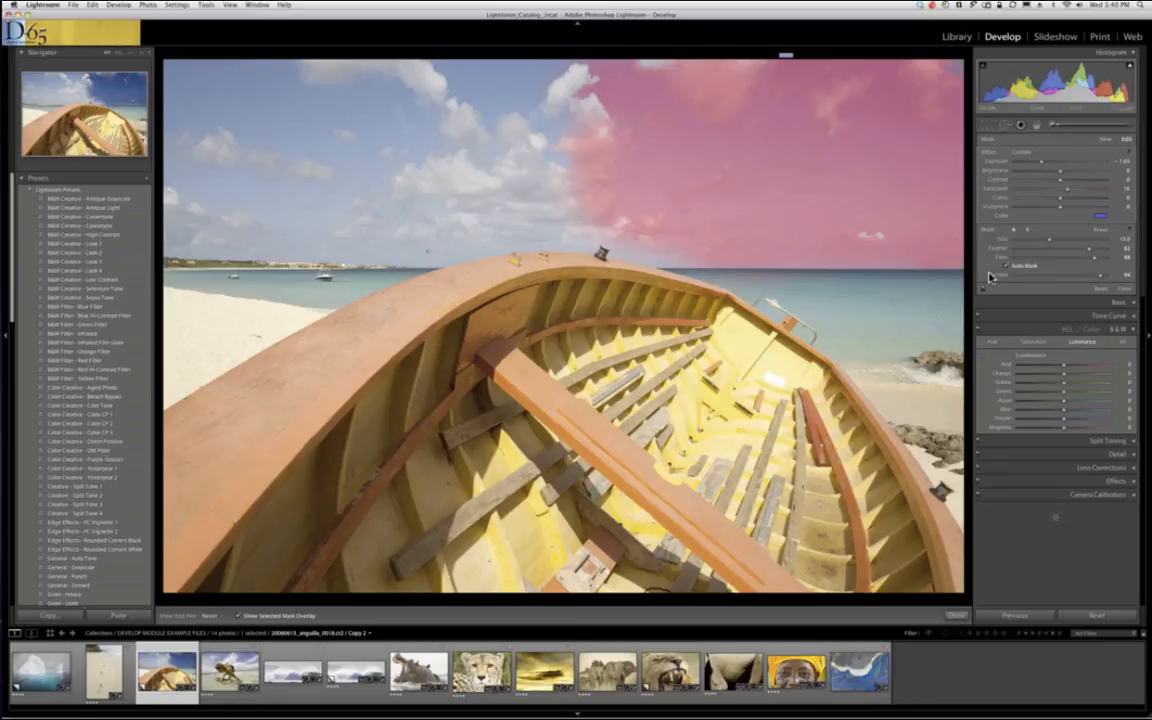
mouse_move(588, 90)
left_mouse_down("alt")
mouse_move(592, 163)
mouse_move(579, 117)
mouse_move(572, 148)
mouse_move(573, 75)
mouse_move(578, 83)
mouse_move(547, 79)
mouse_move(554, 169)
mouse_move(589, 249)
mouse_move(591, 174)
mouse_move(612, 230)
mouse_move(571, 203)
mouse_move(603, 247)
mouse_move(956, 268)
mouse_move(779, 262)
mouse_move(828, 257)
left_mouse_up("alt")
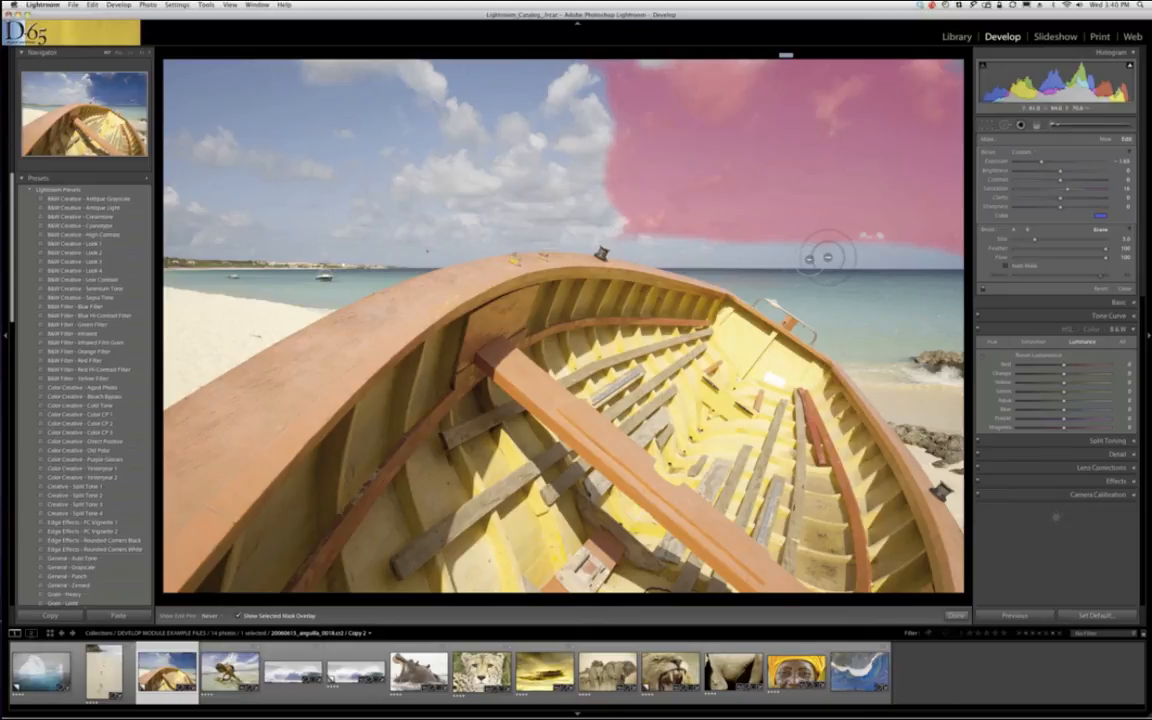
key("o")
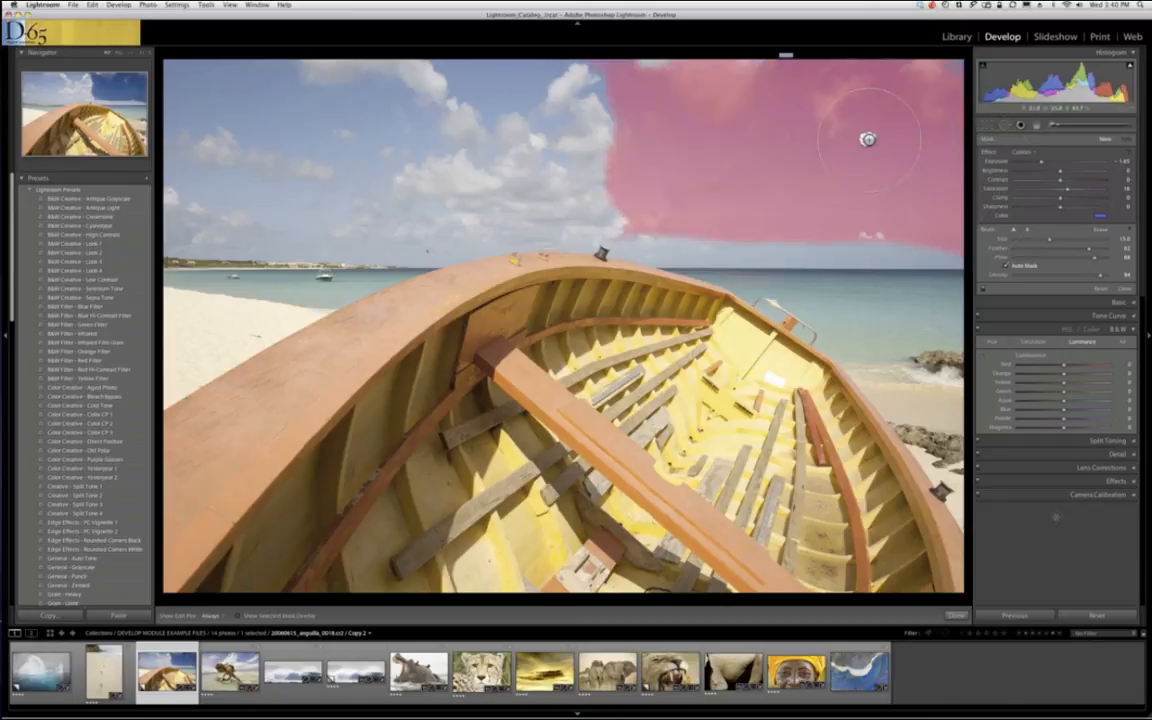
- Delete the brush adjustment from the sky and convert the boat photo to black and white
key("Delete")
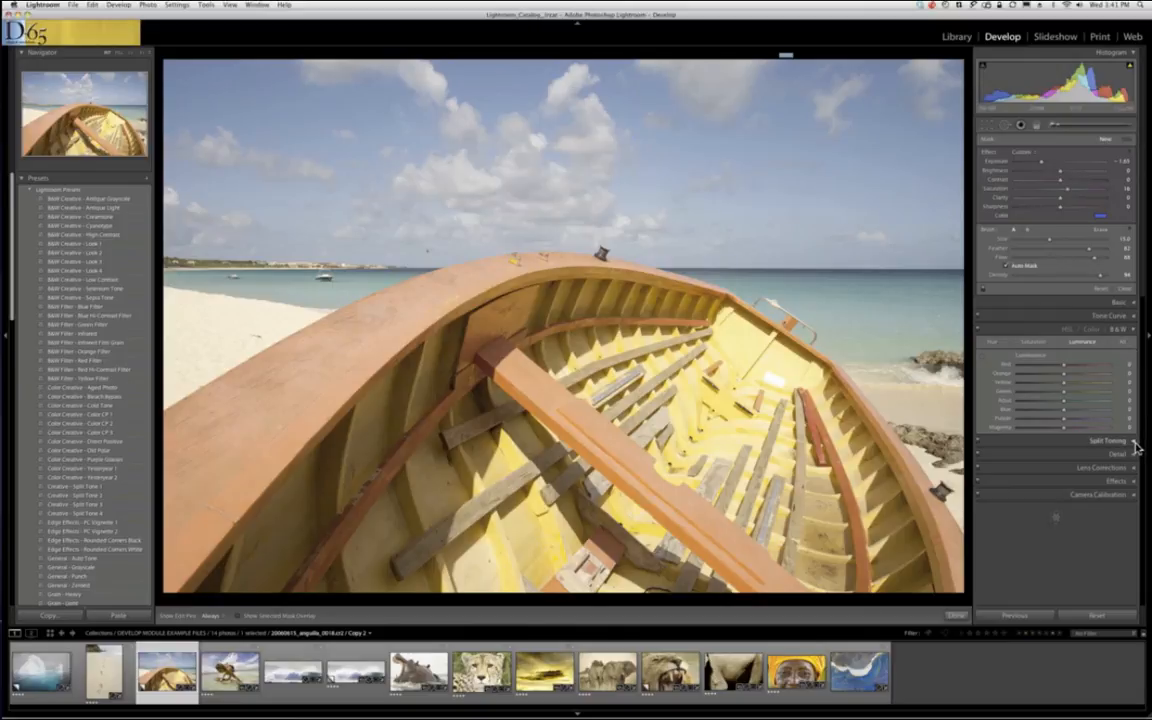
left_click(1115, 331)
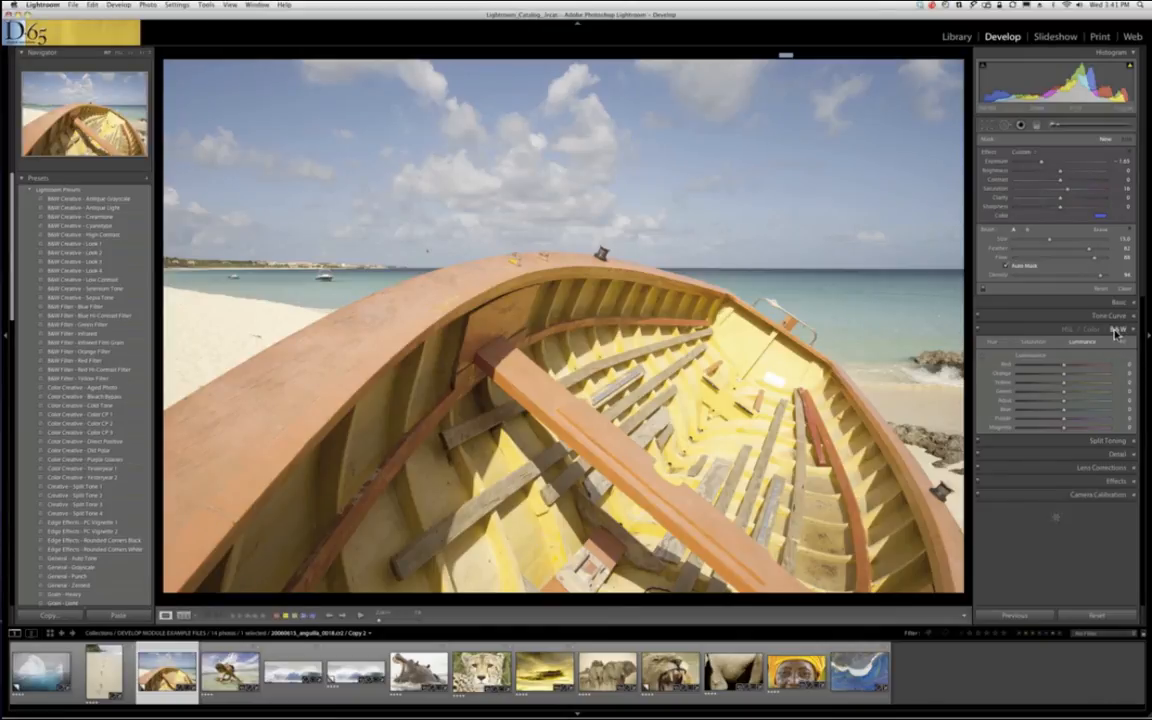
left_click(1115, 333)
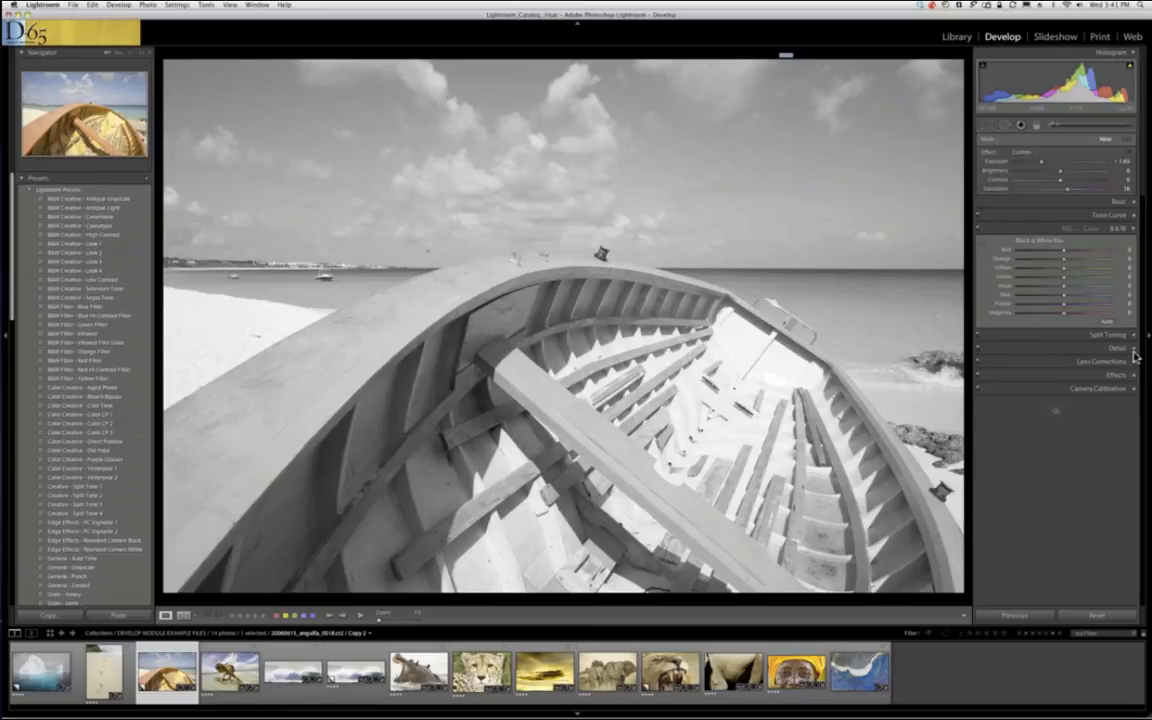
- Tint the highlights of the black-and-white boat photo with Split Toning, using hue 41 and saturation 50
left_click(1134, 274)
mouse_move(1017, 292)
left_mouse_down()
mouse_move(1112, 295)
mouse_move(996, 295)
mouse_move(1086, 298)
mouse_move(1001, 294)
mouse_move(1070, 305)
left_mouse_up()
left_click_drag(1069, 300, 1015, 299)
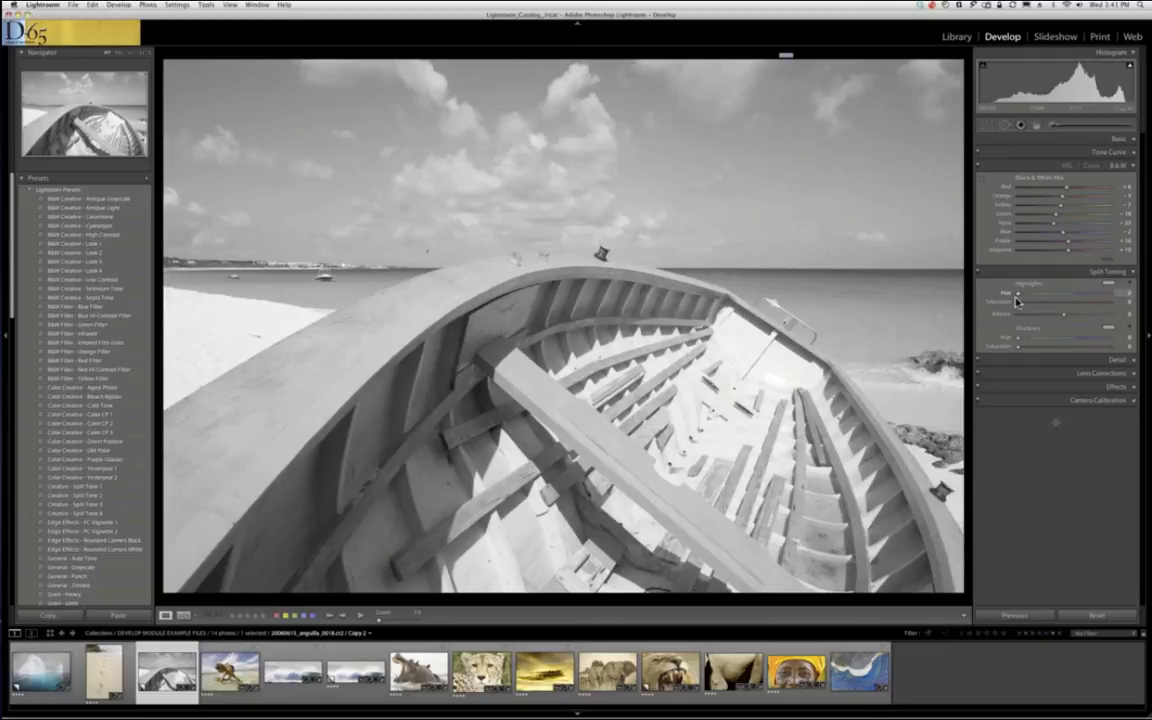
left_click(1016, 298, "alt")
mouse_move(1016, 298)
left_mouse_down()
mouse_move(1032, 302)
mouse_move(1021, 307)
left_mouse_up()
left_click_drag(1025, 307, 1062, 305)
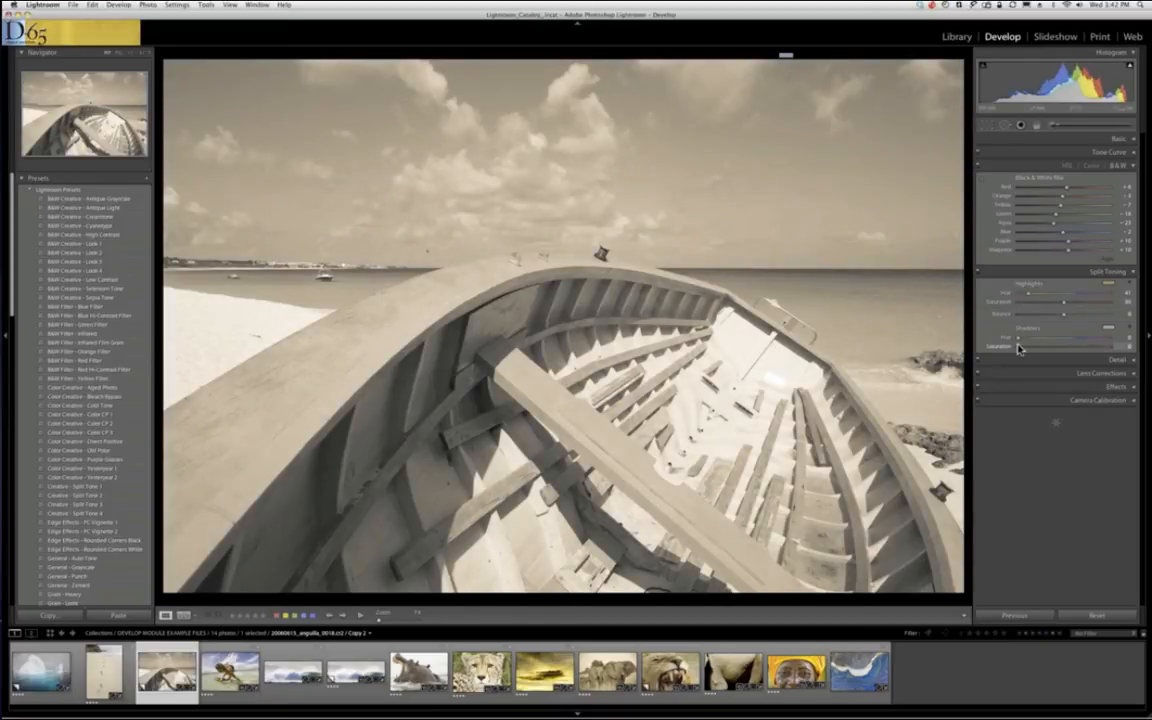
- Tint the boat photo's shadows blue, with a Split Toning hue of about 233 and saturation 41
key("alt")
left_click(1019, 341, "alt")
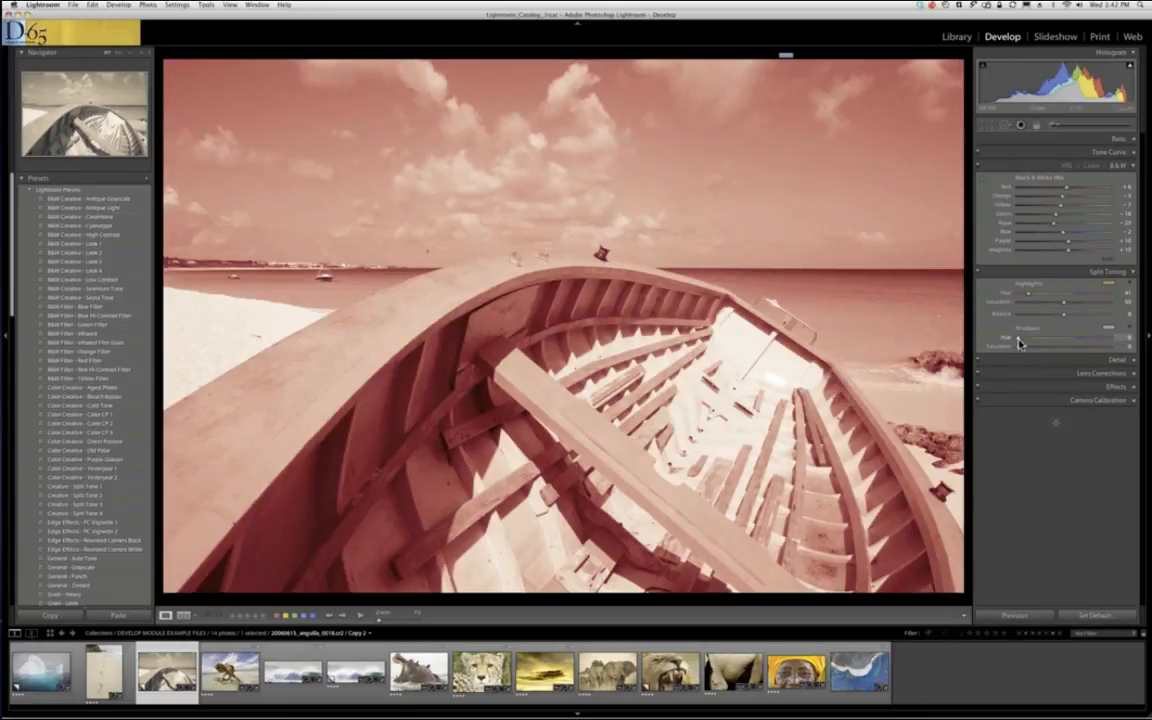
mouse_move(1019, 341)
left_mouse_down()
mouse_move(1078, 340)
mouse_move(1041, 348)
left_mouse_up()
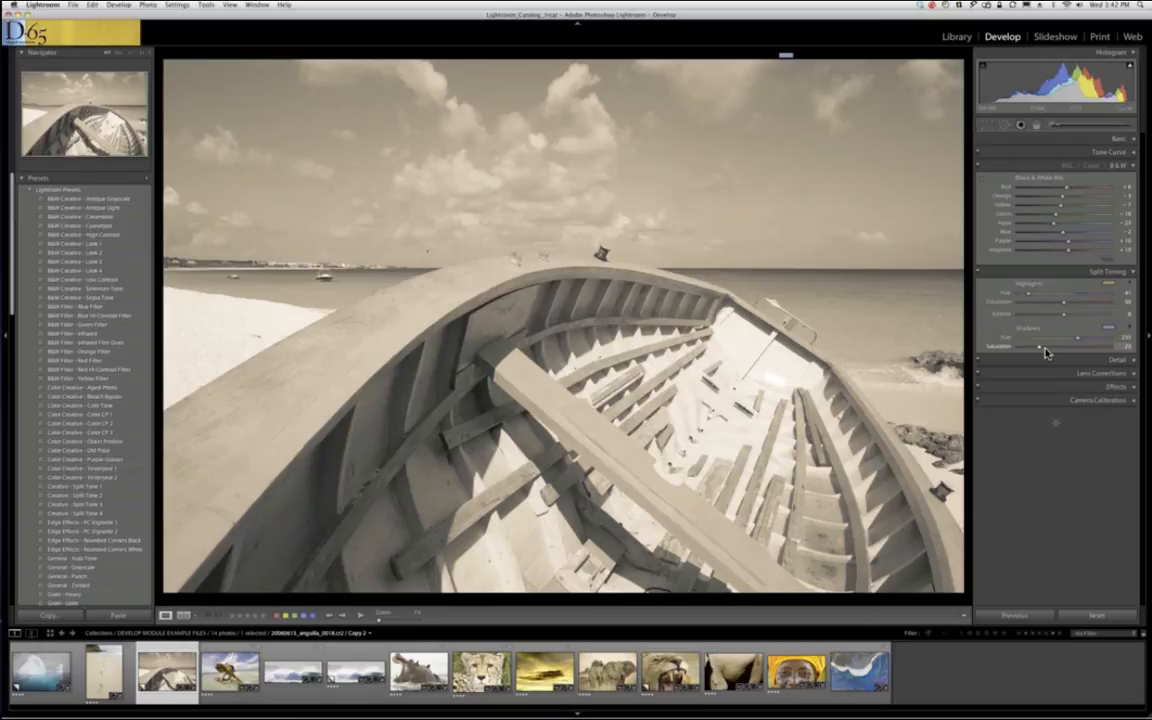
left_click_drag(1046, 352, 1009, 317)
- Shift the Split Toning balance toward the highlights, to about +43, and collapse the Split Toning settings
double_click(1010, 317)
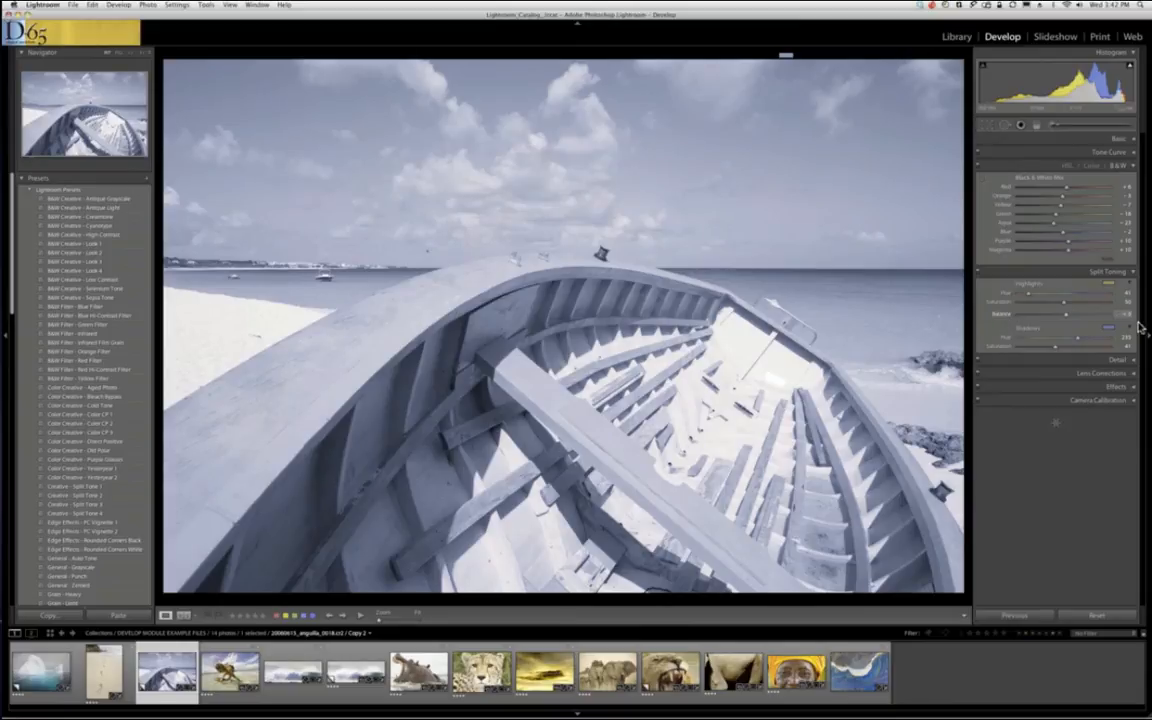
left_click_drag(1138, 323, 1146, 323)
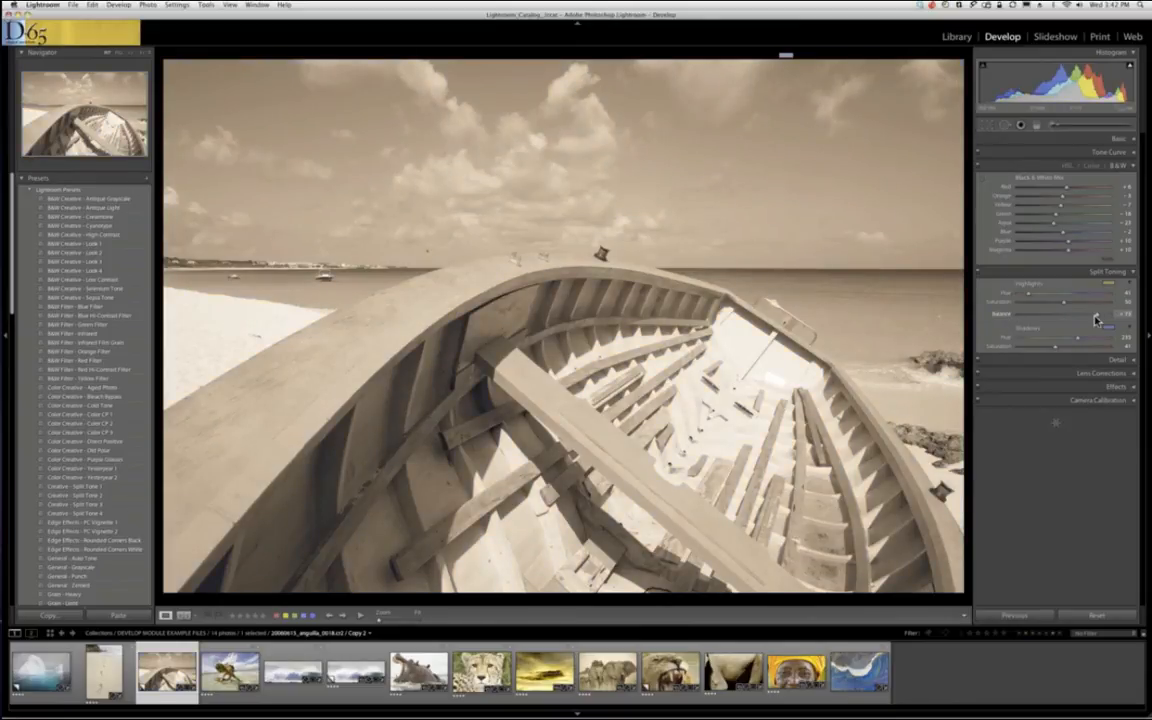
left_click_drag(1096, 319, 1075, 319)
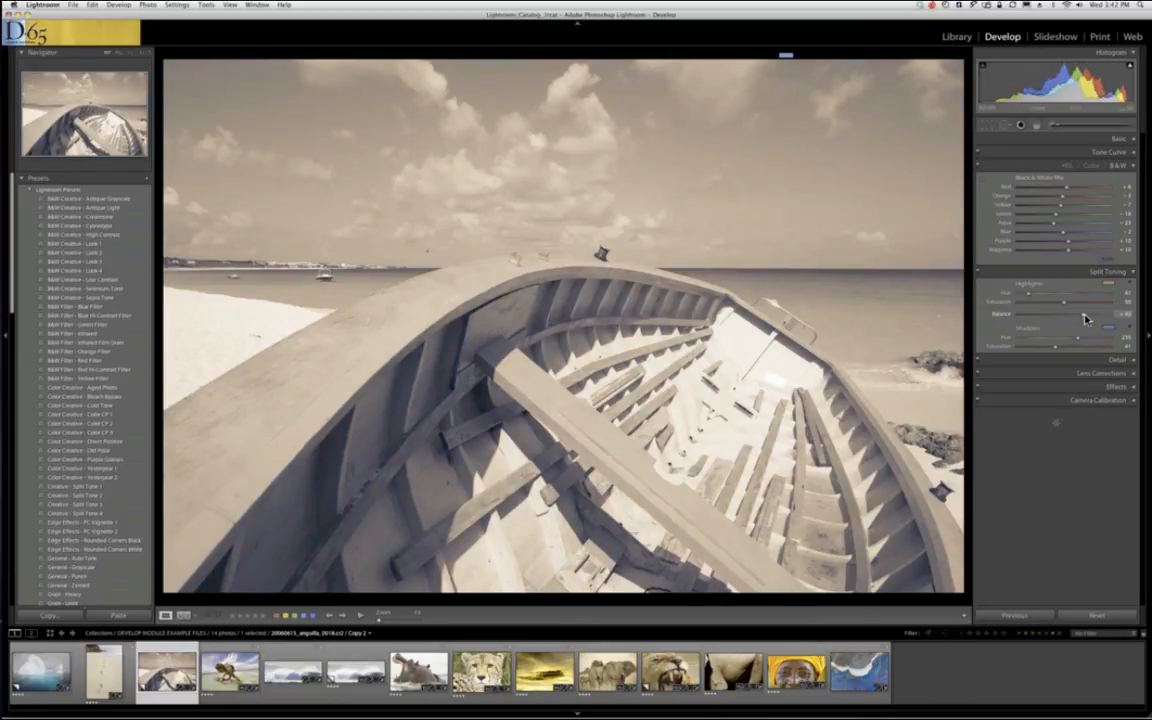
left_click(1134, 272)
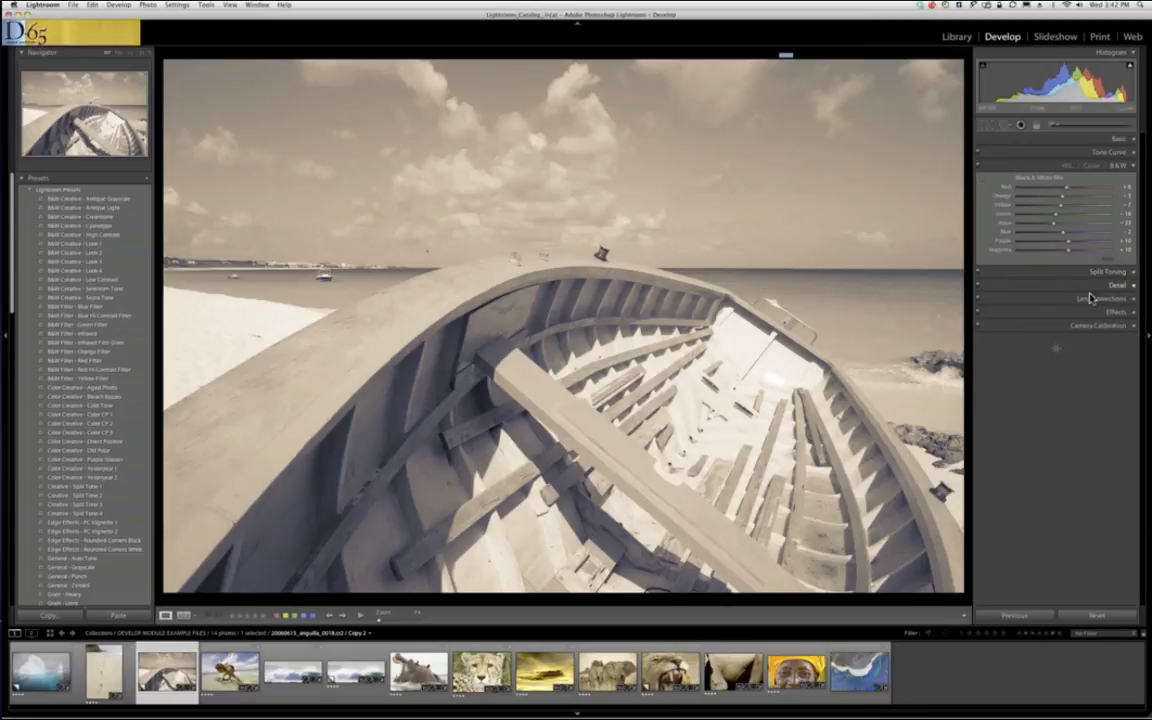
- On the hippo photo, preview the sharpening Amount in grayscale at 1:1 and set it to 37
left_click(416, 678)
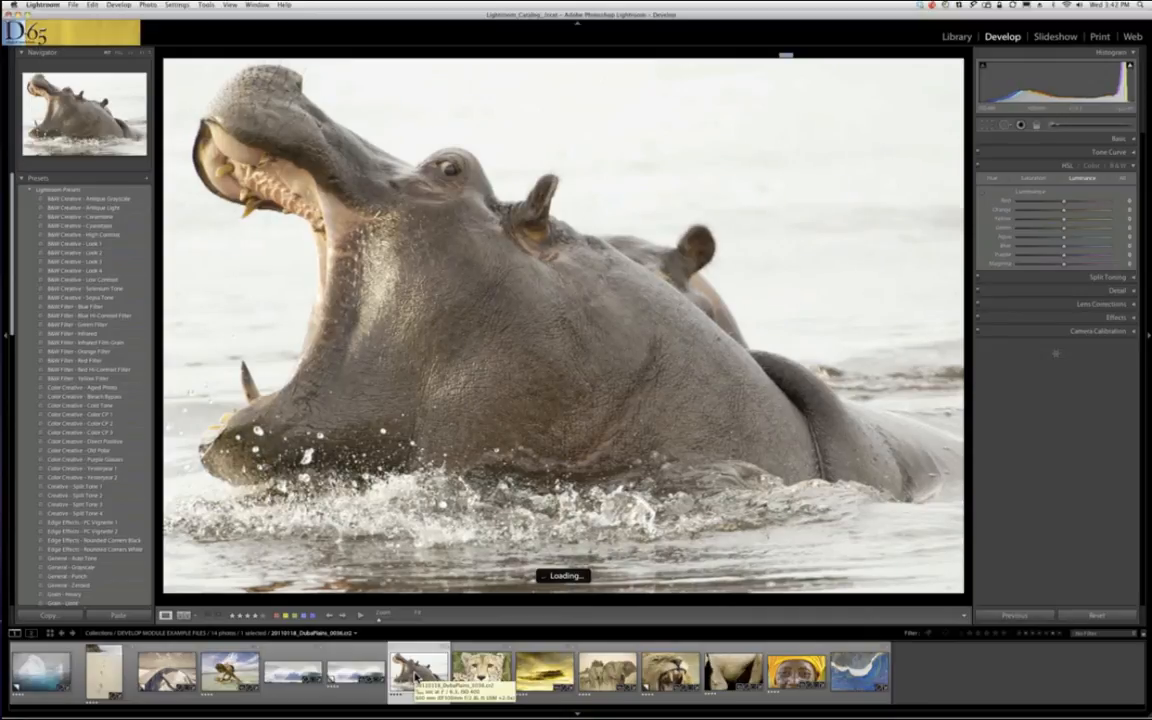
left_click(1133, 291)
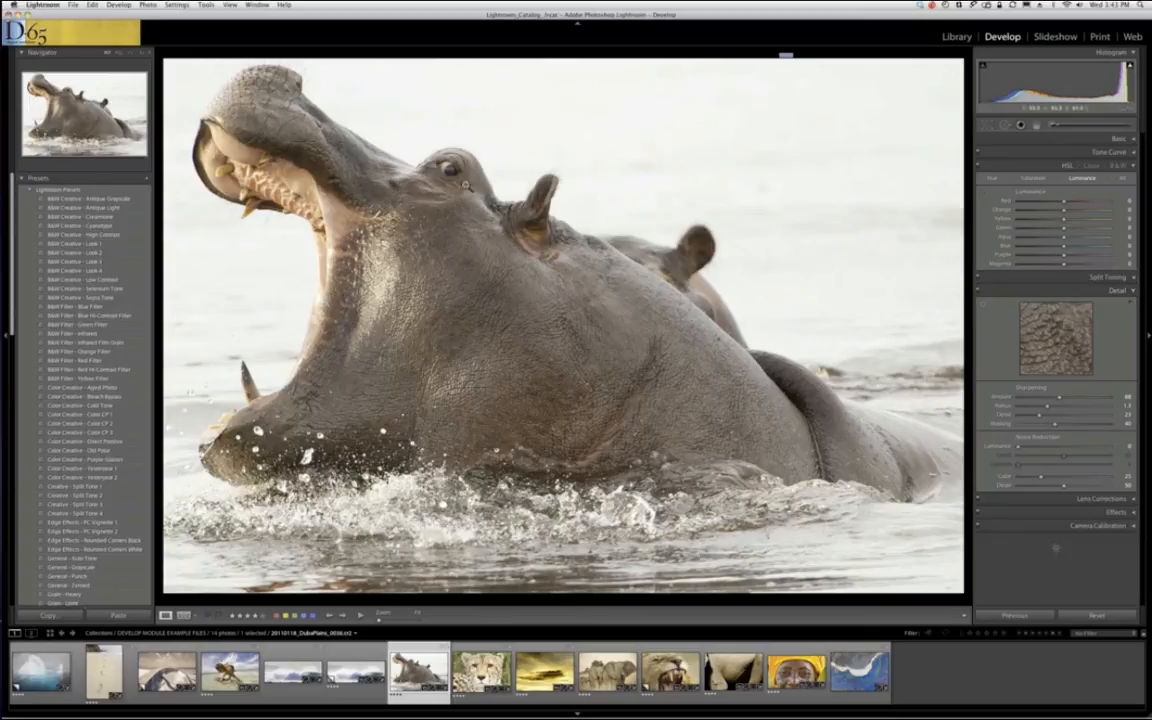
left_click(131, 56)
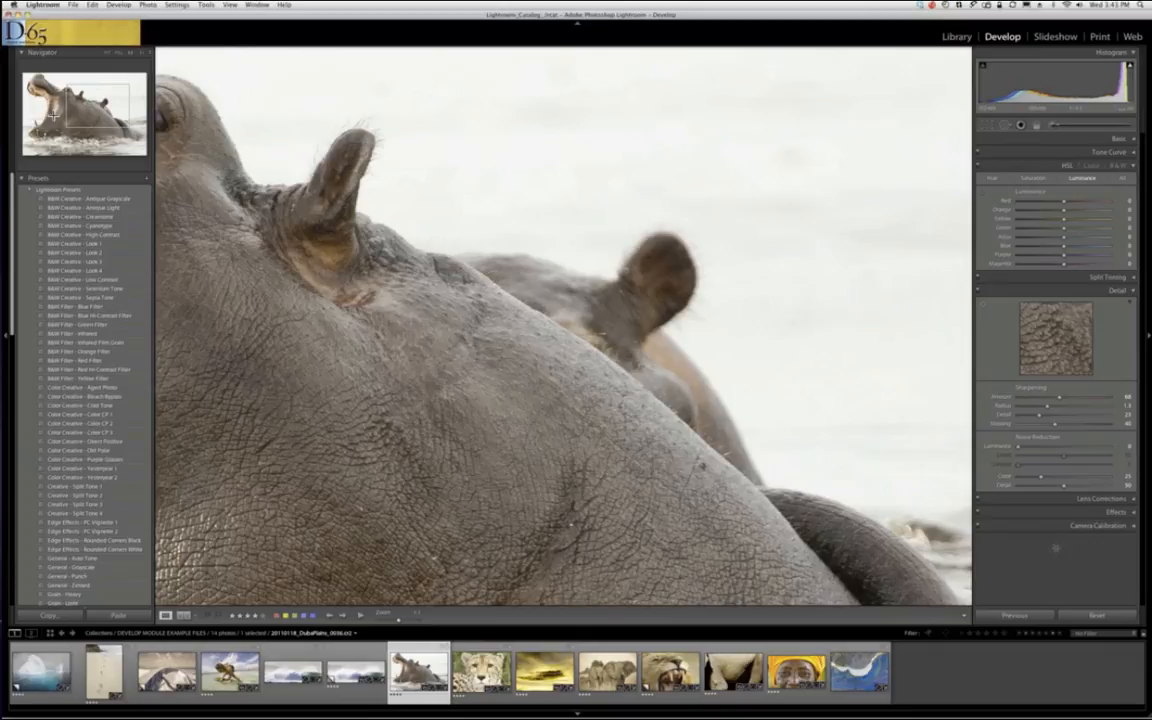
left_click(50, 110)
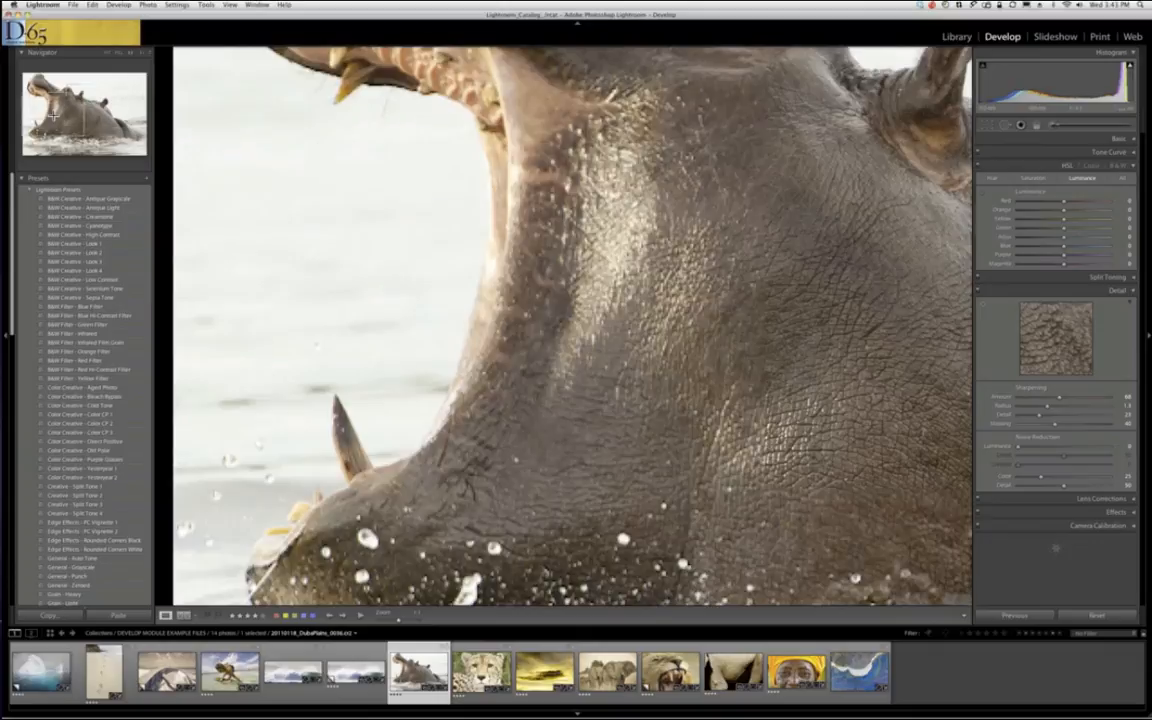
left_click(68, 103)
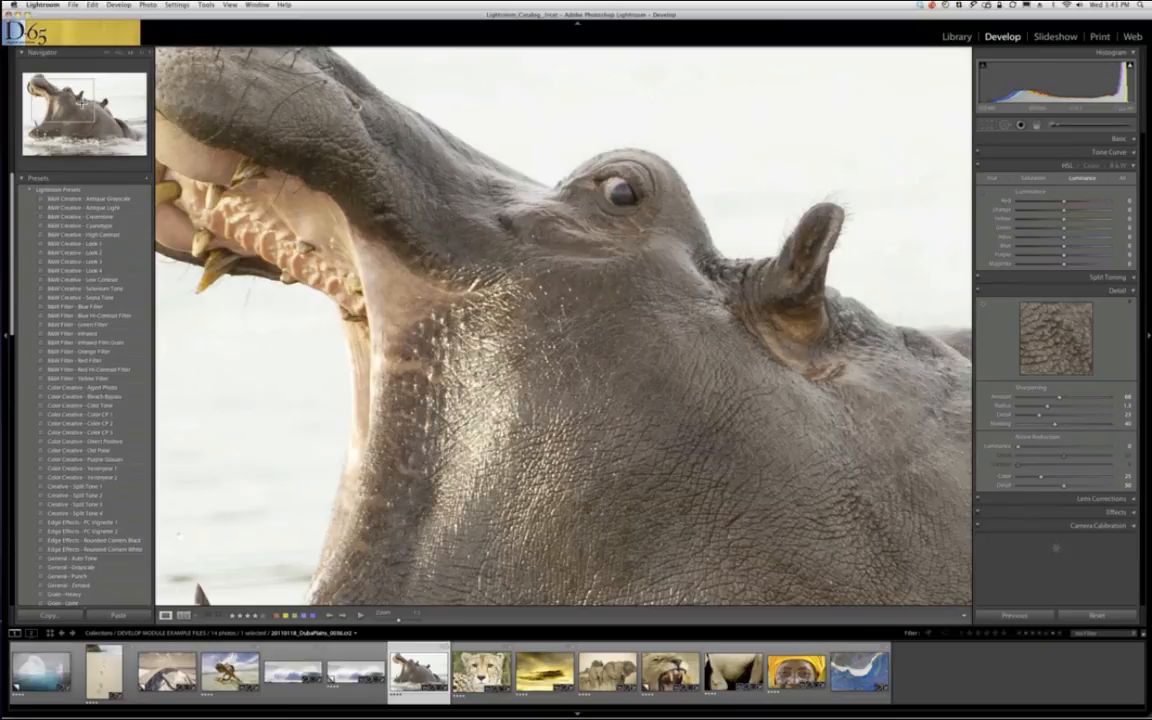
left_click(82, 104)
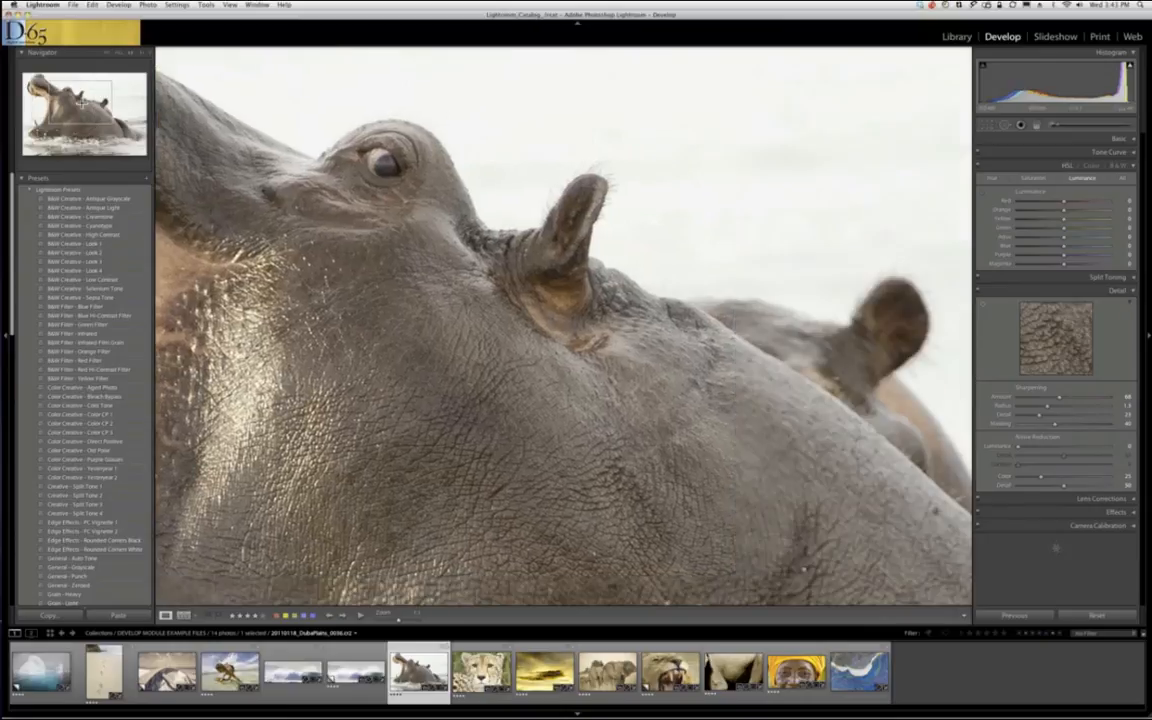
left_click(1042, 402, "alt")
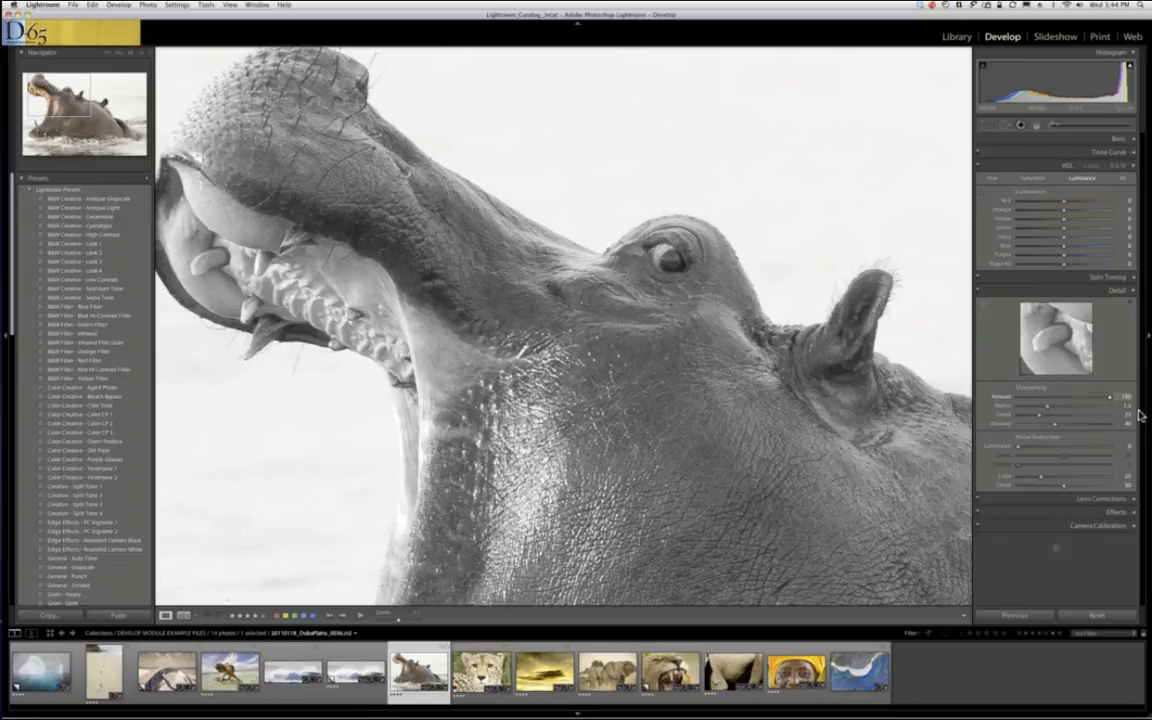
left_click(1022, 398)
left_click_drag(1022, 400, 1040, 404)
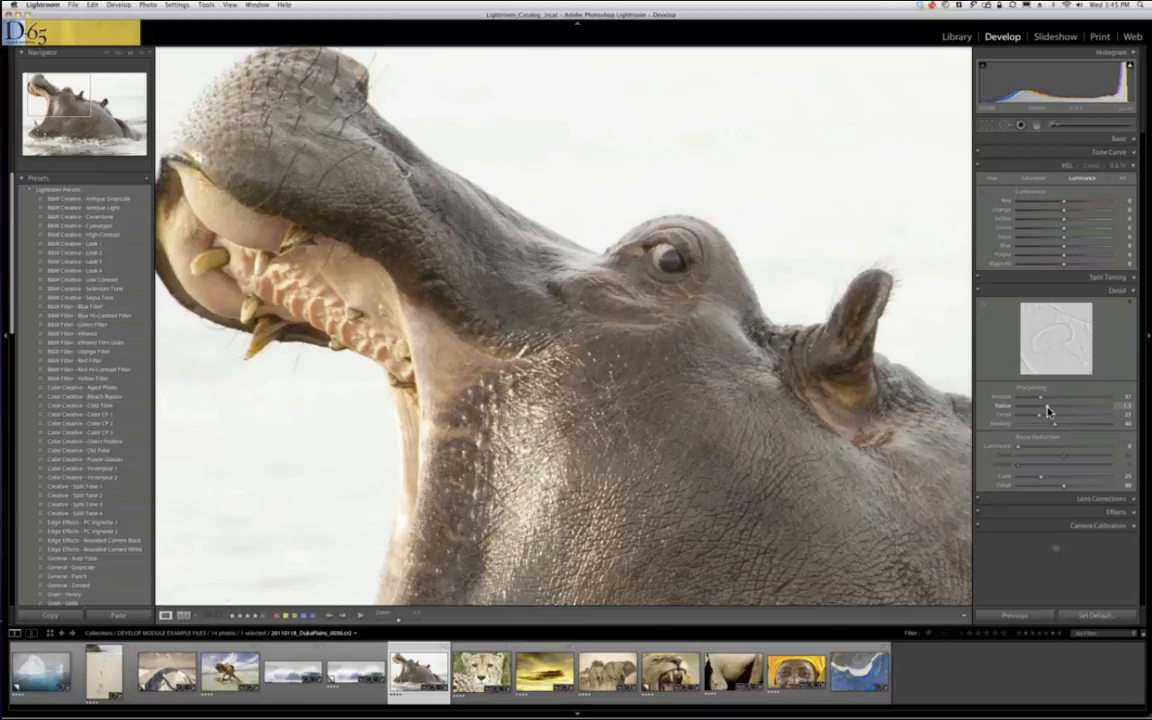
- Preview the hippo photo's sharpening Radius and Detail effects in gray, setting Radius to 0.9 and Detail to 27
left_click(1047, 410, "alt")
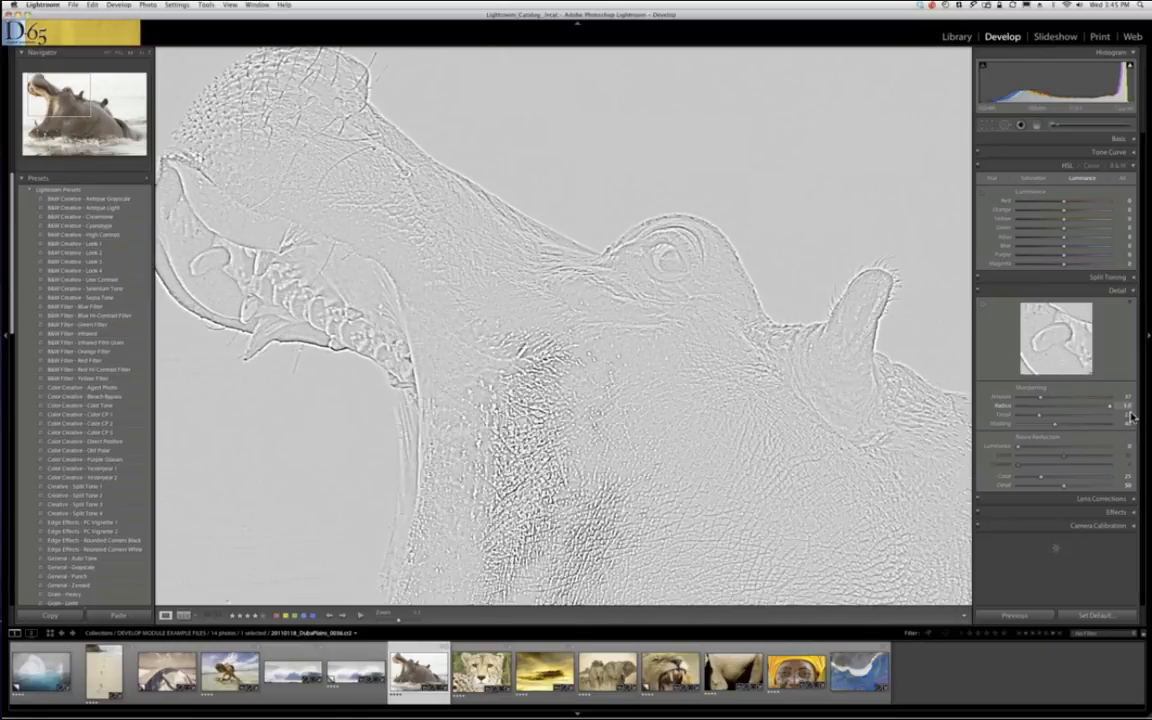
left_click_drag(1133, 416, 1048, 425)
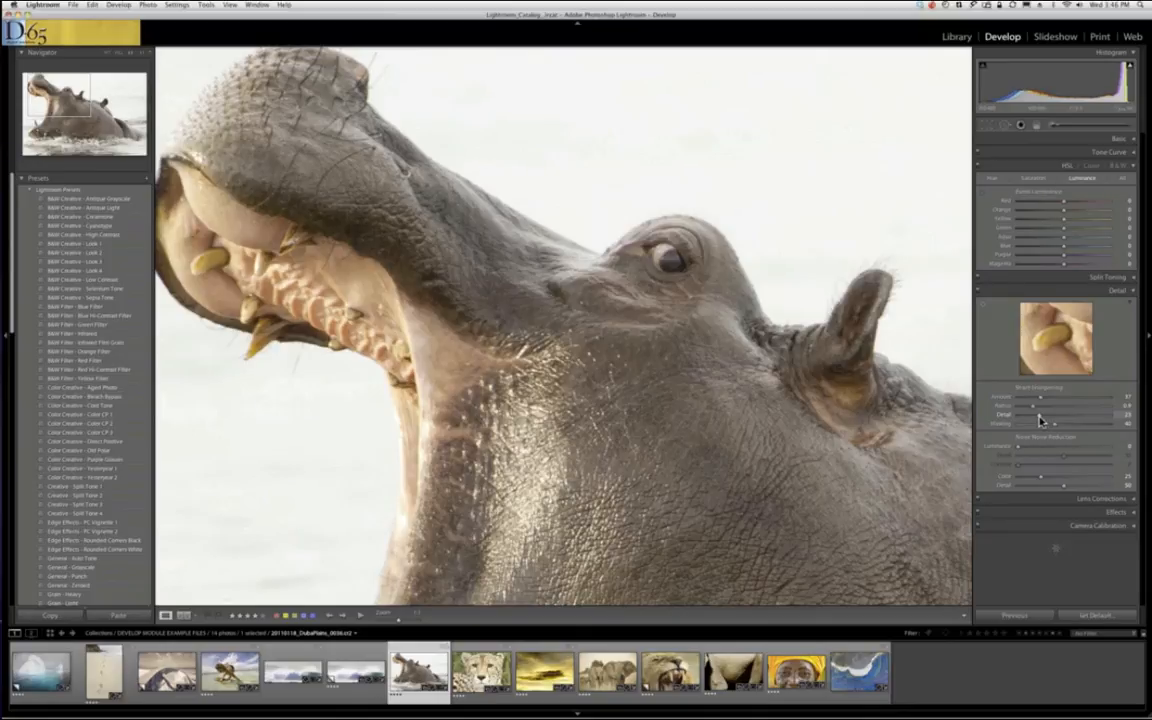
left_click(1040, 420, "alt")
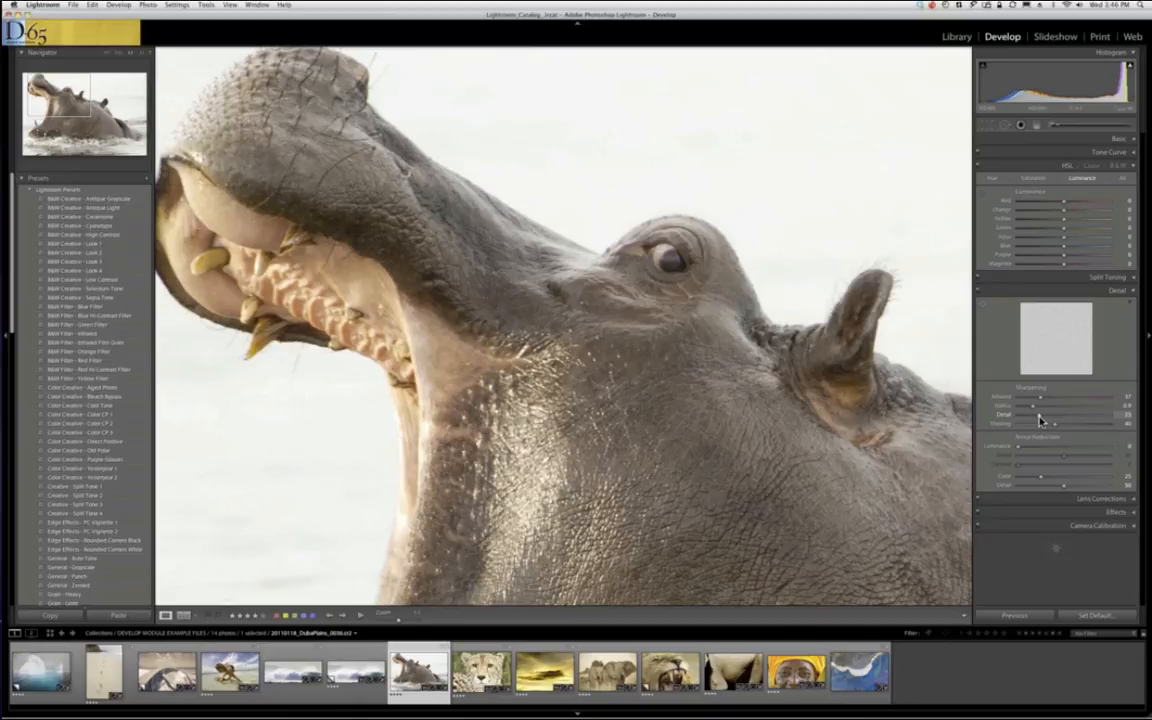
left_click(1040, 420, "alt")
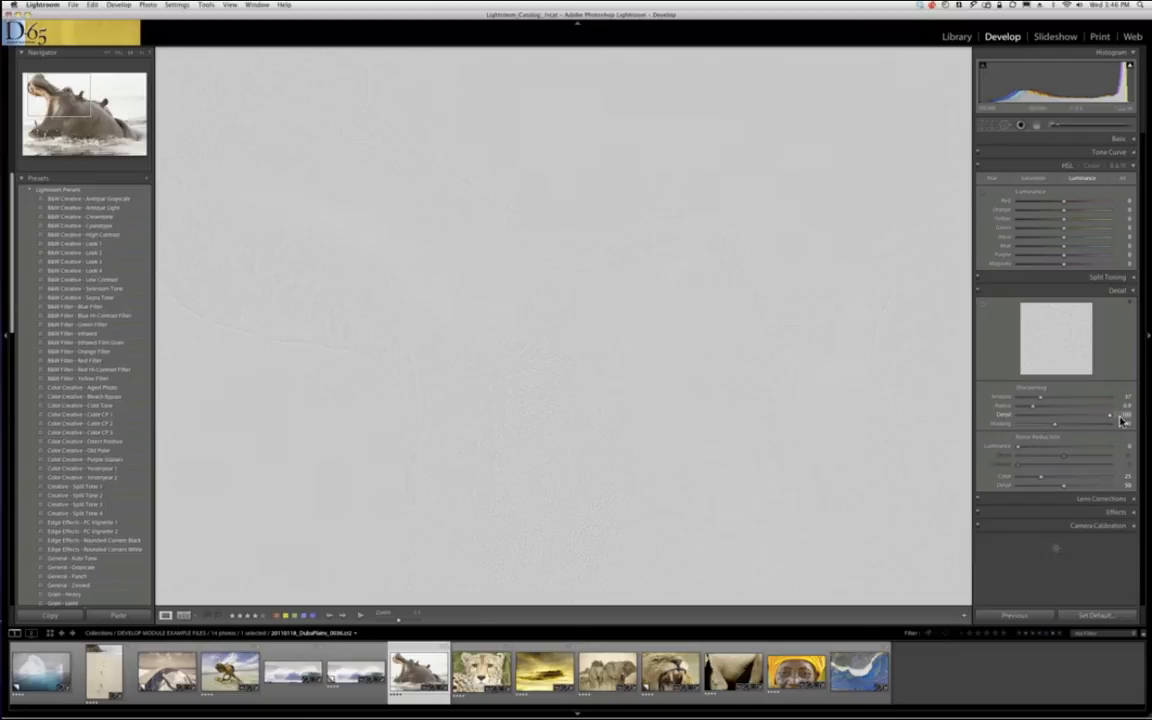
left_click_drag(1121, 420, 1045, 420)
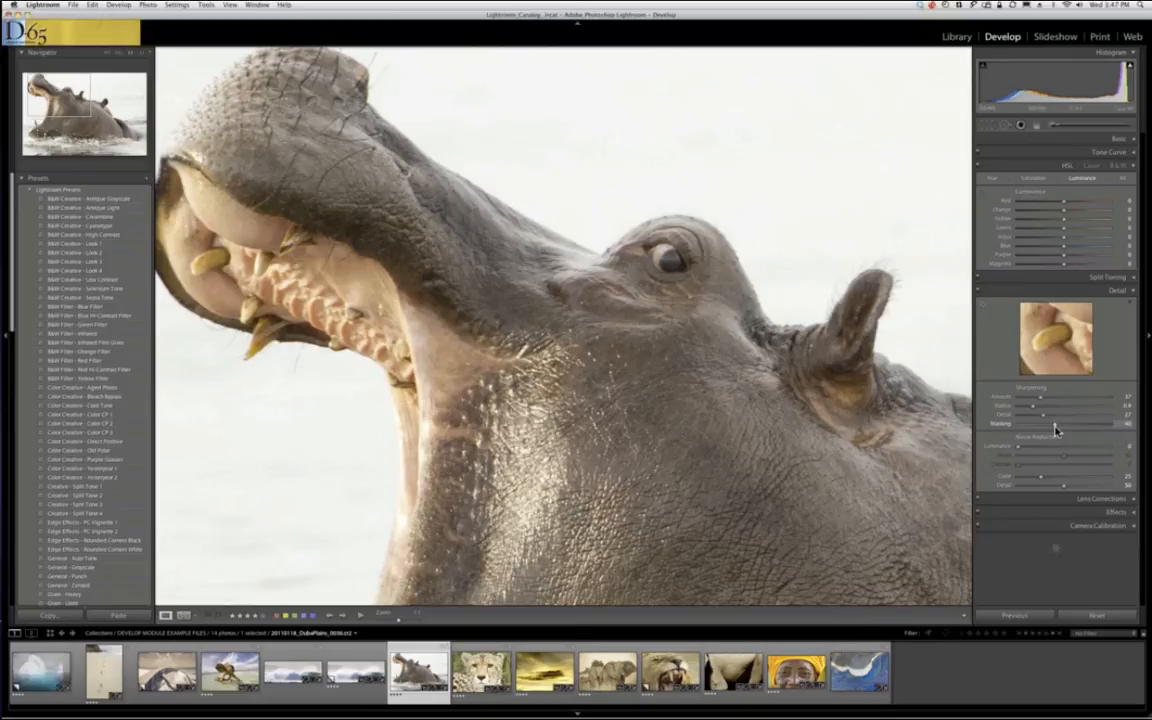
- Preview the sharpening mask on the hippo at several strengths and set Masking to about 44
key("alt")
left_click(1055, 430, "alt")
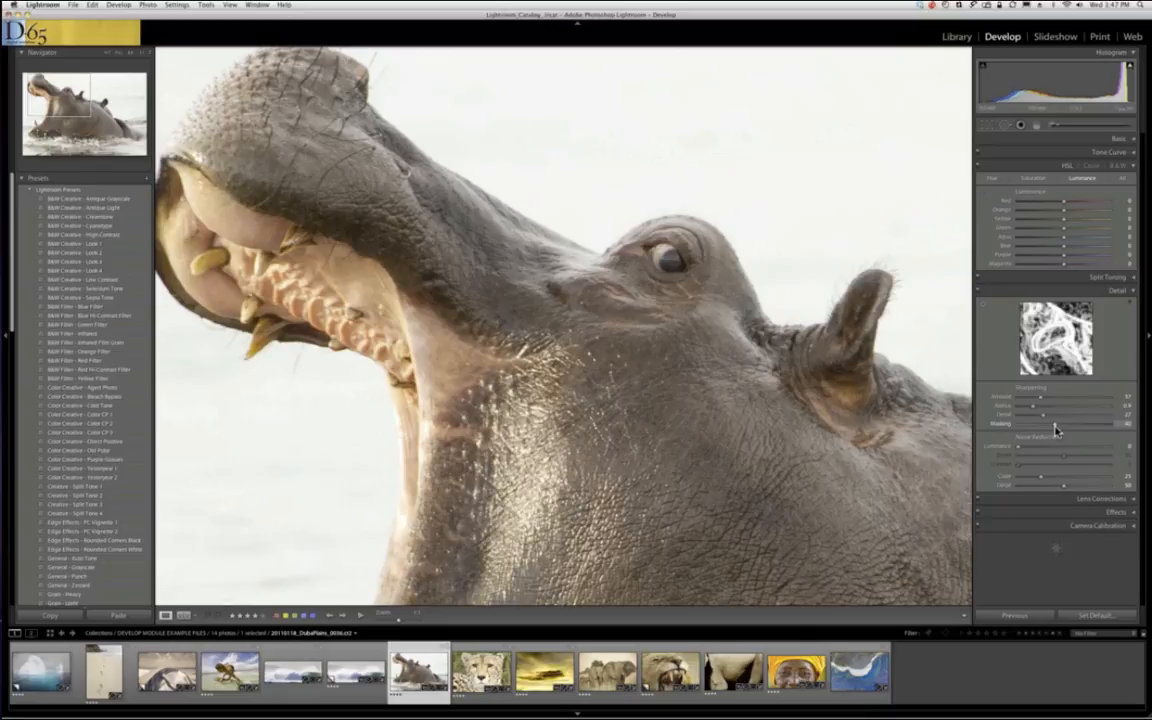
left_click(1055, 428, "alt")
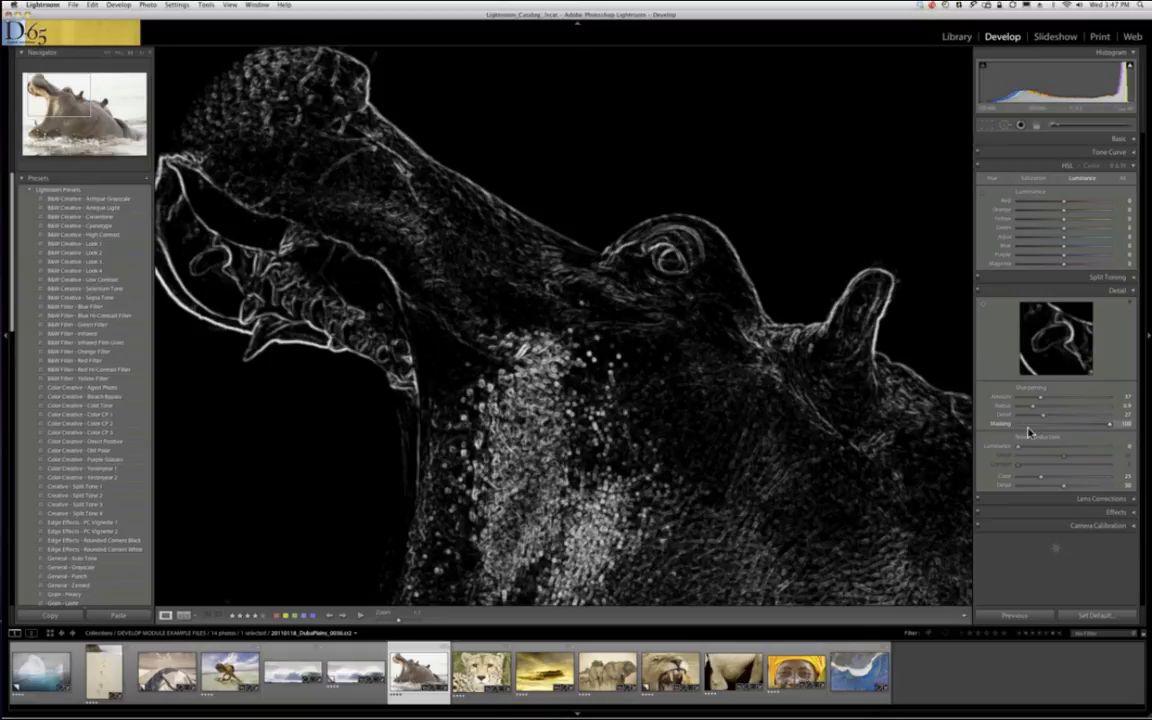
left_click_drag(1028, 432, 1029, 430)
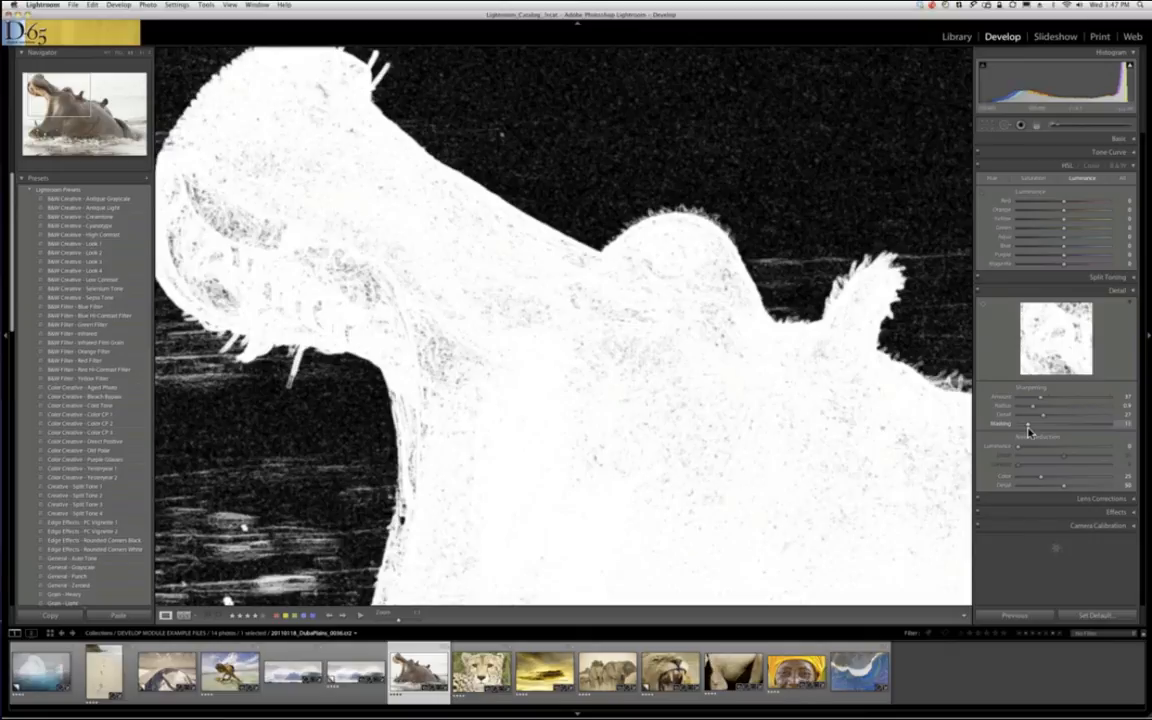
left_click_drag(1040, 430, 1038, 430)
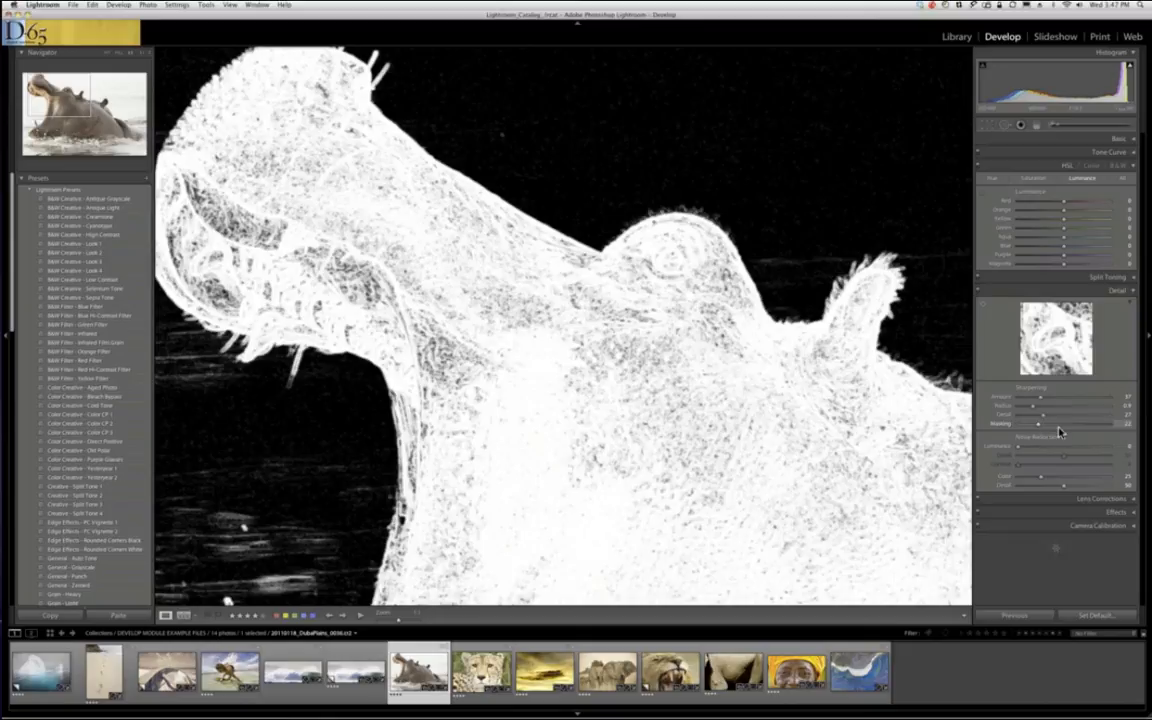
left_click_drag(1060, 432, 1060, 431)
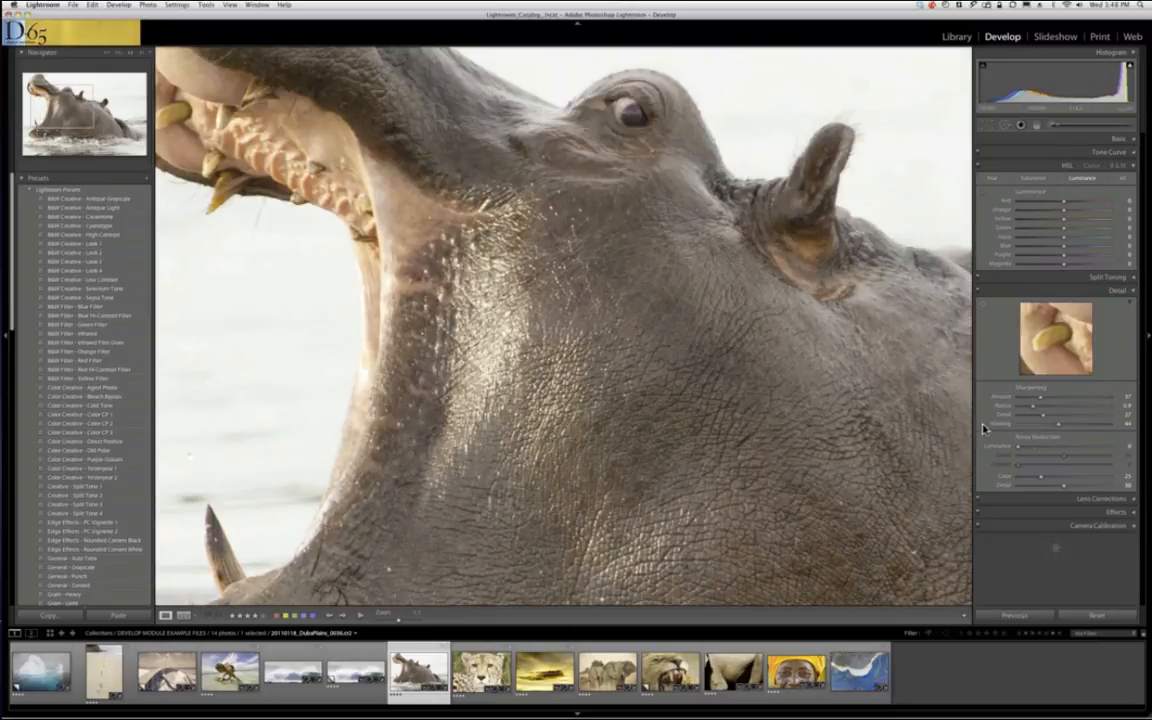
- Pick the close-up of elephant skin from the Library grid and open it in Develop at 1:1
left_click(952, 38)
key("g")
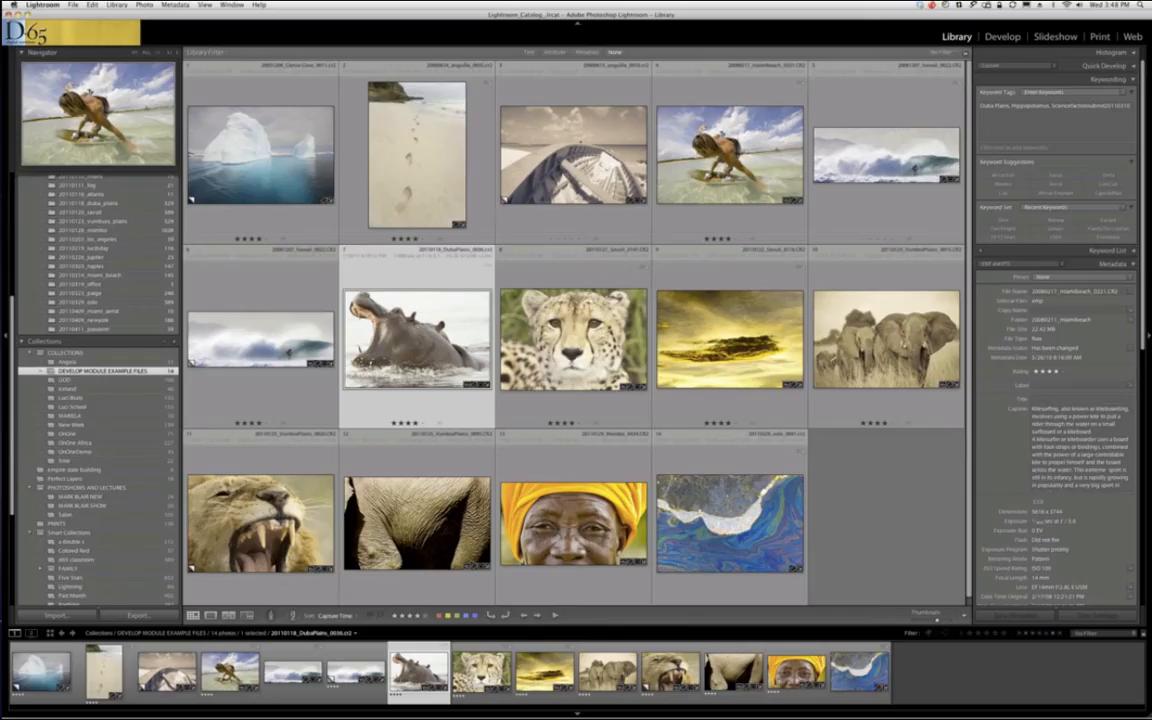
left_click(445, 515)
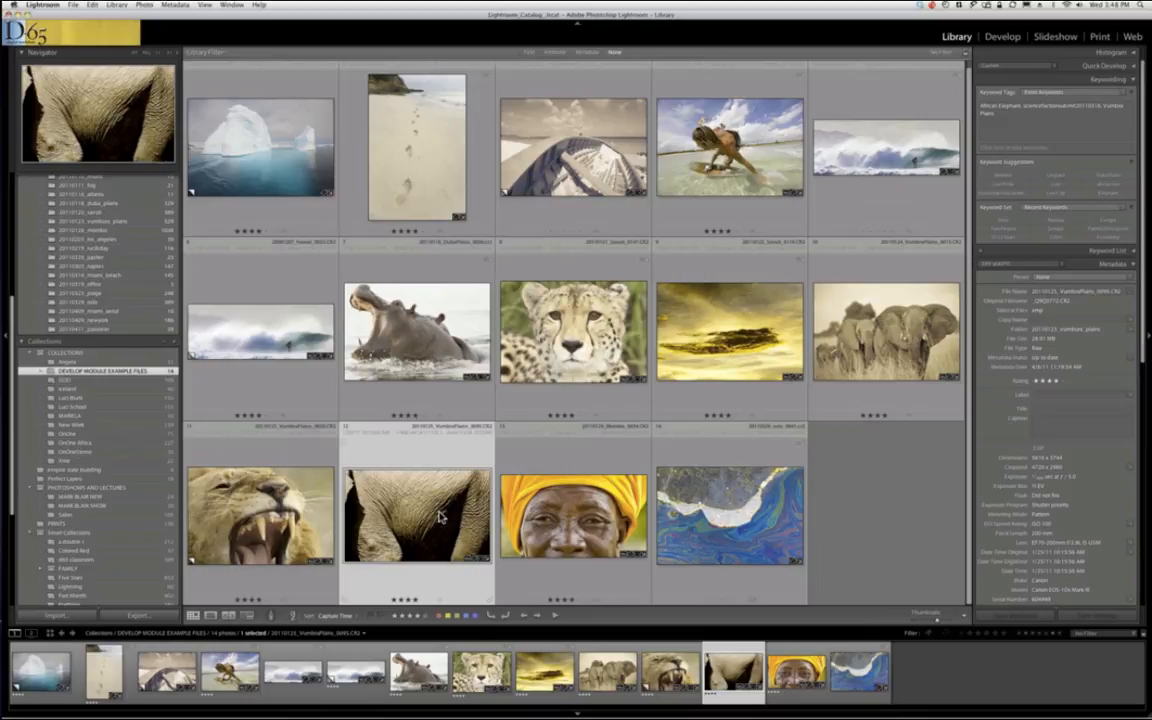
key("z")
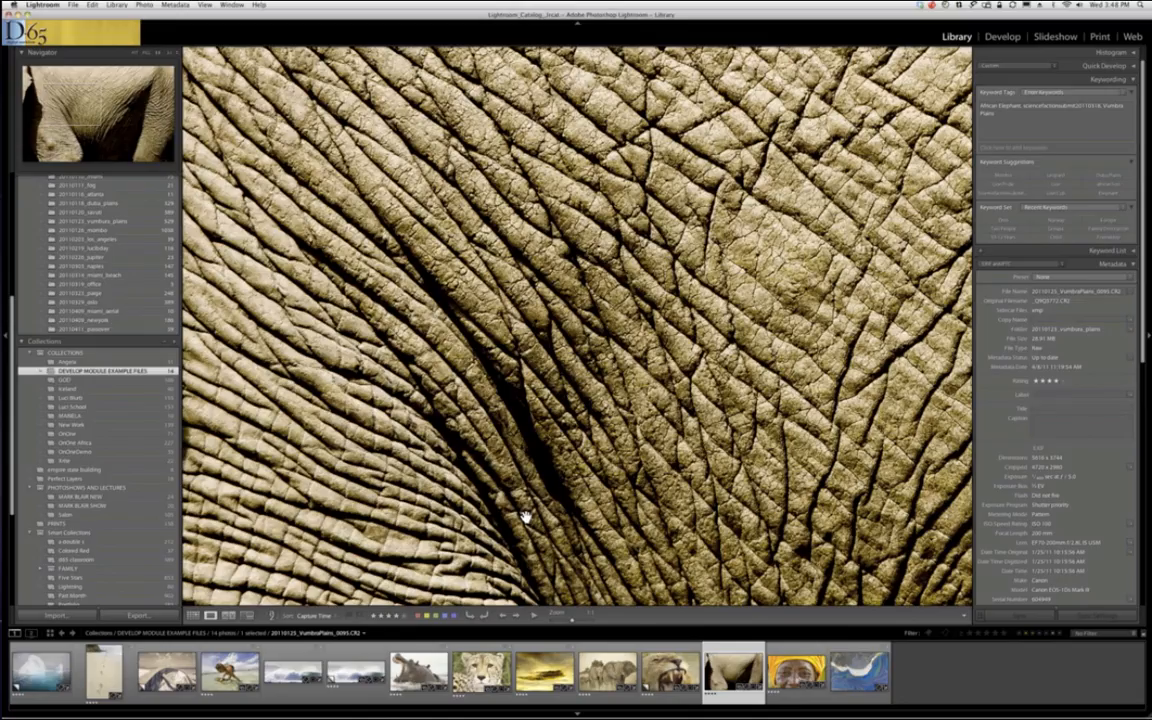
key("d")
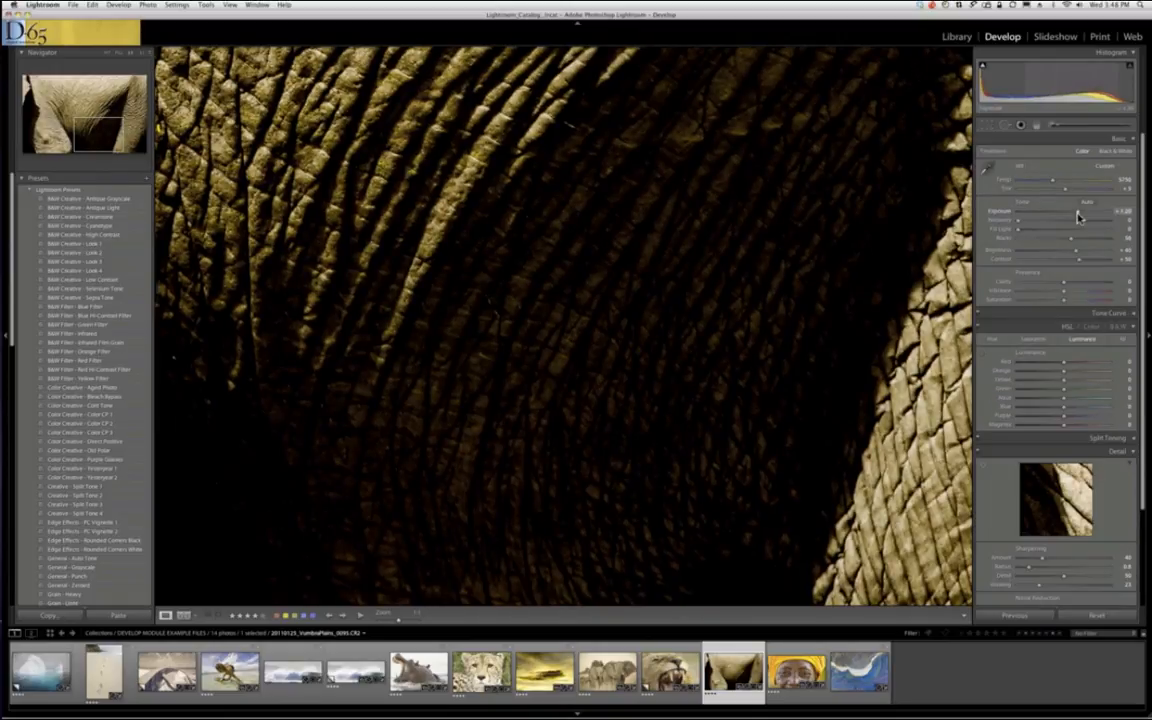
- Try exposures of about +3.05 and about +0.70 on the elephant photo, and undo the exposure change
left_click_drag(1078, 216, 1100, 216)
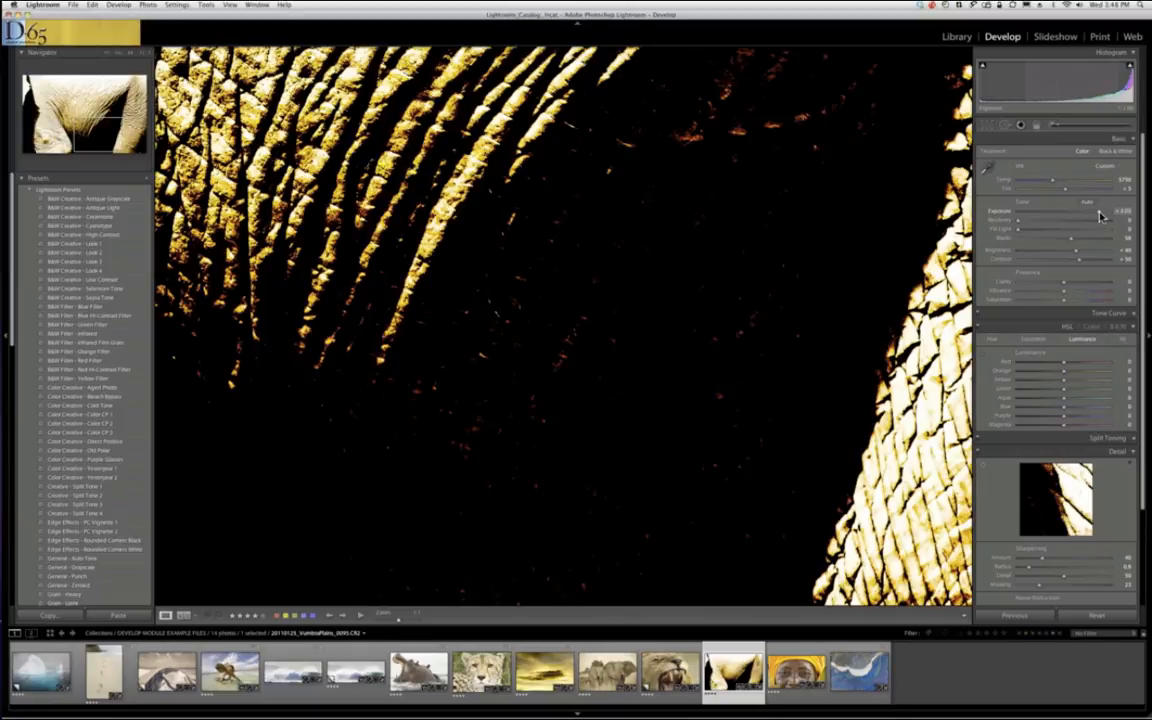
scroll(1020, 543, "down", 3)
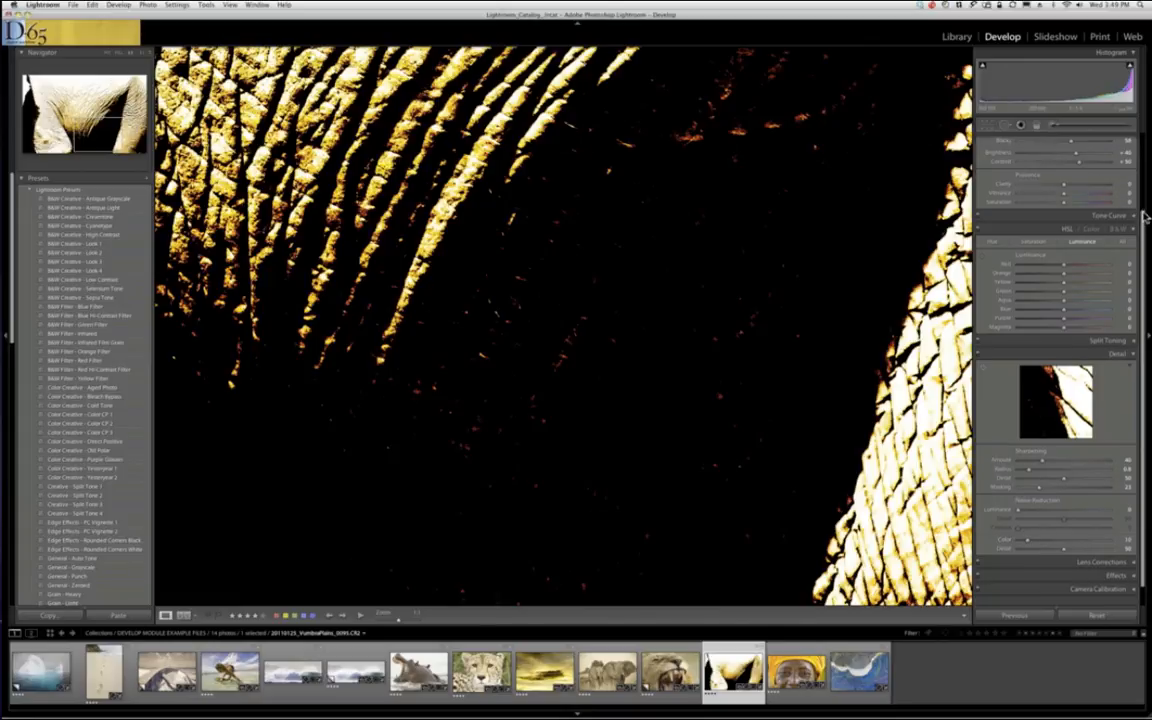
left_click_drag(1143, 212, 1143, 195)
scroll(1080, 210, "up", 5)
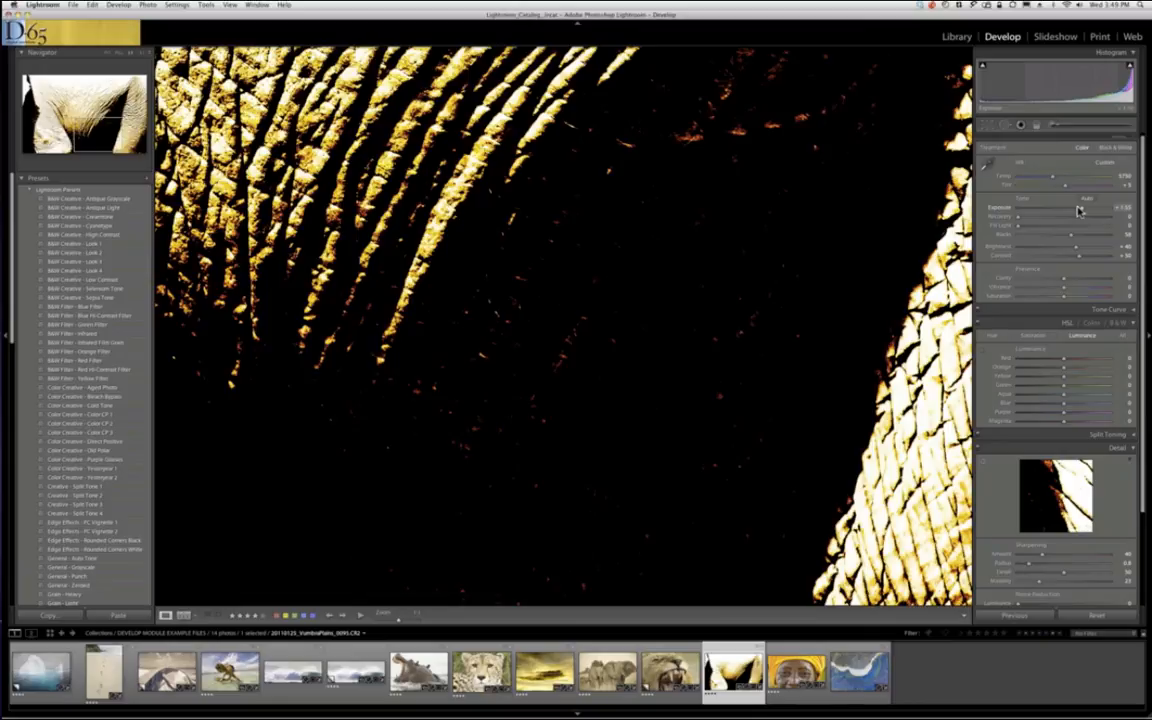
left_click_drag(1079, 210, 1070, 211)
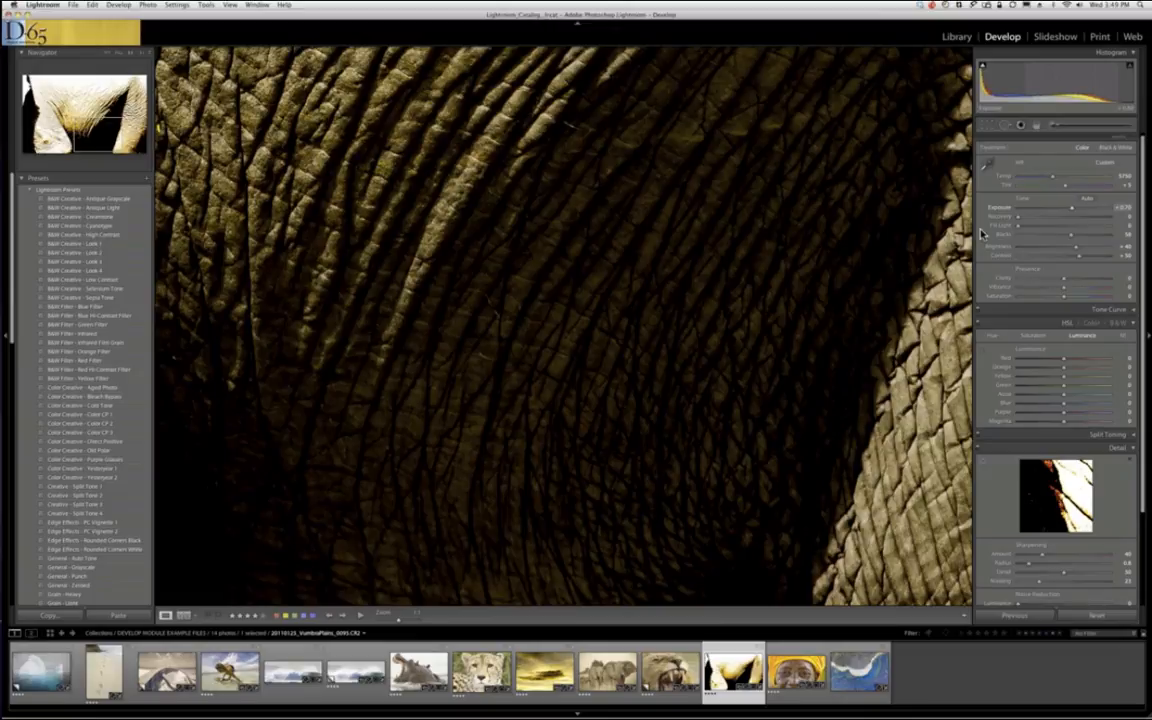
key("super+z")
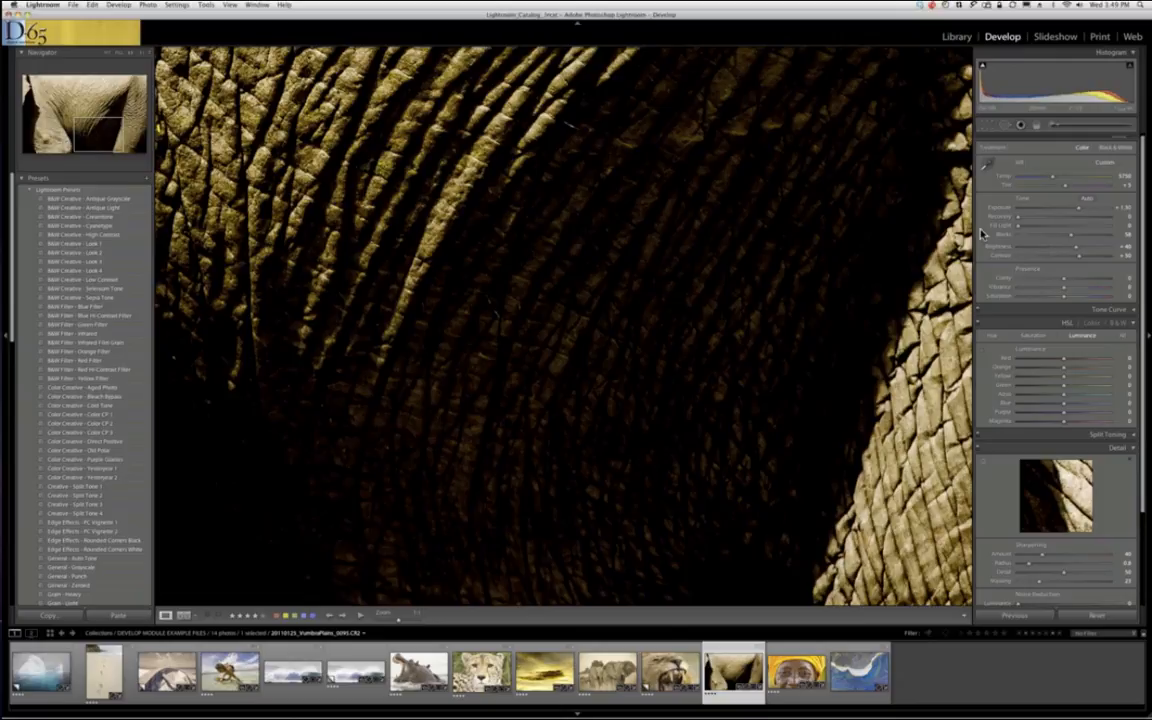
- Open the portrait with the yellow head wrap and inspect the skin and eye detail at 1:1
left_click(787, 670)
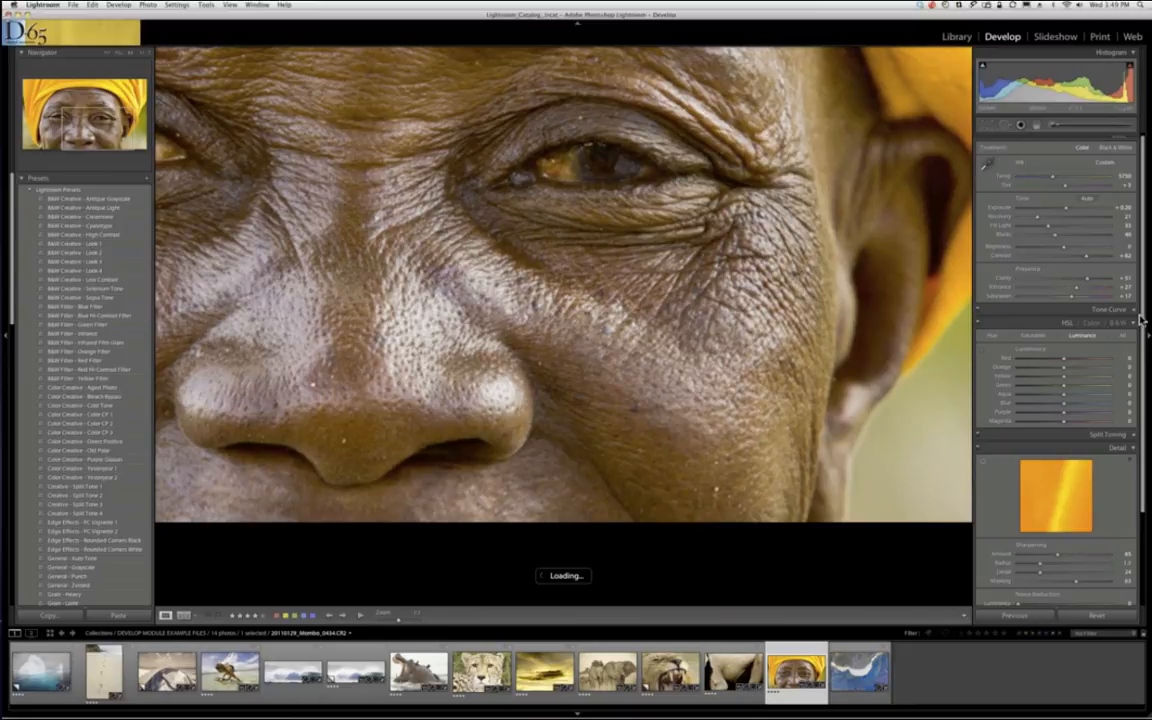
scroll(1031, 478, "down", 3)
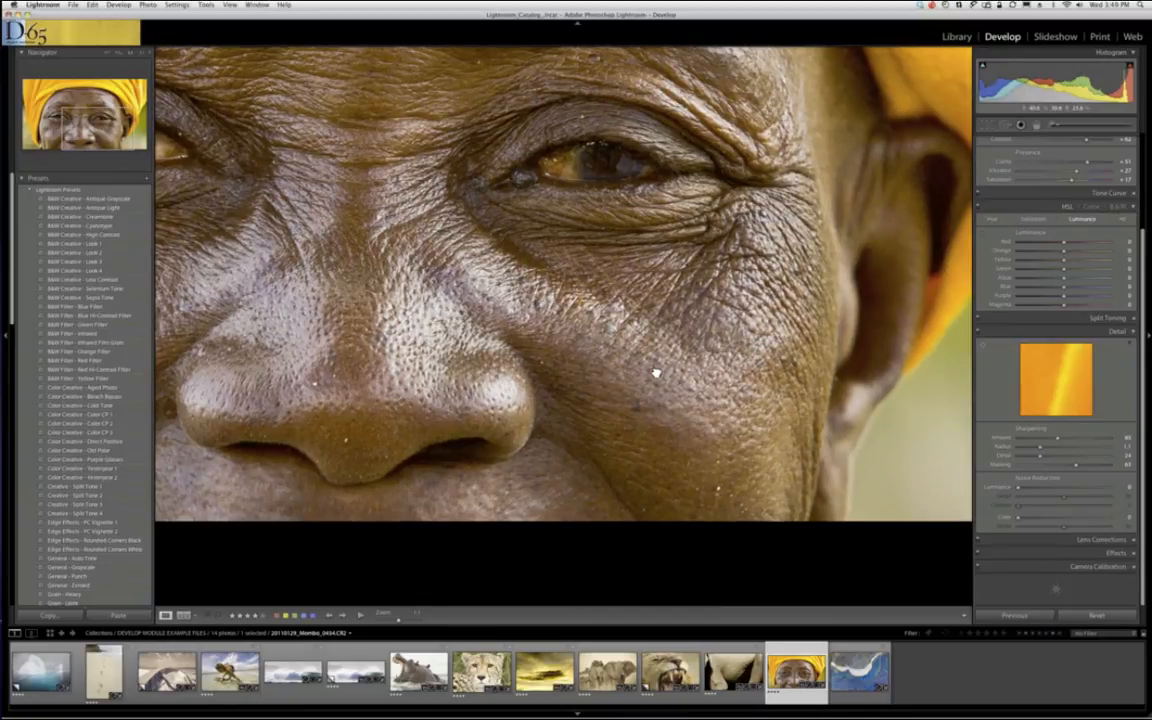
left_click(633, 379)
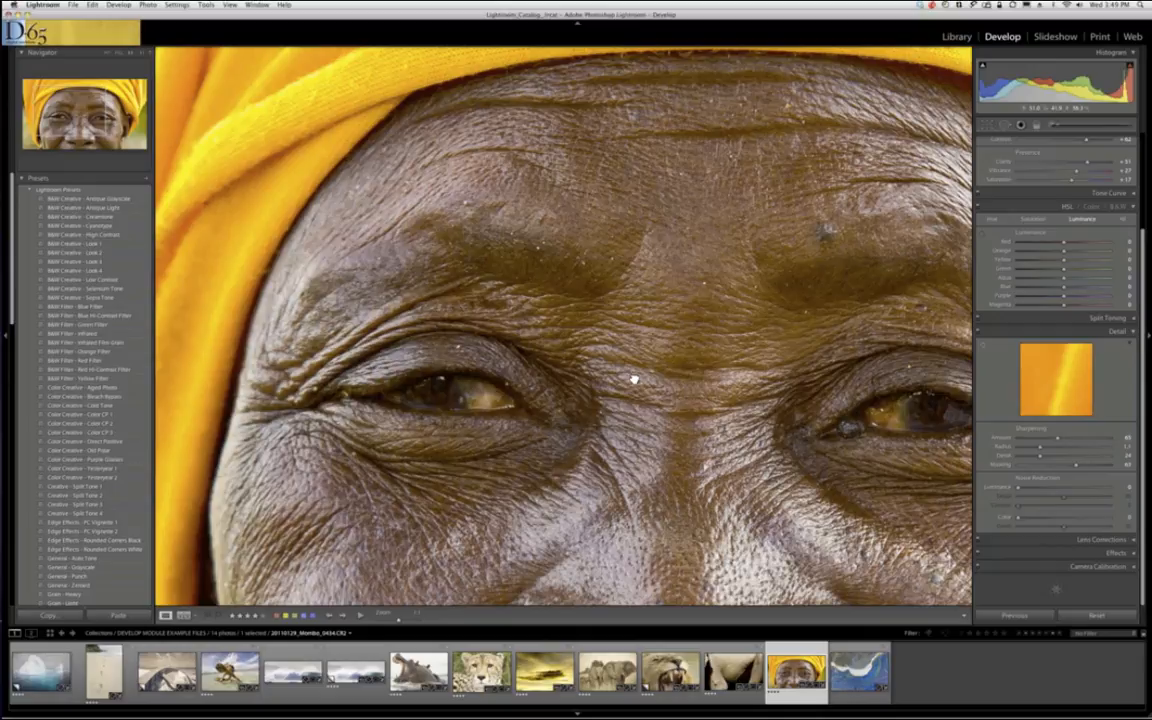
scroll(948, 384, "down", 2)
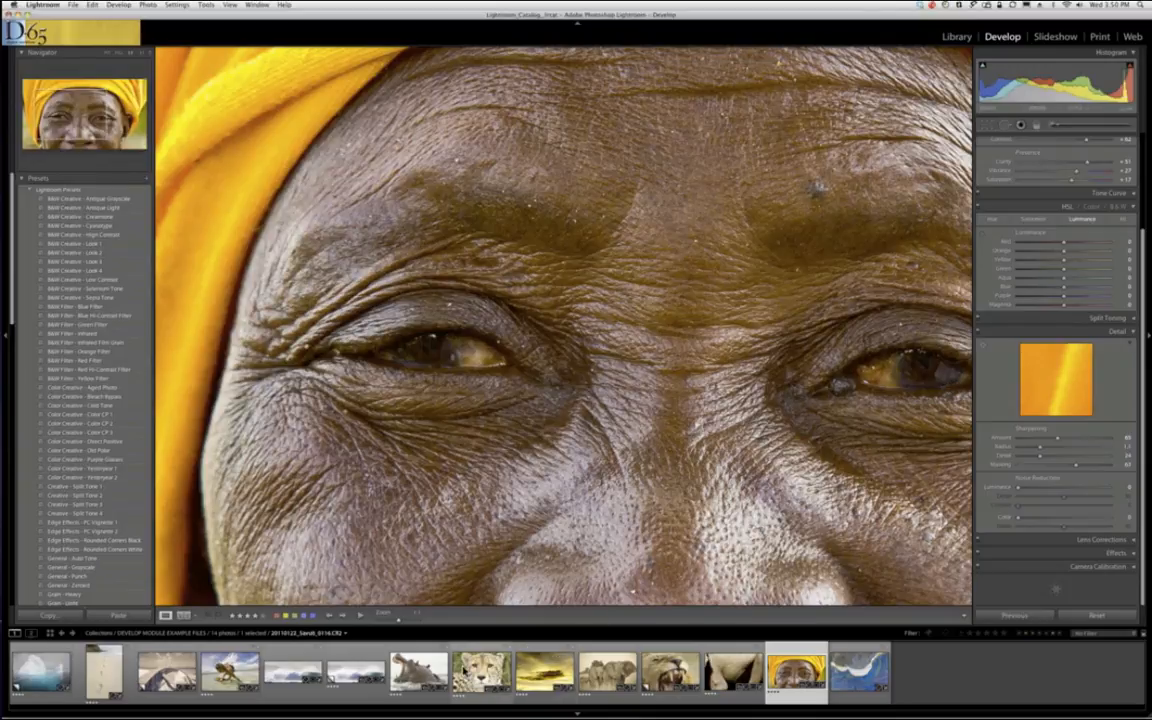
- Enable profile corrections in Lens Corrections for the open-mouthed hippo photo and set Setup to Auto
left_click(404, 678)
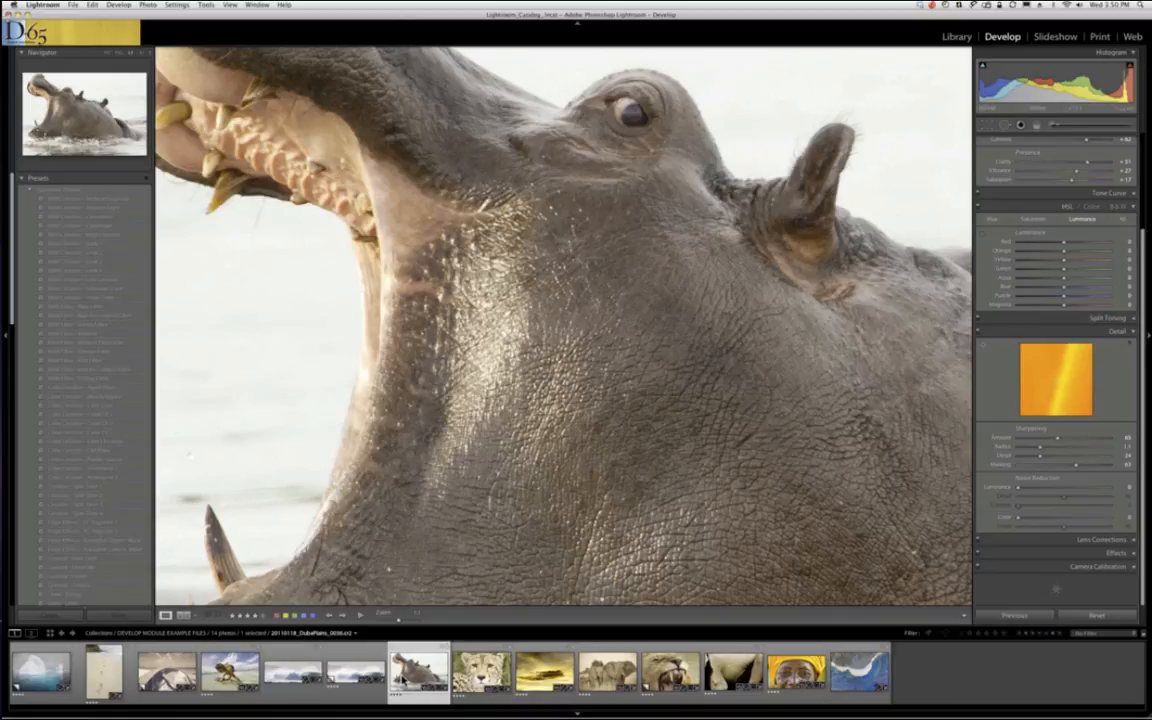
left_click(682, 428)
scroll(1132, 347, "up", 3)
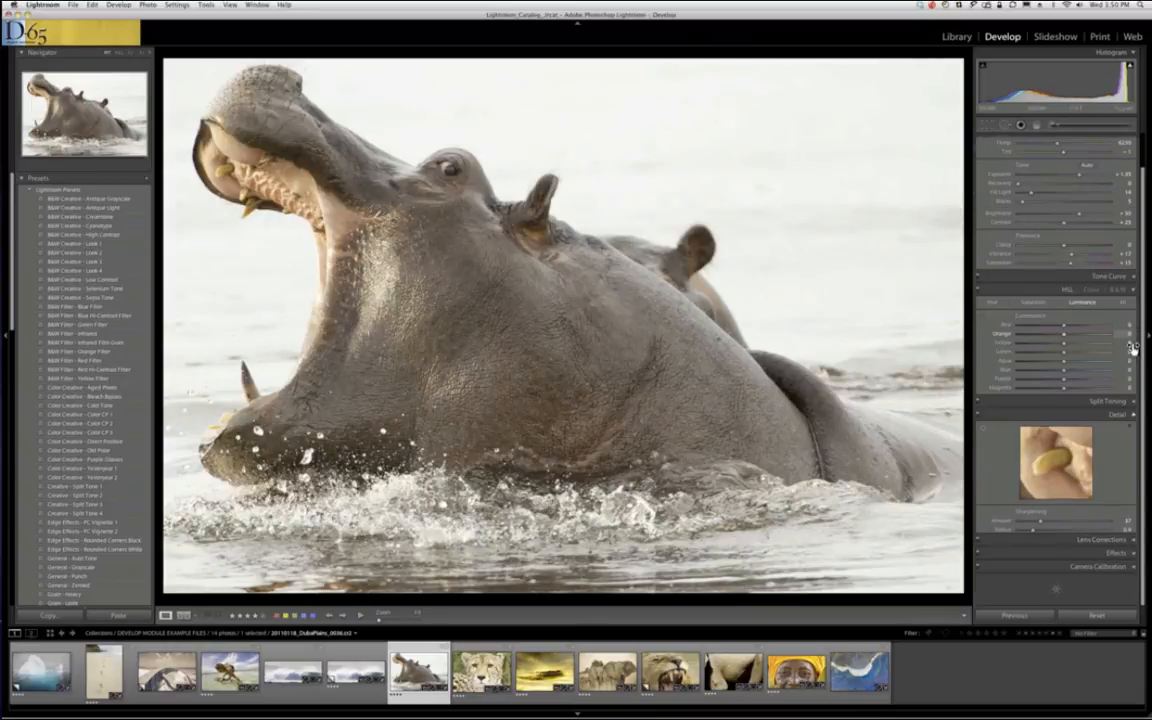
left_click(1130, 414)
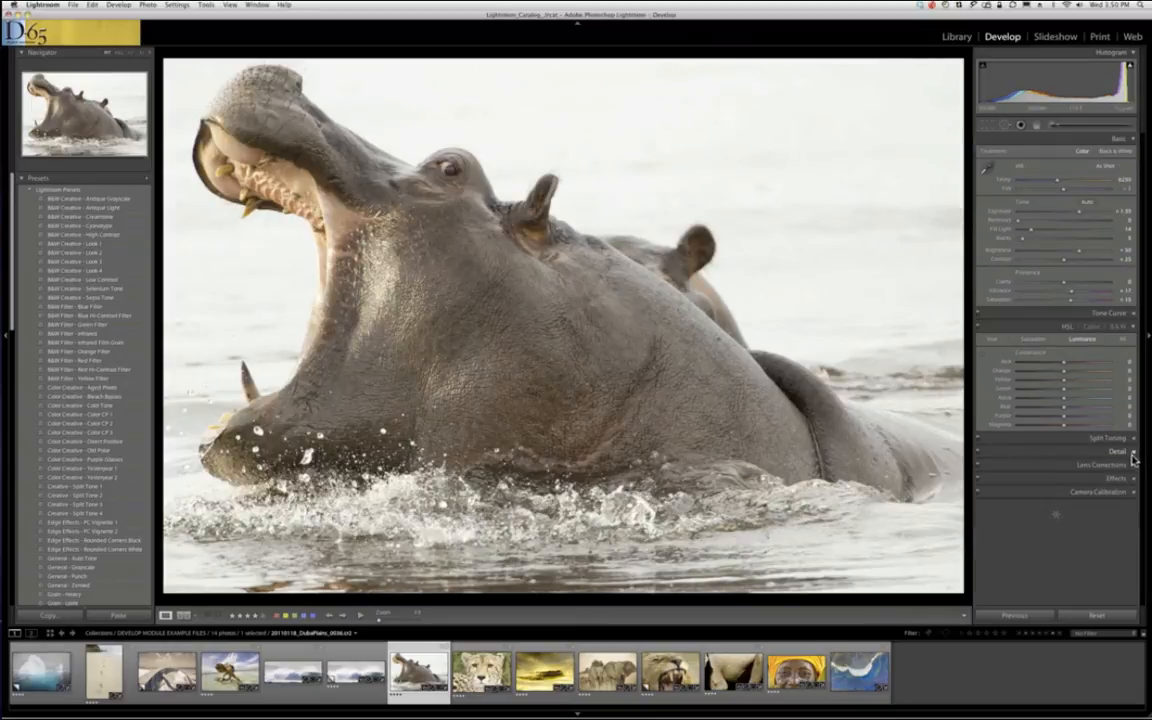
left_click(1132, 466)
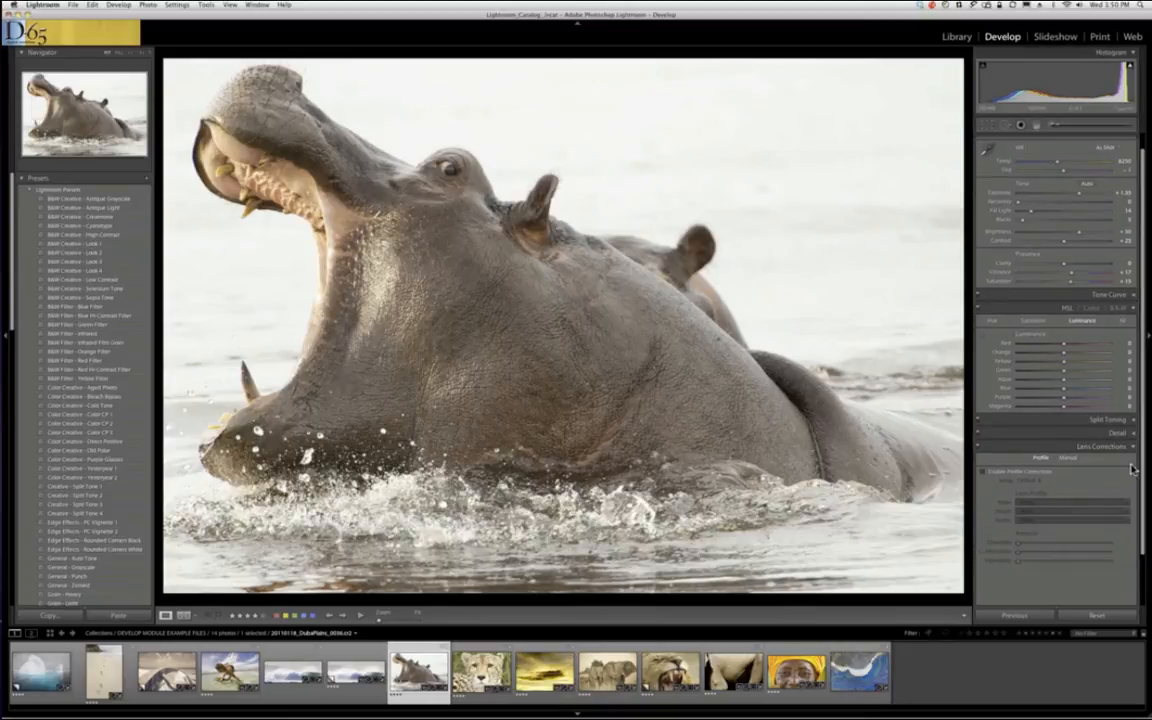
left_click(983, 472)
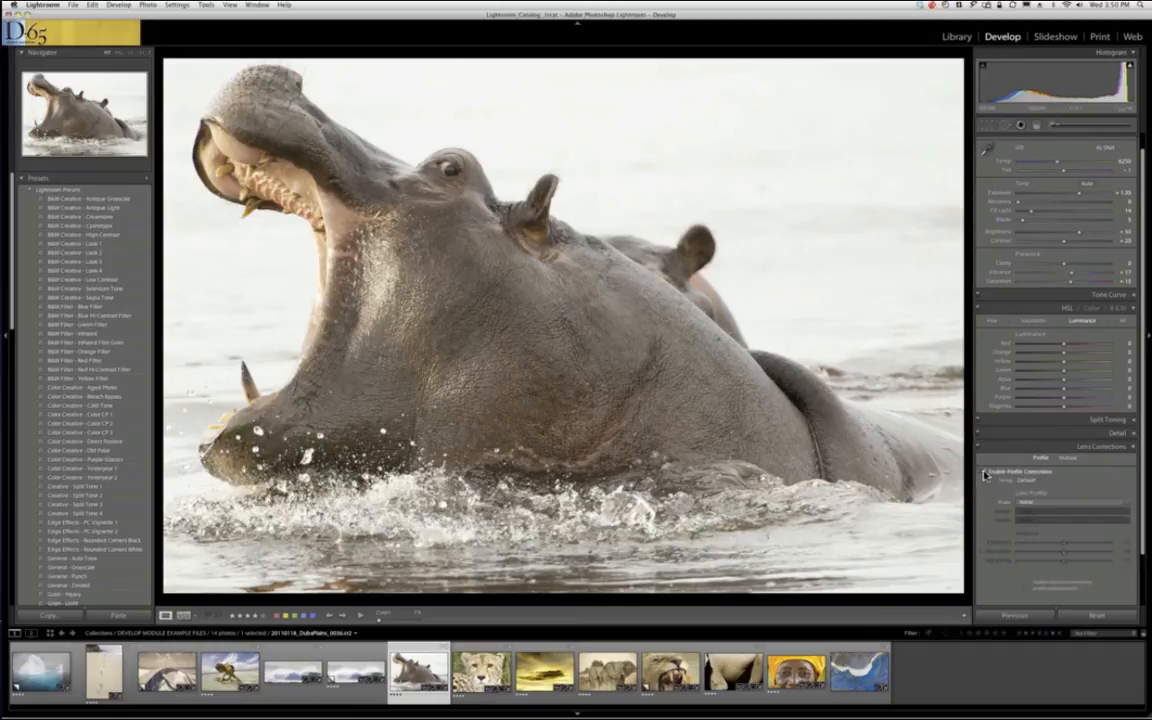
left_click(1038, 484)
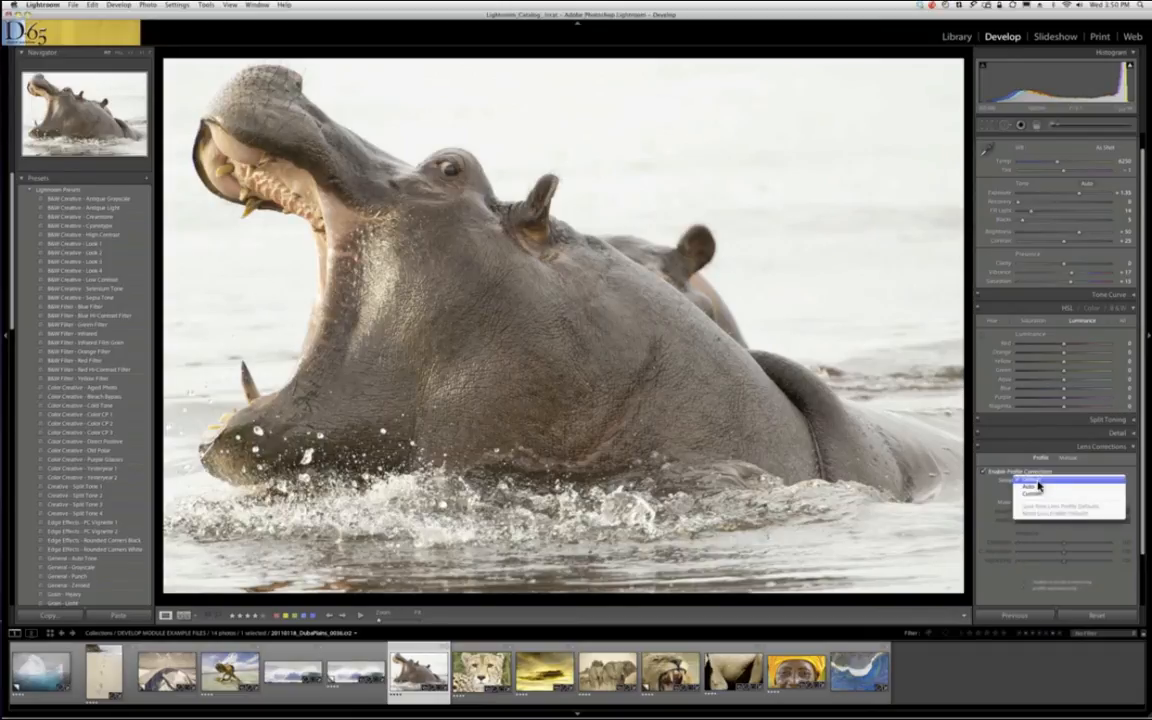
left_click(1088, 502)
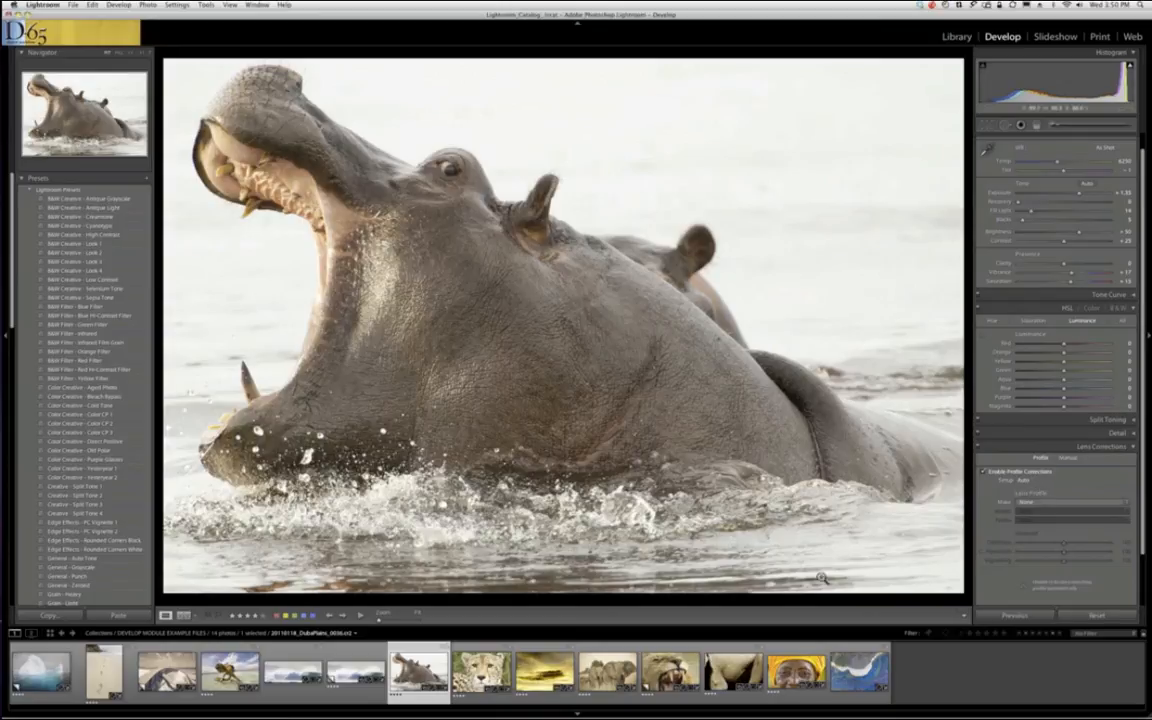
- Enable lens profile corrections on the kiteboarder photo and toggle them off and on to compare the distortion
mouse_move(155, 714)
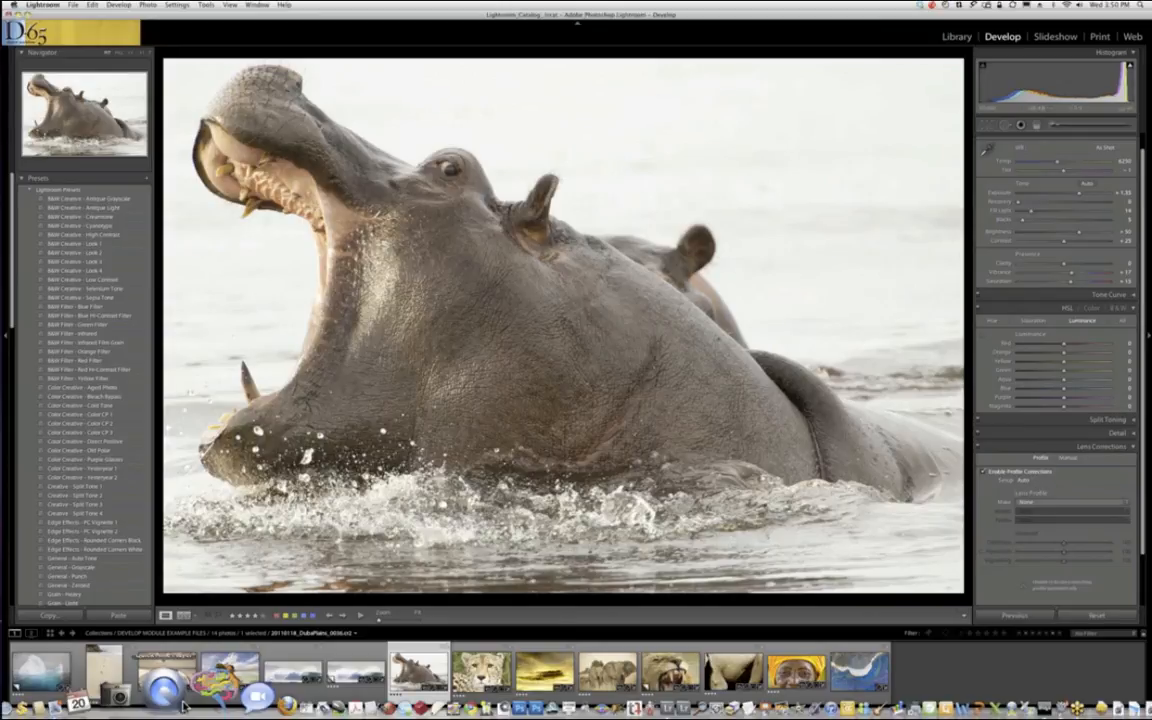
left_click(229, 670)
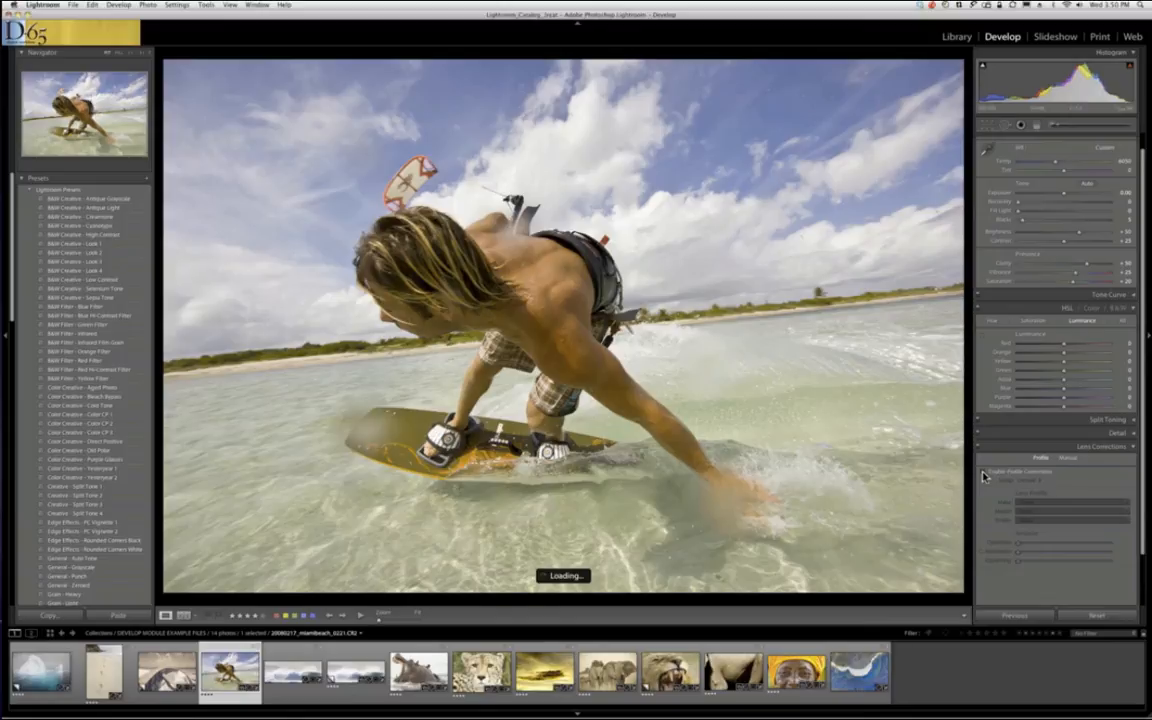
left_click(984, 473)
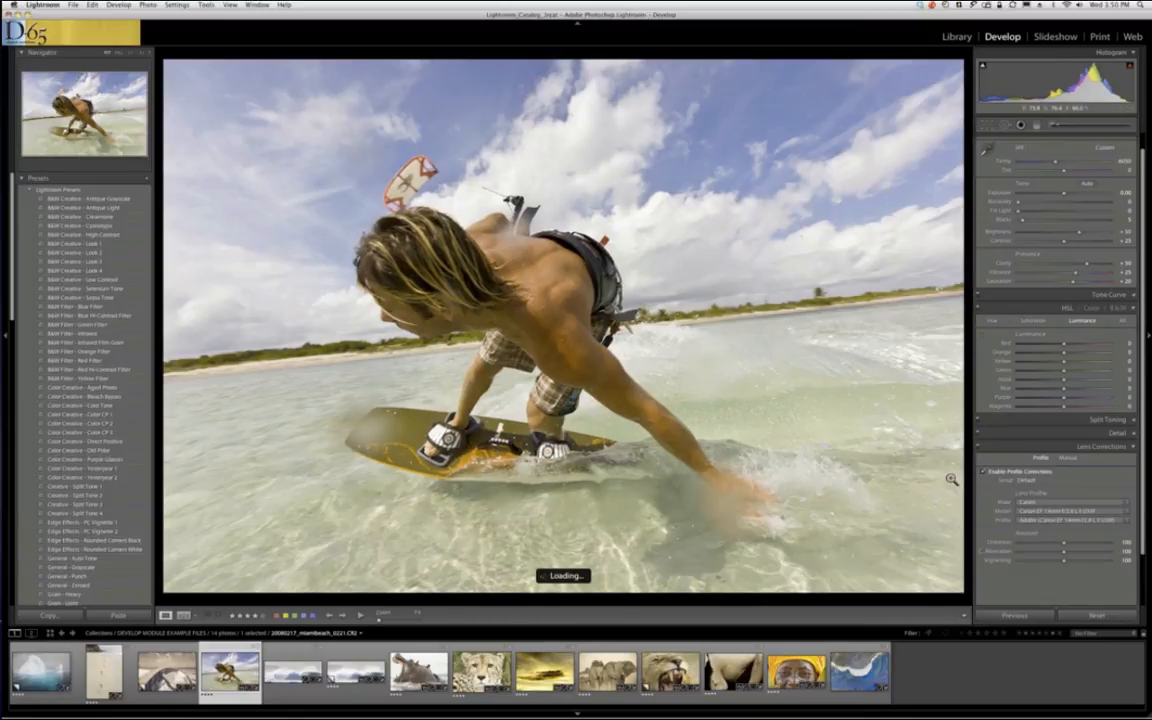
left_click(984, 473)
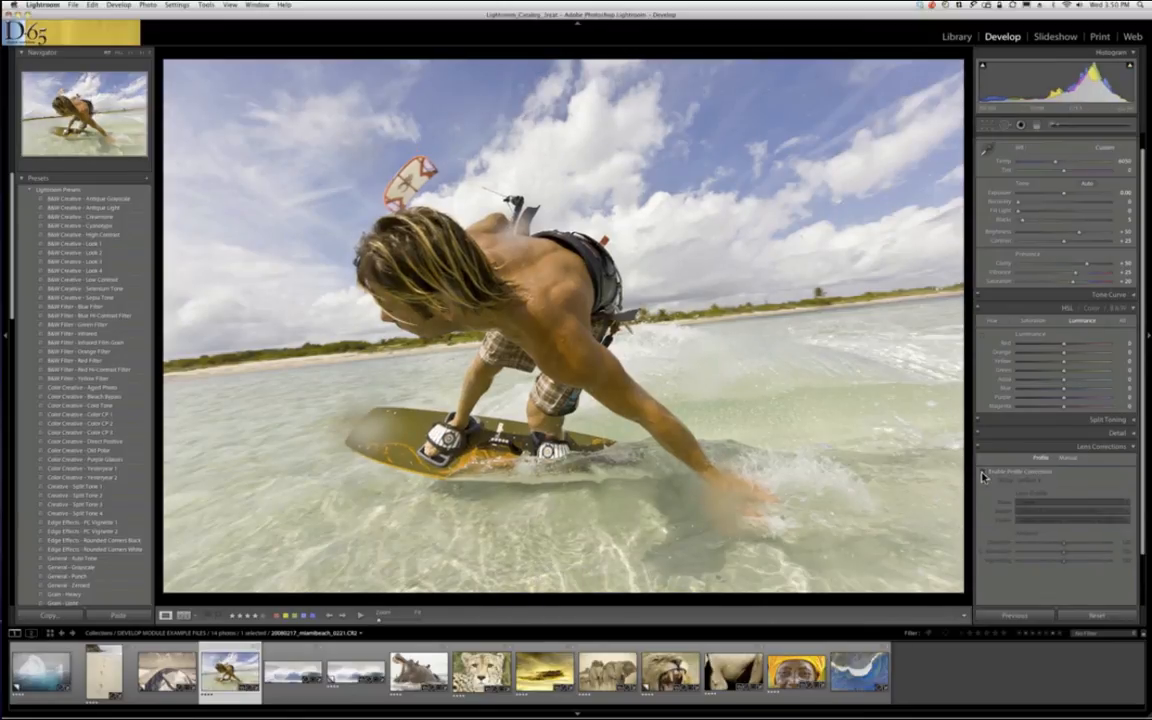
left_click(984, 473)
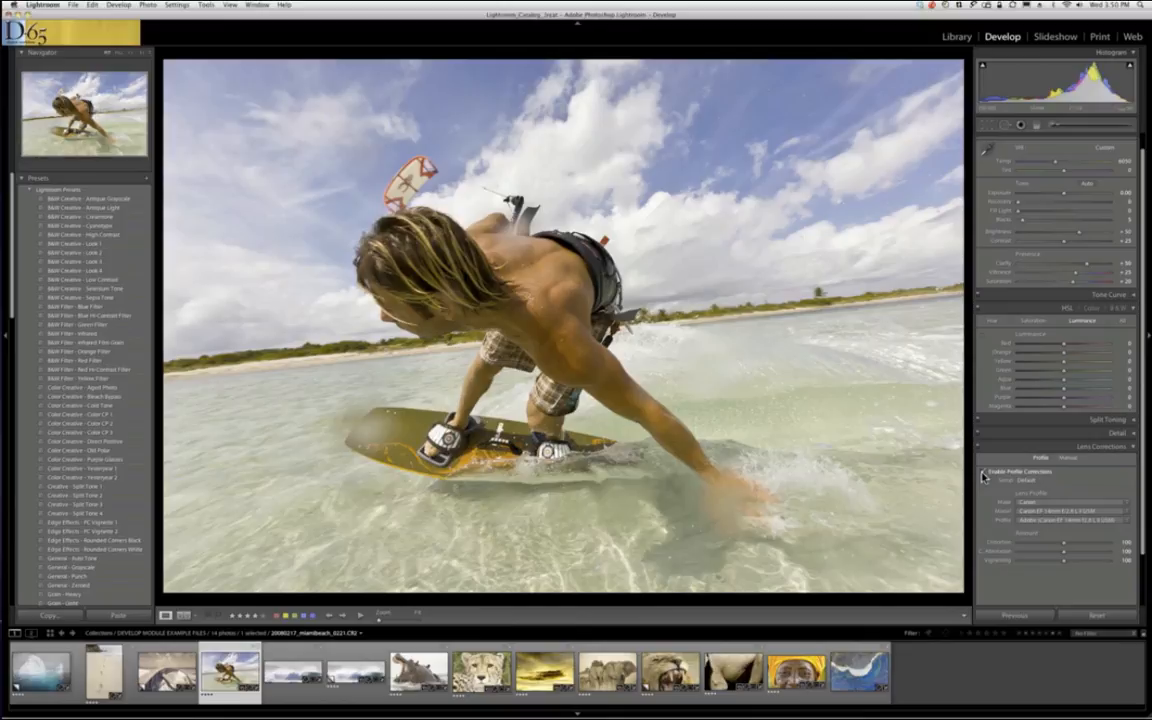
- Try the manual Distortion, Vertical and Horizontal lens transforms on the kiteboarder photo
left_click(1066, 458)
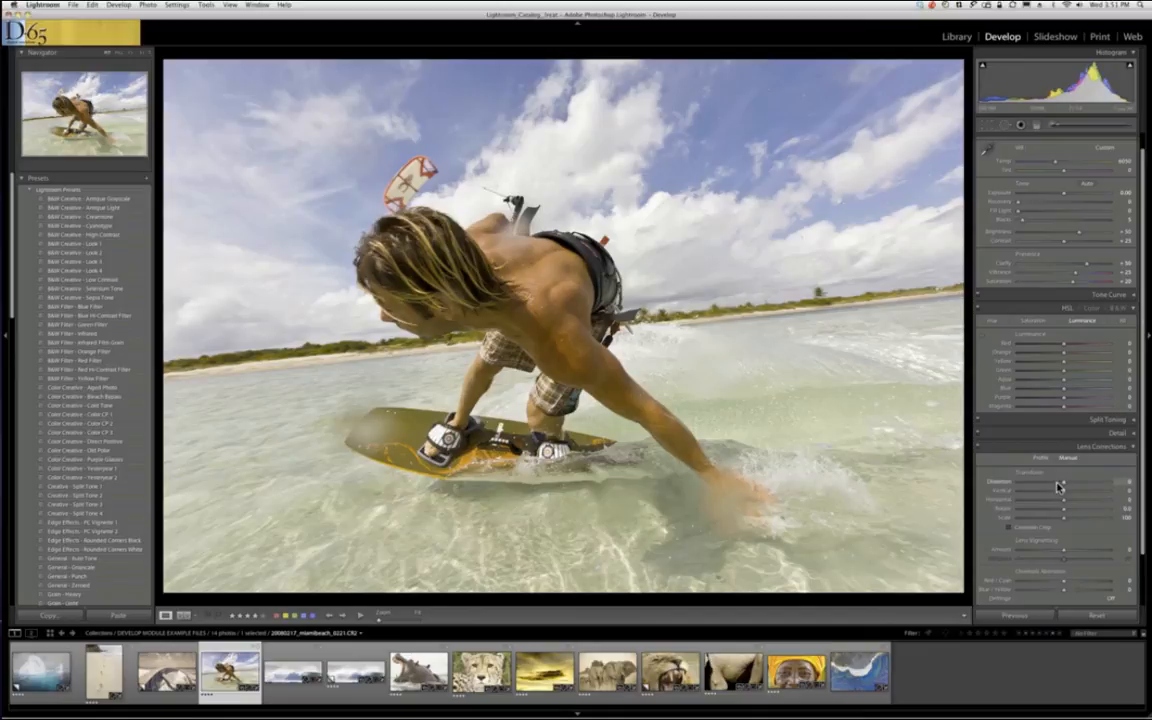
mouse_move(1058, 486)
left_mouse_down()
mouse_move(1017, 487)
mouse_move(1096, 487)
mouse_move(1066, 487)
left_mouse_up()
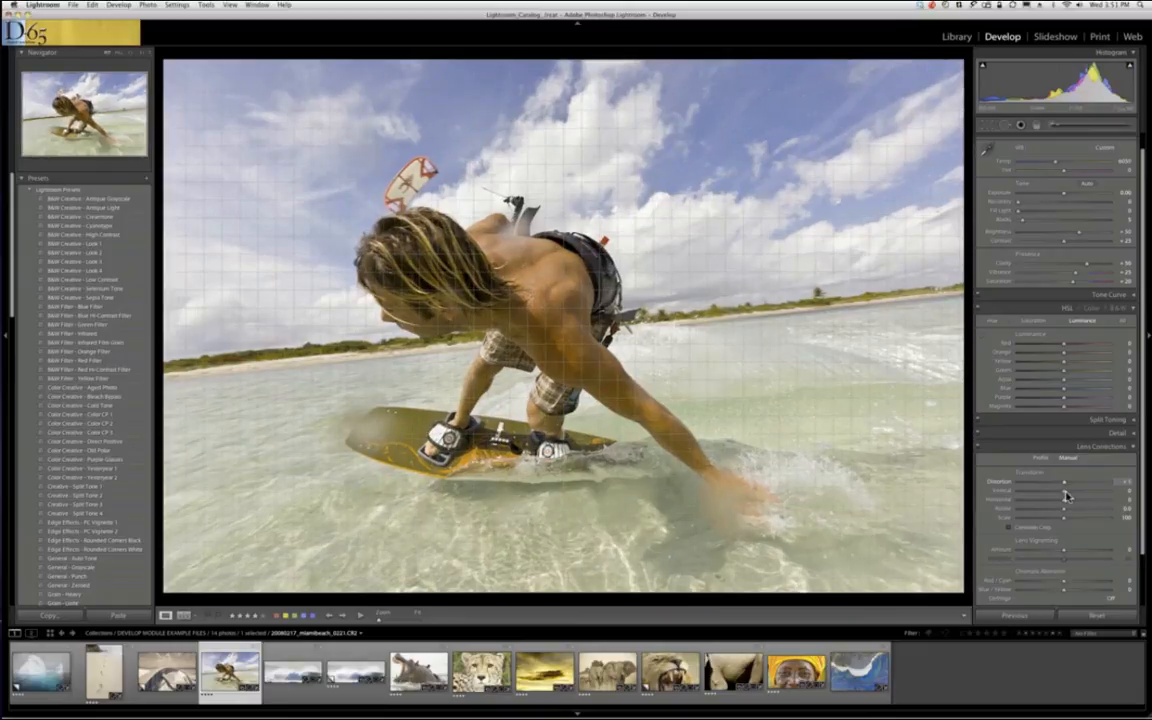
mouse_move(1066, 496)
left_mouse_down()
mouse_move(1114, 496)
mouse_move(1055, 500)
left_mouse_up()
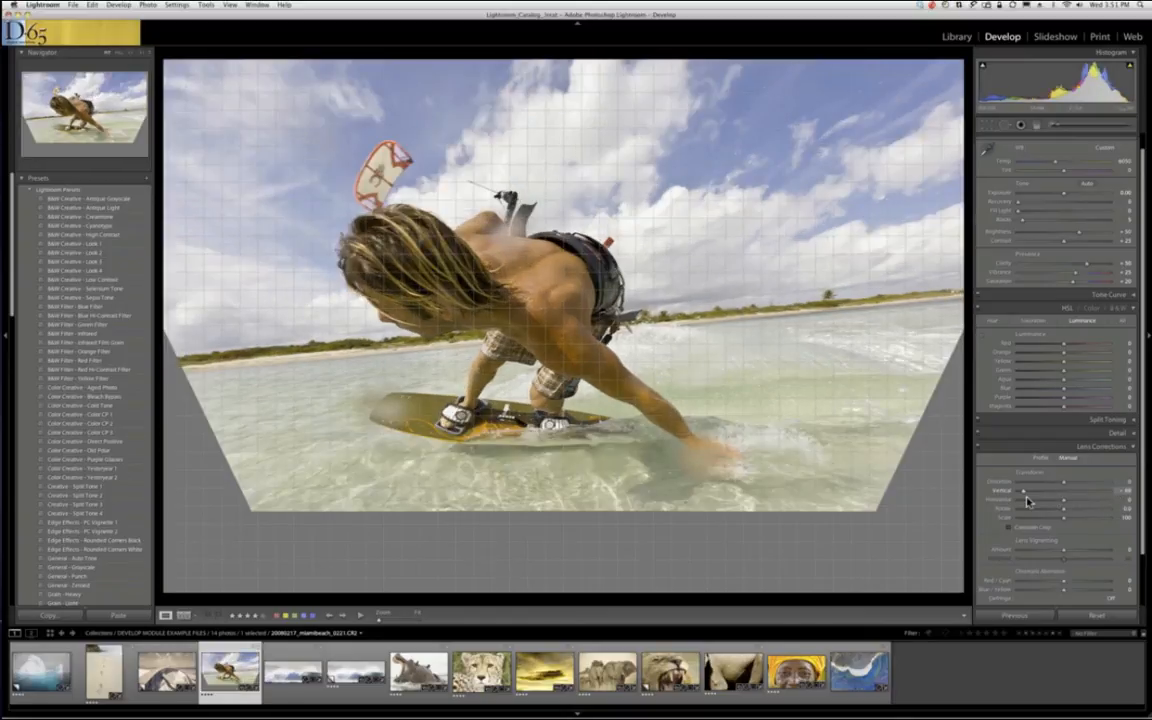
left_click_drag(1027, 500, 1058, 505)
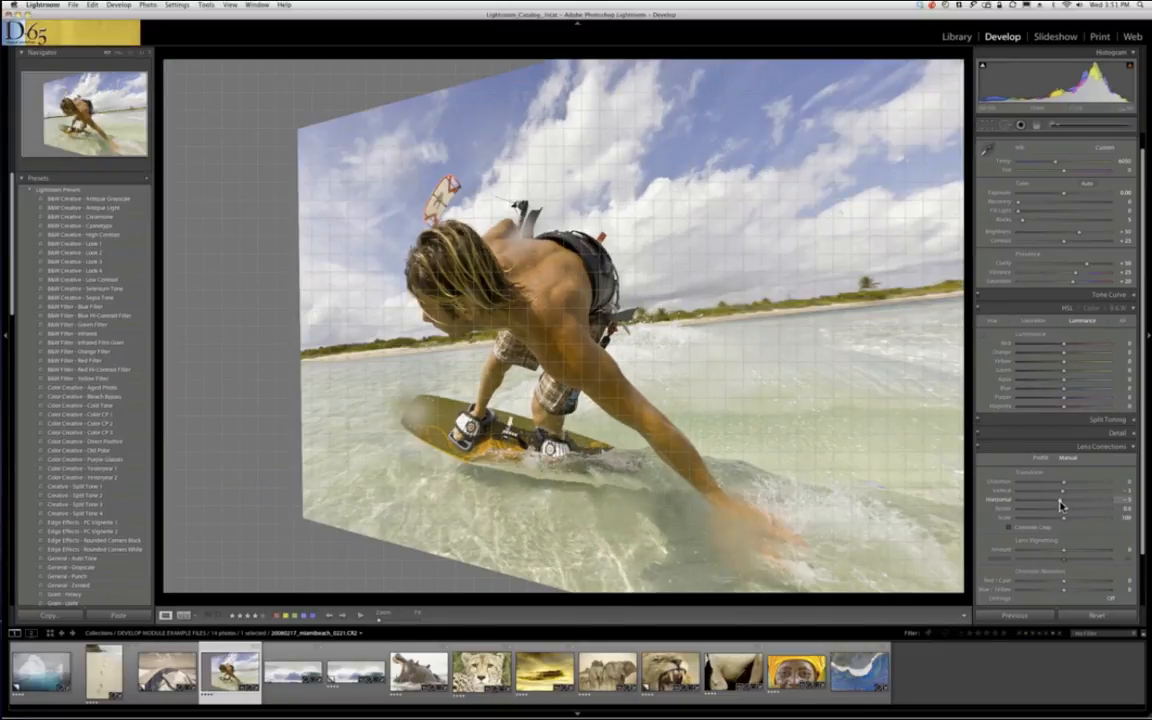
left_click_drag(1060, 507, 1063, 506)
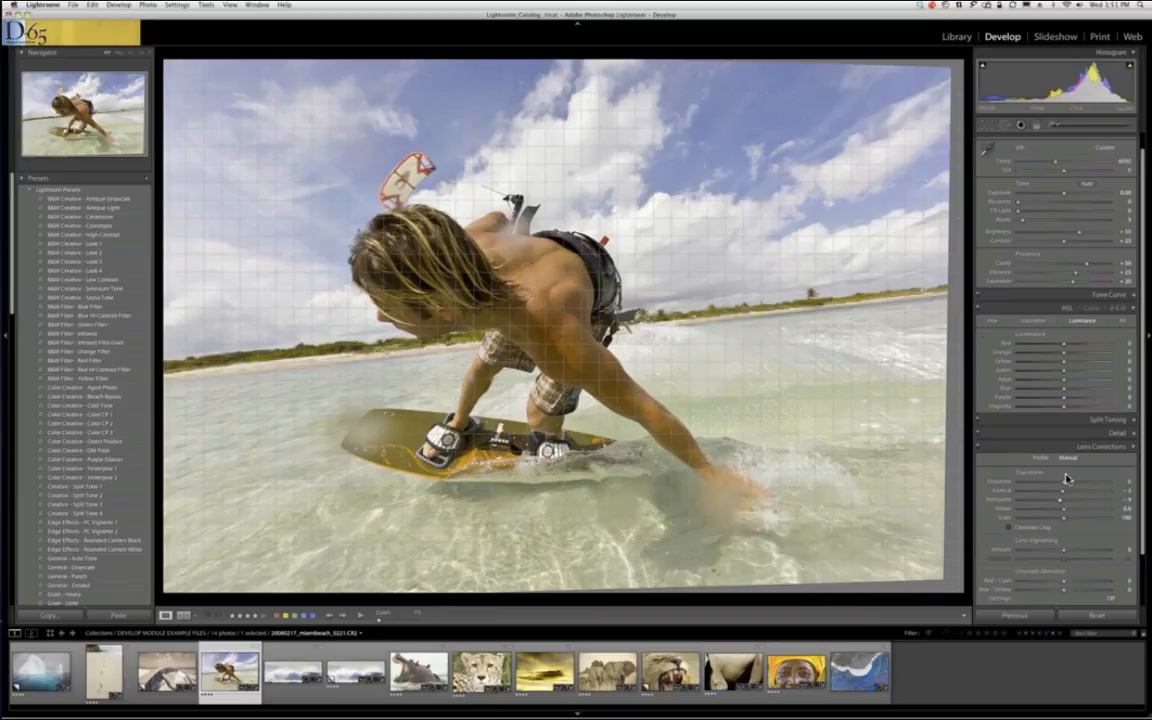
- Return to the profile-based lens corrections and reset all of the kiteboarder photo's develop settings
left_click(1040, 457)
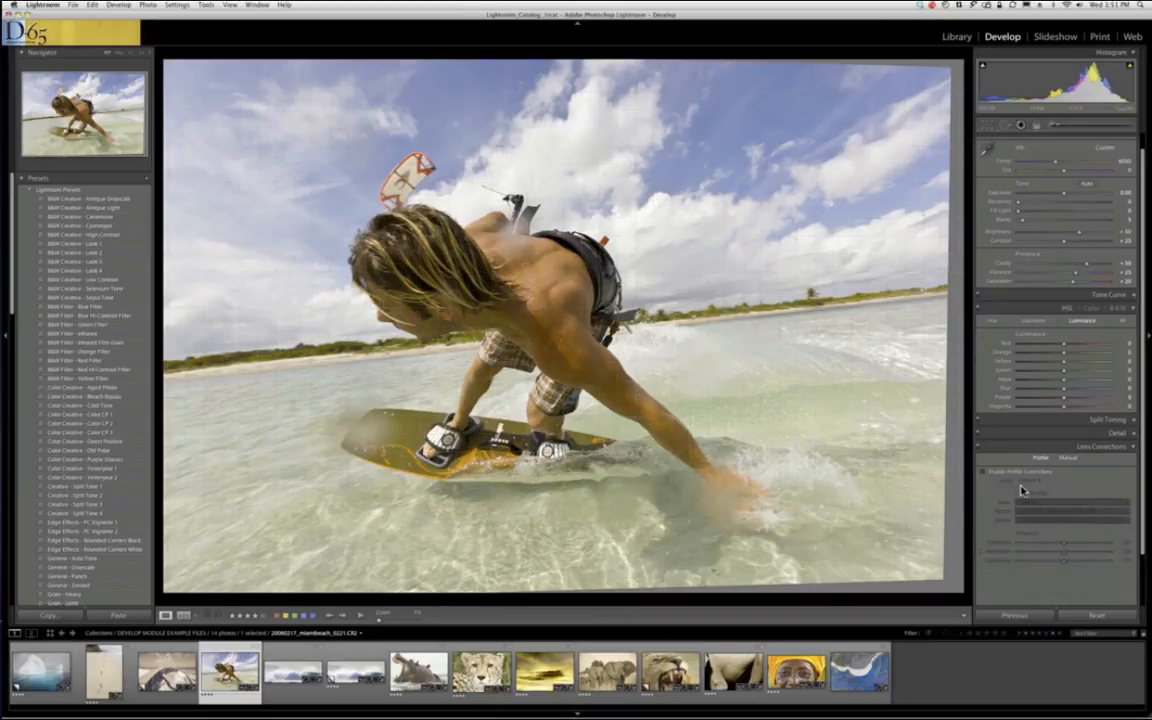
left_click(983, 471)
left_click(1097, 616)
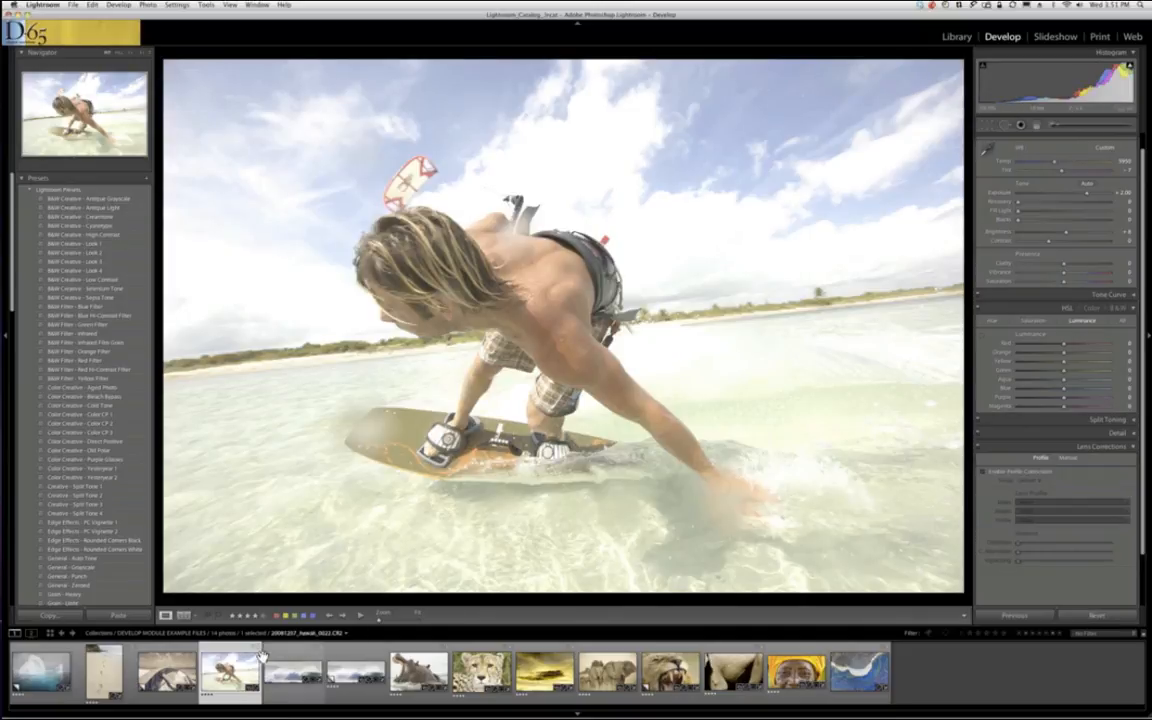
- Examine the iceberg's edge at 1:1, enable lens profile corrections for that photo, and return to the full view
left_click(46, 669)
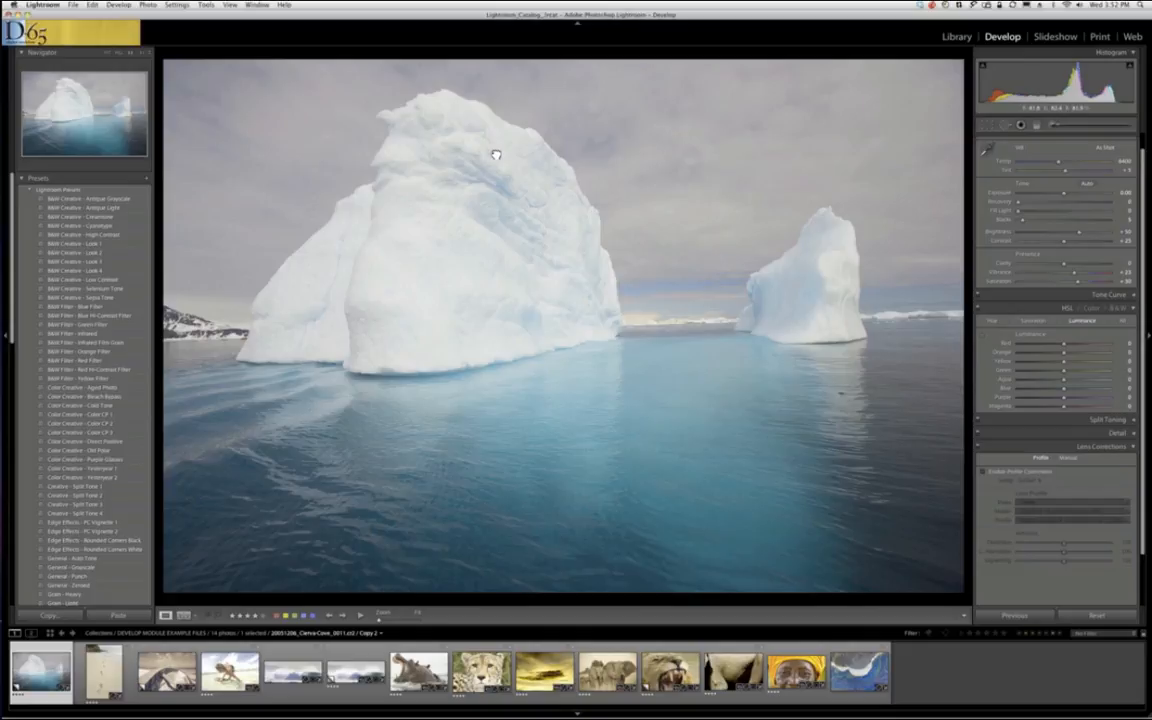
left_click(597, 380)
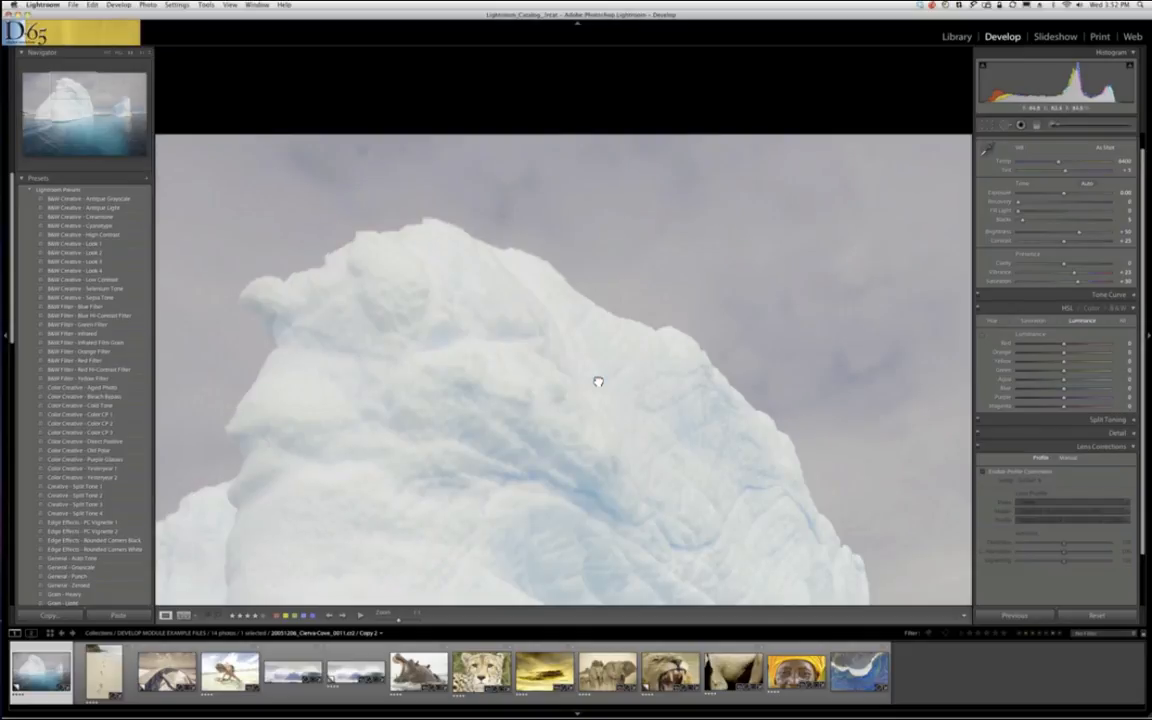
left_click_drag(597, 381, 574, 221)
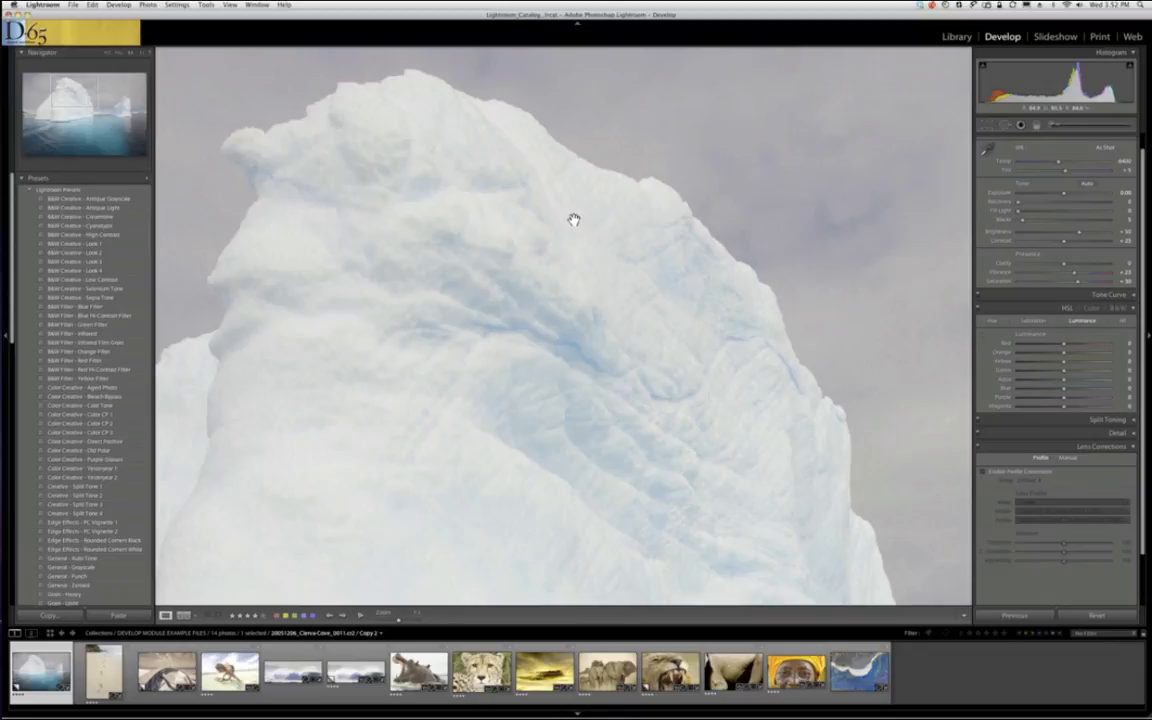
left_click(985, 474)
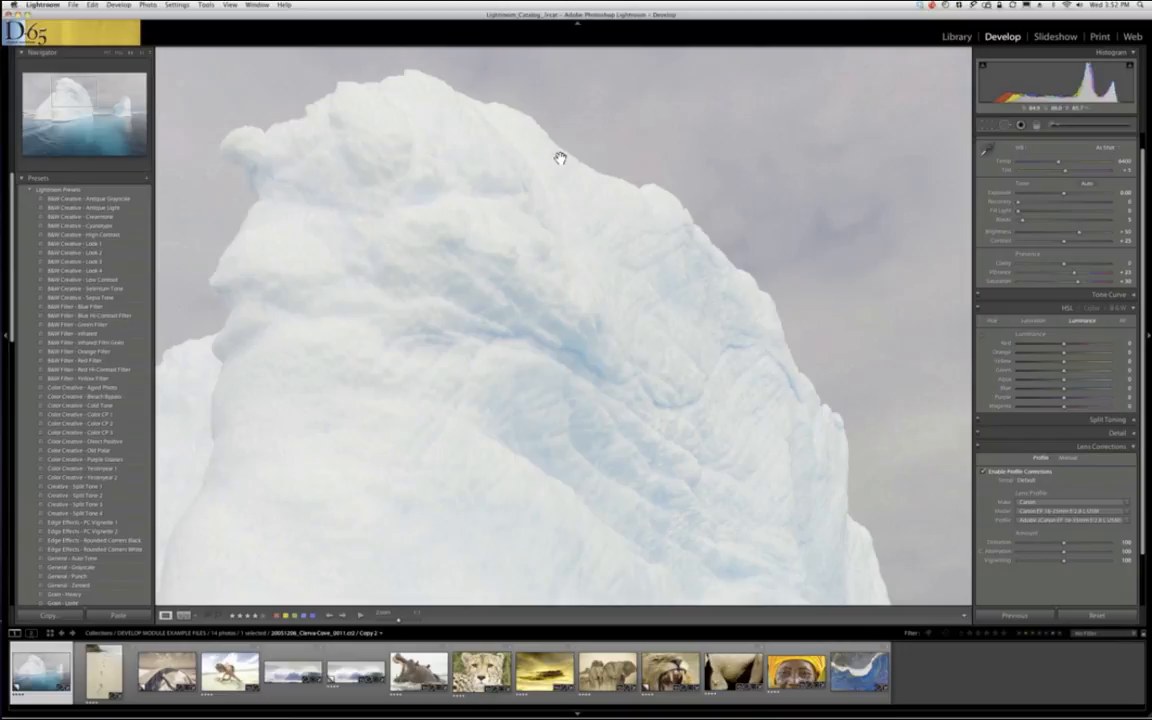
left_click(475, 211)
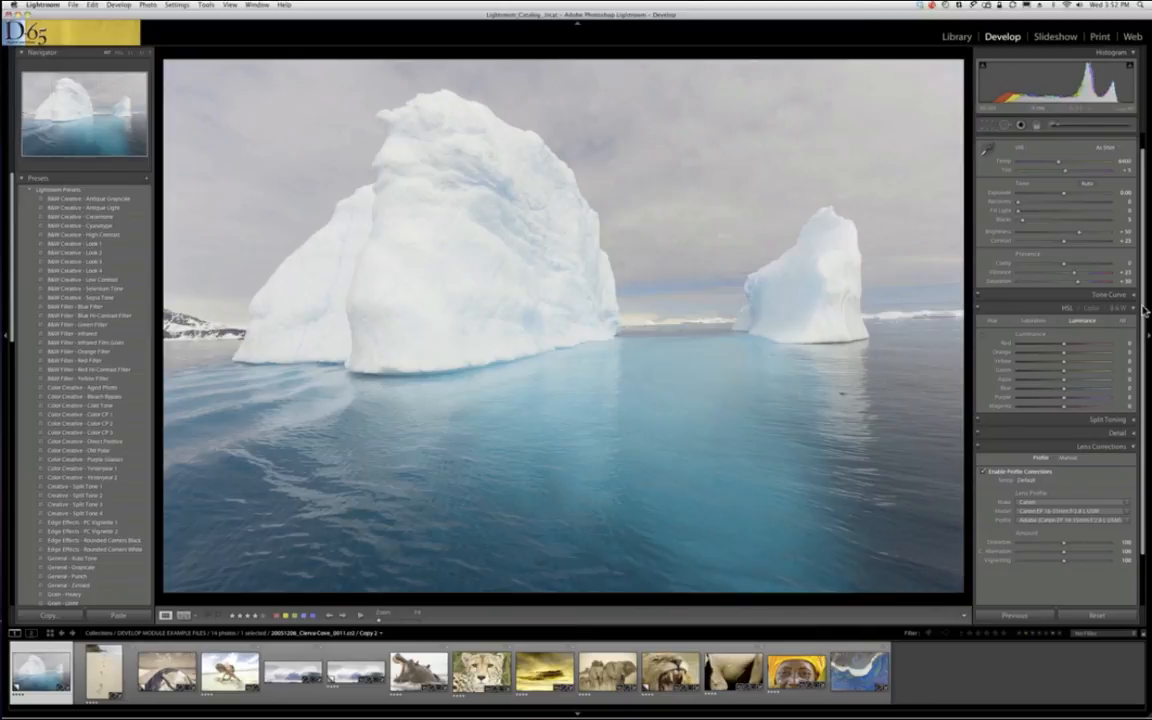
- Show the Camera Calibration settings and view them for the portrait with the yellow head wrap
scroll(1142, 315, "down", 3)
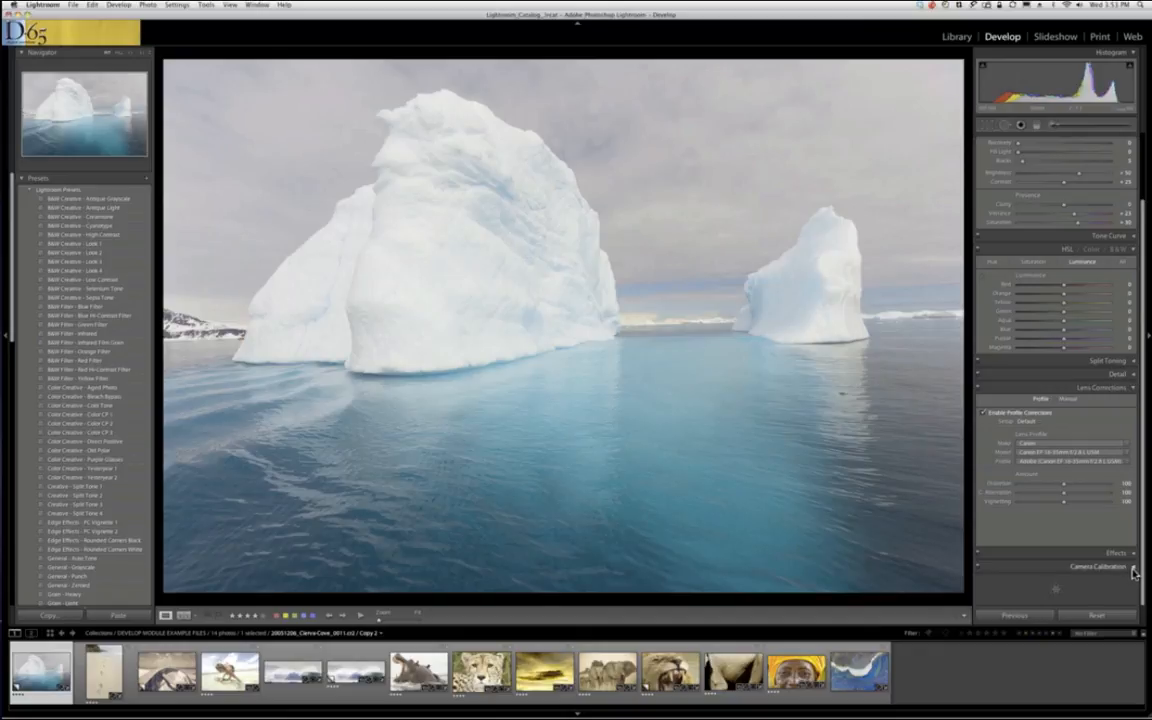
left_click(1100, 567)
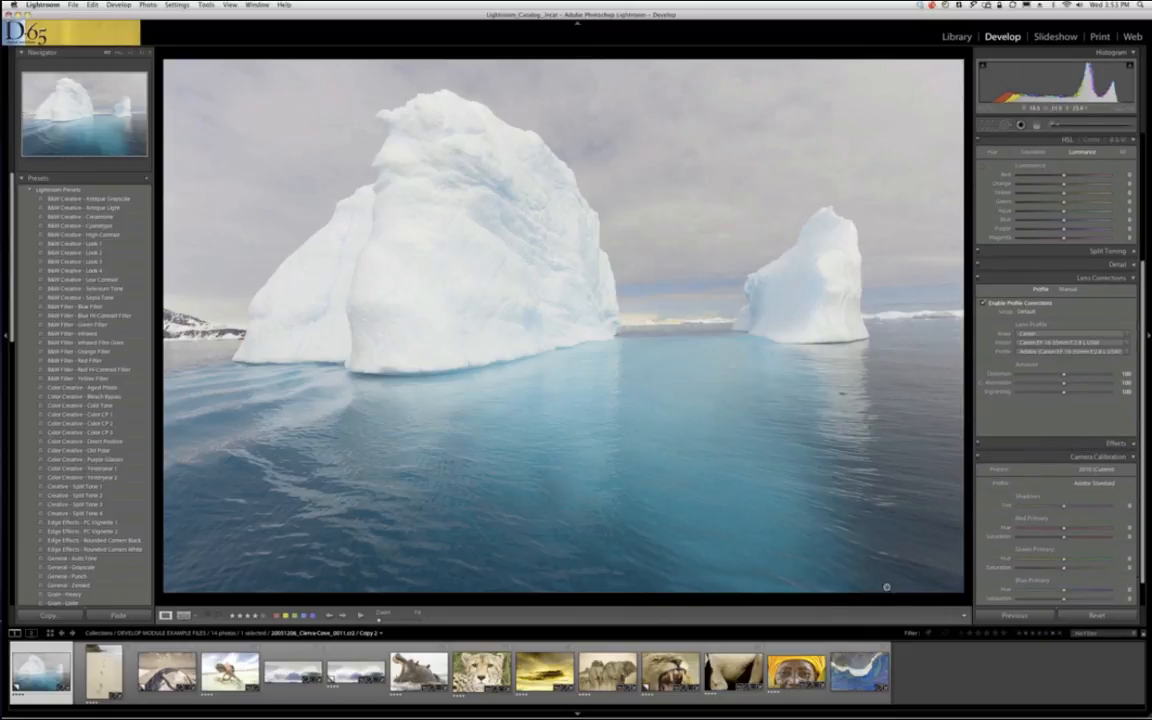
left_click(796, 670)
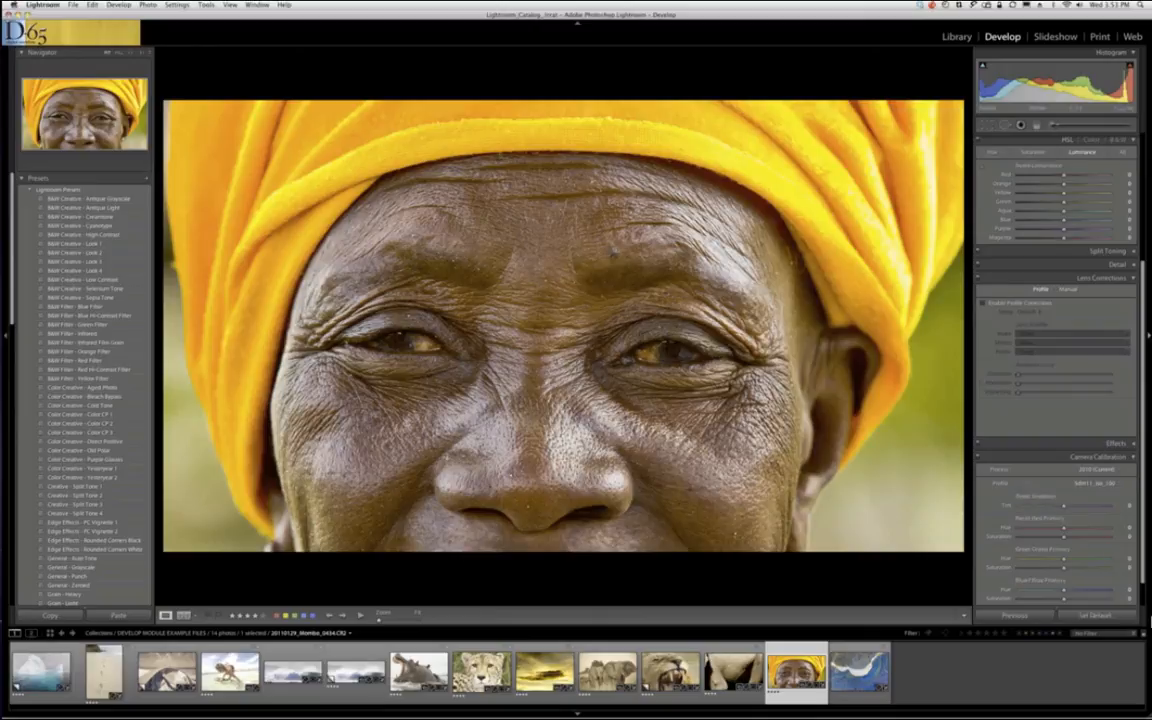
- Review the camera-specific options for setting default develop settings and cancel without updating them
key("alt")
left_click(1105, 619, "alt")
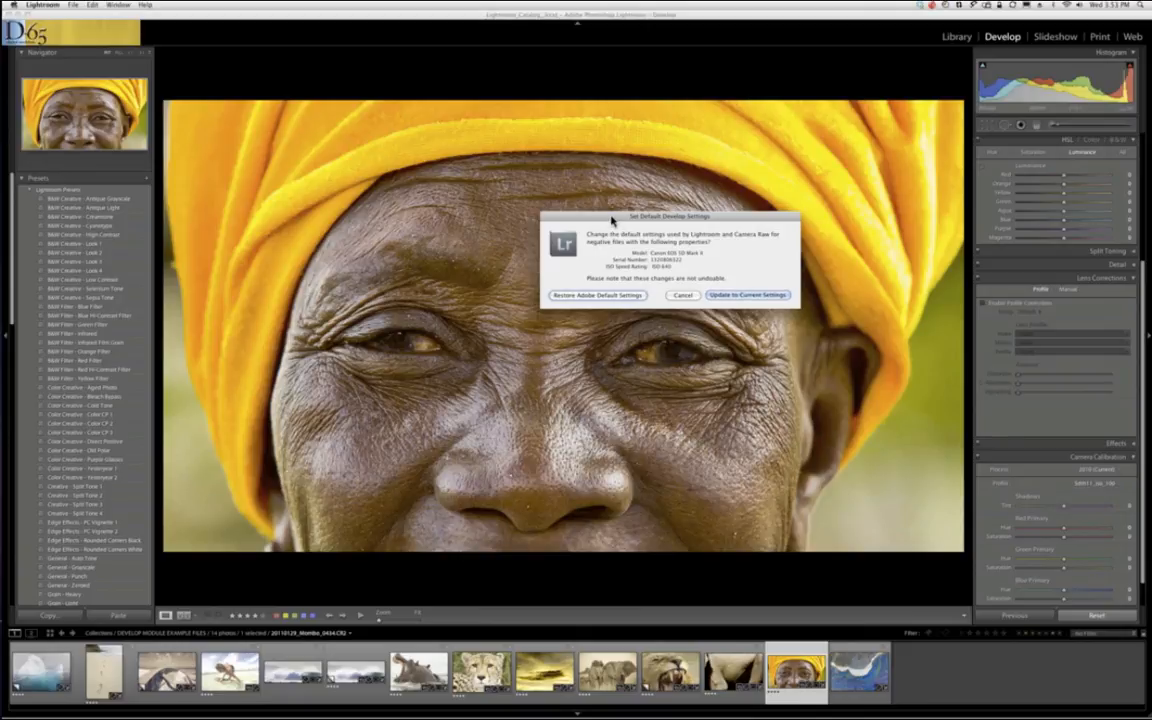
left_click_drag(612, 222, 515, 222)
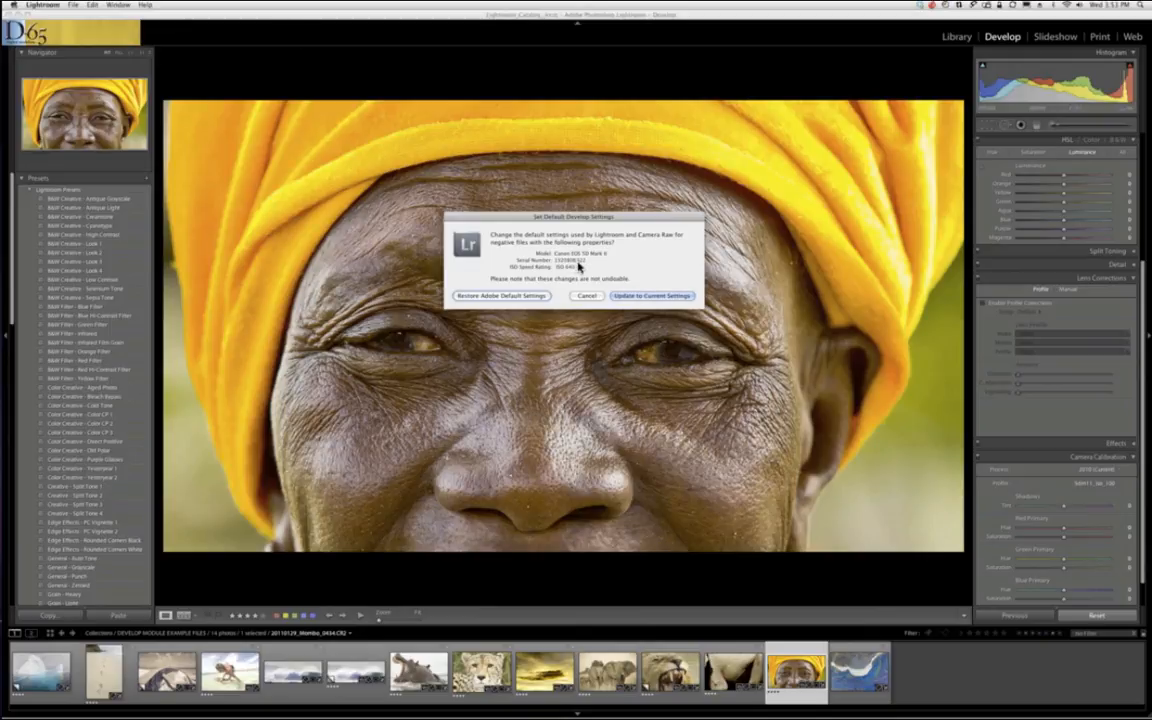
left_click(590, 296)
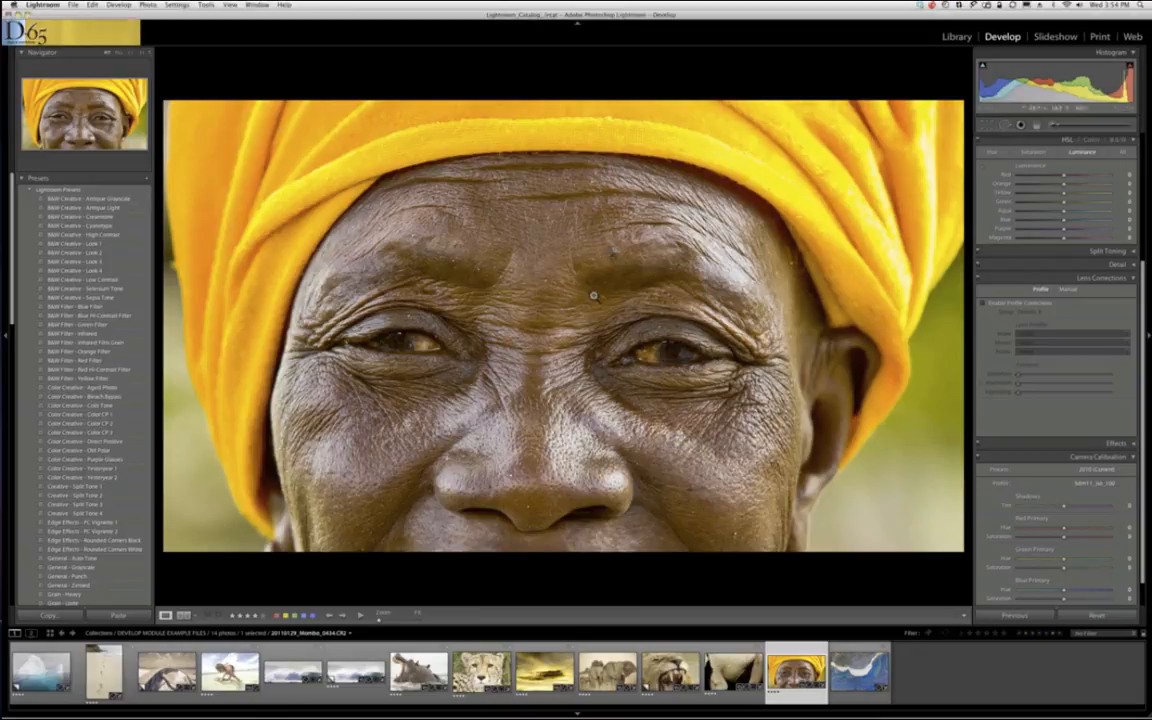
- View the cheetah, elephant and blue swirl-patterned oil slick photos one after another
left_click(480, 676)
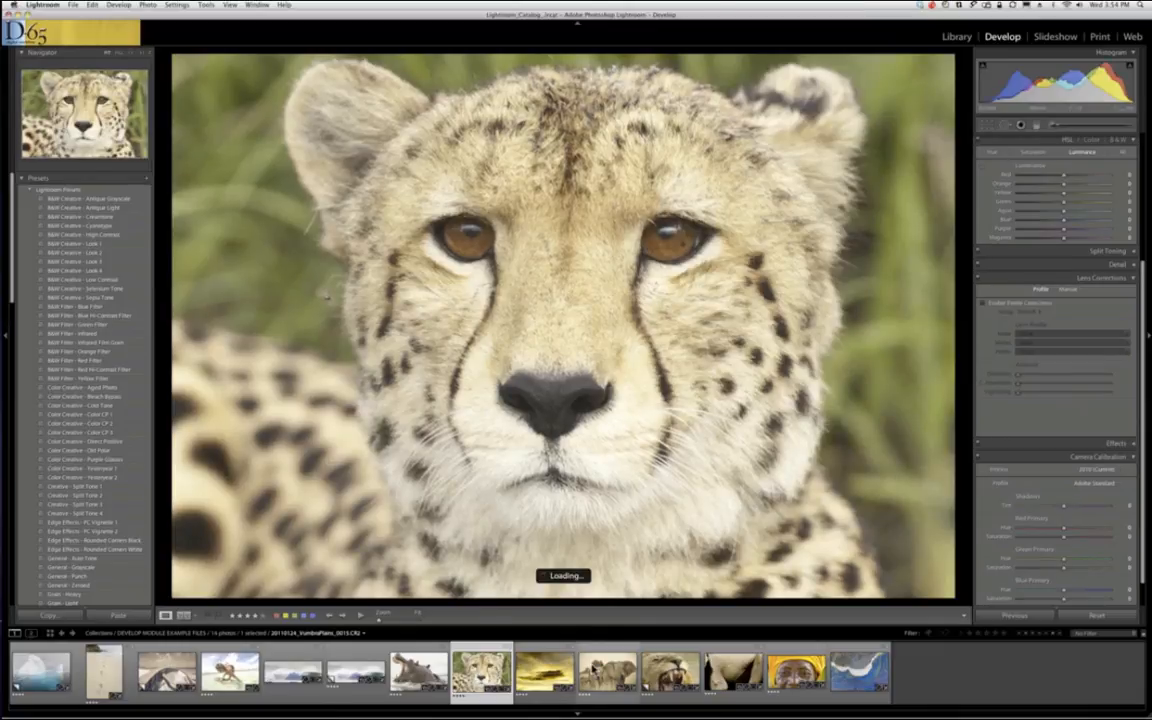
left_click(593, 668)
left_click(870, 668)
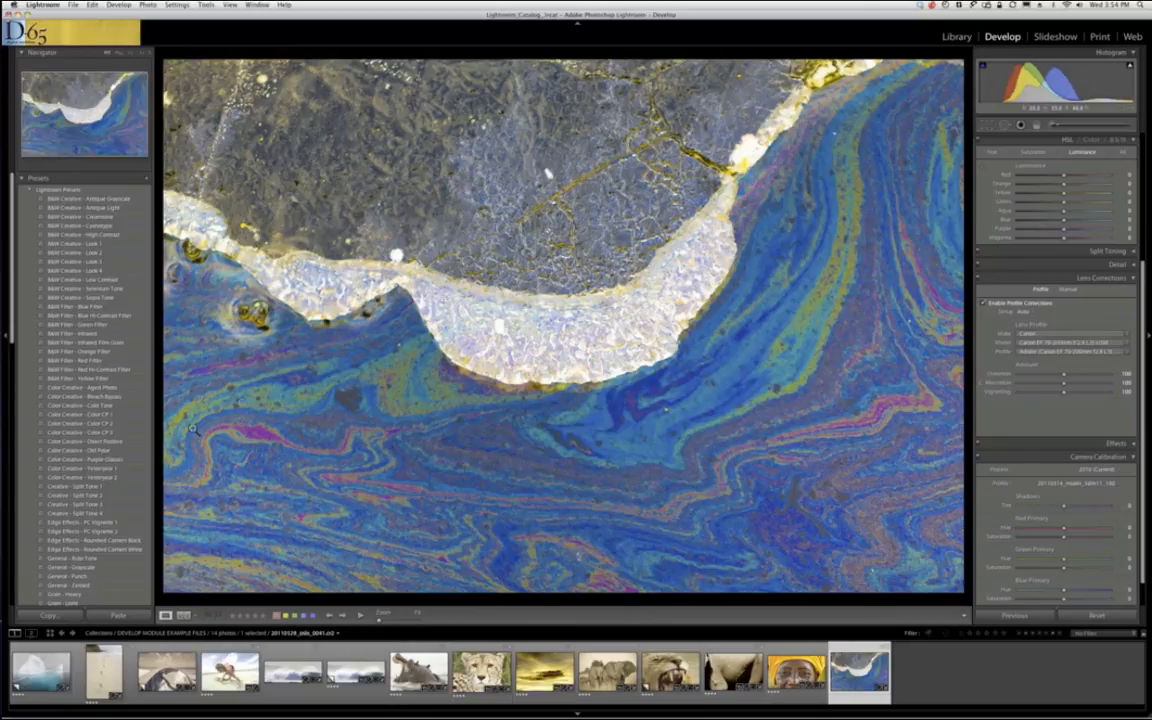
- Show the onOne folder's photos in the Library and review the photo commands for the first picture of the two children
left_click(950, 40)
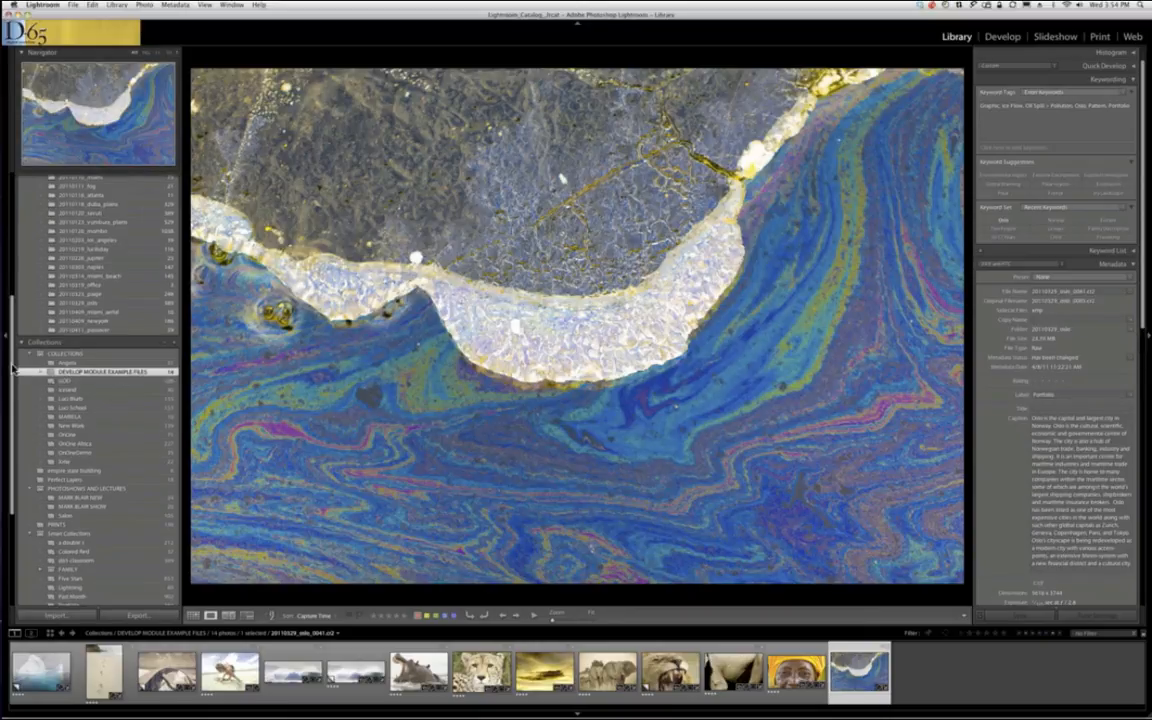
left_click(71, 258)
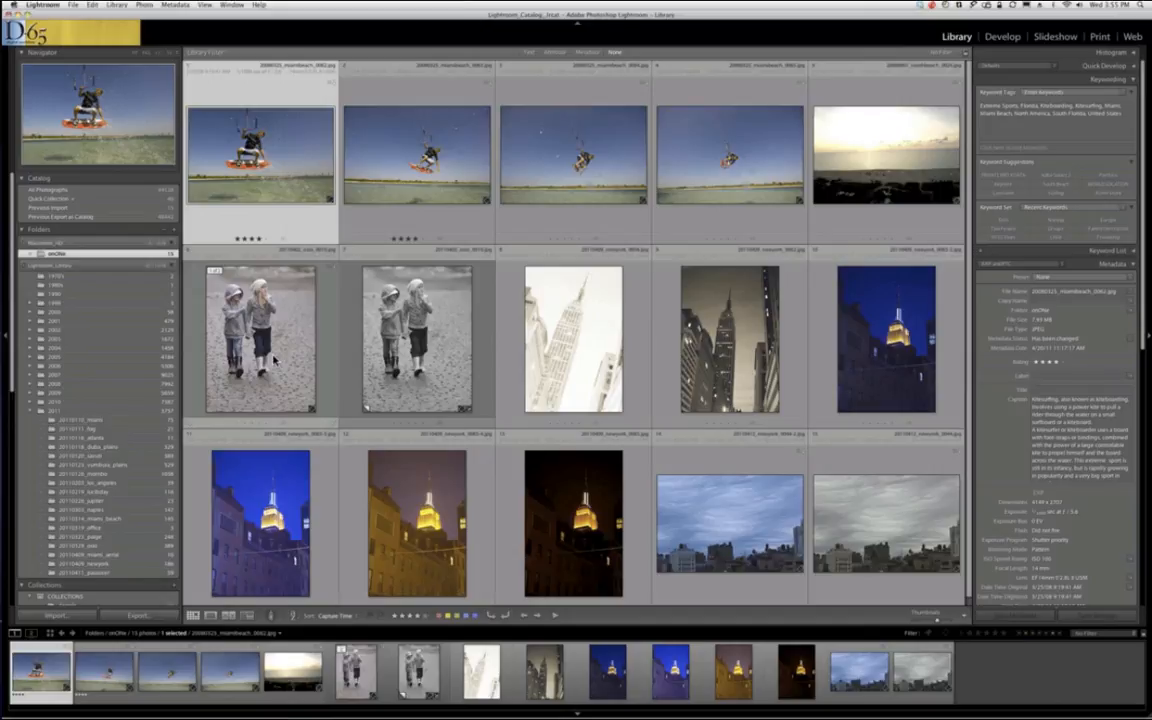
left_click(241, 338)
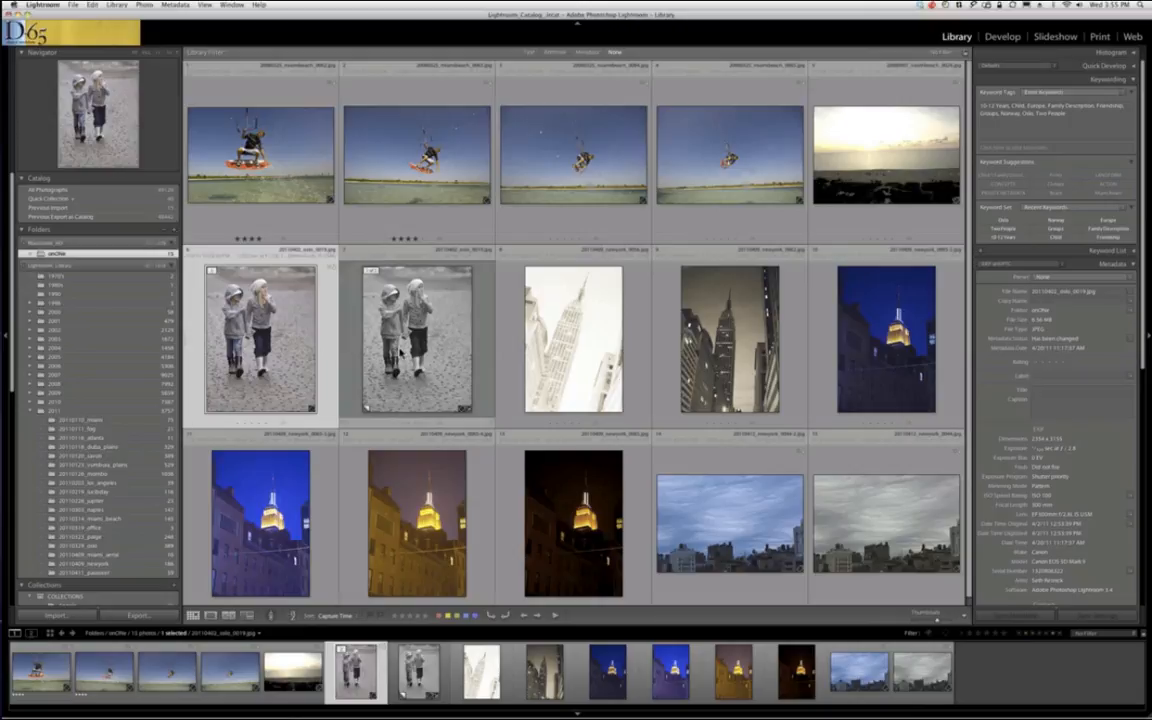
left_click(145, 5)
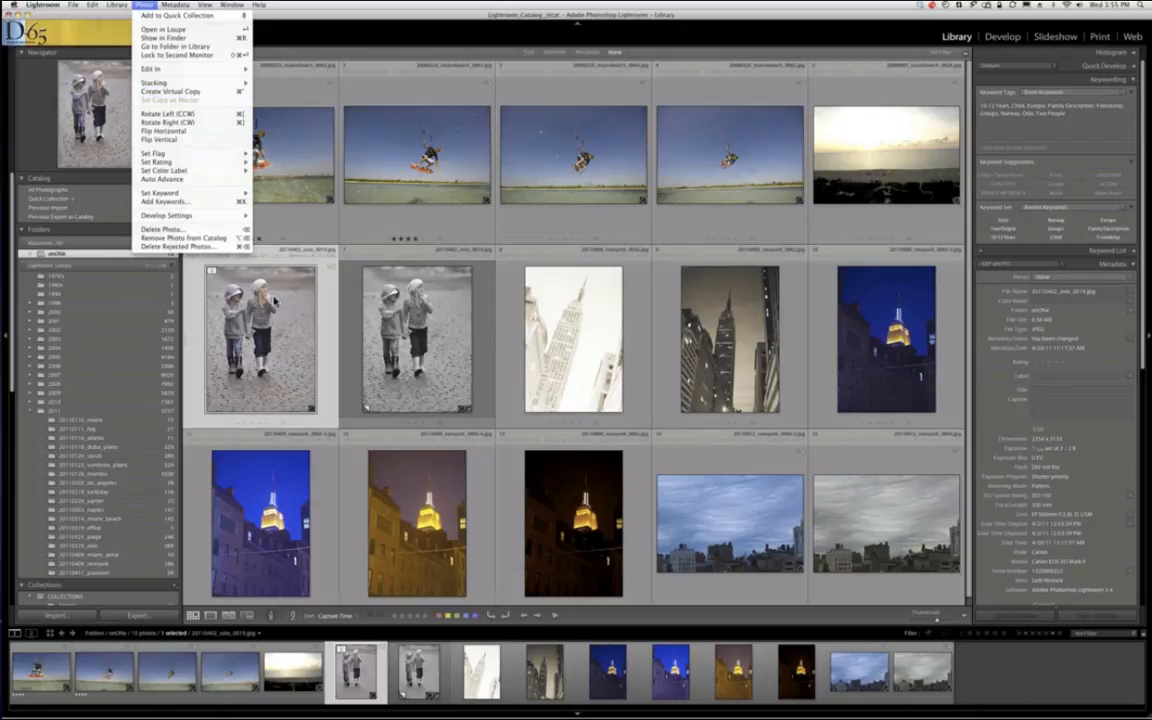
left_click(275, 310)
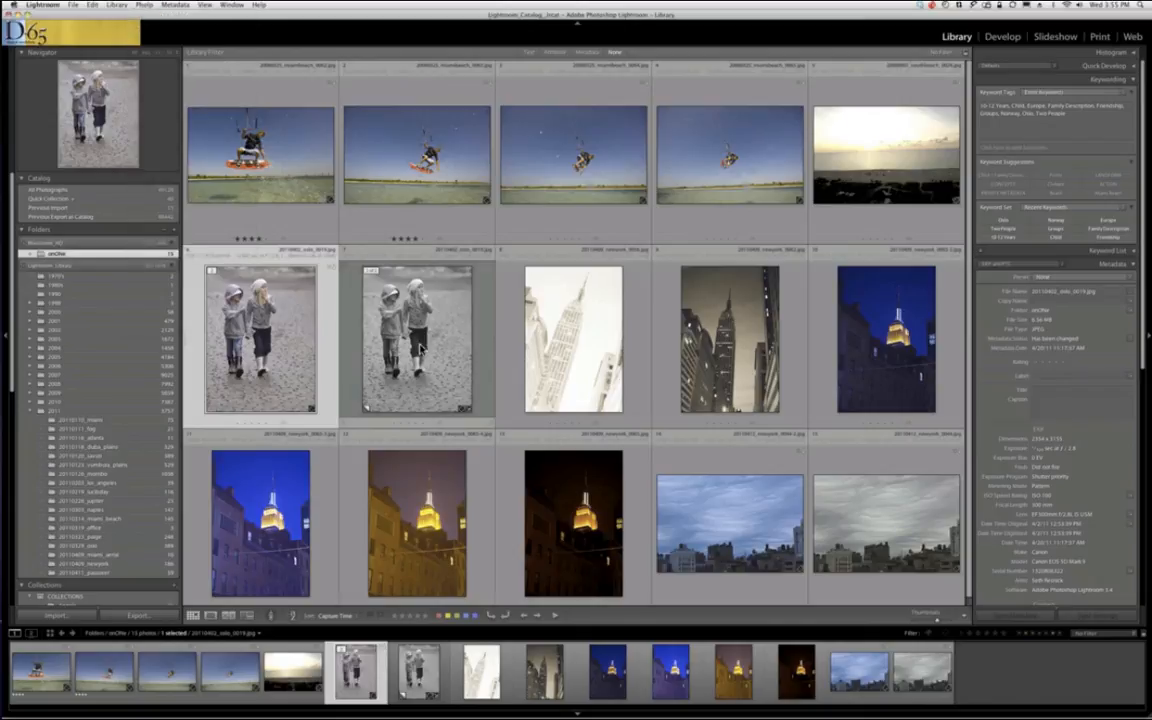
- Select both versions of the two-children photo, open them as layers in Perfect Layers and choose the masking brush
left_click(421, 348)
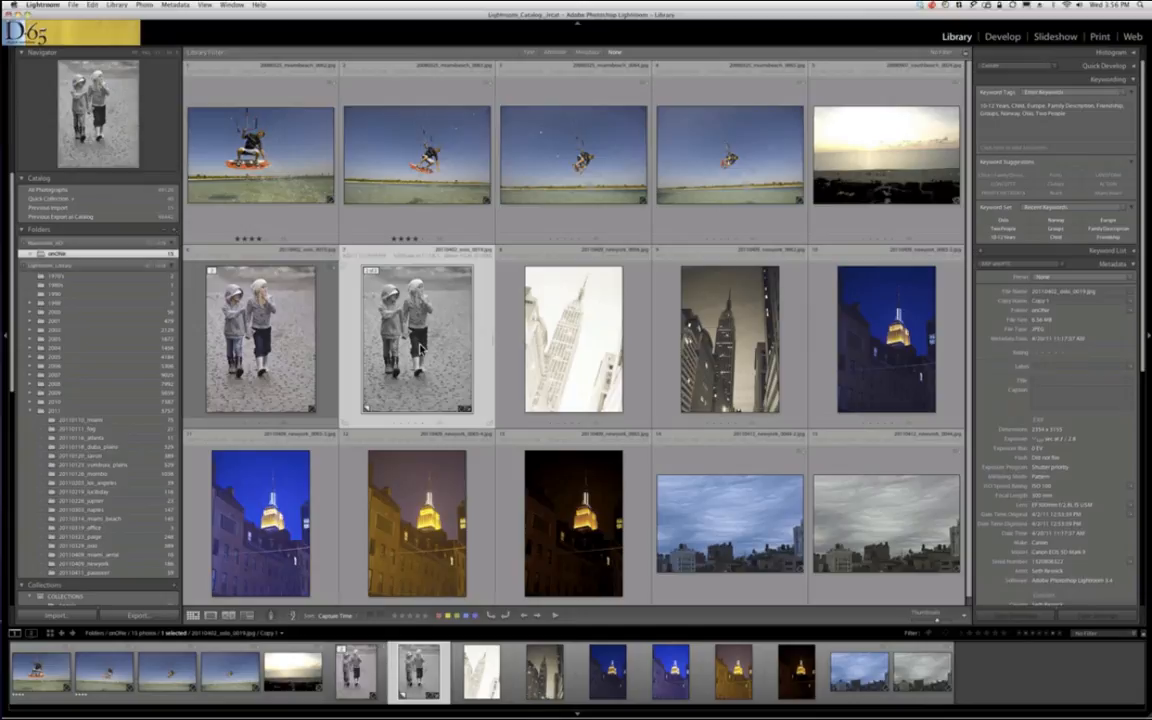
left_click(283, 330)
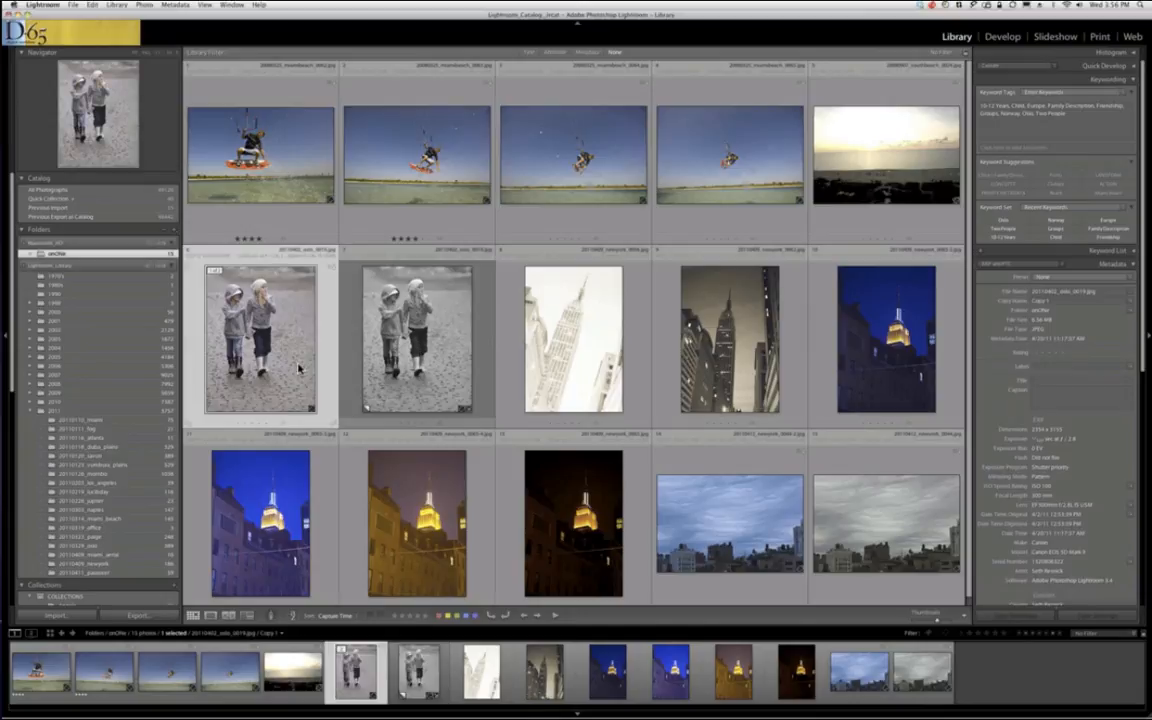
left_click(396, 353, "super")
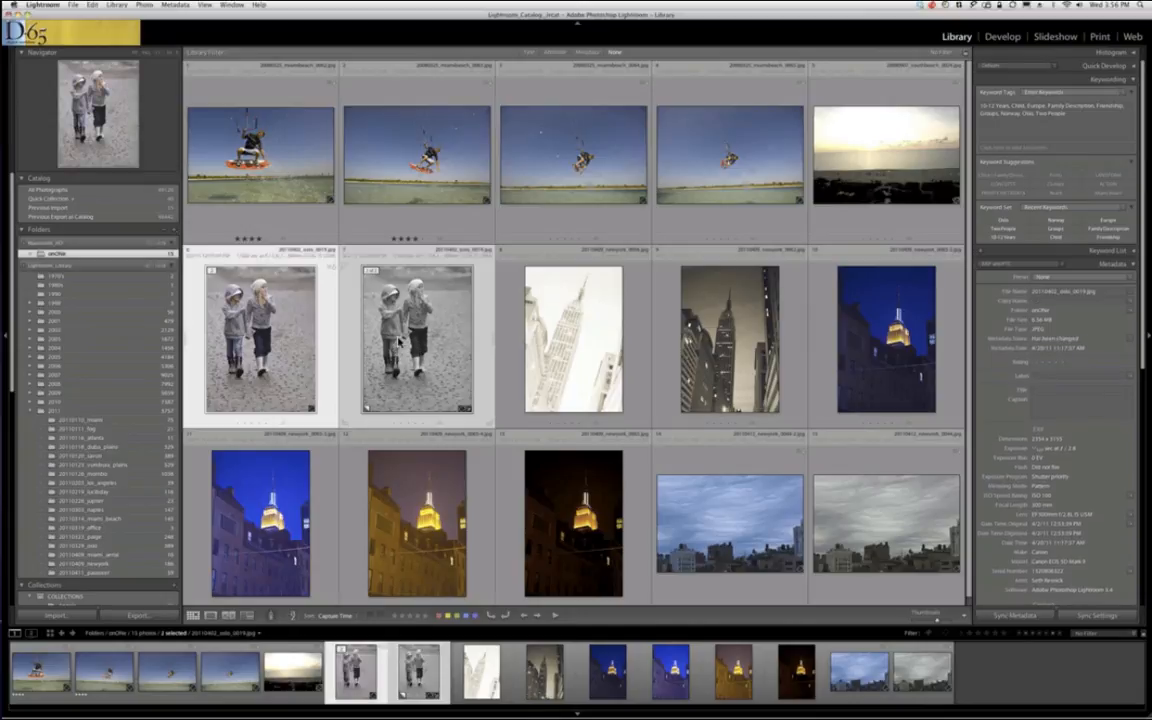
left_click(72, 5)
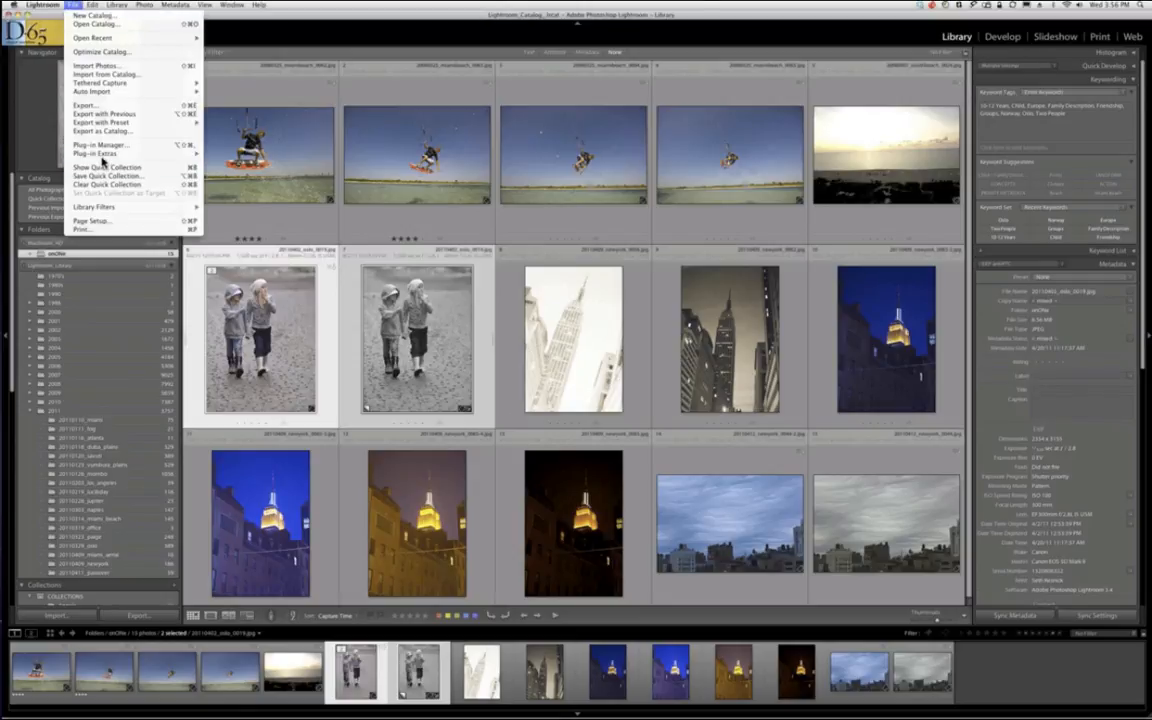
mouse_move(175, 155)
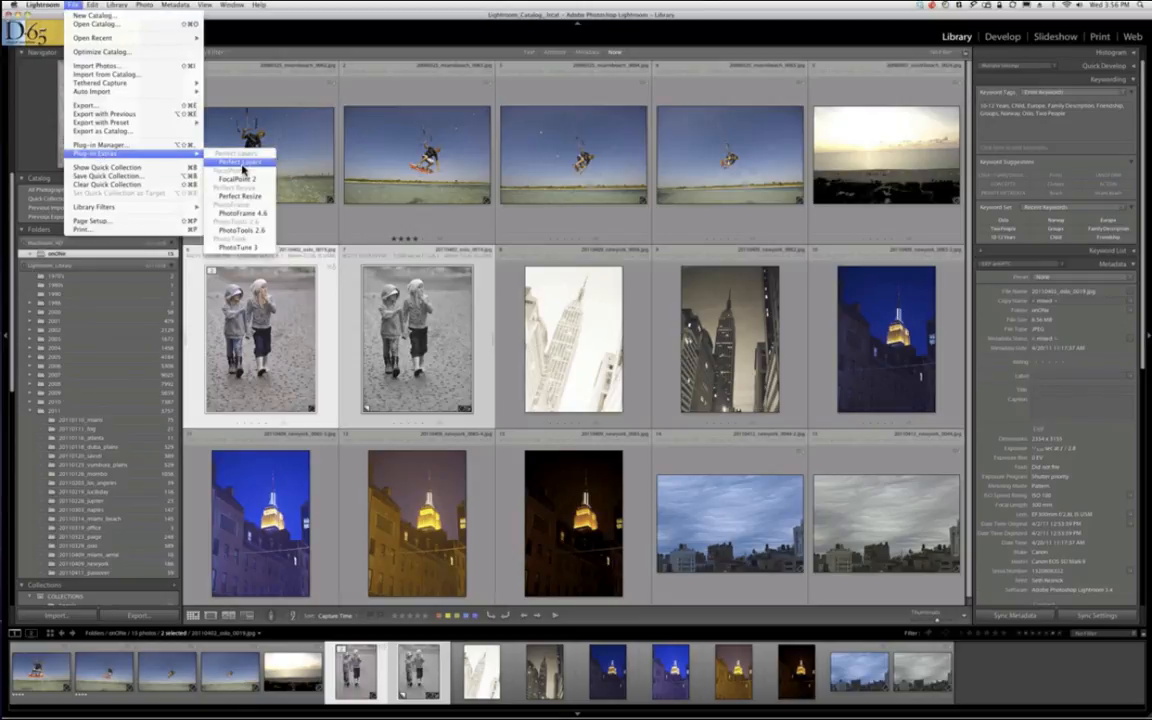
left_click(242, 164)
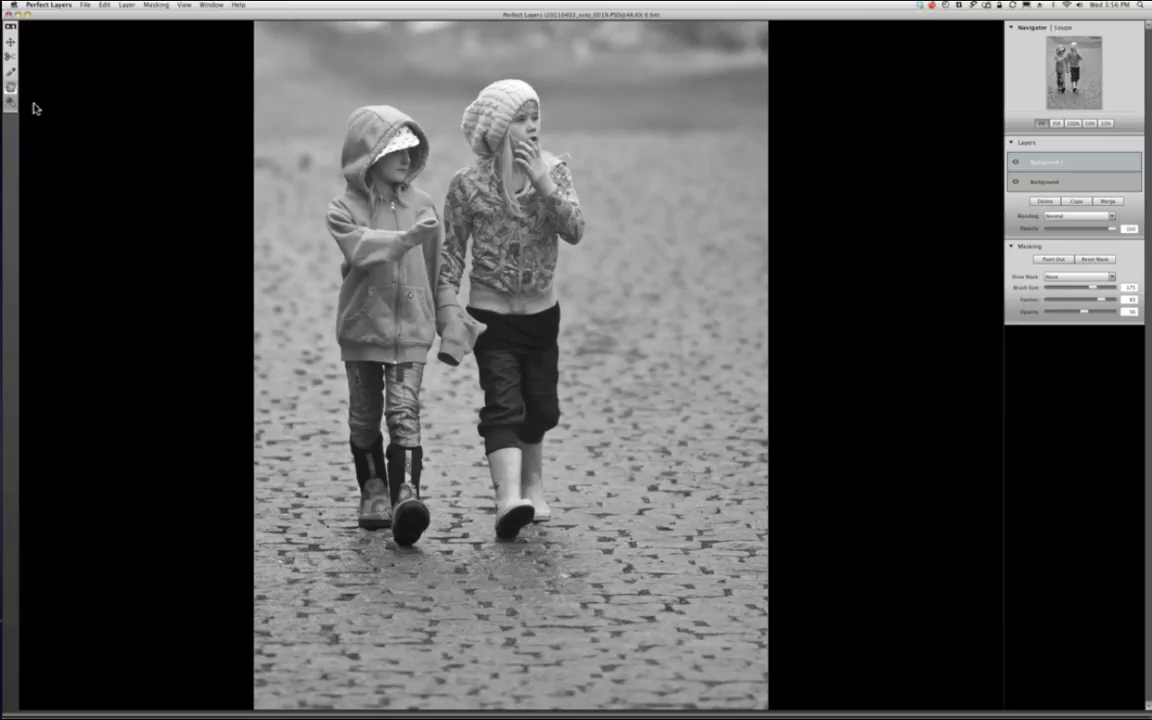
left_click(11, 72)
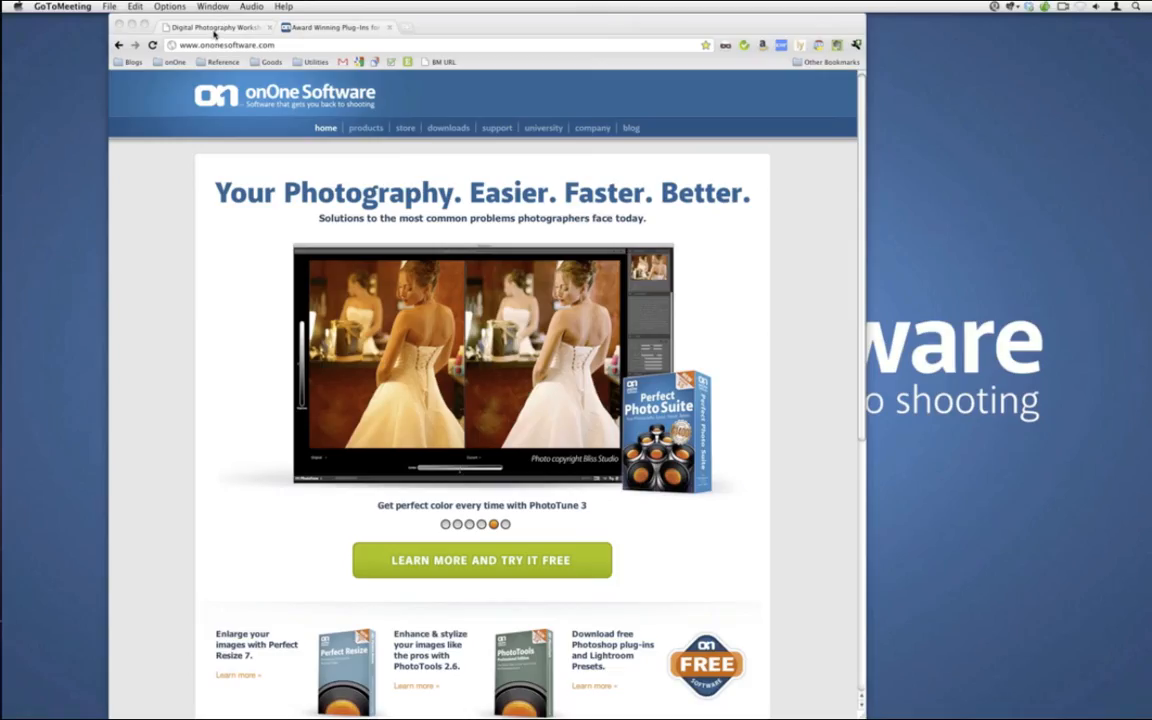
- View the D-65 workshop site in the browser and open the Free Products page on the onOne Software site
left_click(214, 30)
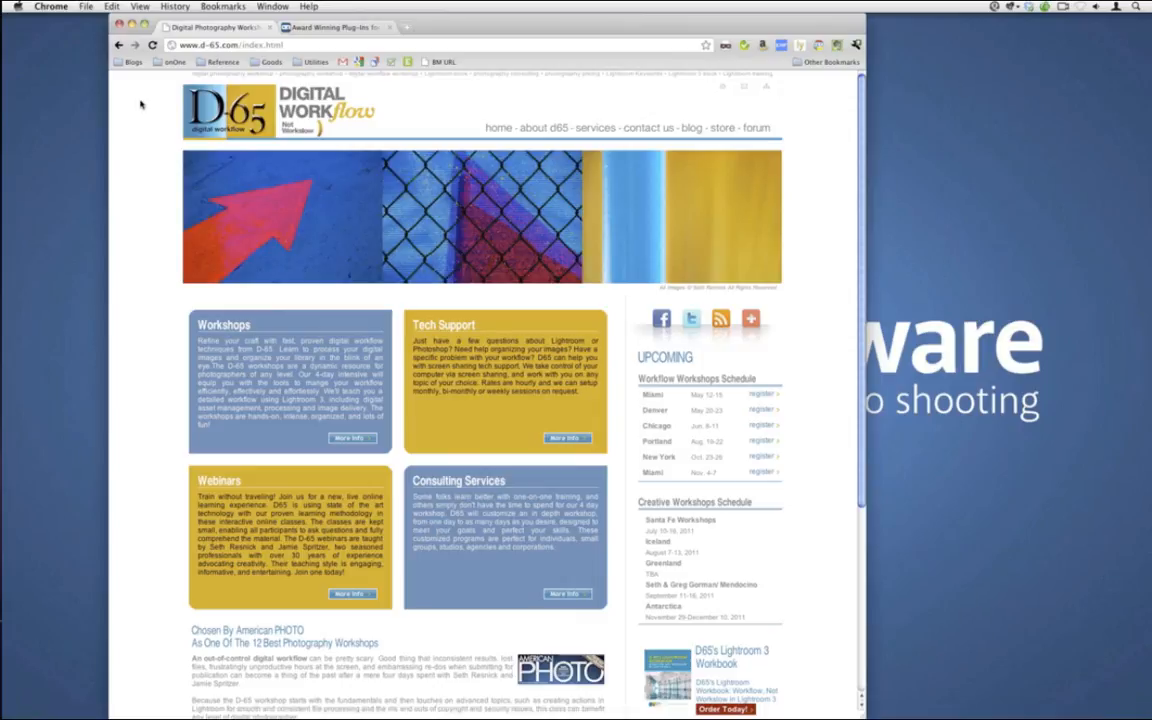
left_click(337, 29)
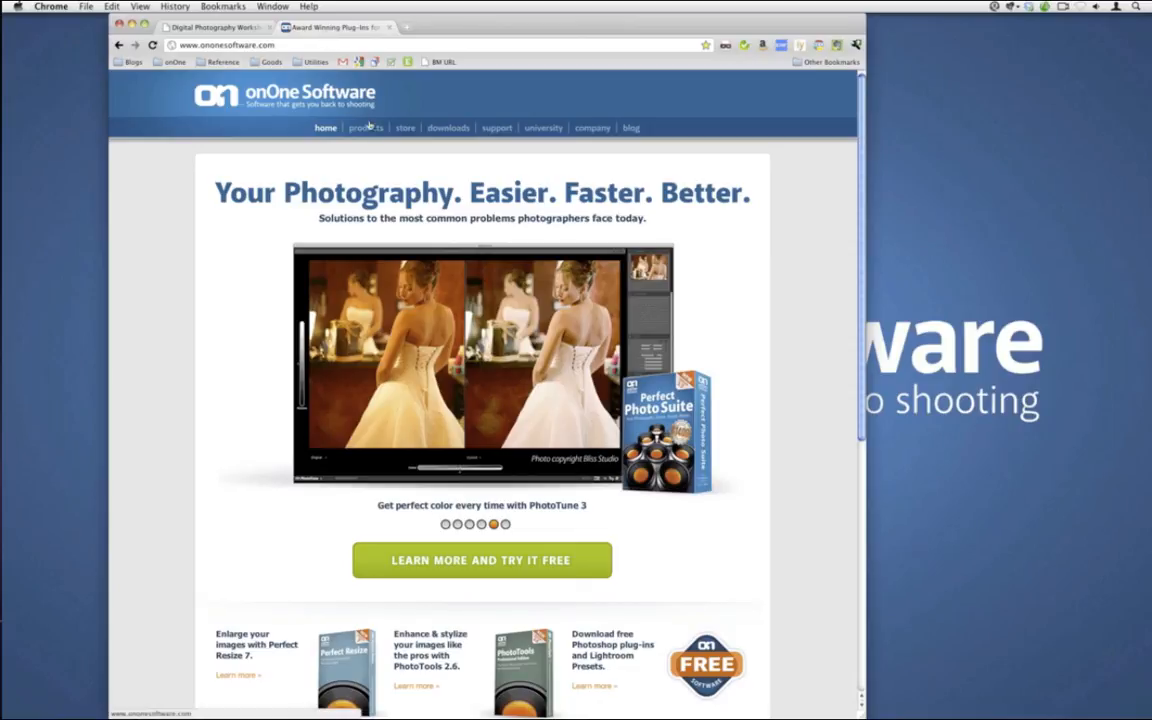
mouse_move(370, 130)
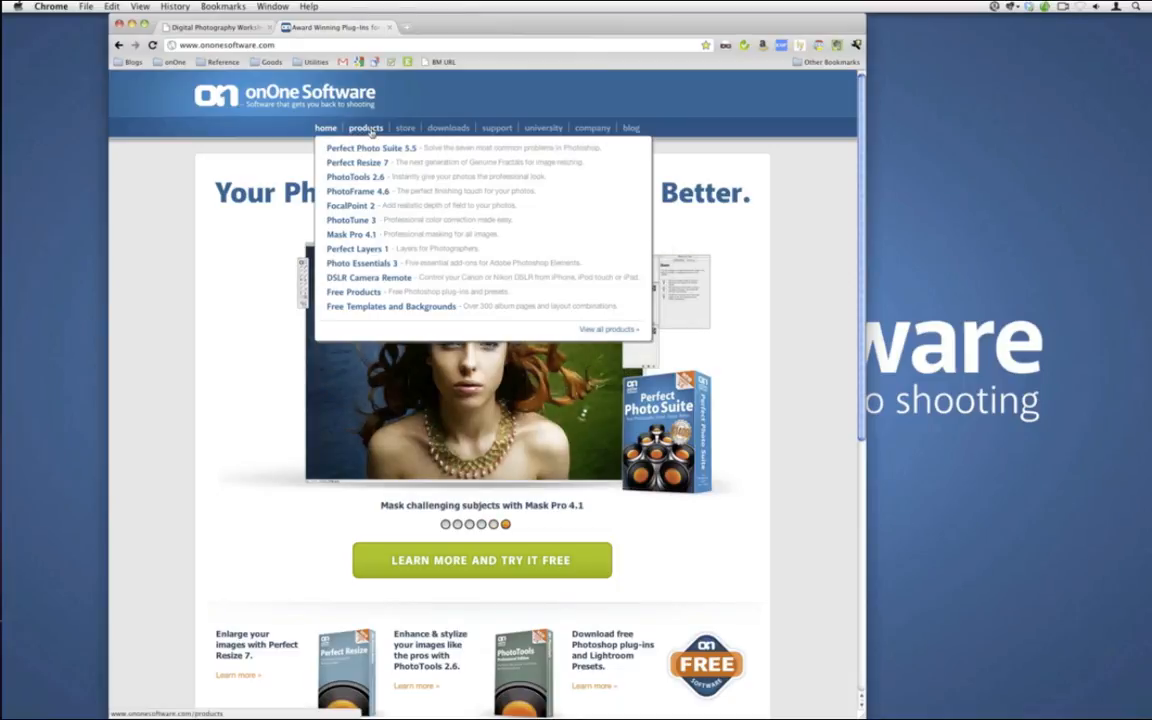
left_click(373, 292)
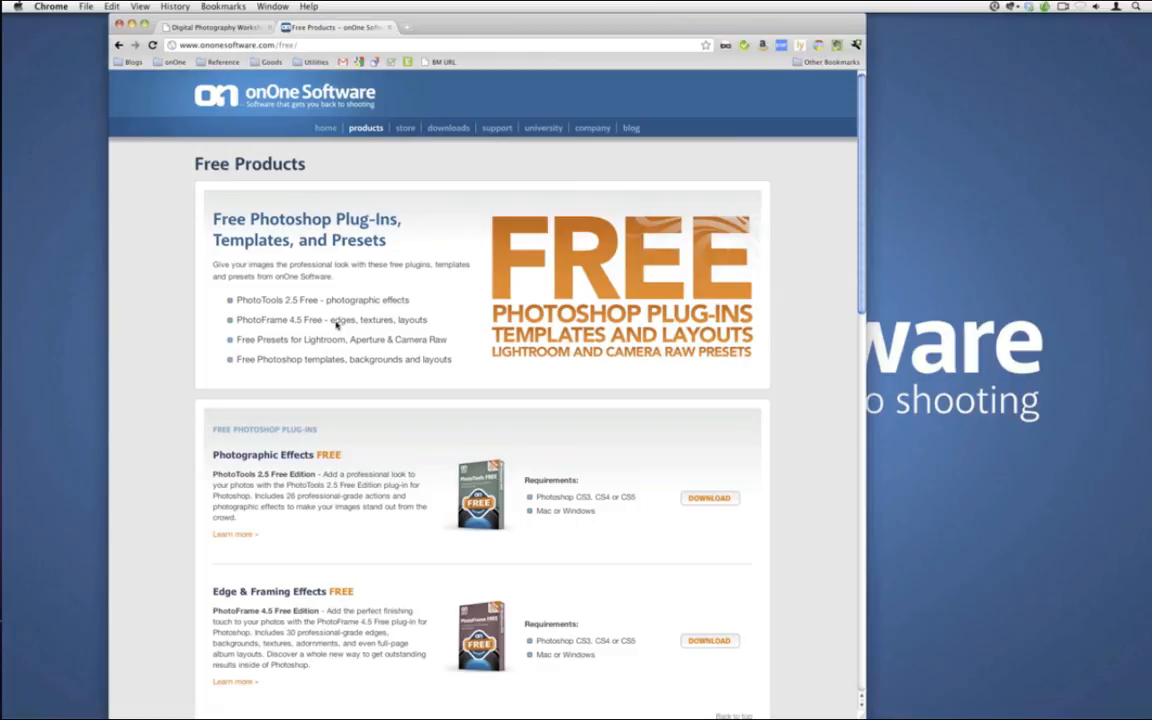
- Open the details of the free Presets for Lightroom and read through the Perfect Presets page
scroll(337, 323, "down", 10)
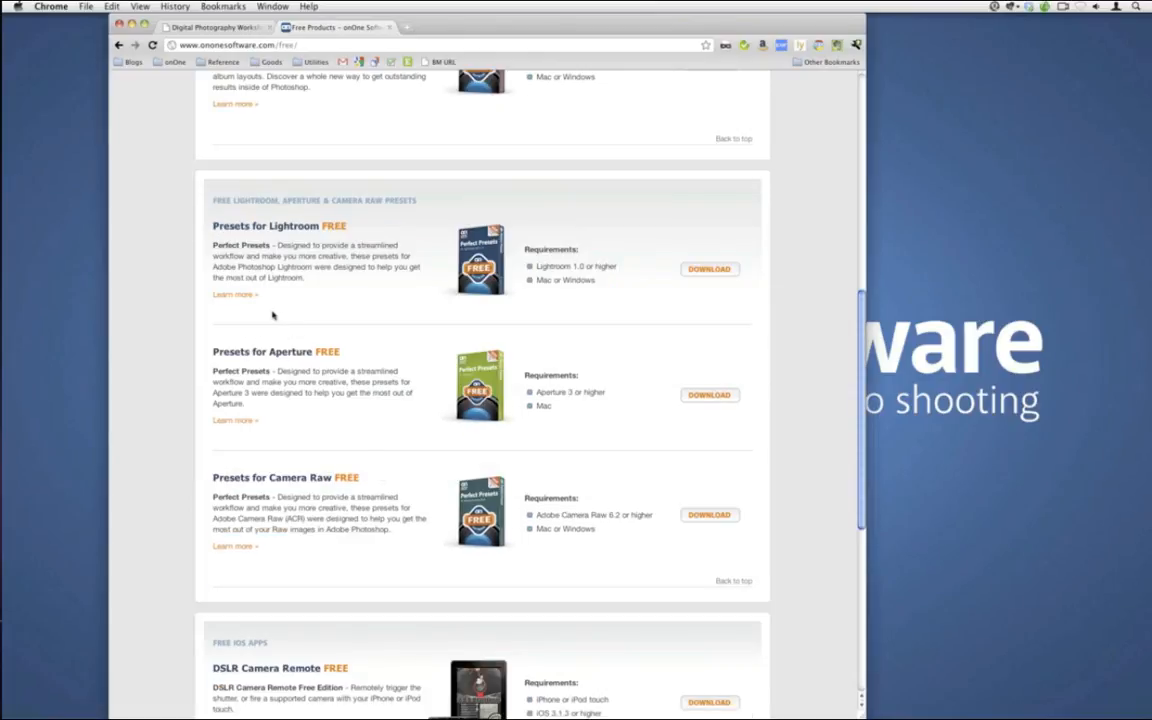
left_click(238, 295)
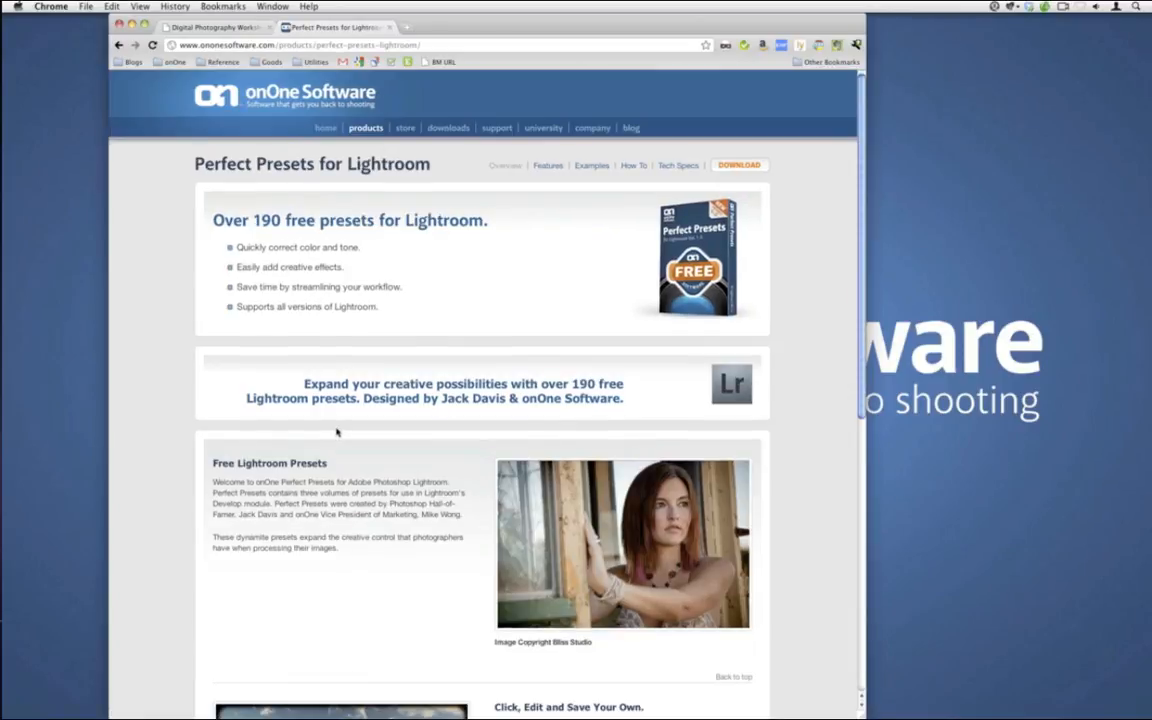
scroll(242, 234, "down", 1)
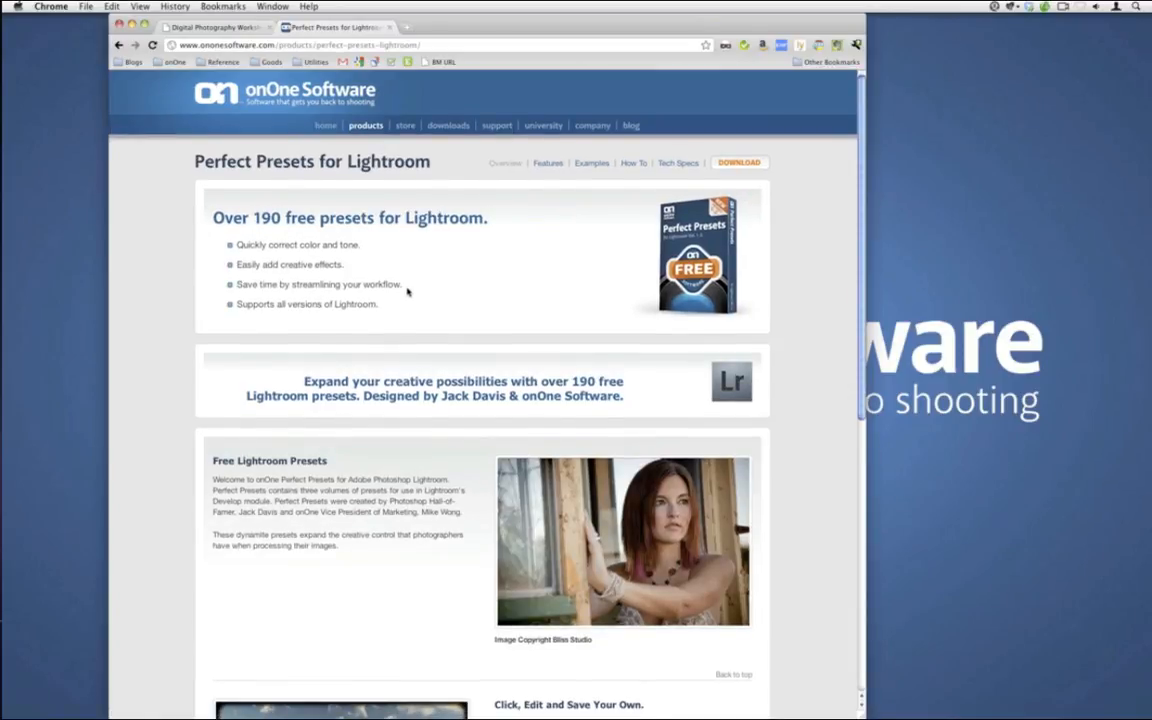
scroll(408, 291, "down", 5)
scroll(408, 291, "down", 4)
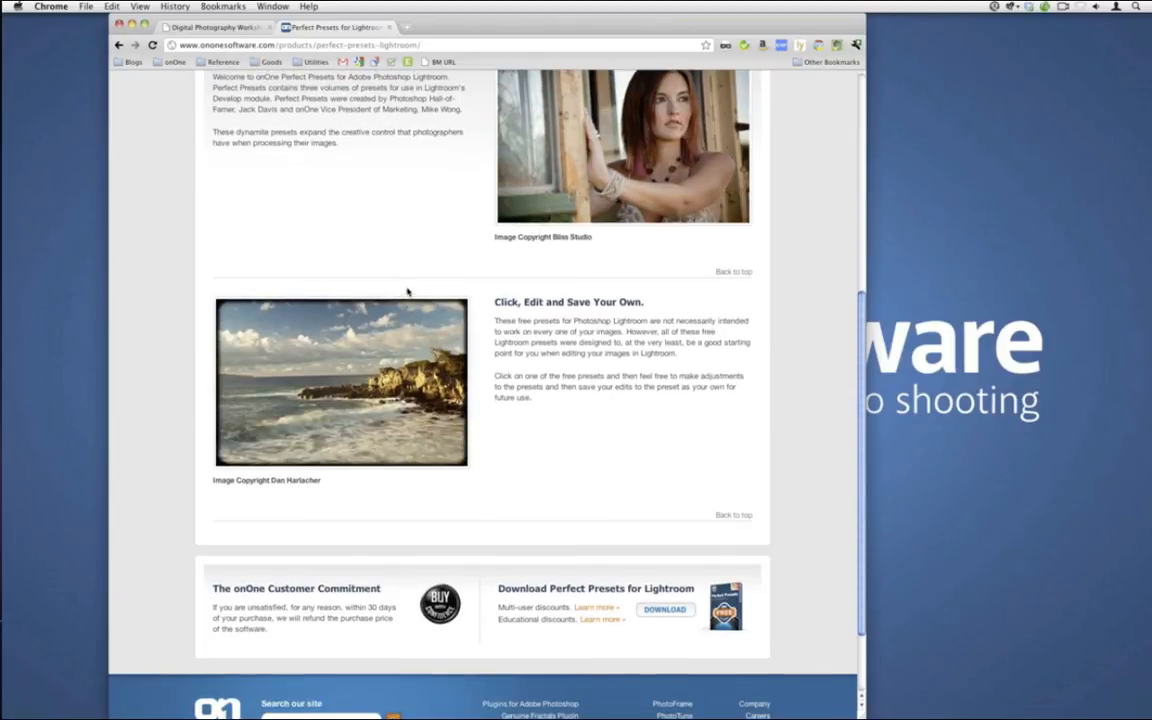
scroll(407, 291, "up", 9)
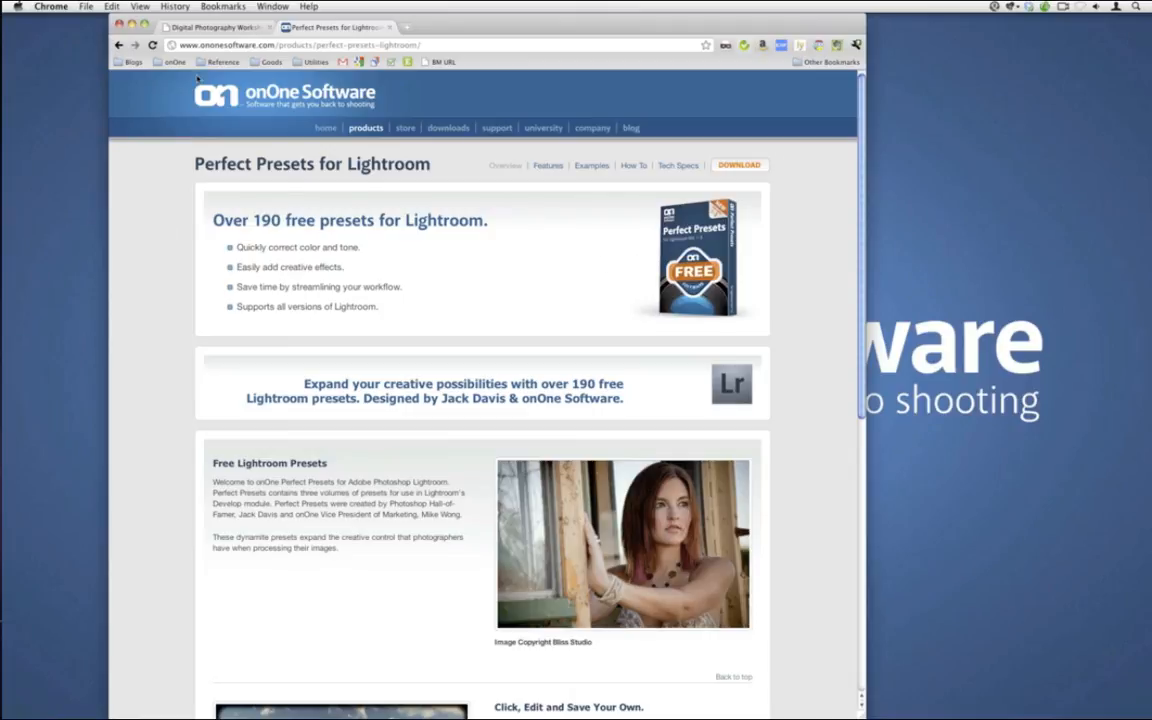
- Switch from the browser to another application in the Dock
mouse_move(3, 158)
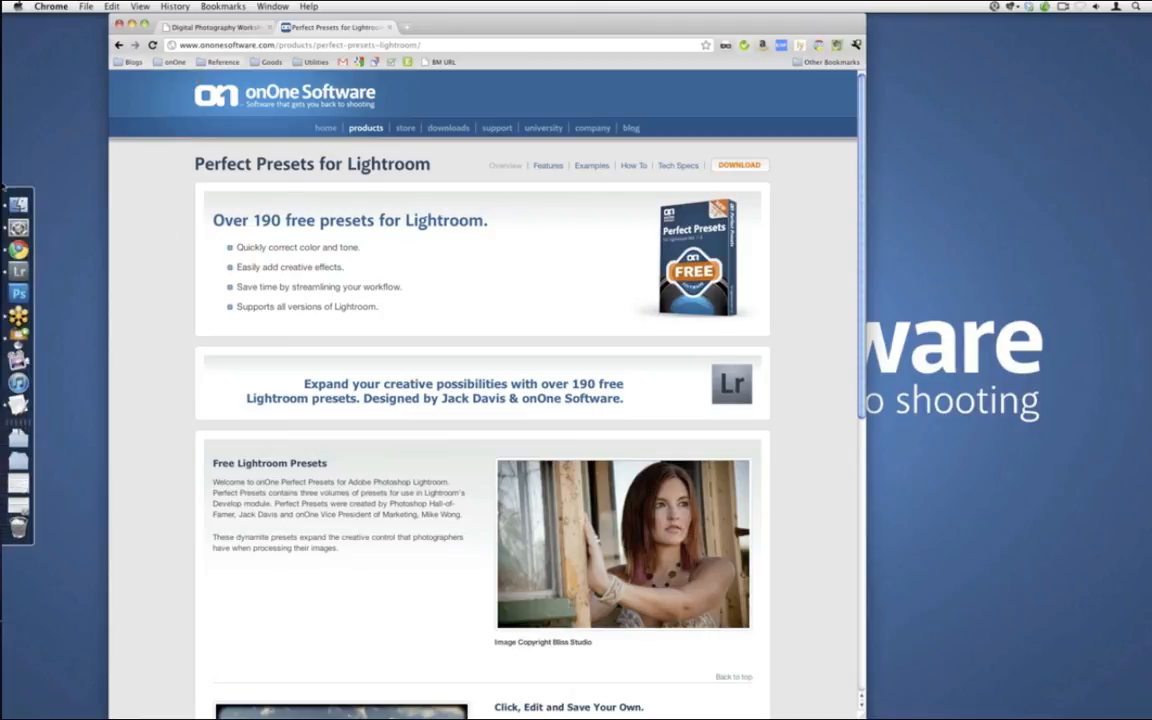
left_click(19, 334)
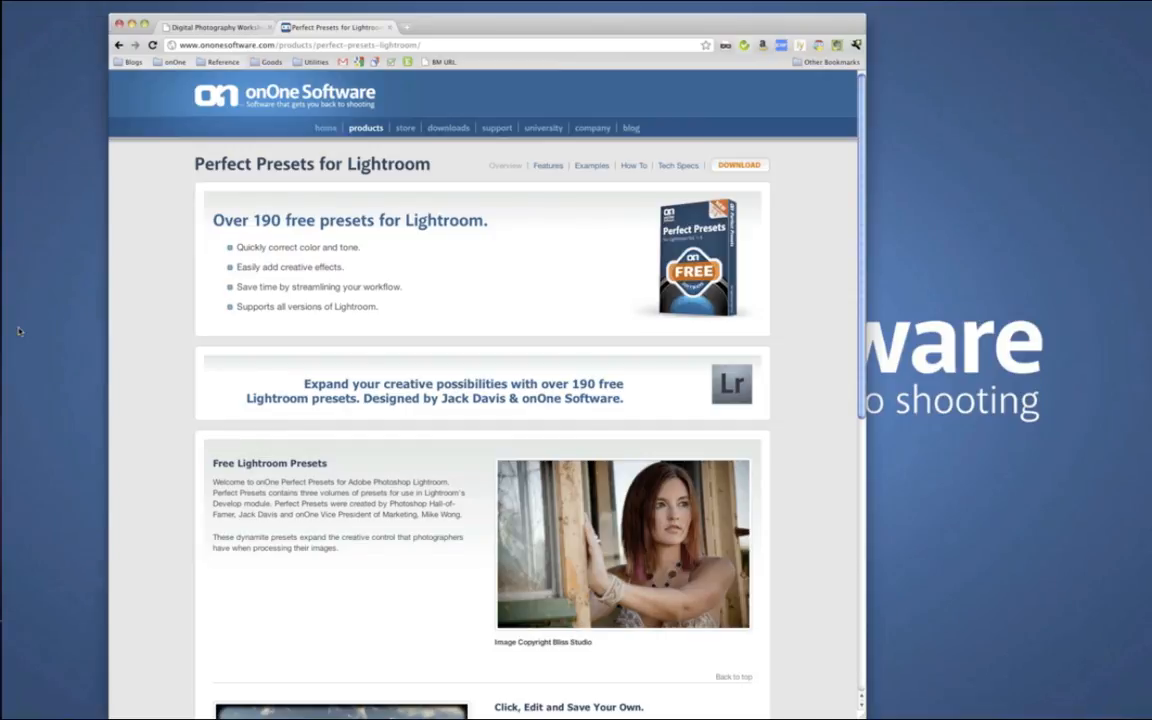